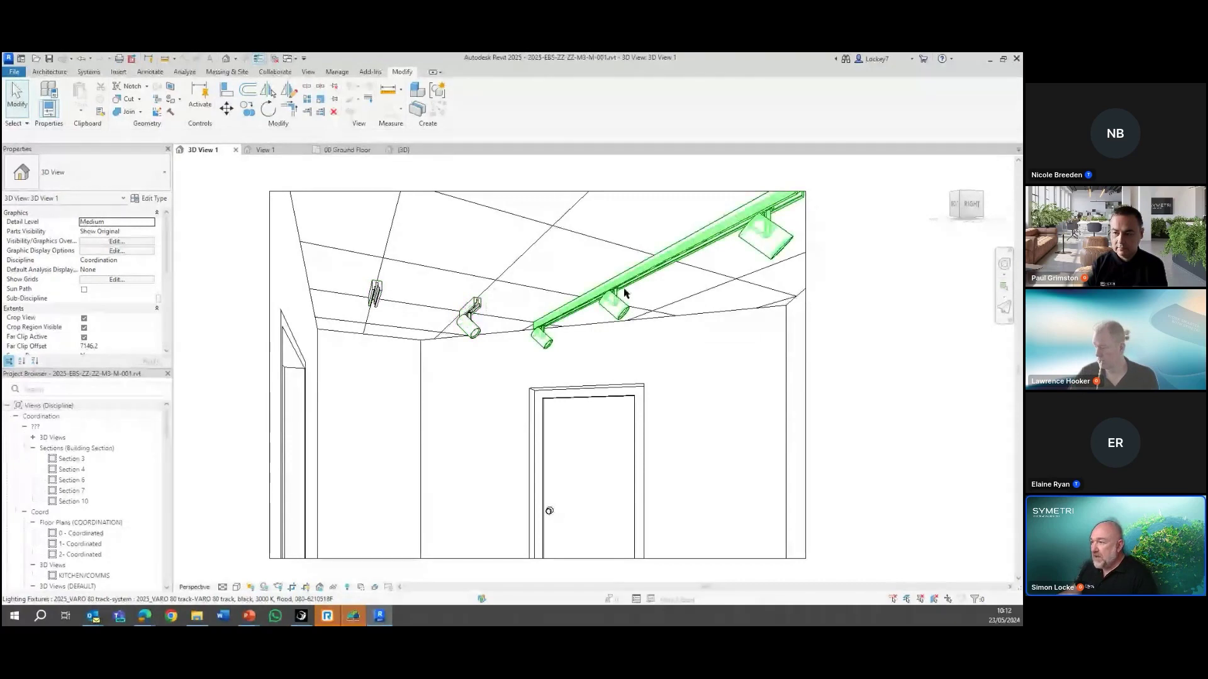
Step: Check the NoOfFittings property of the long track light and the middle track light on the ceiling
left_click(714, 238)
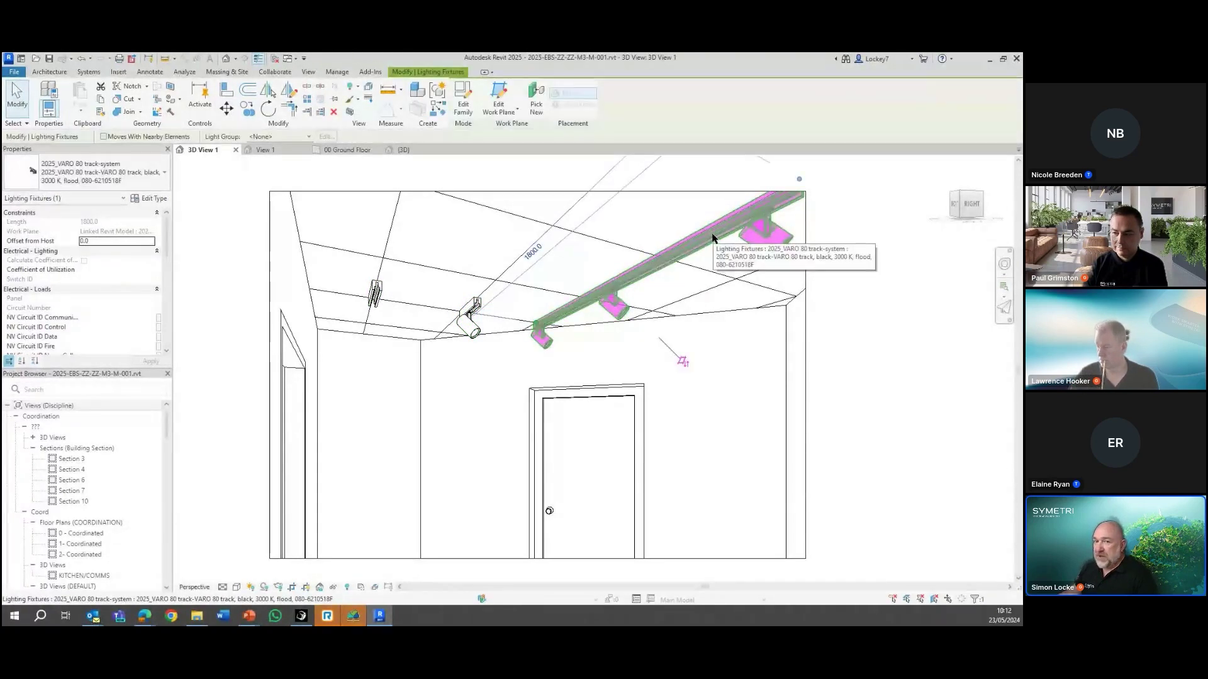
scroll(132, 317, "down", 10)
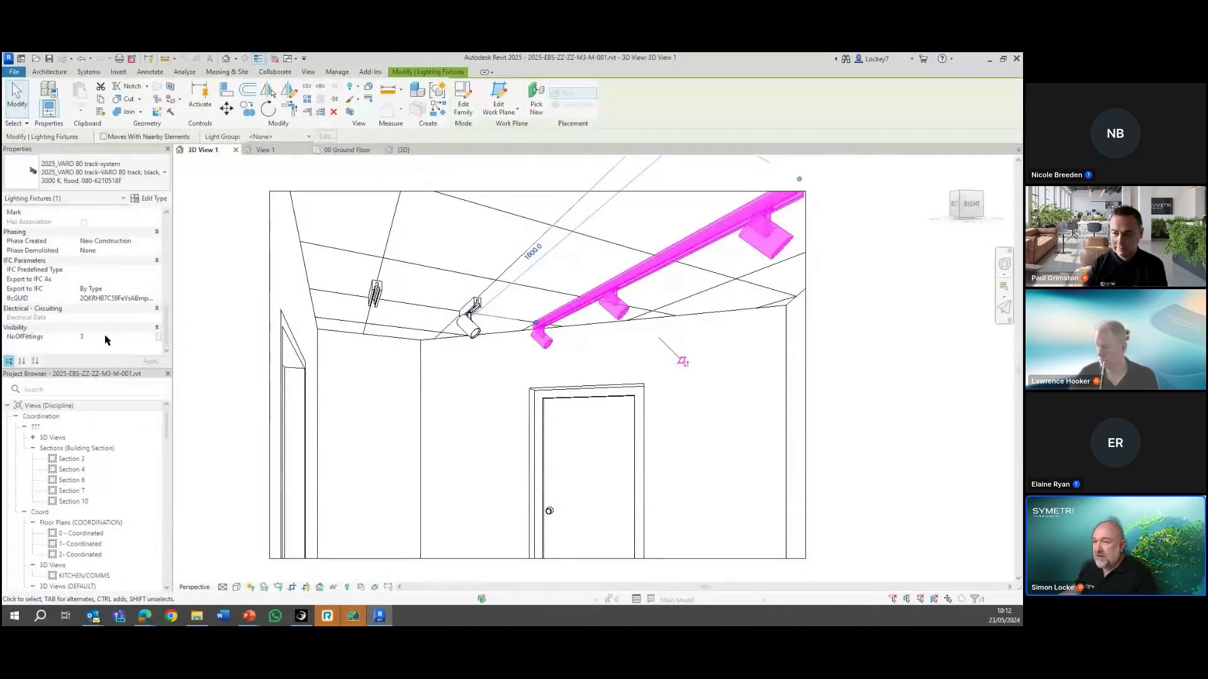
left_click(471, 319)
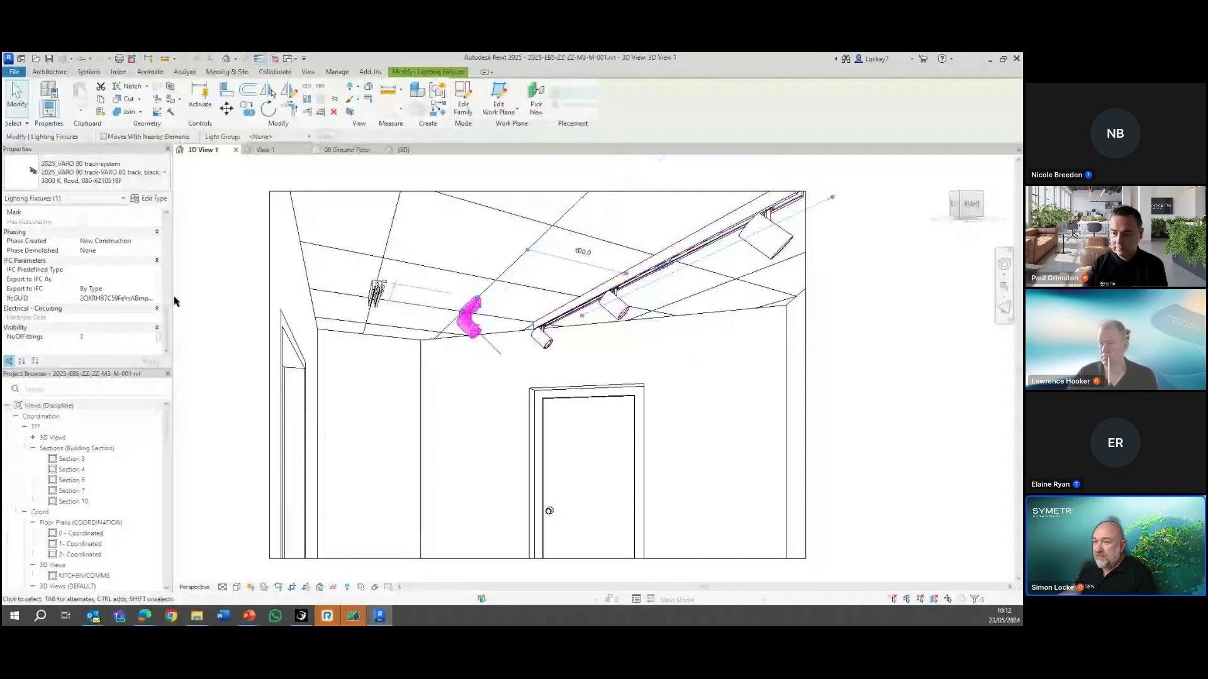
Step: Set NoOfFittings of the short track light nearest the window side to 1, and return it to 0
left_click(369, 308)
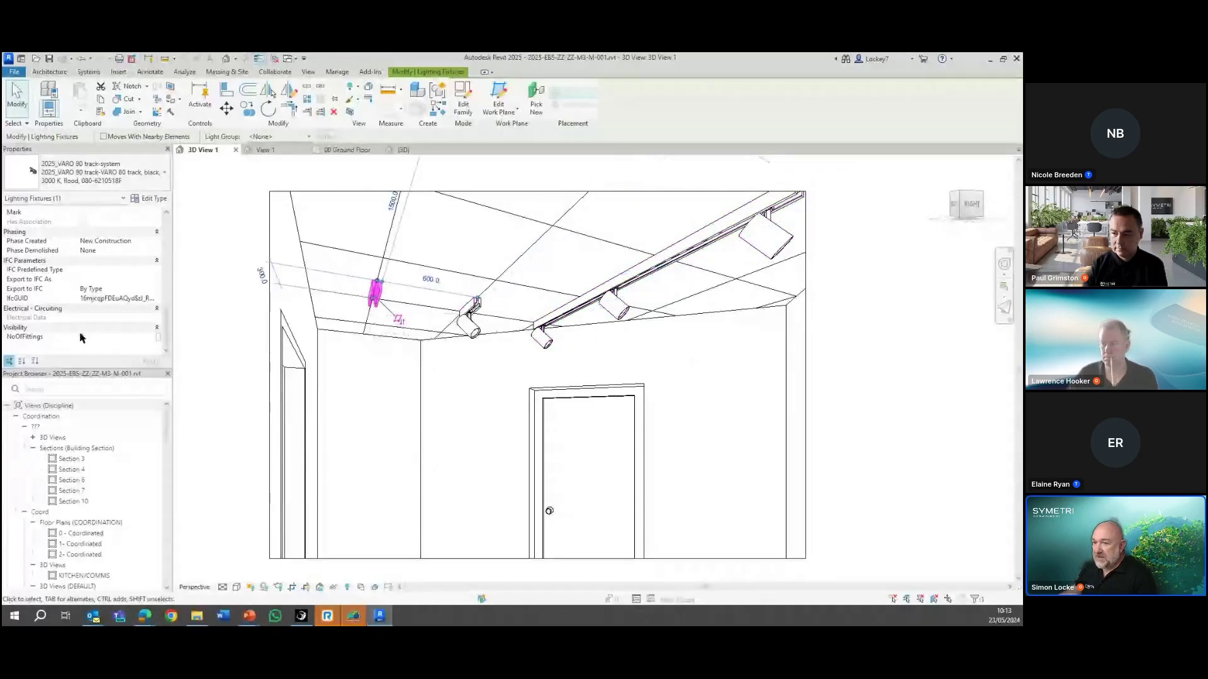
left_click(151, 337)
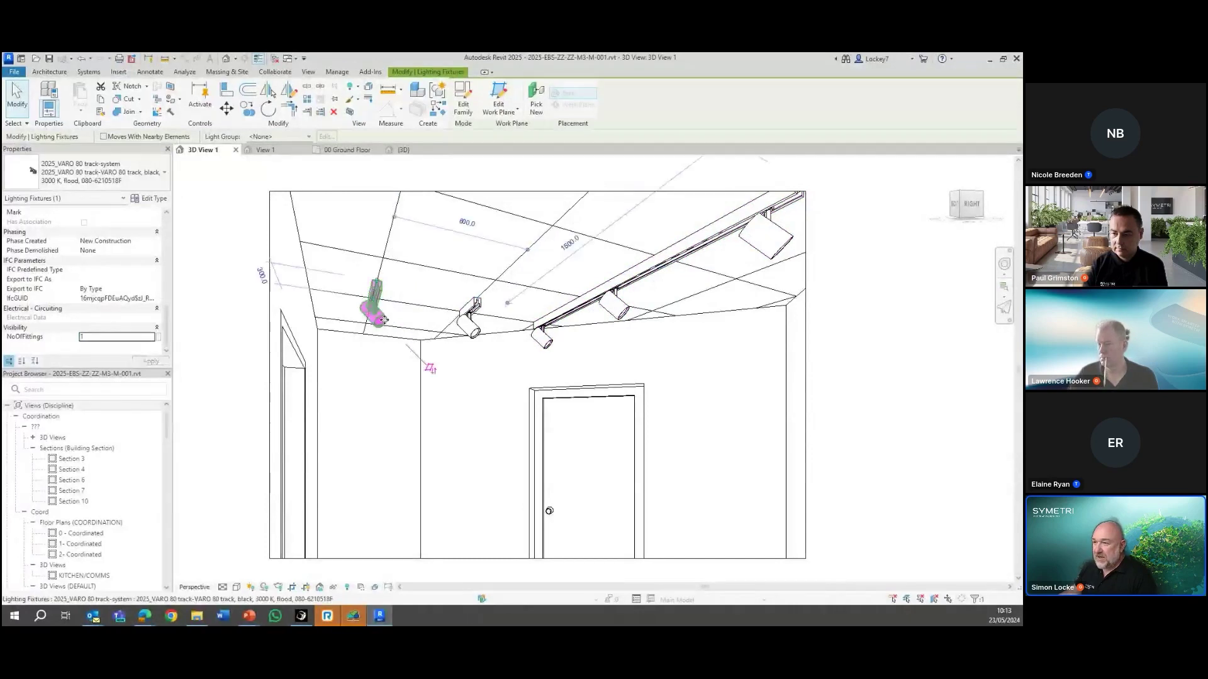
left_click(151, 339)
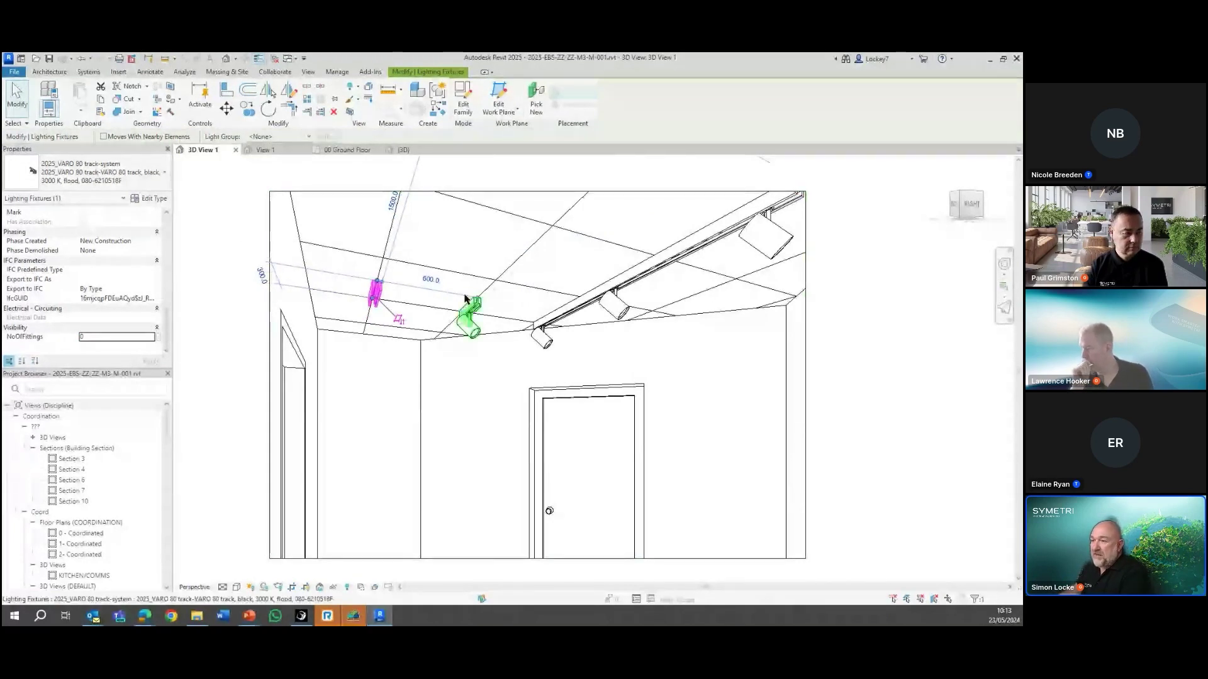
Step: Examine the arrayed spotlight group in the VARO 80 track-system family, and return to the project's 3D view of the room
left_click(272, 153)
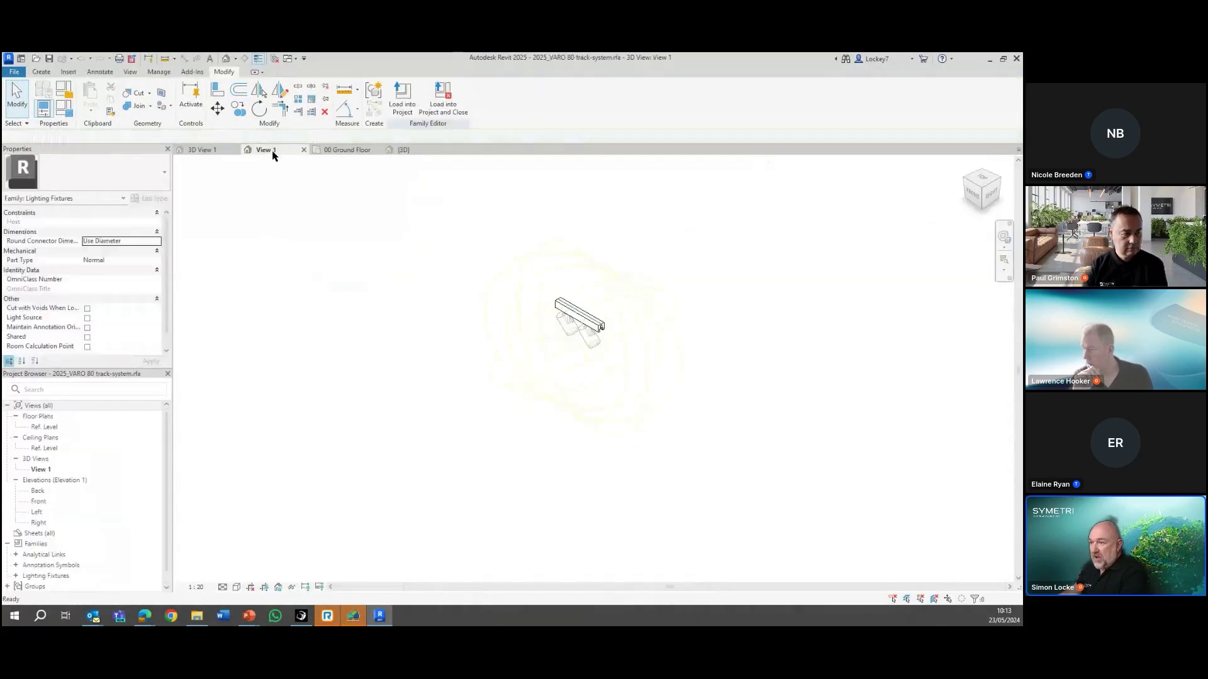
left_click(587, 345)
scroll(587, 345, "up", 2)
middle_click_drag(587, 345, 484, 367)
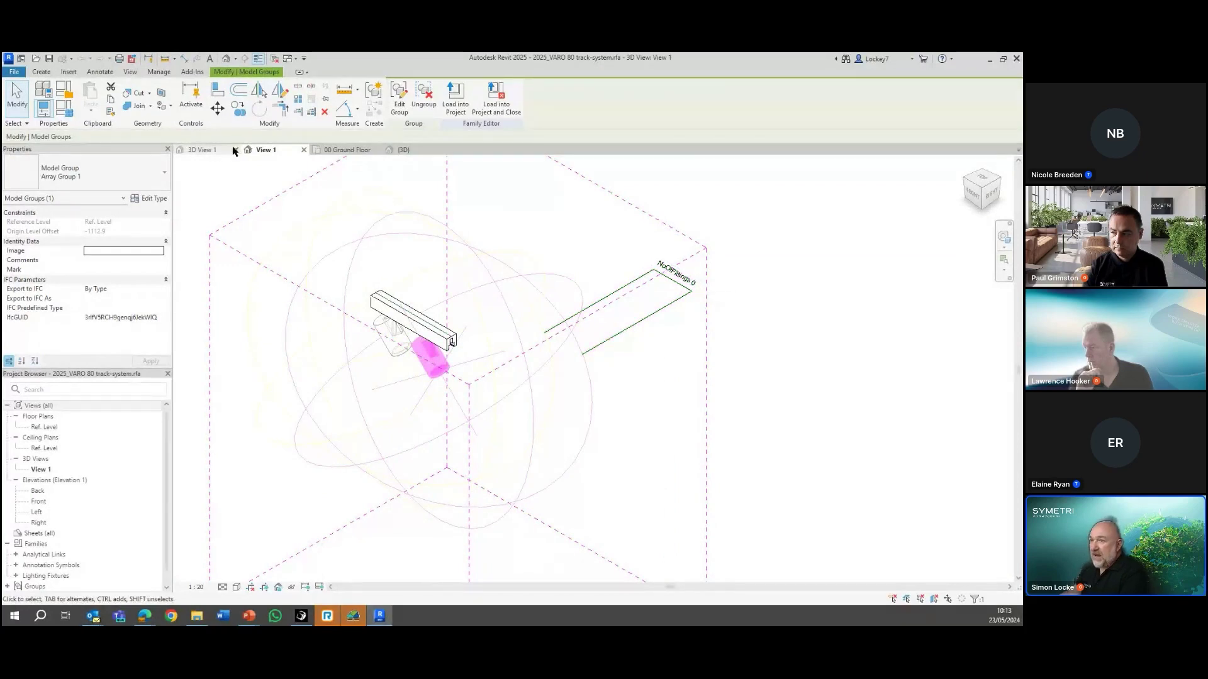
left_click(216, 151)
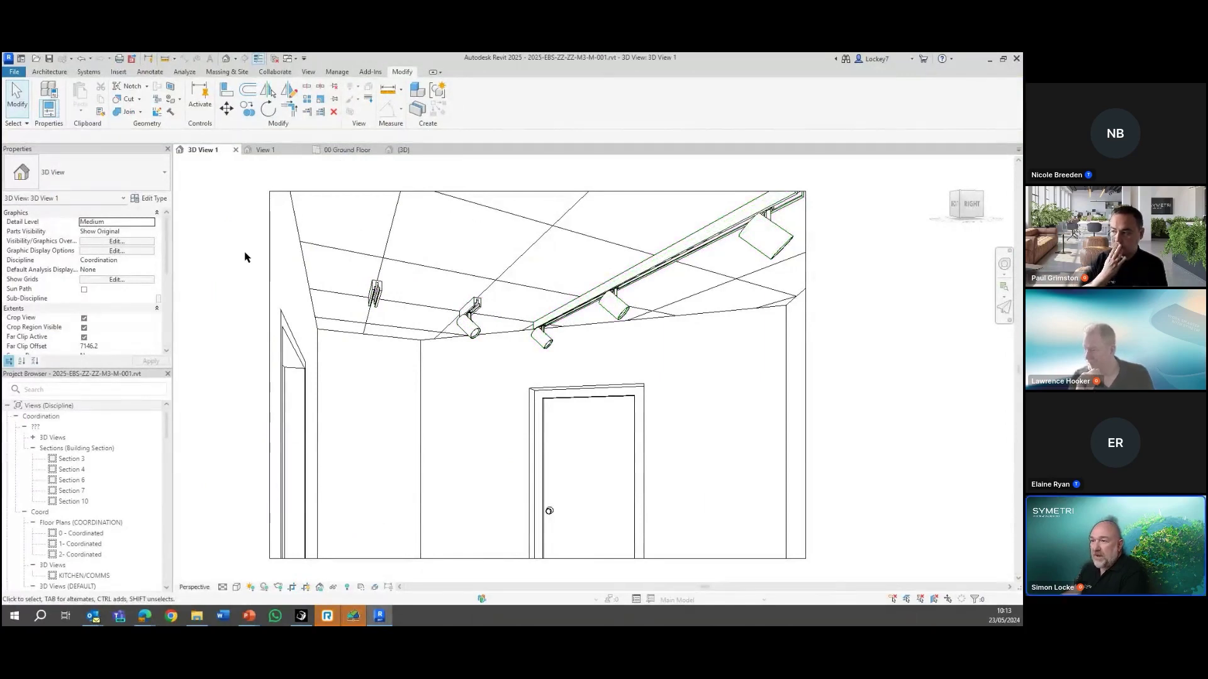
scroll(256, 243, "down", 1)
middle_click_drag(261, 243, 254, 275)
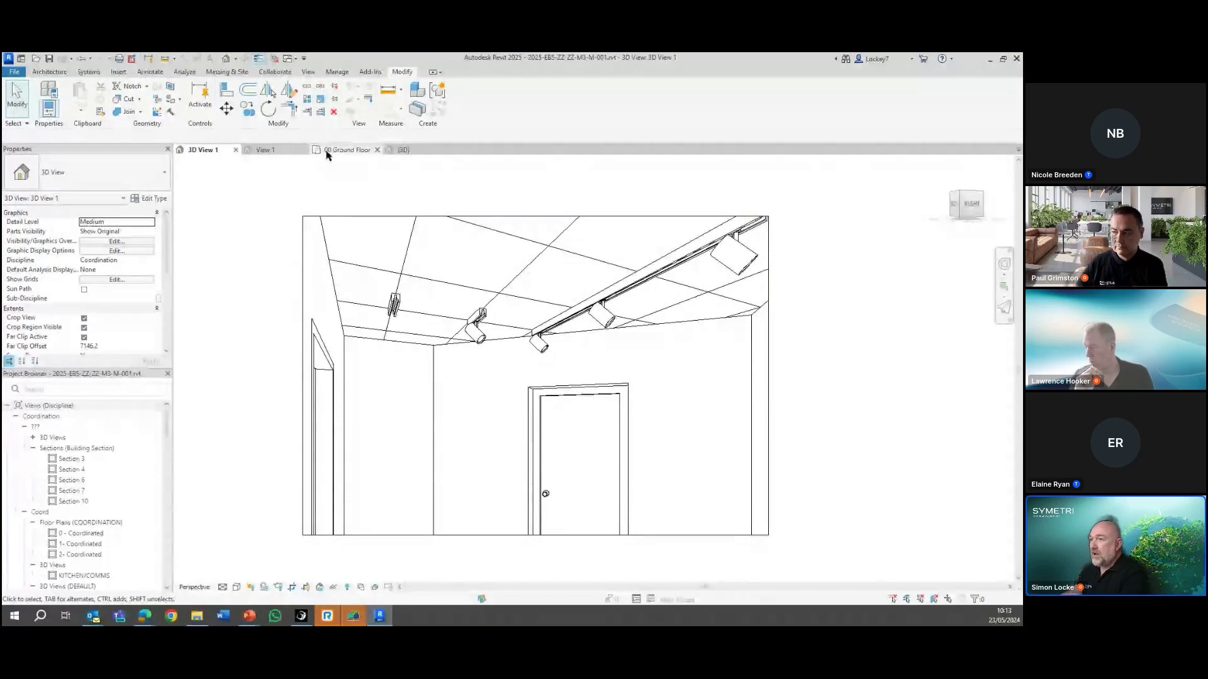
Step: Switch to the 00 Ground Floor plan of the Mannheim project and delete its existing sheet collection, Collection 1
left_click(335, 151)
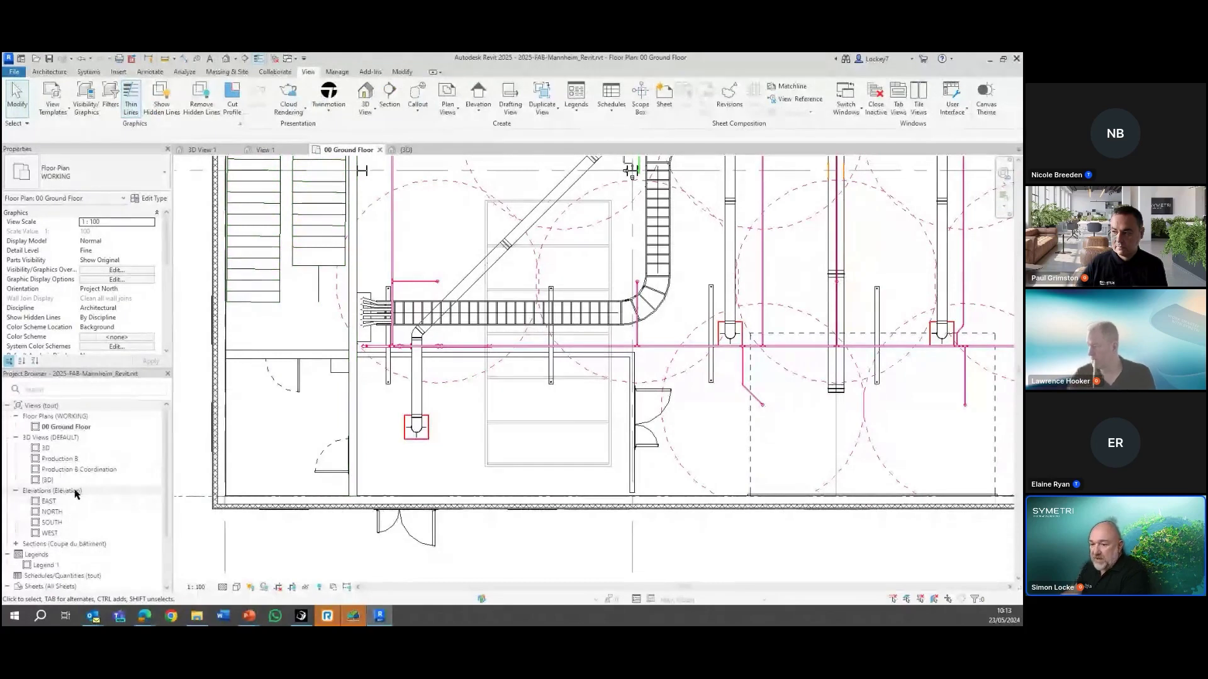
scroll(76, 494, "down", 1)
scroll(75, 494, "down", 3)
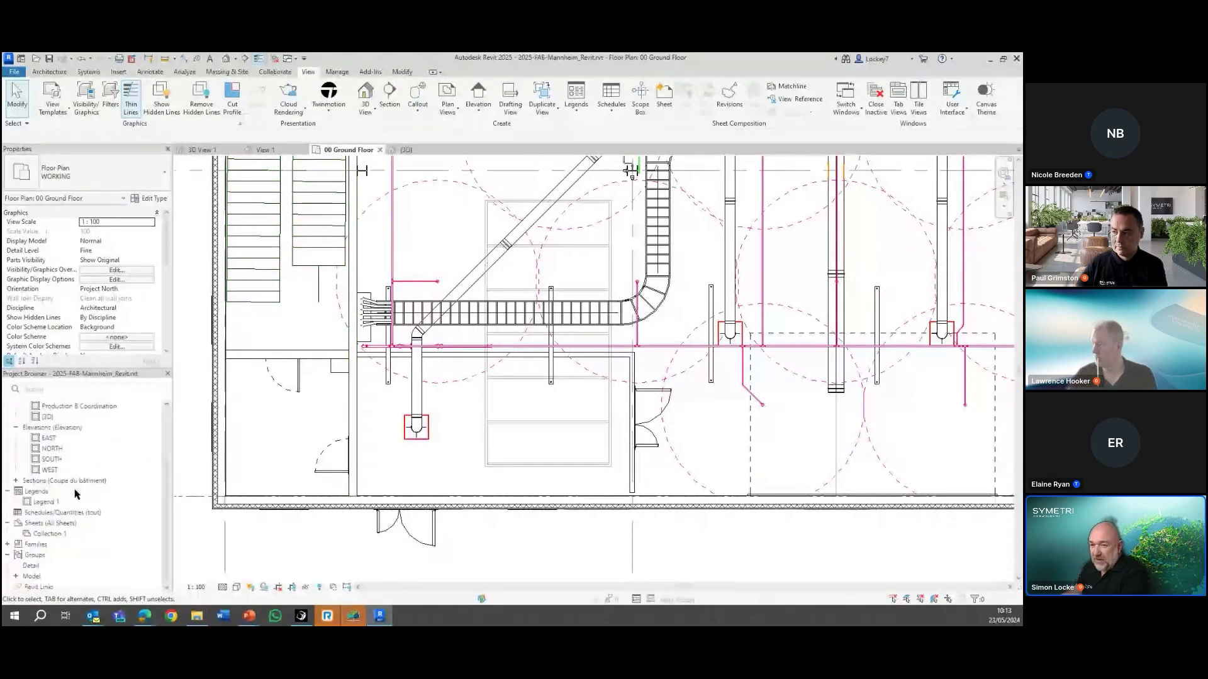
left_click(45, 534)
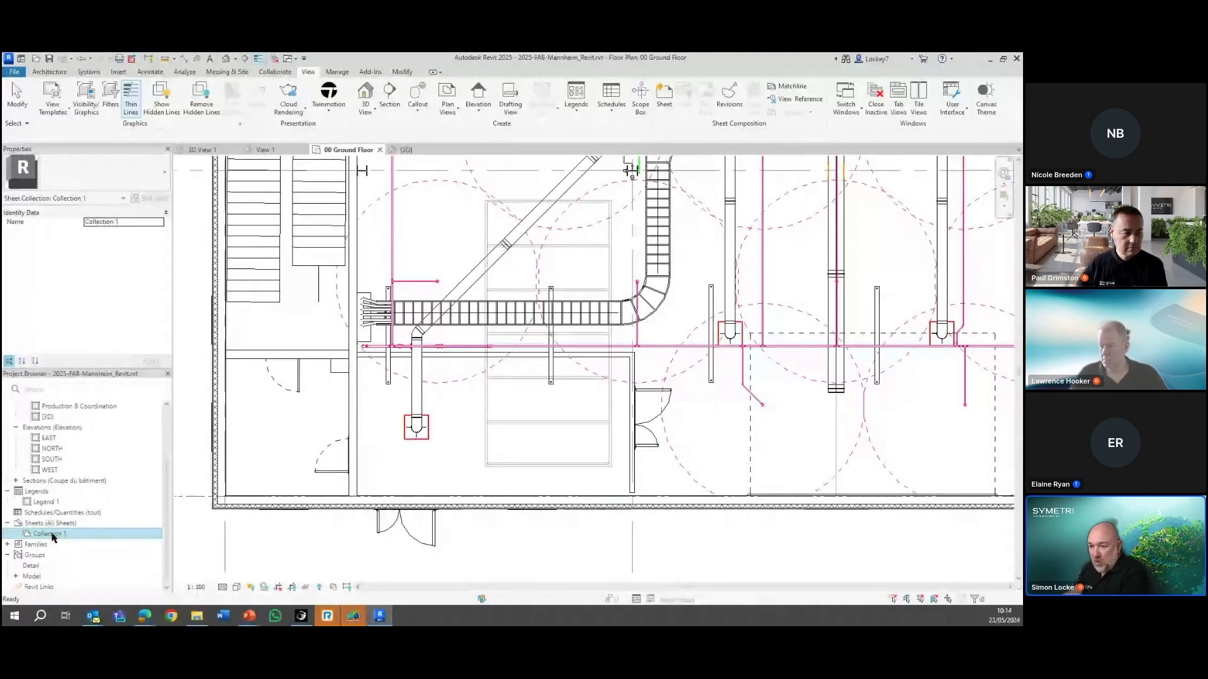
right_click(52, 535)
left_click(85, 462)
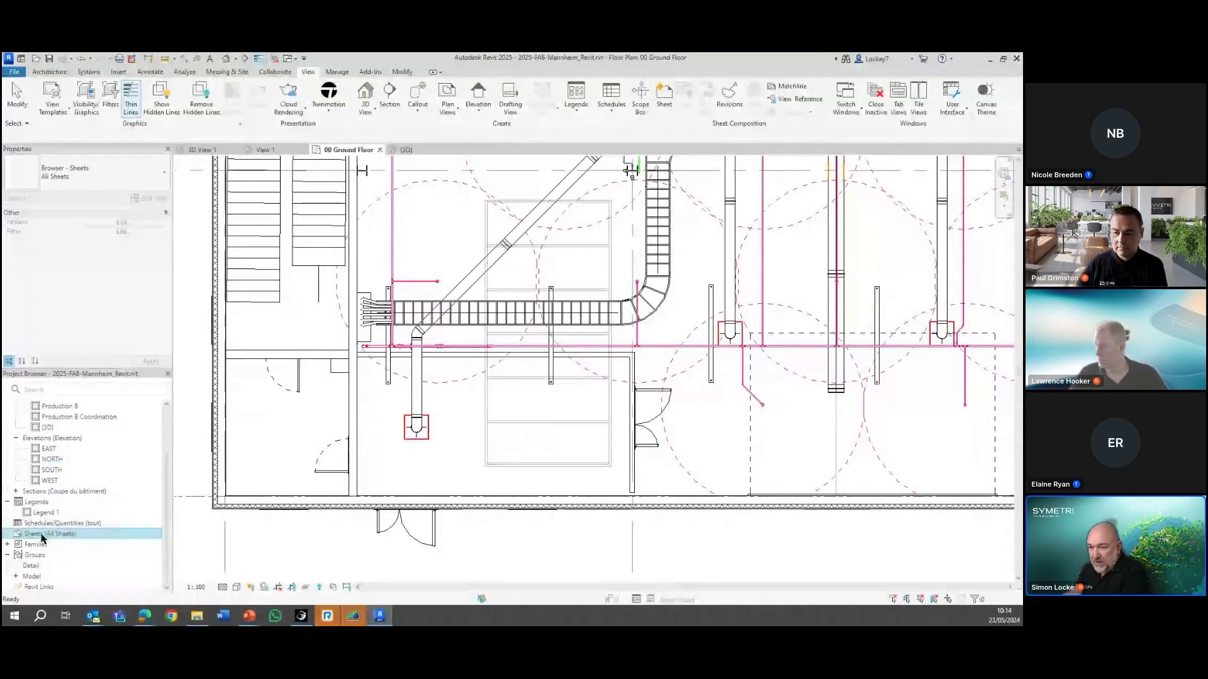
Step: Create a new sheet collection under the project's sheets and rename it MECH
right_click(43, 536)
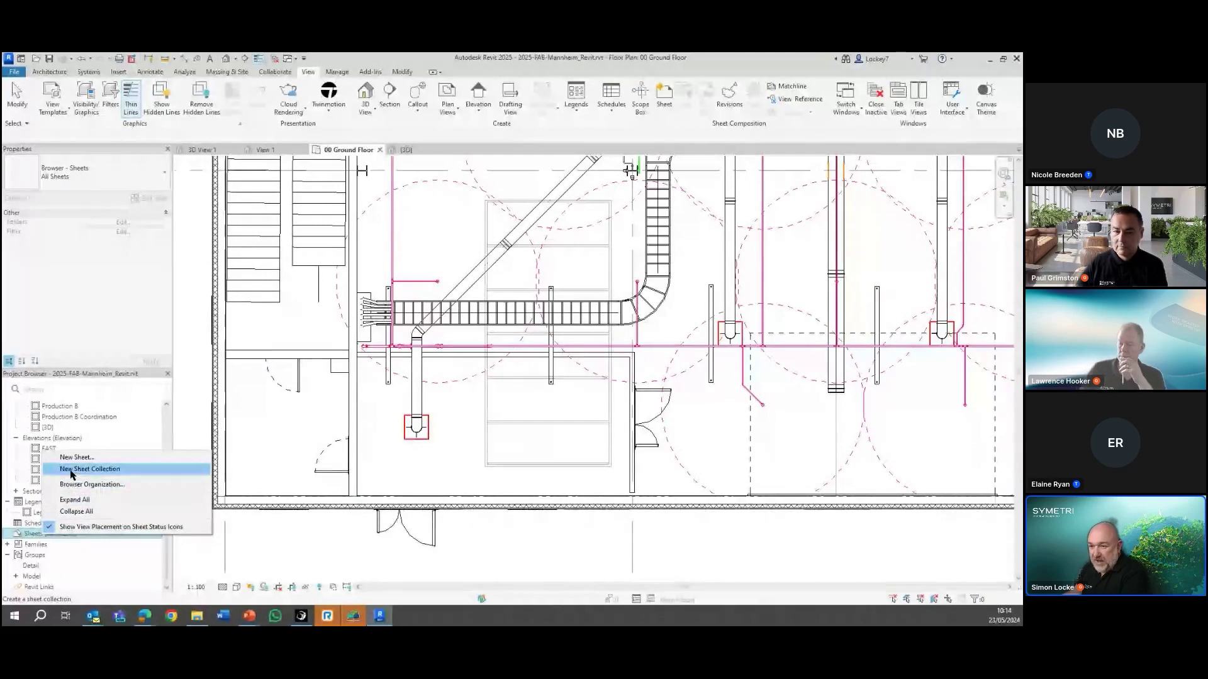
left_click(107, 470)
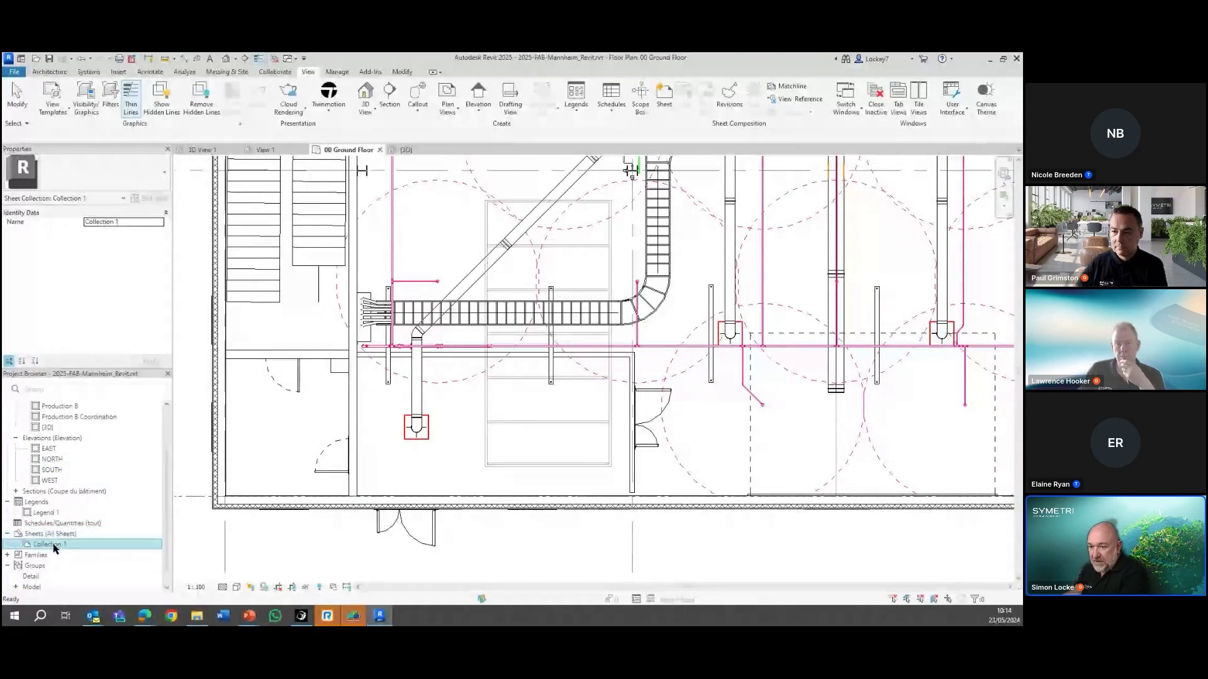
right_click(54, 548)
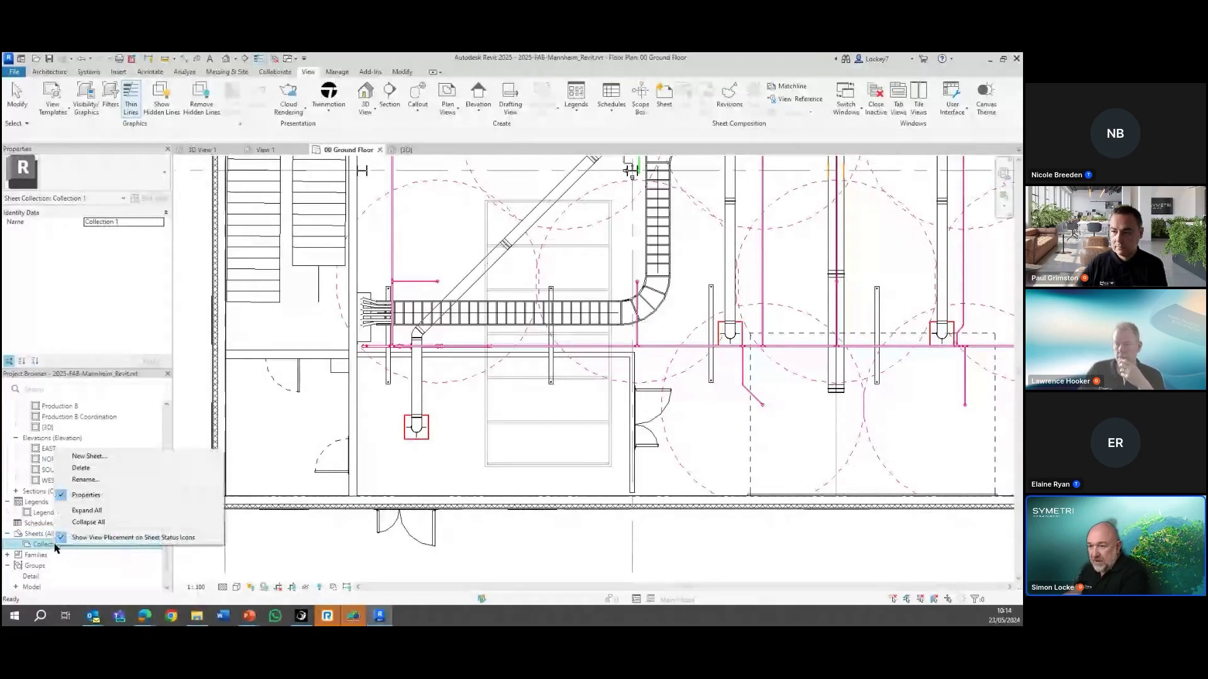
left_click(86, 479)
type("MECH")
key("Return")
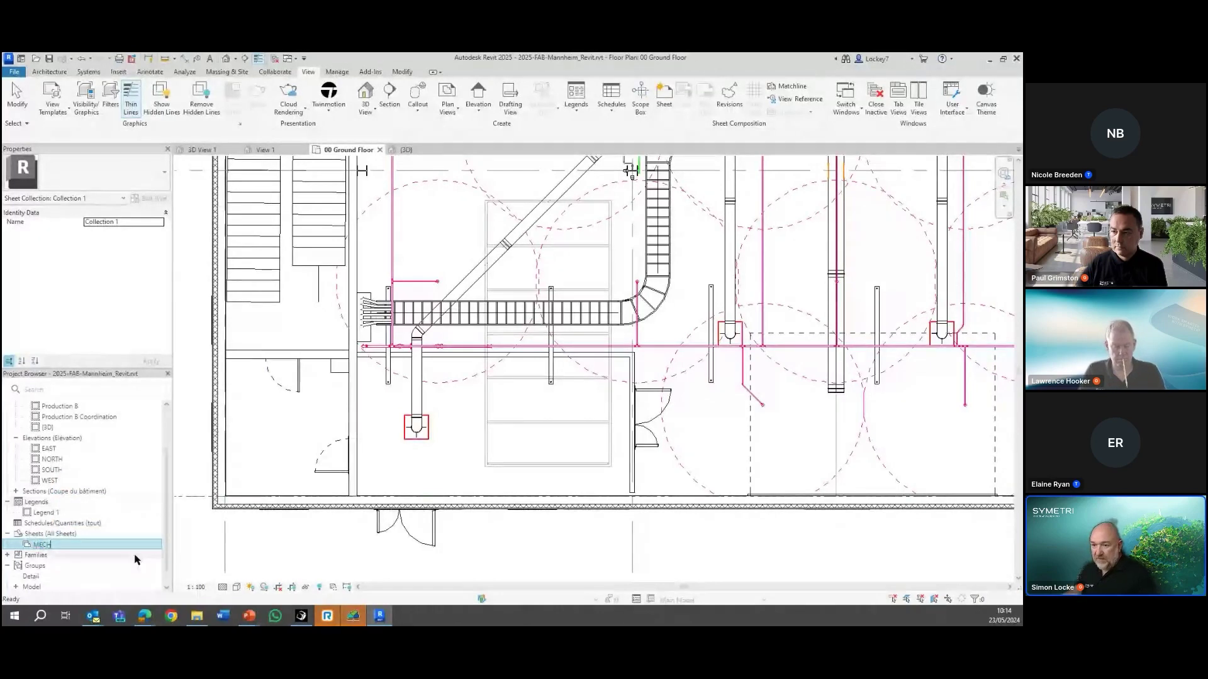
Step: Create another sheet collection under the project's sheets and rename it ELEC
right_click(33, 534)
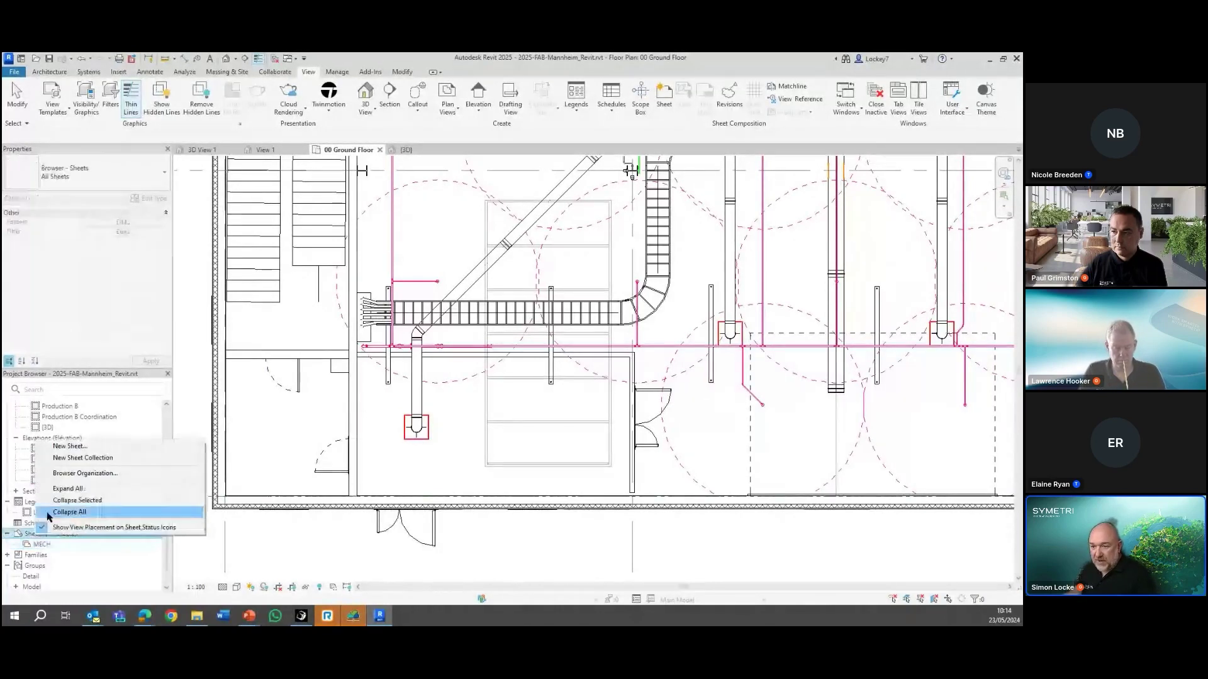
left_click(69, 460)
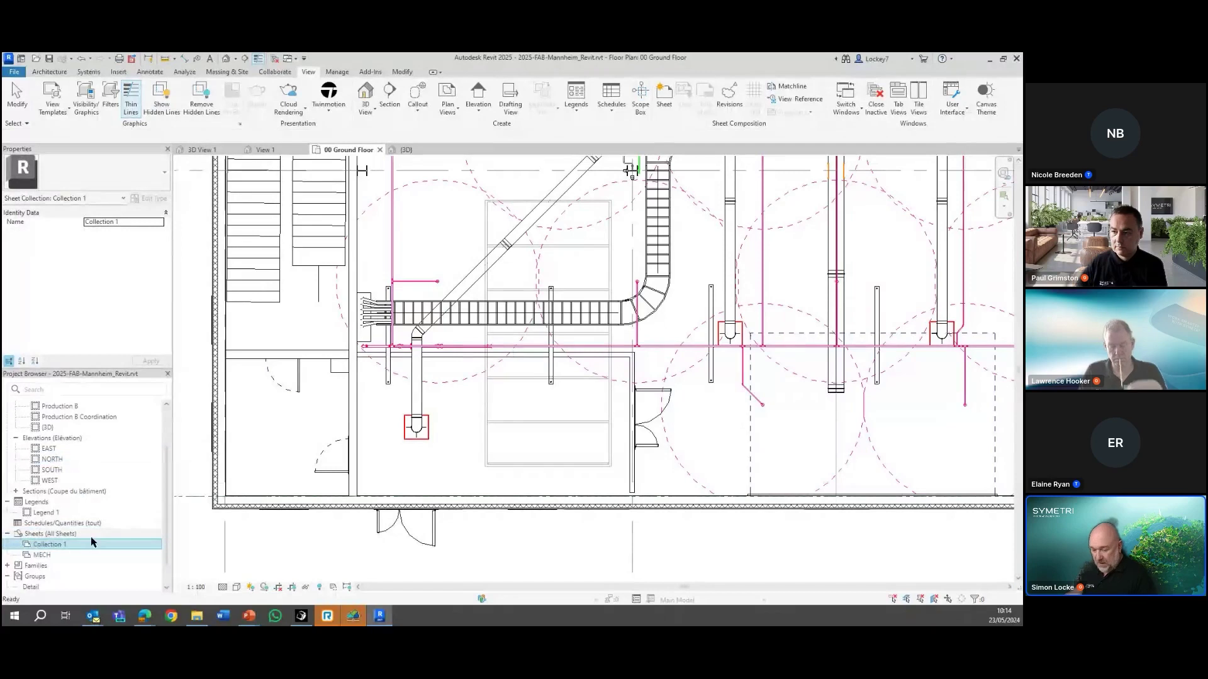
right_click(51, 544)
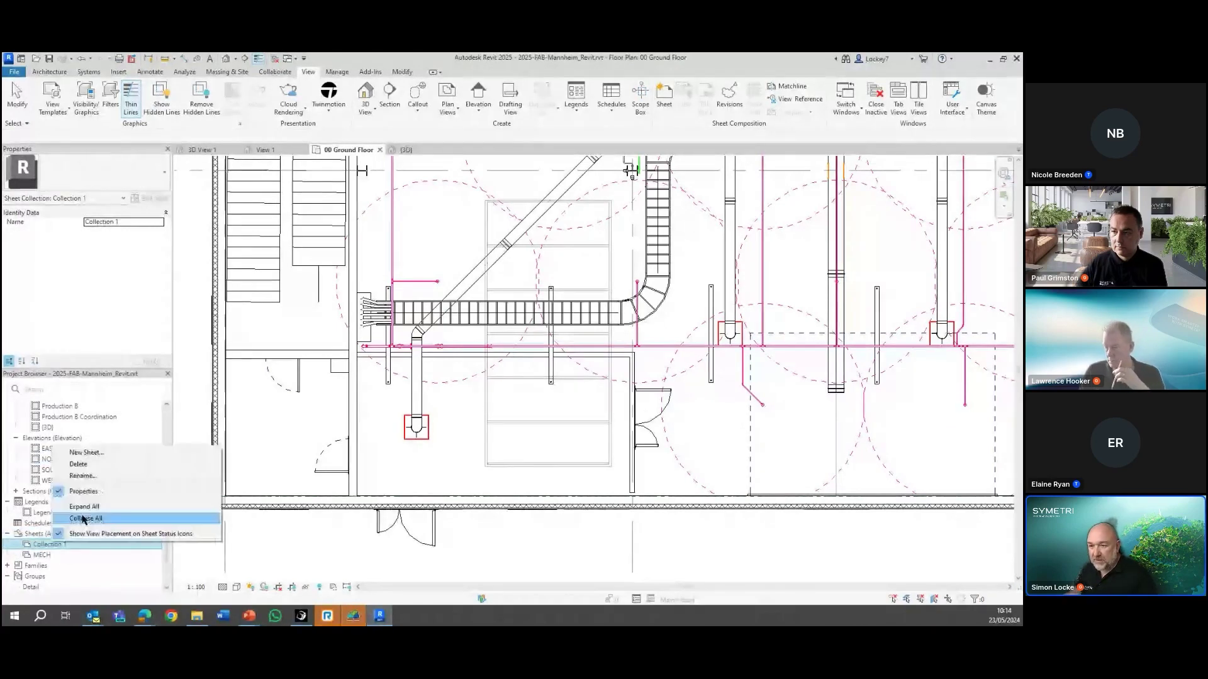
left_click(85, 476)
type("ELEC")
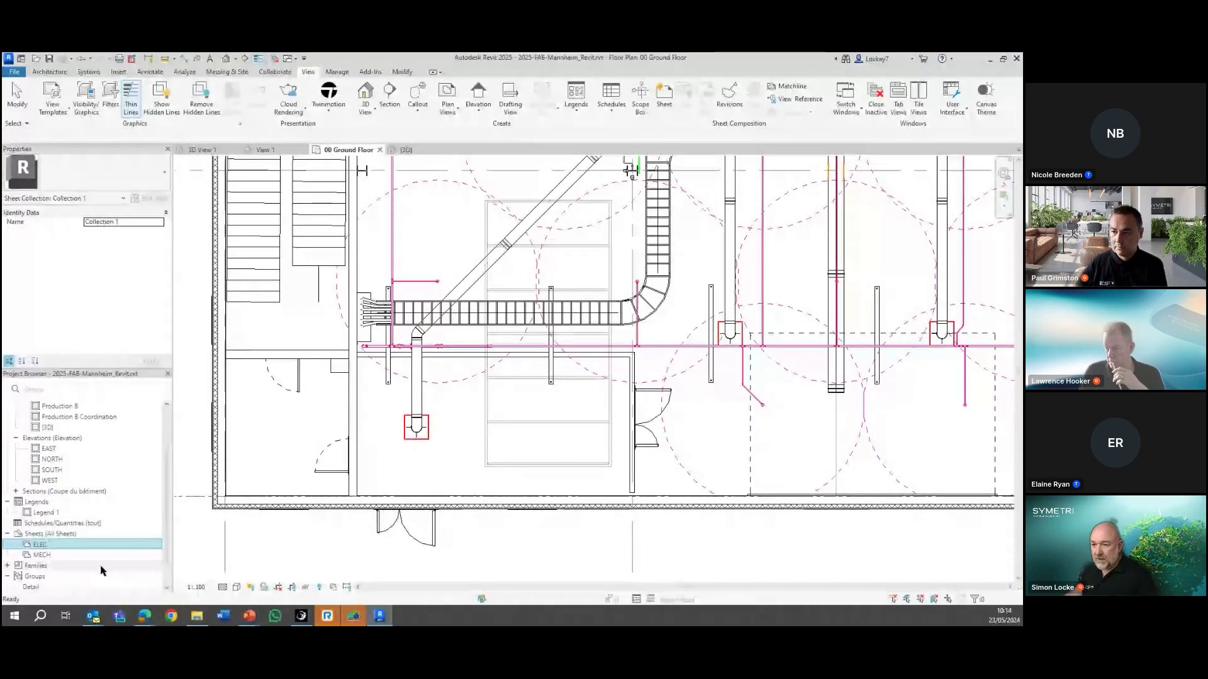
Step: Add a new sheet to the ELEC collection using the A0-Naviate-Titleblock : Standard title block
left_click(41, 547)
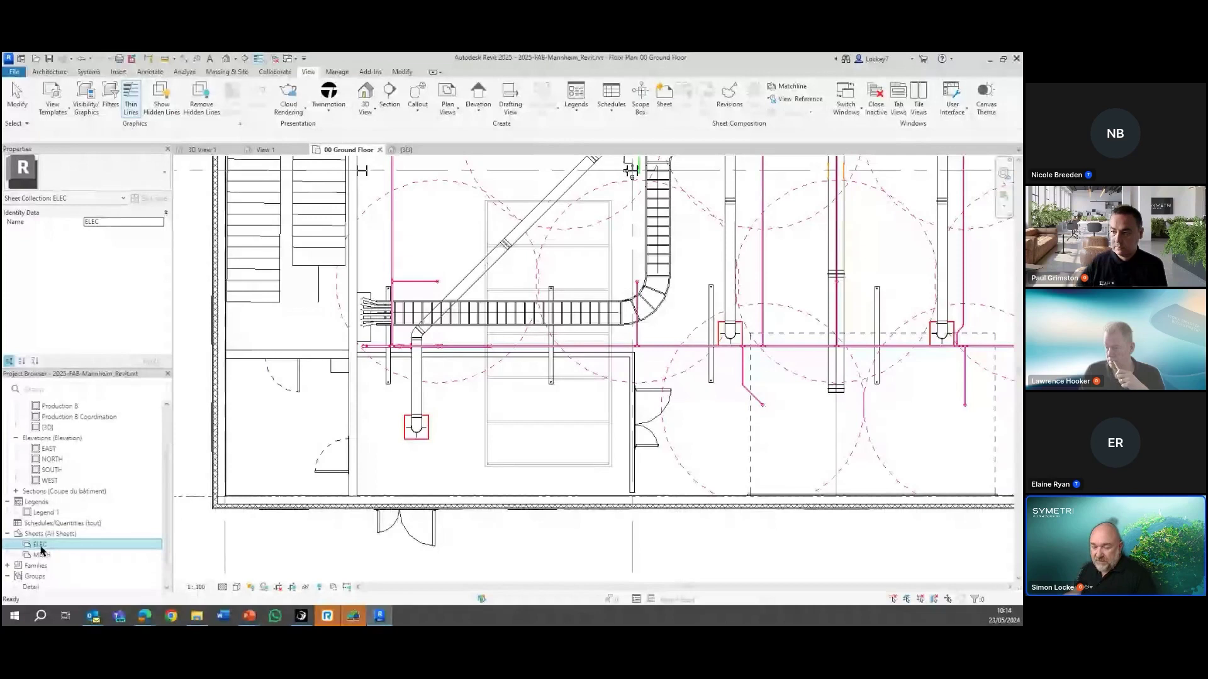
right_click(41, 547)
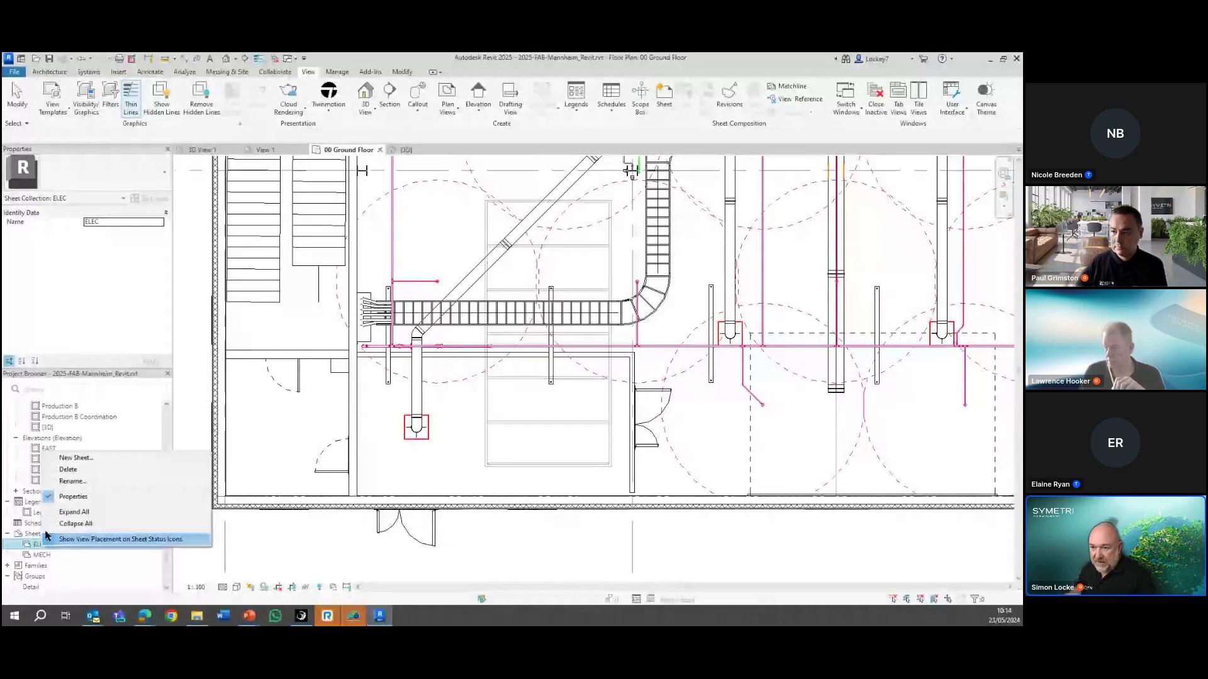
left_click(78, 460)
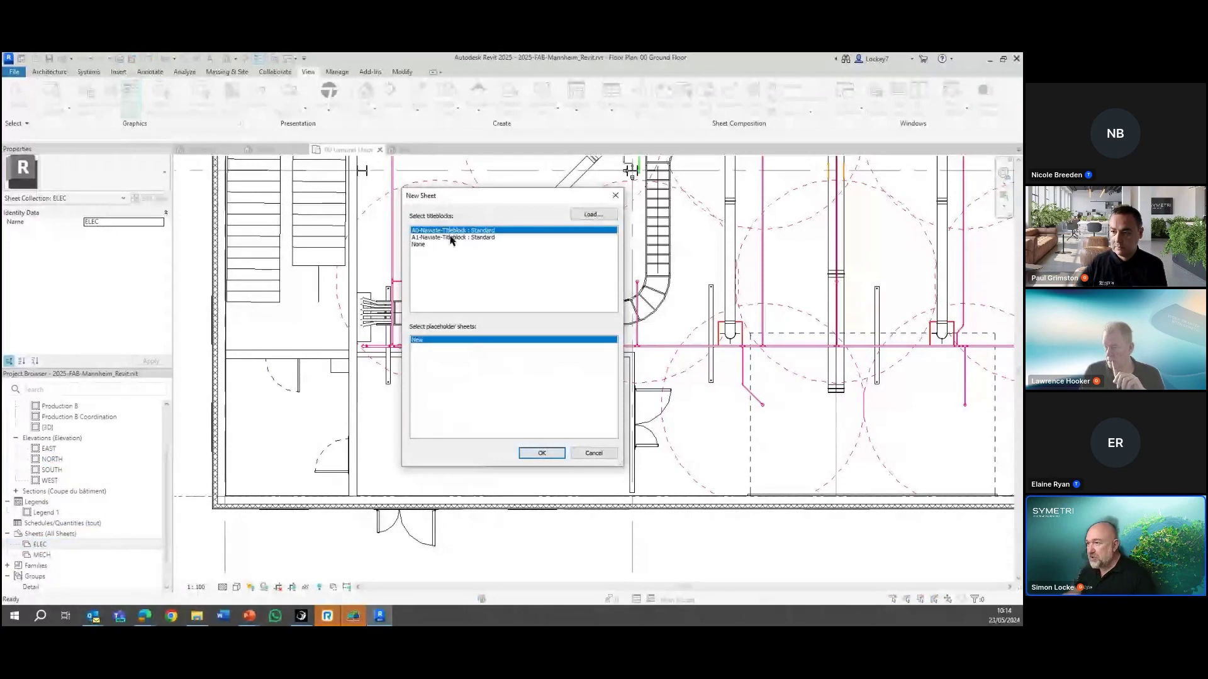
left_click(535, 454)
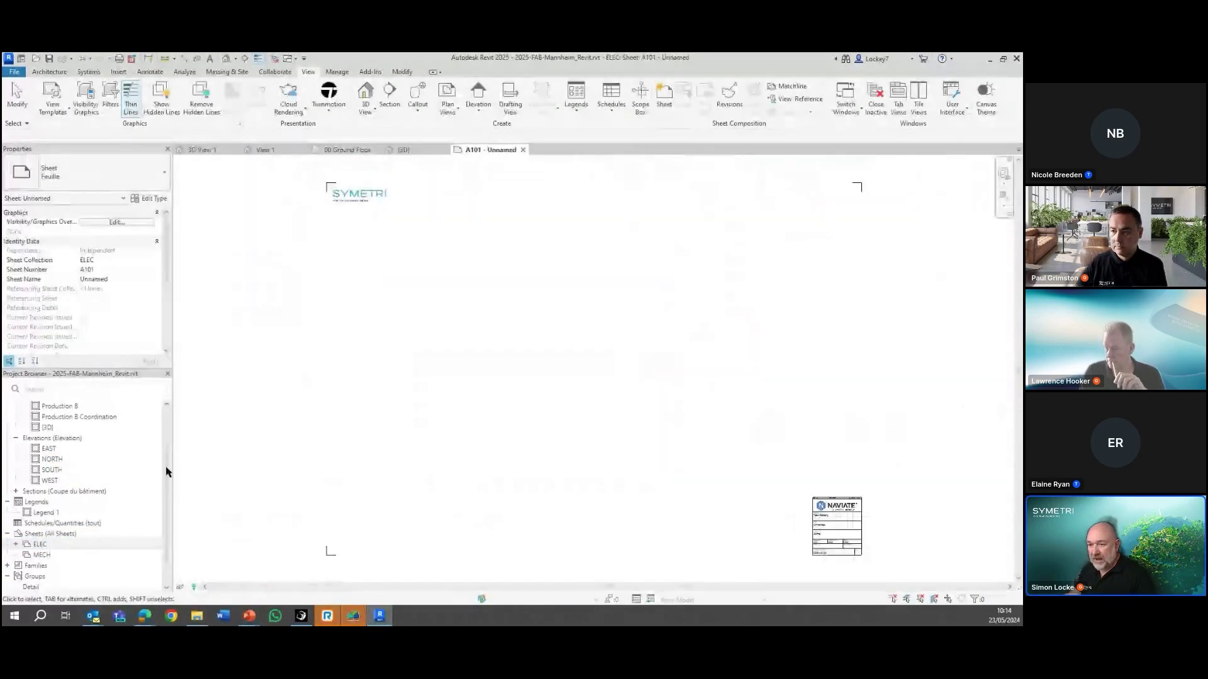
Step: Add a new sheet to the MECH collection using the A0-Naviate-Titleblock : Standard title block, and expand both collections to list their sheets
left_click(17, 546)
left_click(42, 565)
right_click(43, 565)
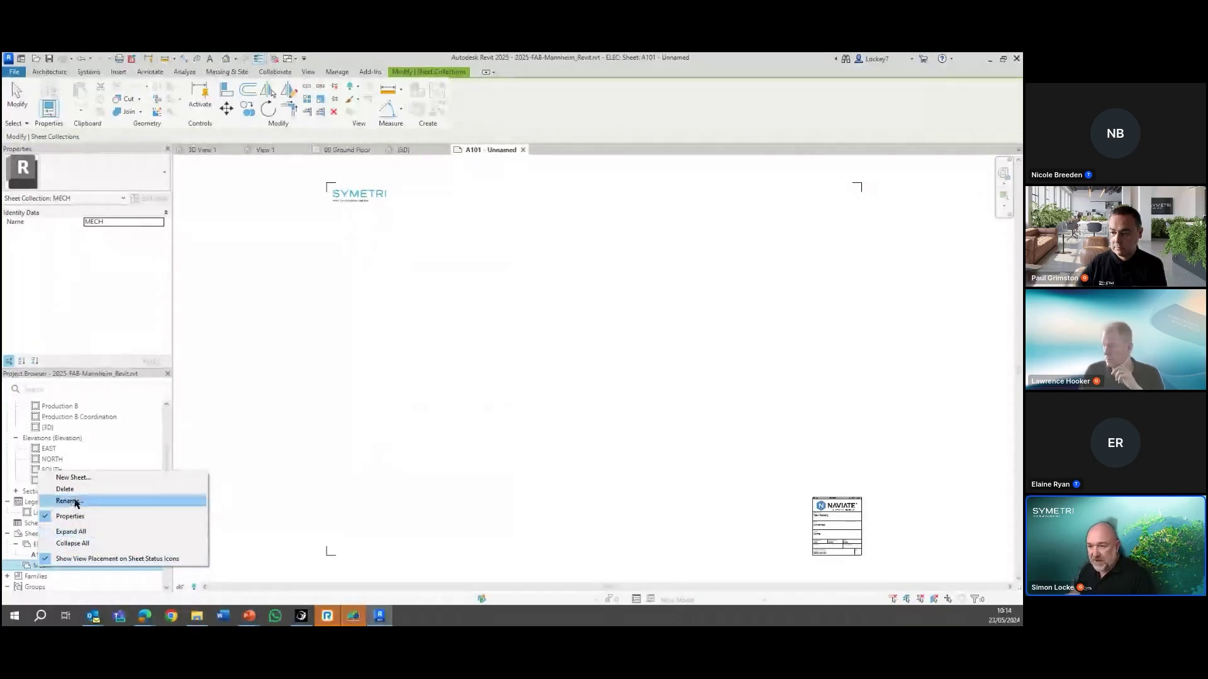
left_click(73, 478)
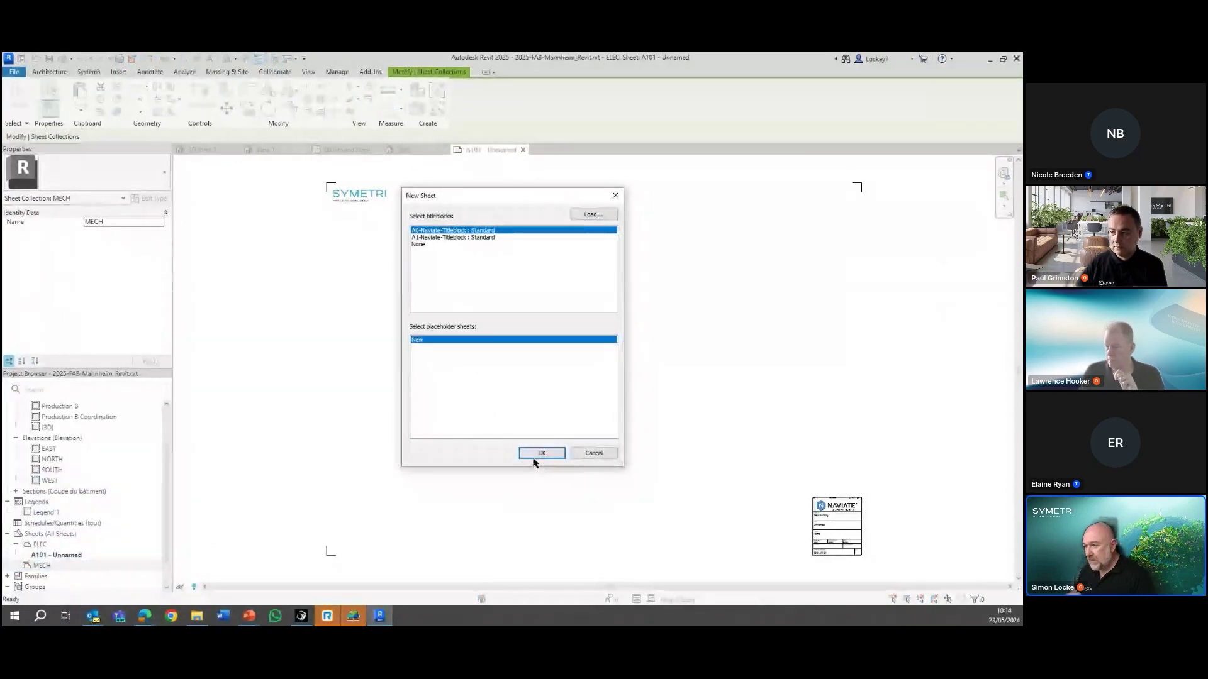
left_click(539, 453)
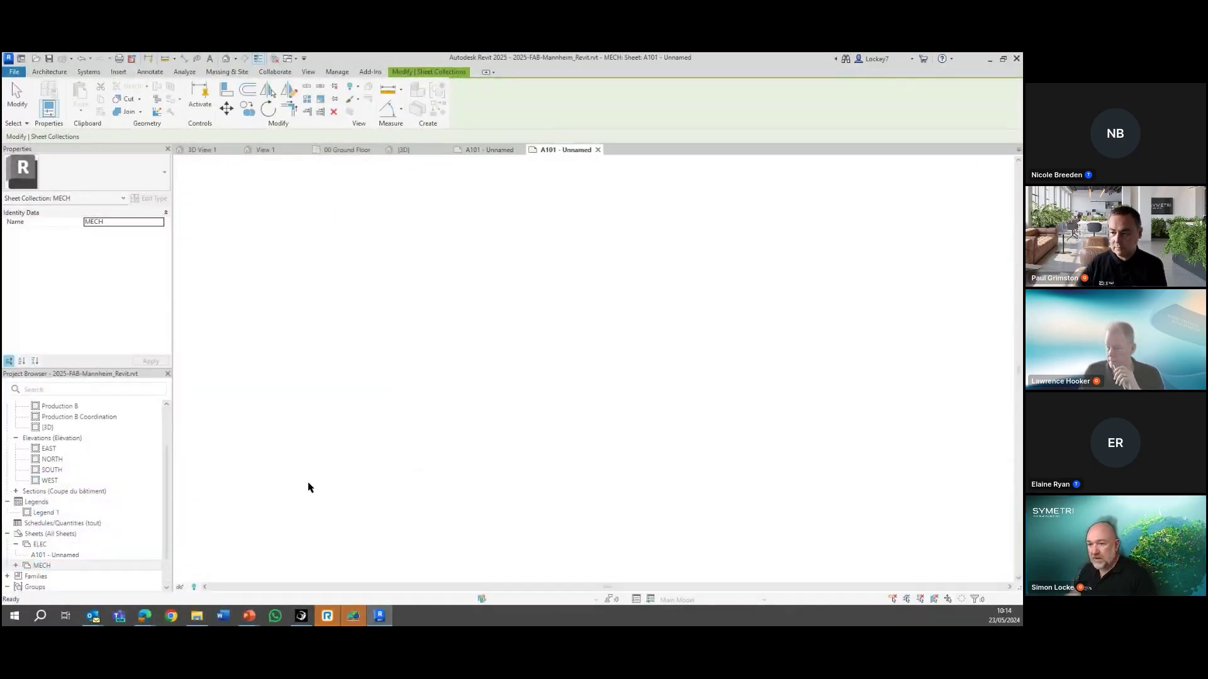
left_click(17, 566)
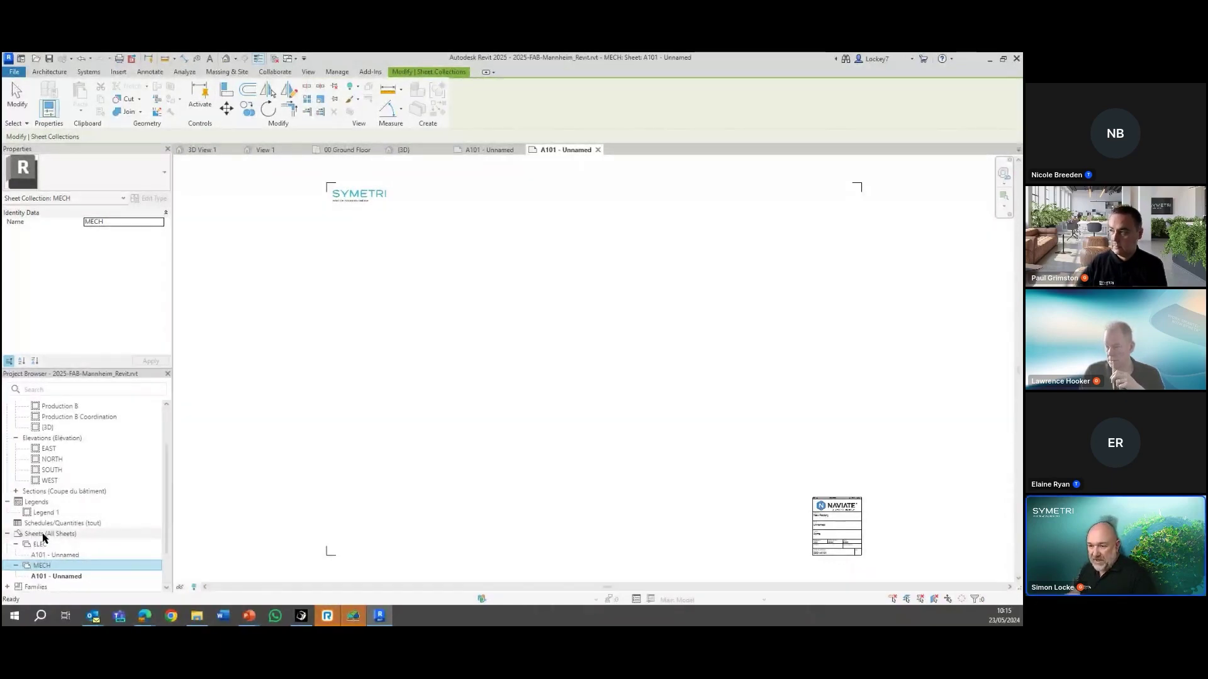
left_click(334, 411)
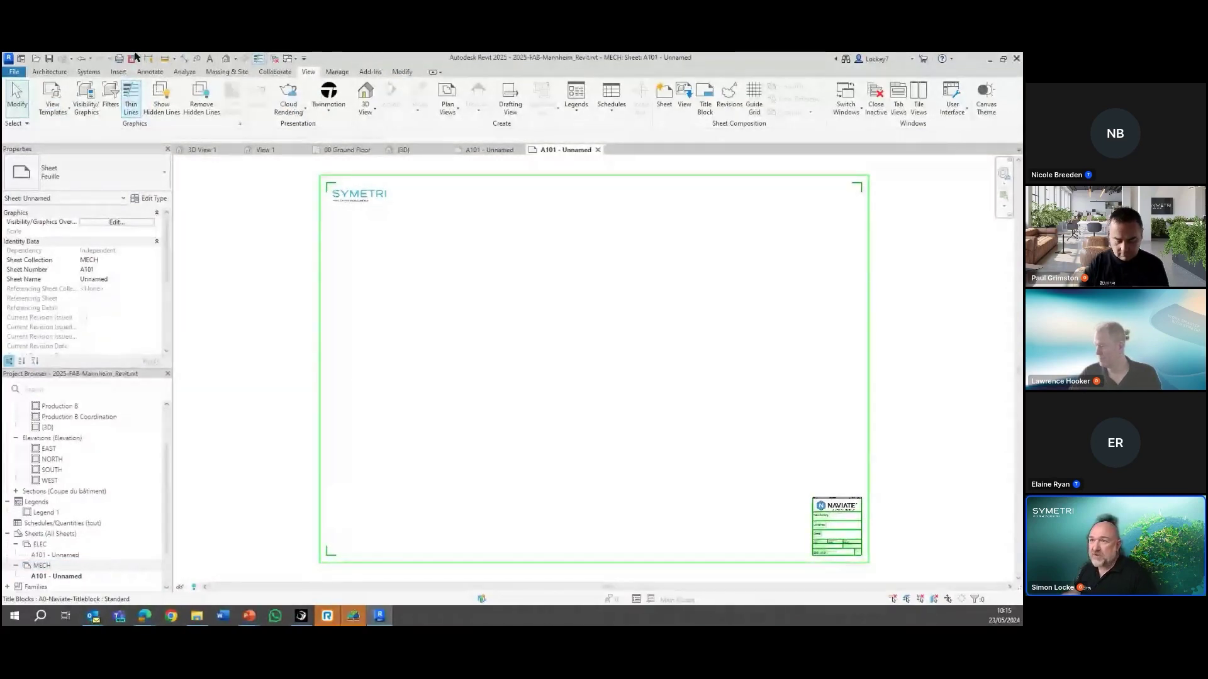
Step: Open the PDF export settings and toggle the Export in background option on and back off
left_click(134, 58)
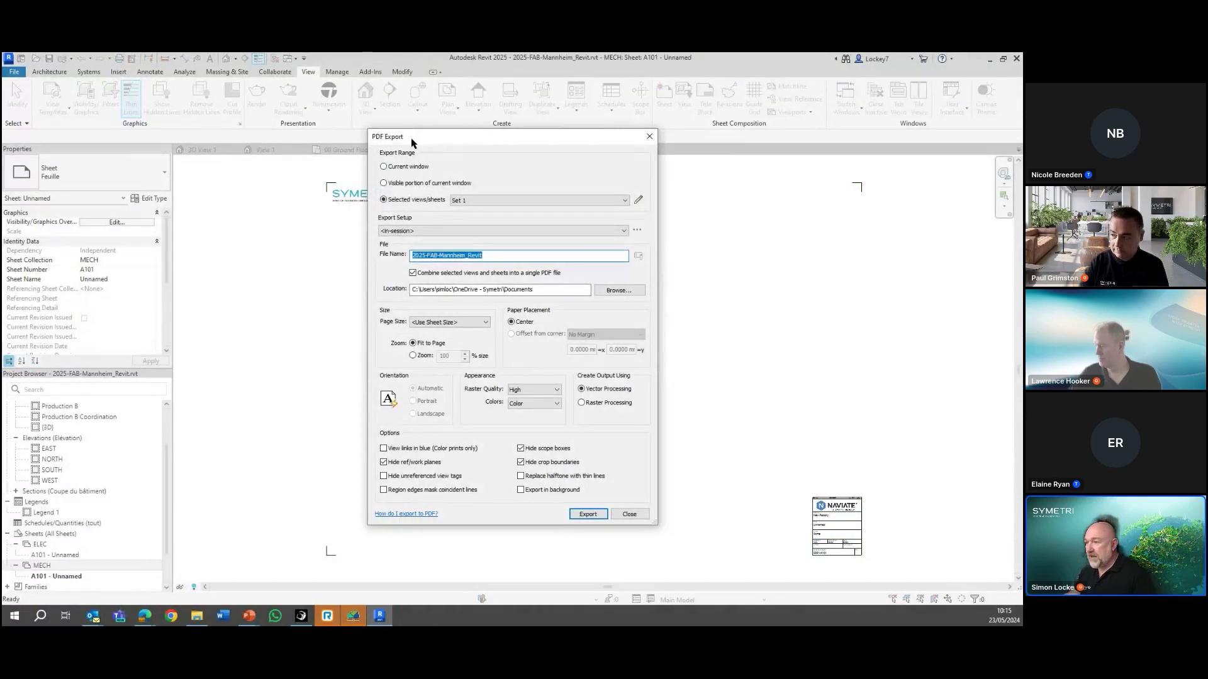
left_click(520, 490)
left_click(520, 491)
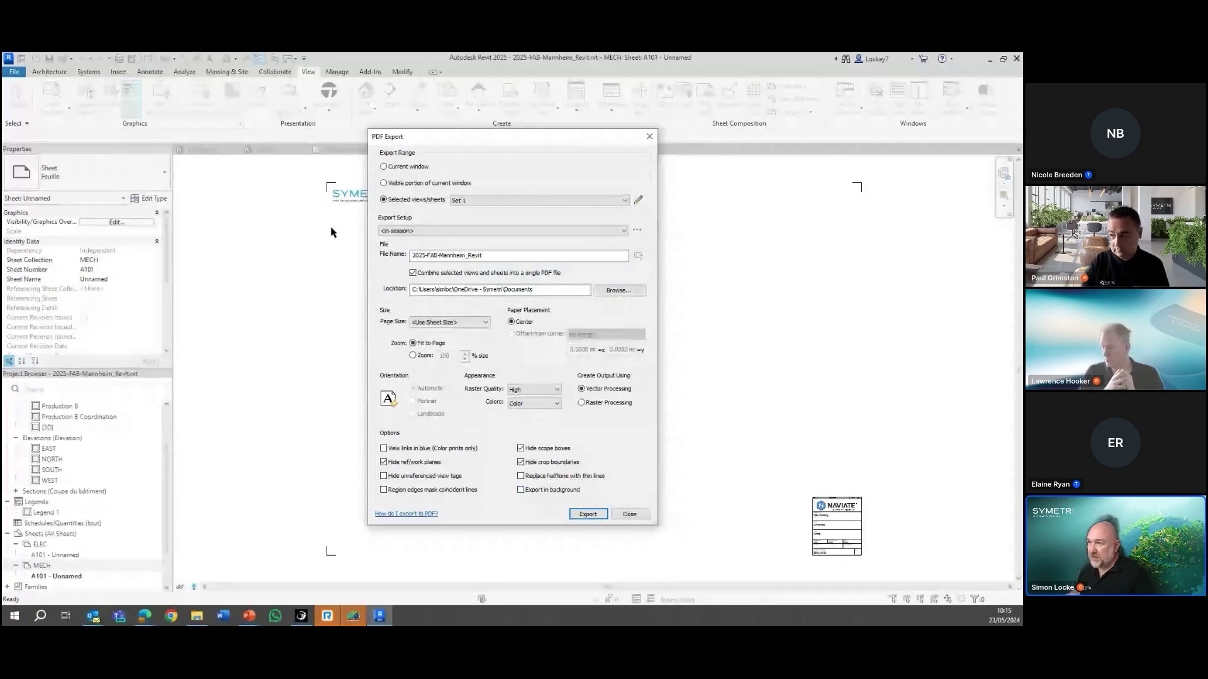
Step: Filter the PDF export's selectable views and sheets to only the ELEC sheet collection, and close the export without saving
left_click(639, 201)
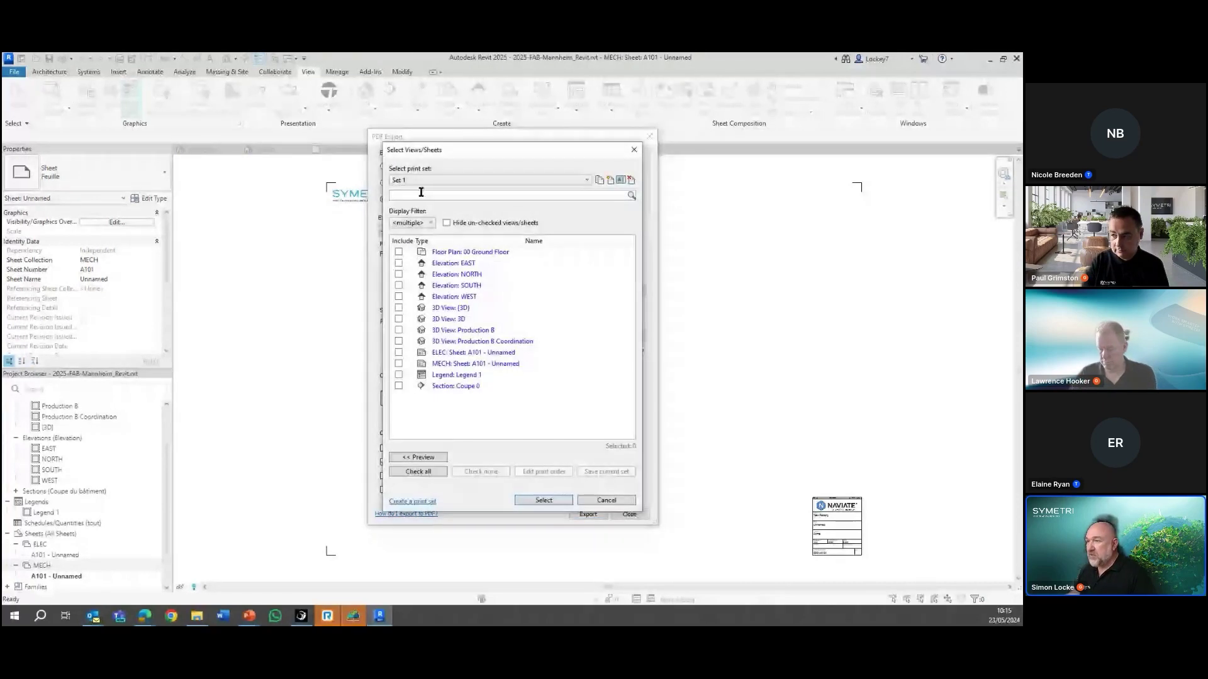
left_click(423, 224)
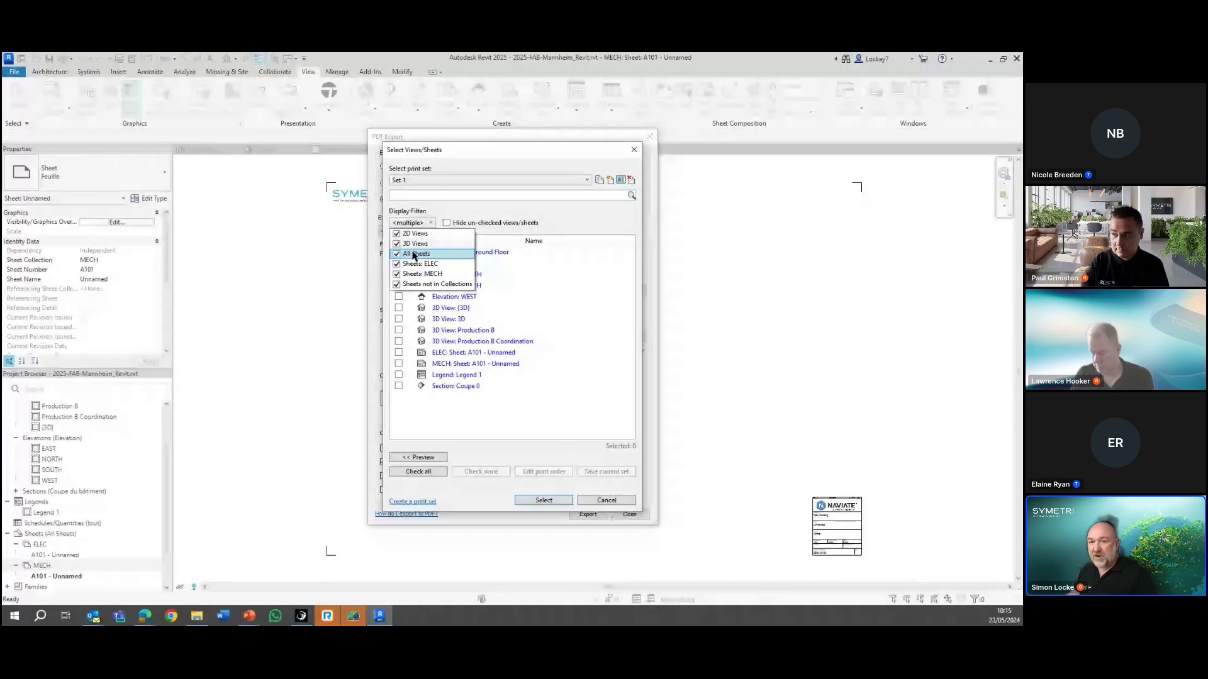
left_click(426, 224)
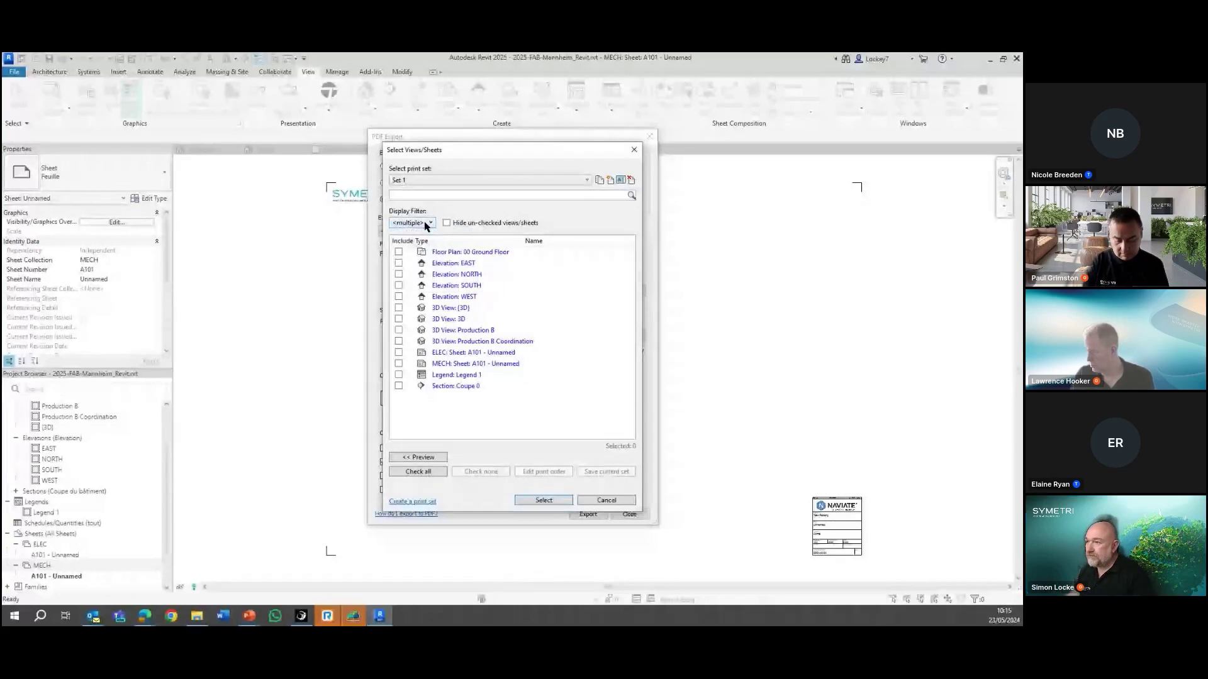
left_click(426, 223)
left_click(397, 234)
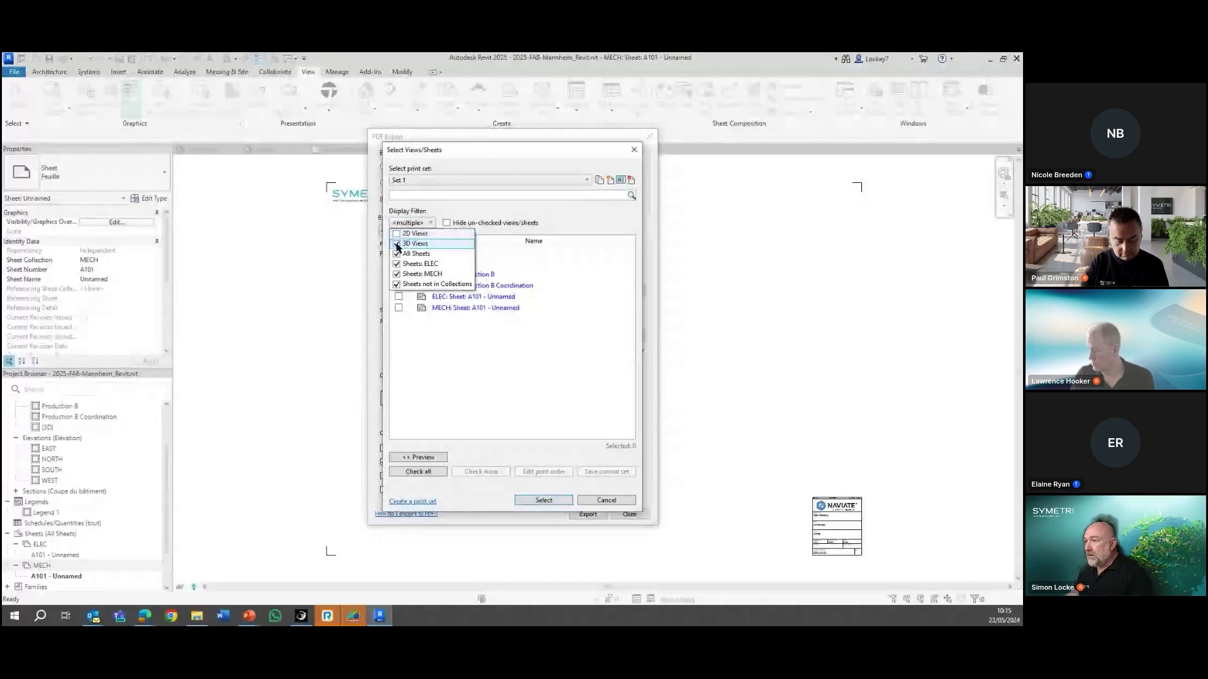
left_click(397, 243)
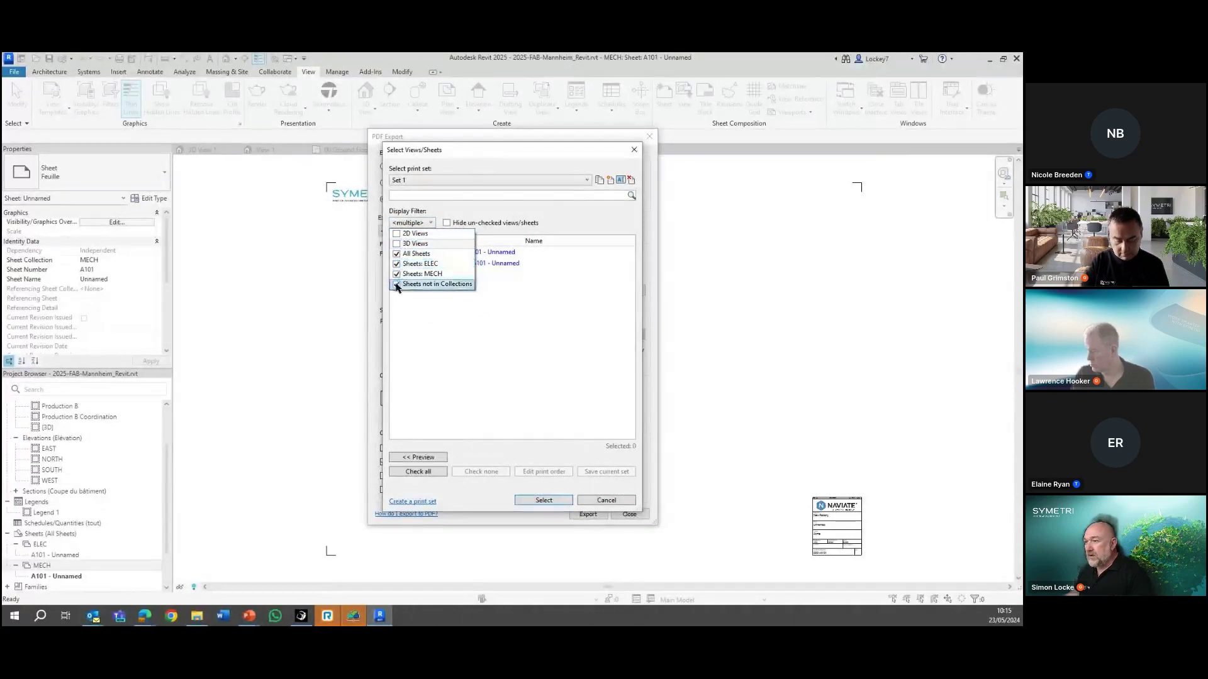
left_click(397, 284)
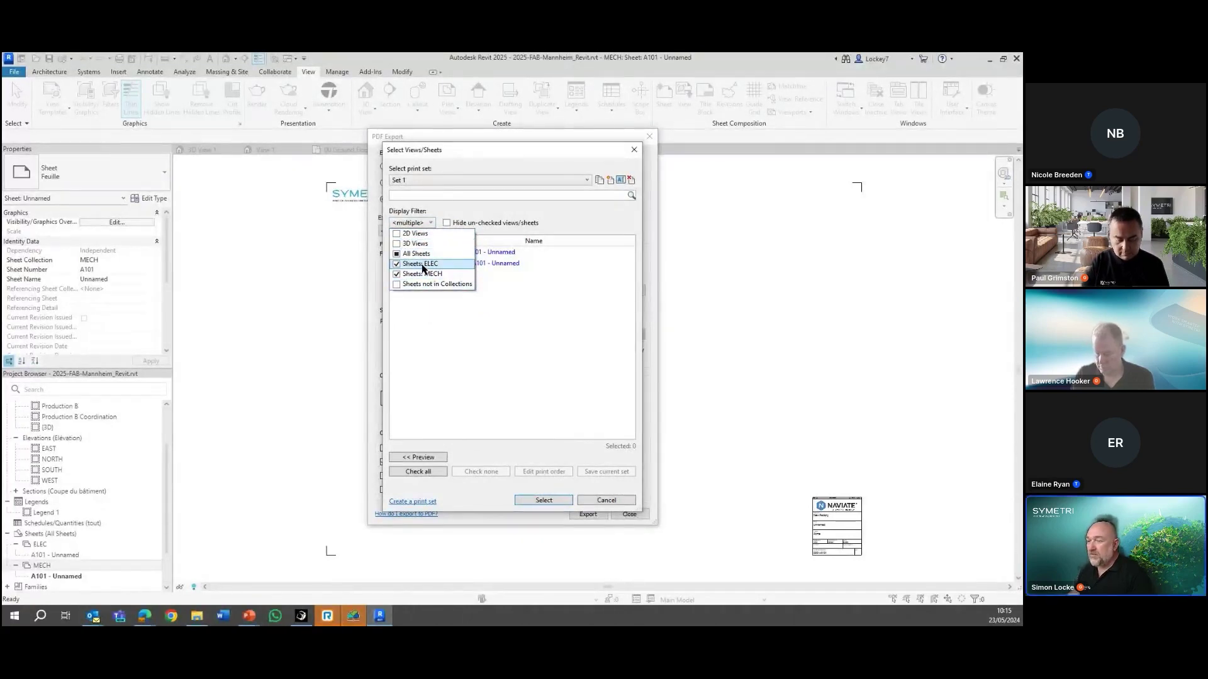
left_click(397, 275)
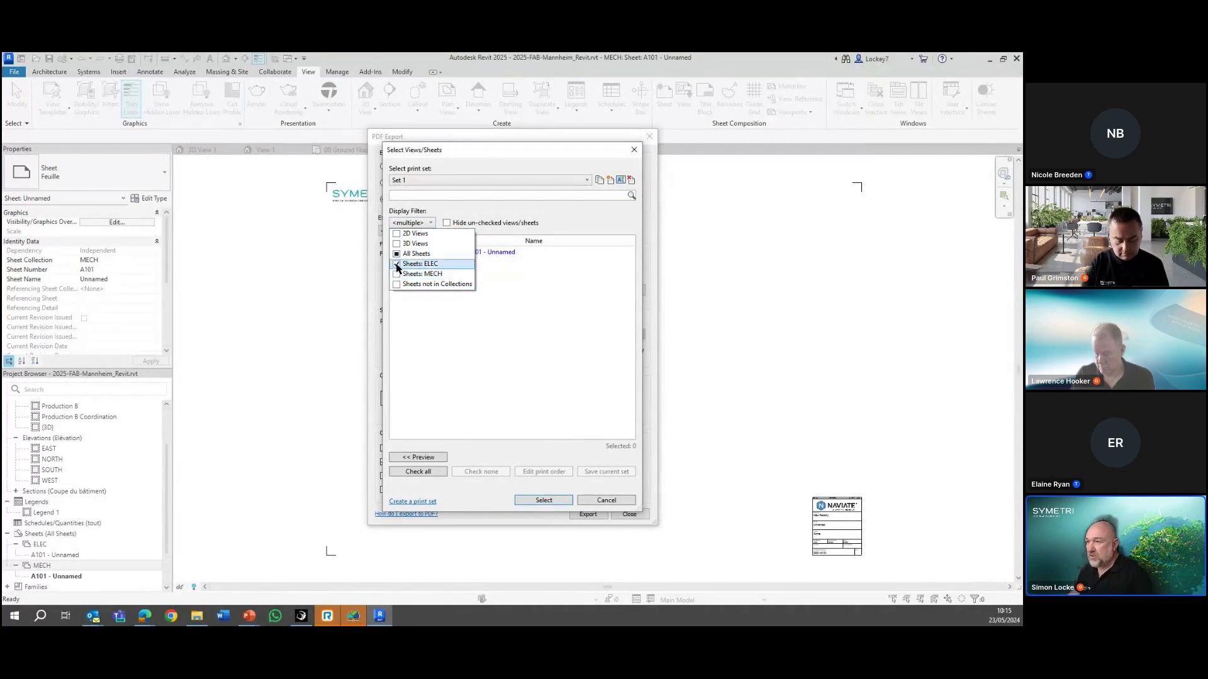
left_click(396, 264)
left_click(462, 274)
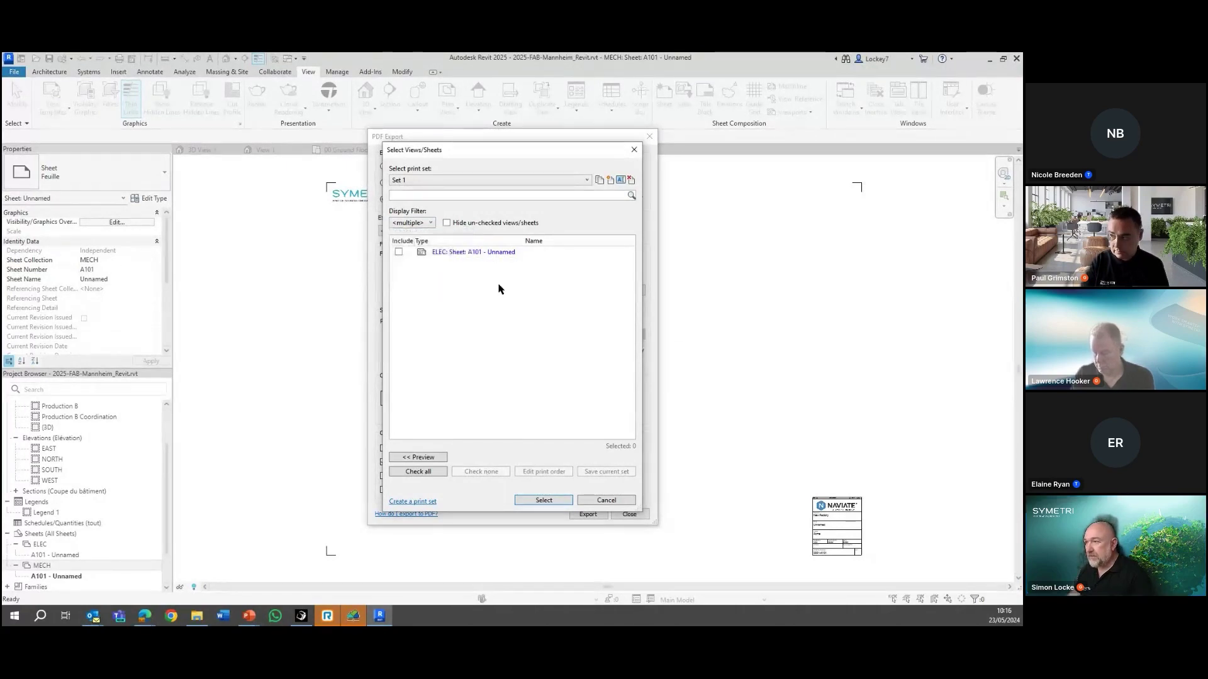
left_click(593, 502)
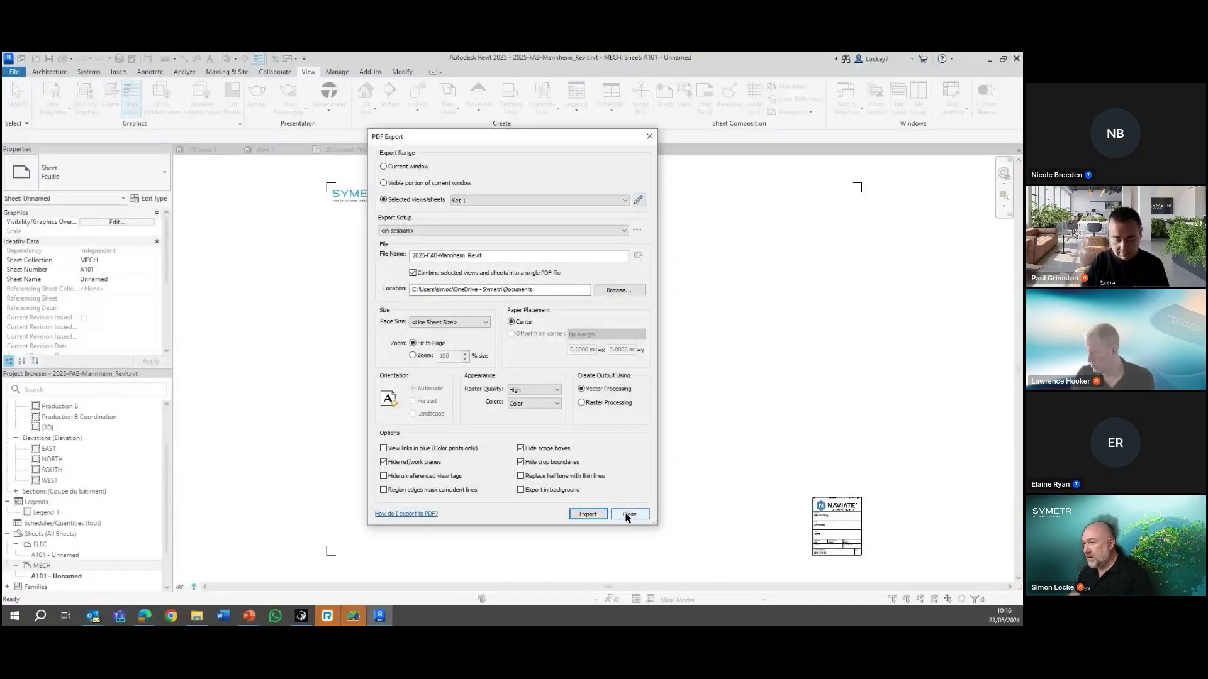
left_click(629, 514)
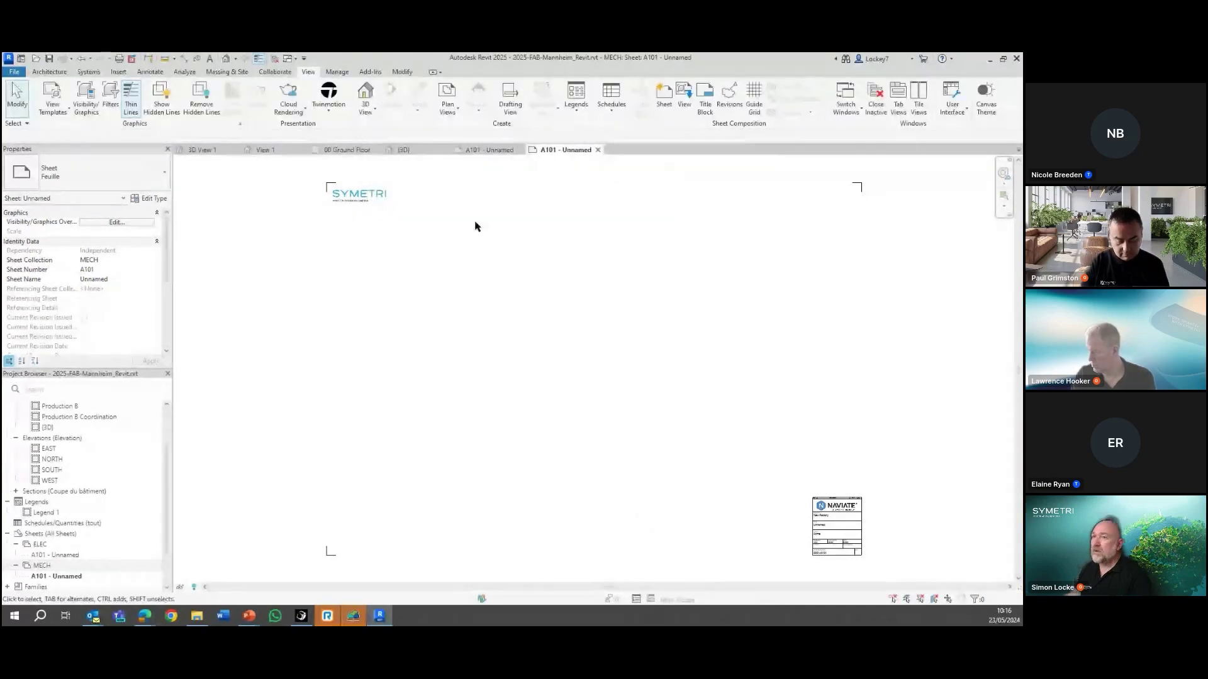
Step: Check the file formats available for CAD import, including STEP files, and cancel the import
left_click(120, 73)
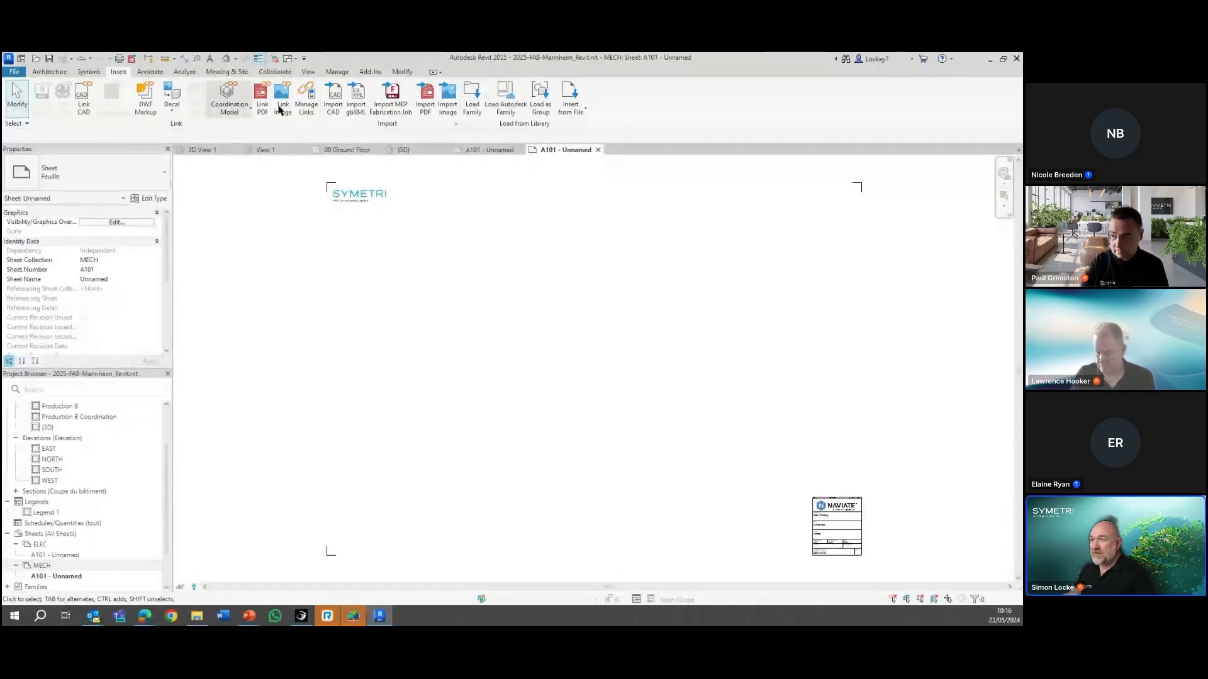
left_click(327, 109)
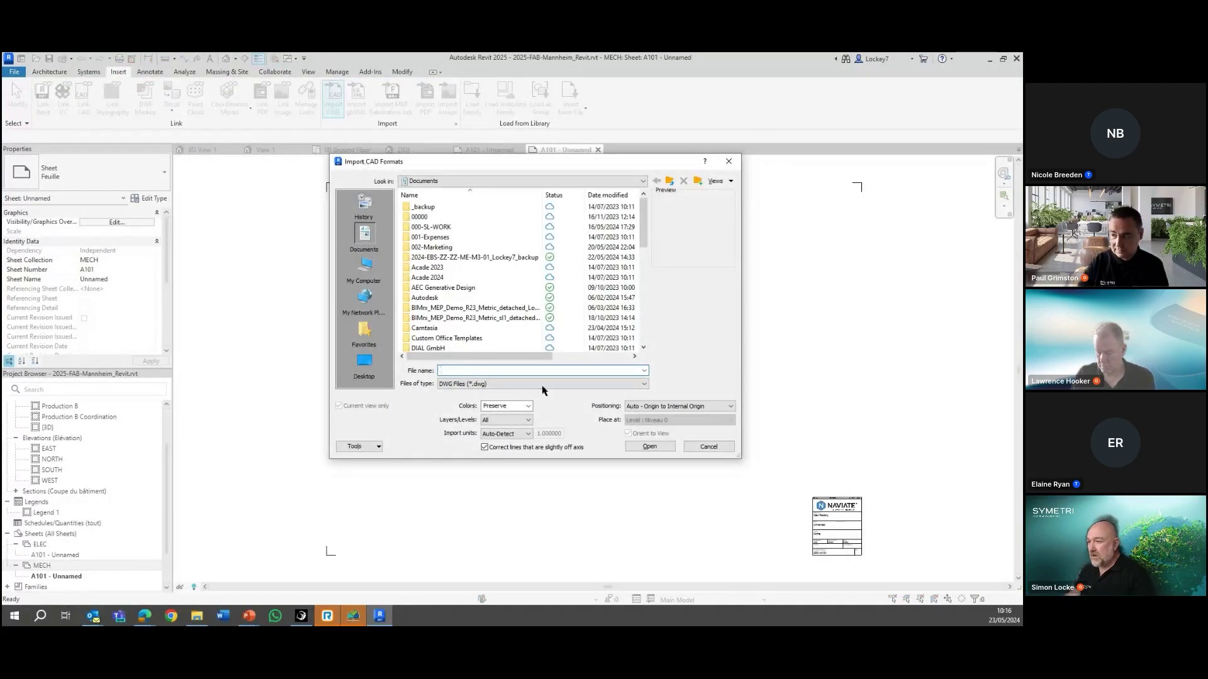
left_click(535, 384)
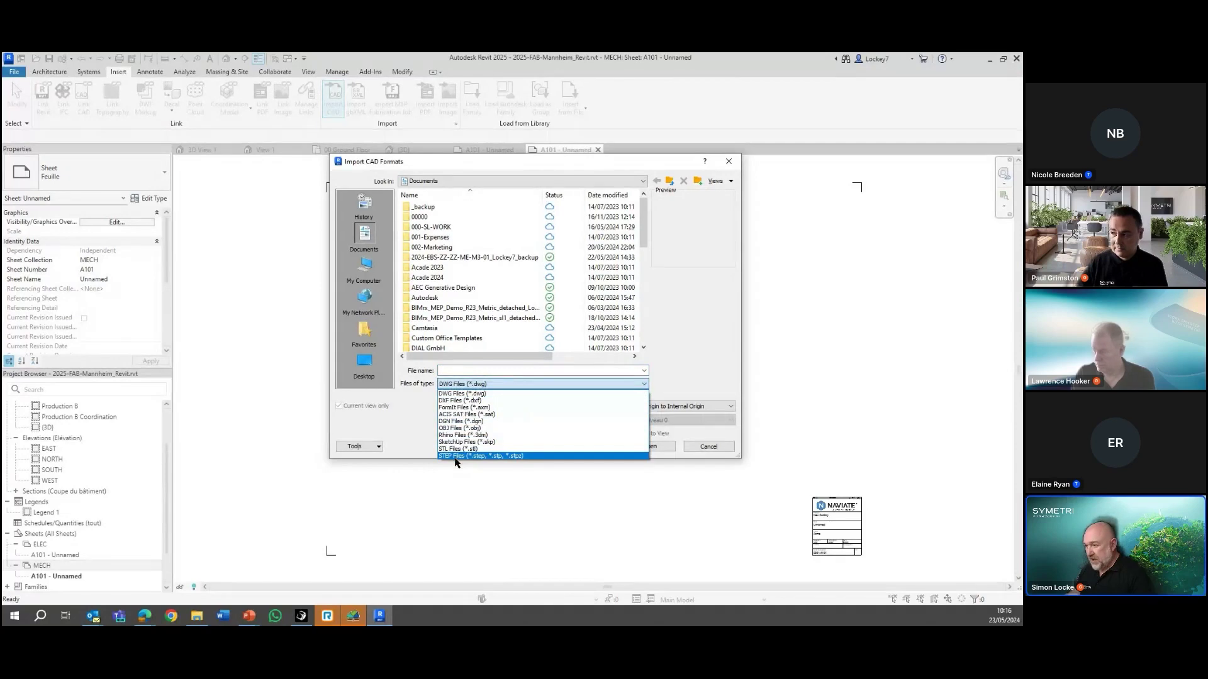
left_click(705, 450)
left_click(699, 450)
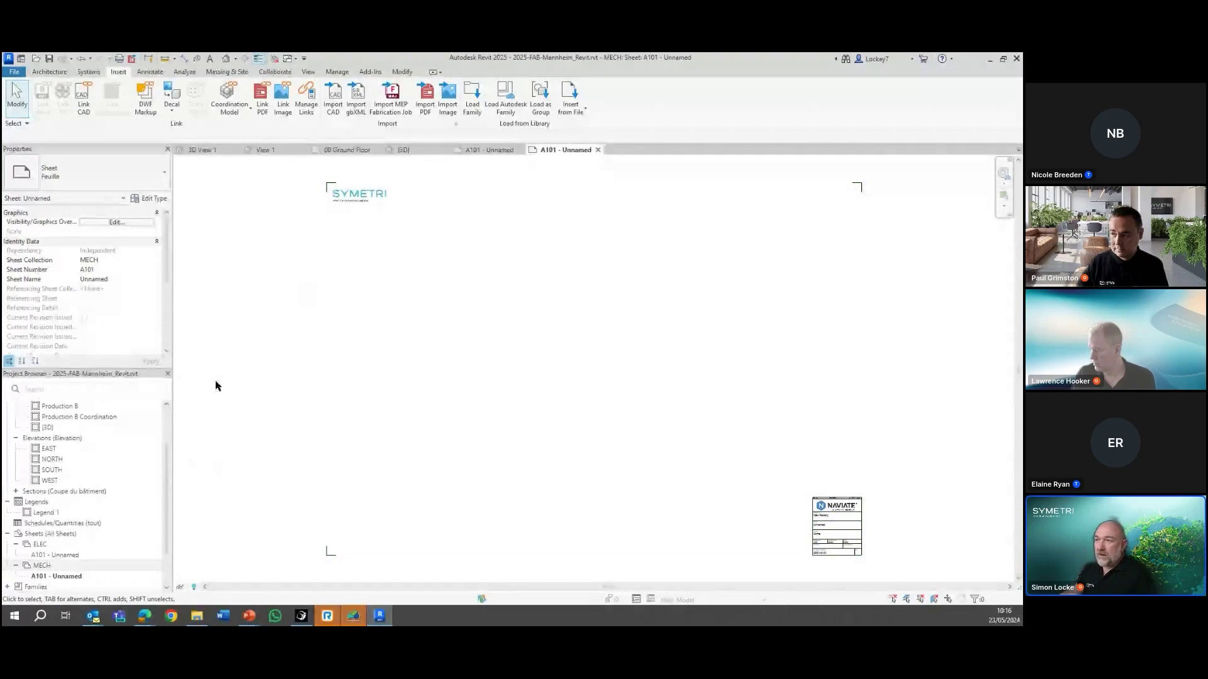
Step: Switch to the 00 Ground Floor plan and examine the properties of the short vertical spiral duct near the stairs
scroll(319, 266, "down", 2)
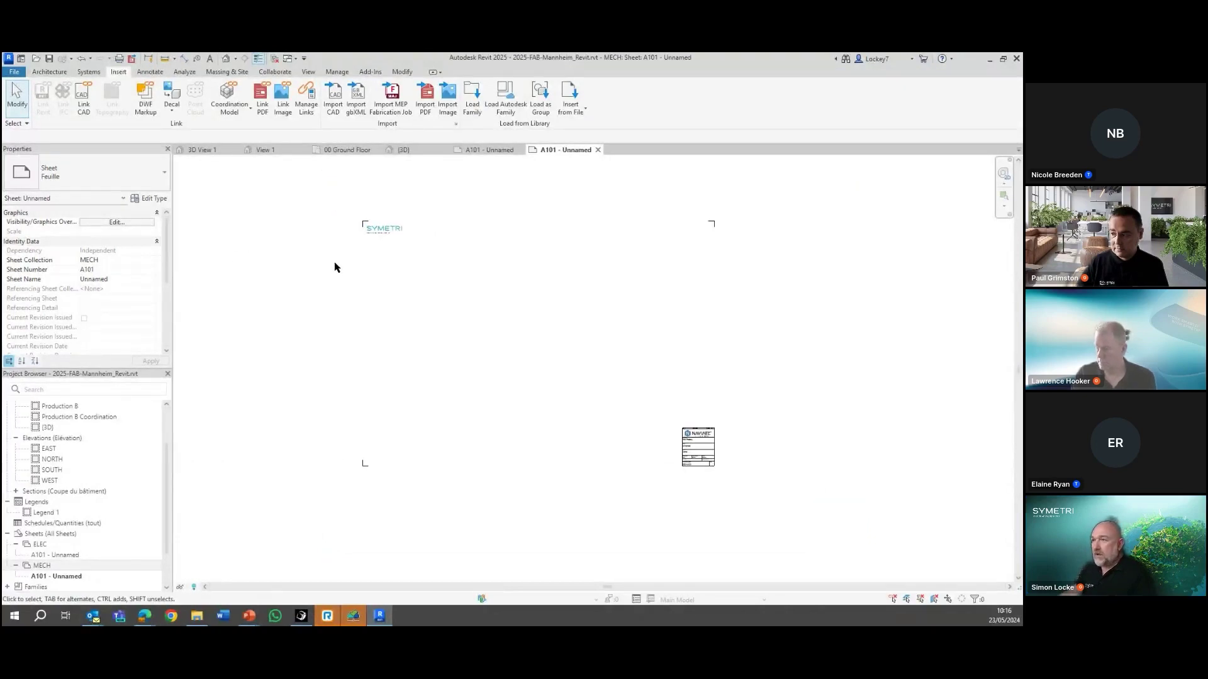
scroll(335, 268, "up", 2)
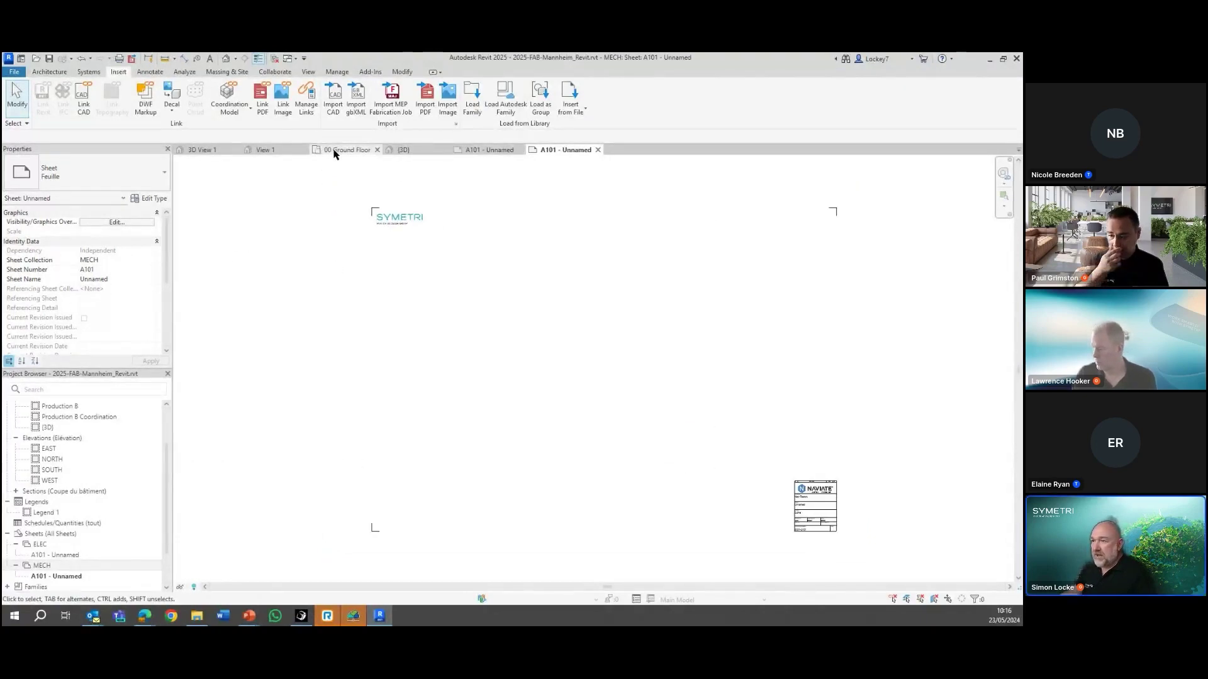
left_click(357, 150)
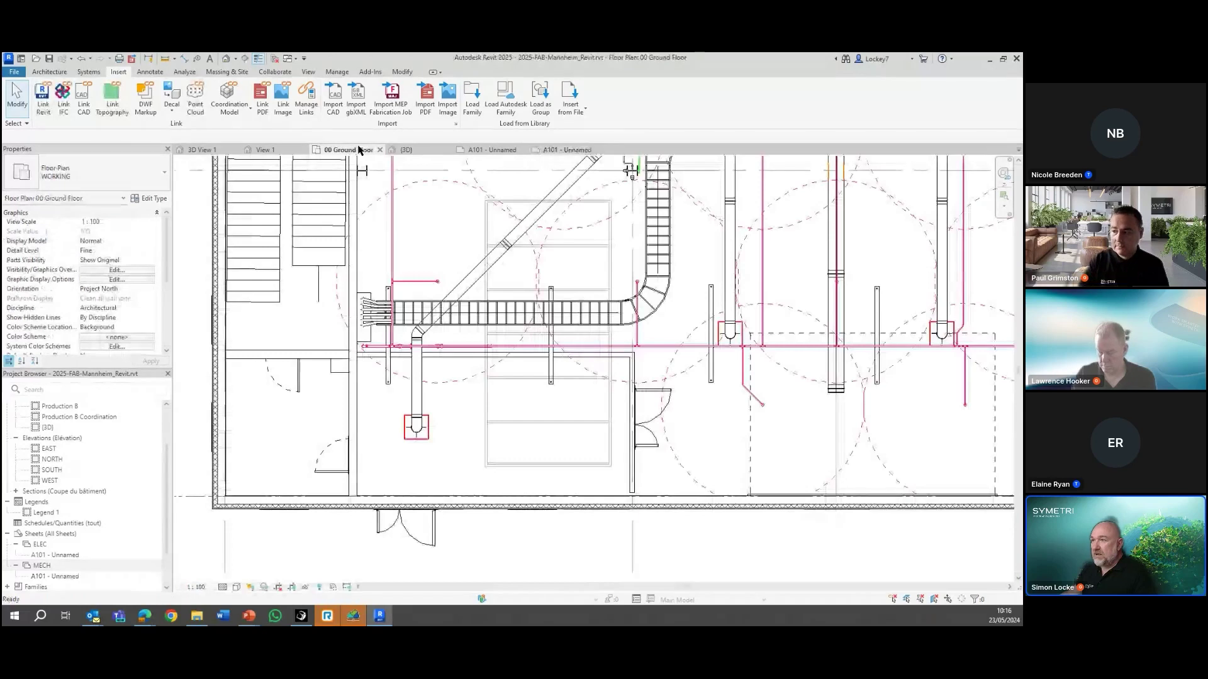
left_click(419, 392)
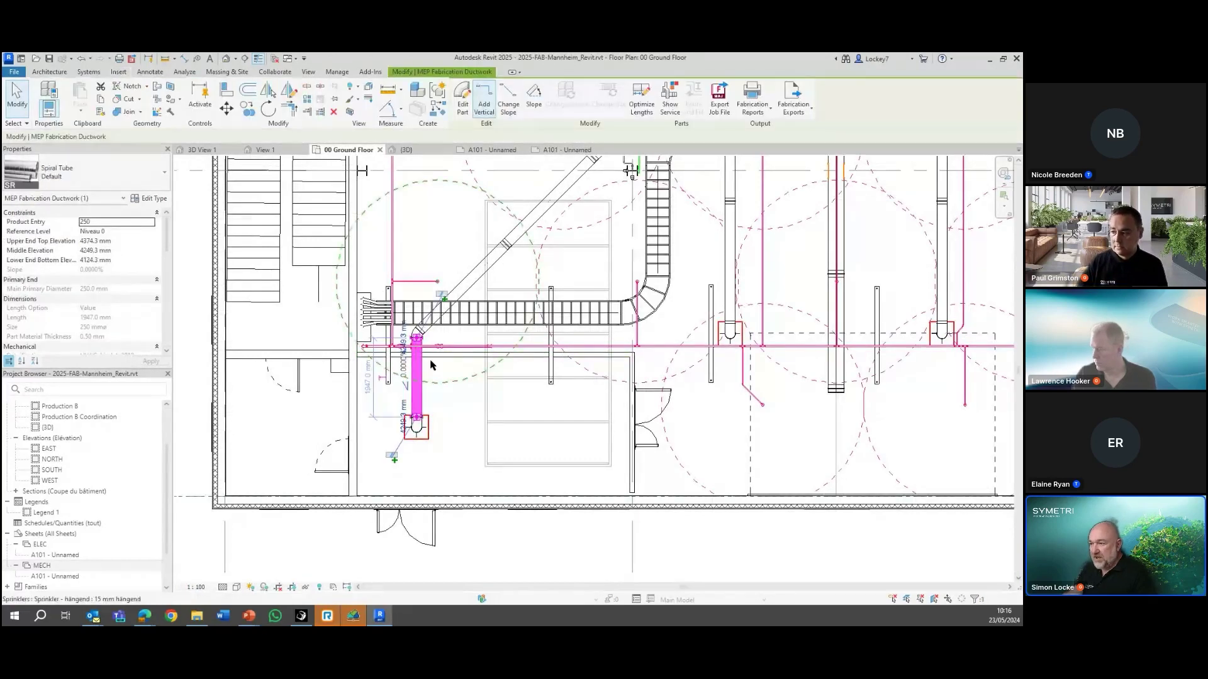
scroll(102, 297, "down", 1)
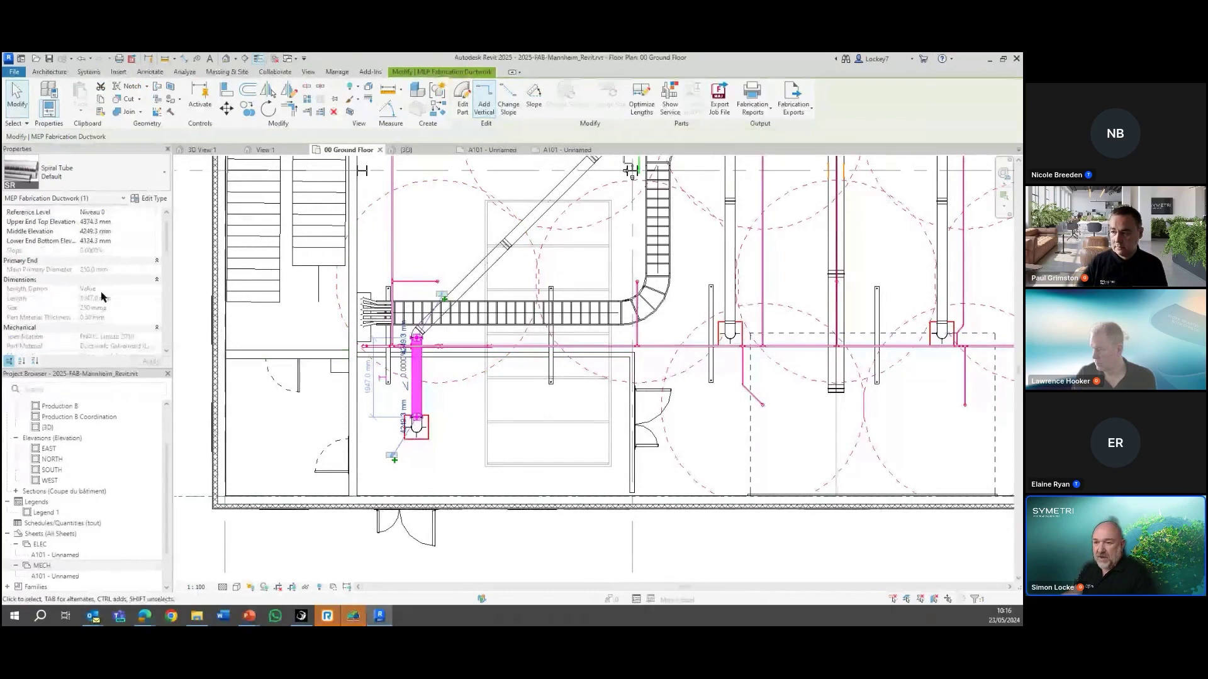
scroll(103, 297, "down", 1)
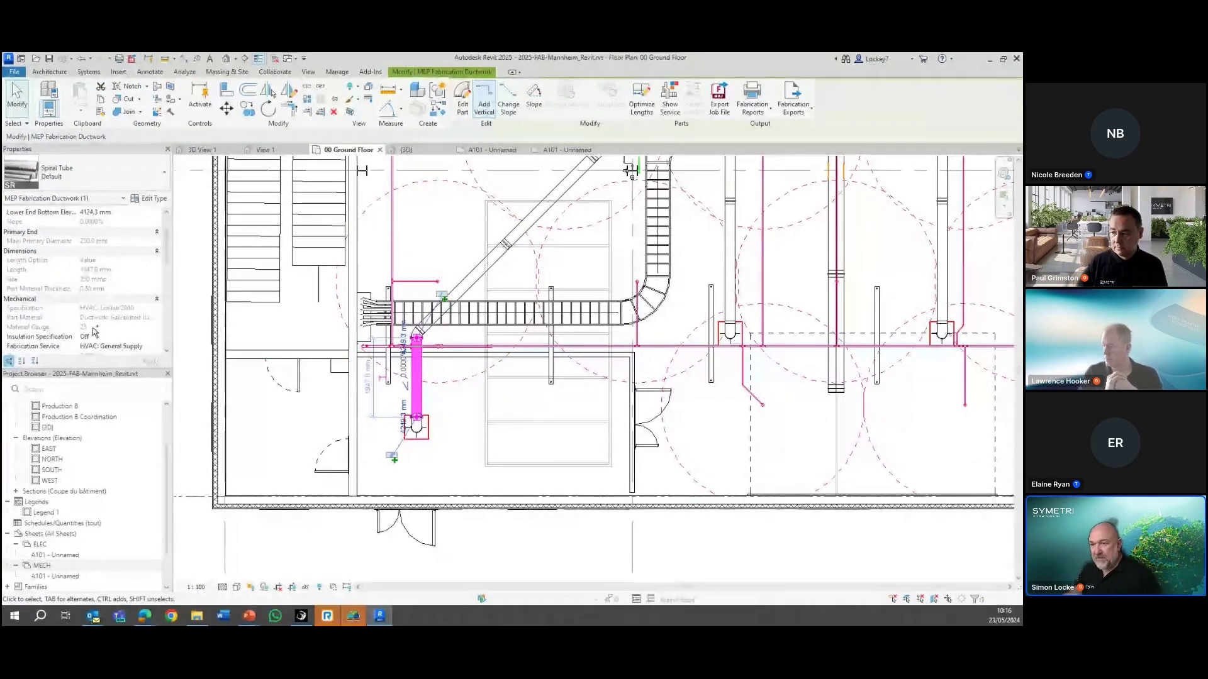
Step: Examine the Ethernet Switch's electrical circuiting properties, including its maximum number of circuits, and deselect it
left_click(331, 374)
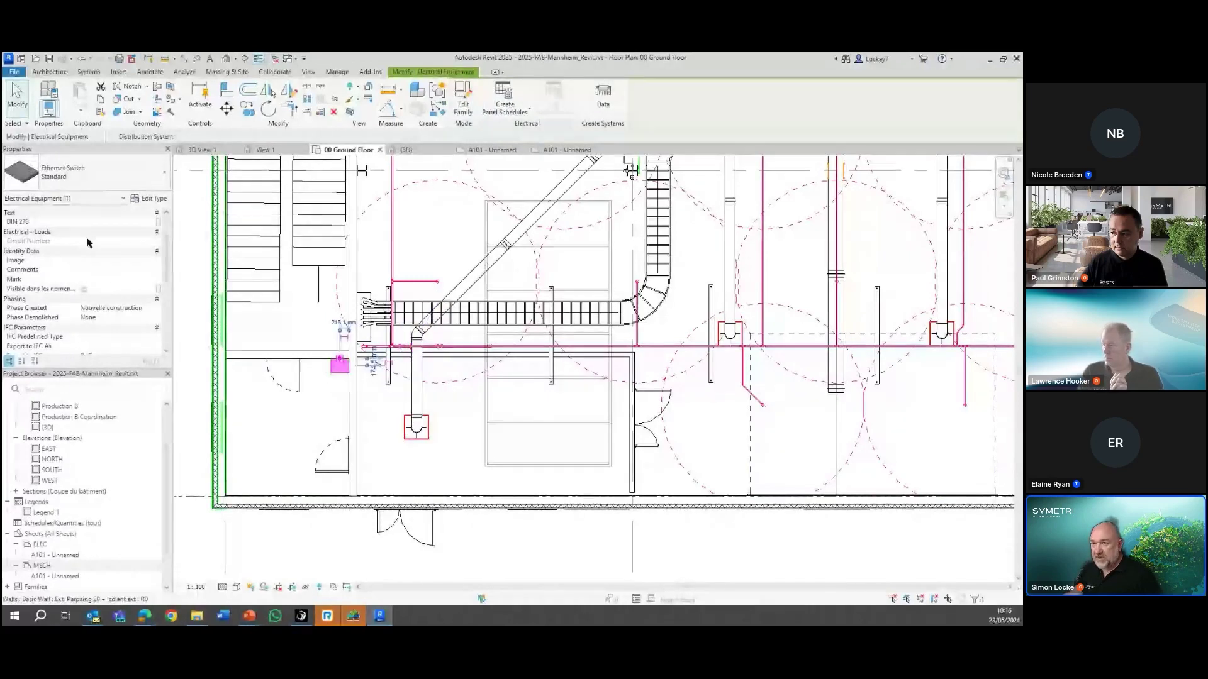
scroll(91, 259, "down", 6)
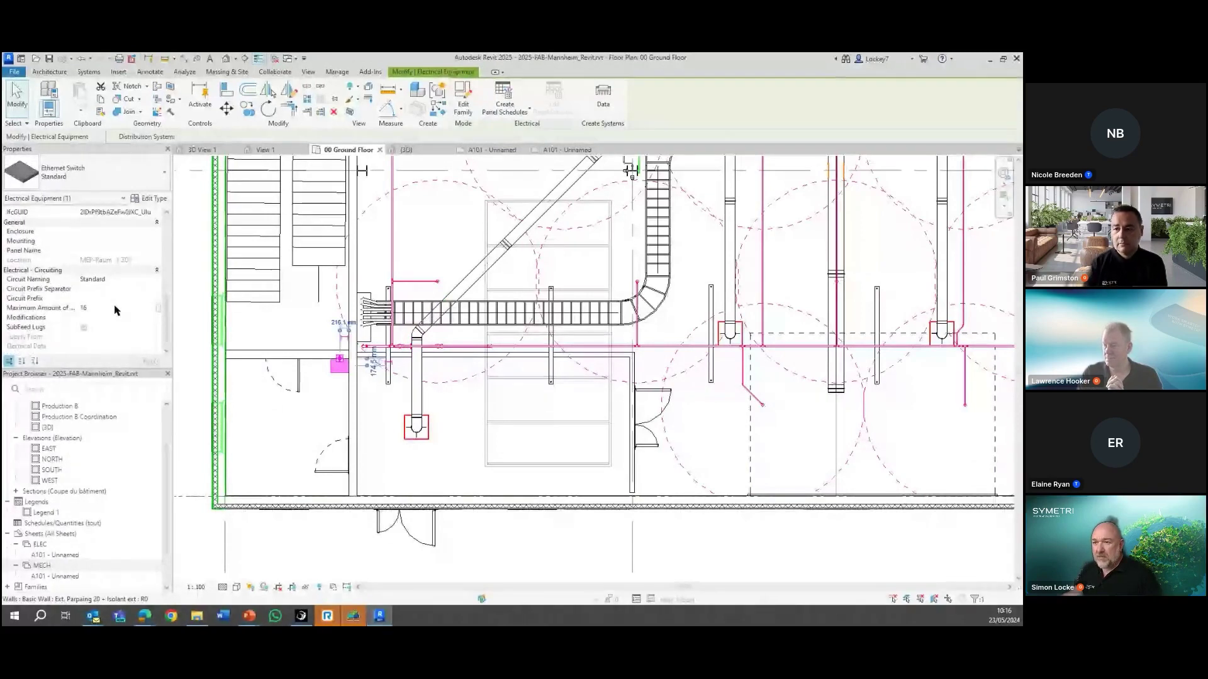
left_click(113, 307)
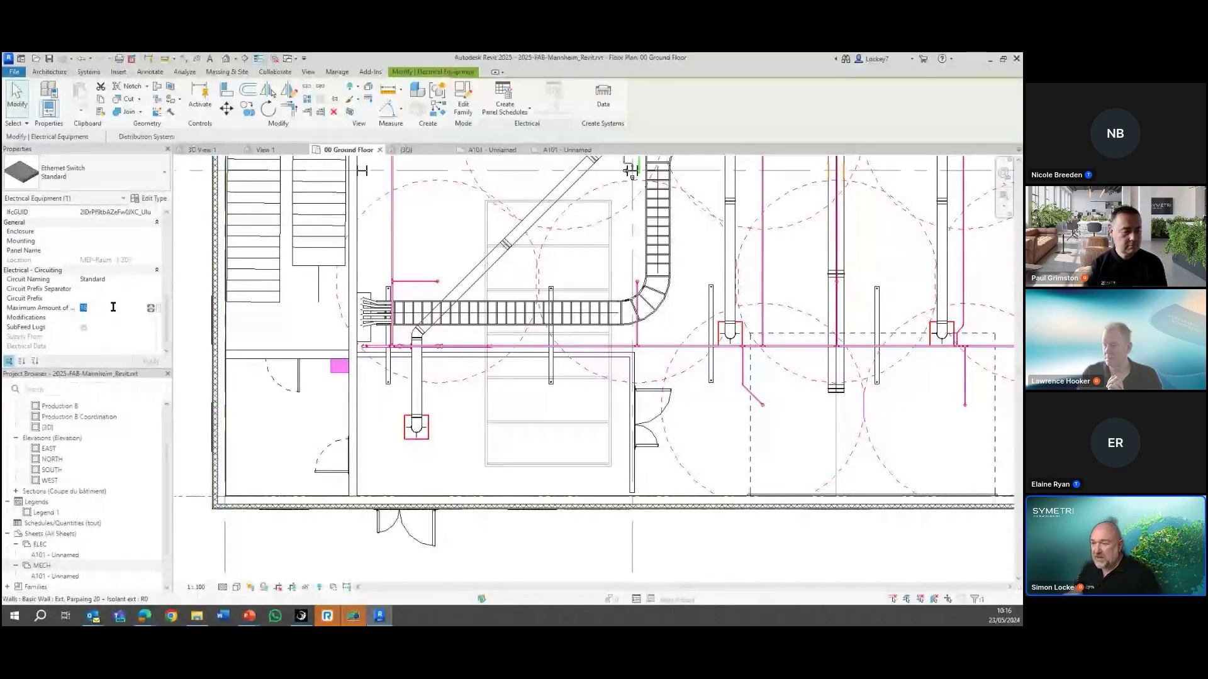
left_click(450, 424)
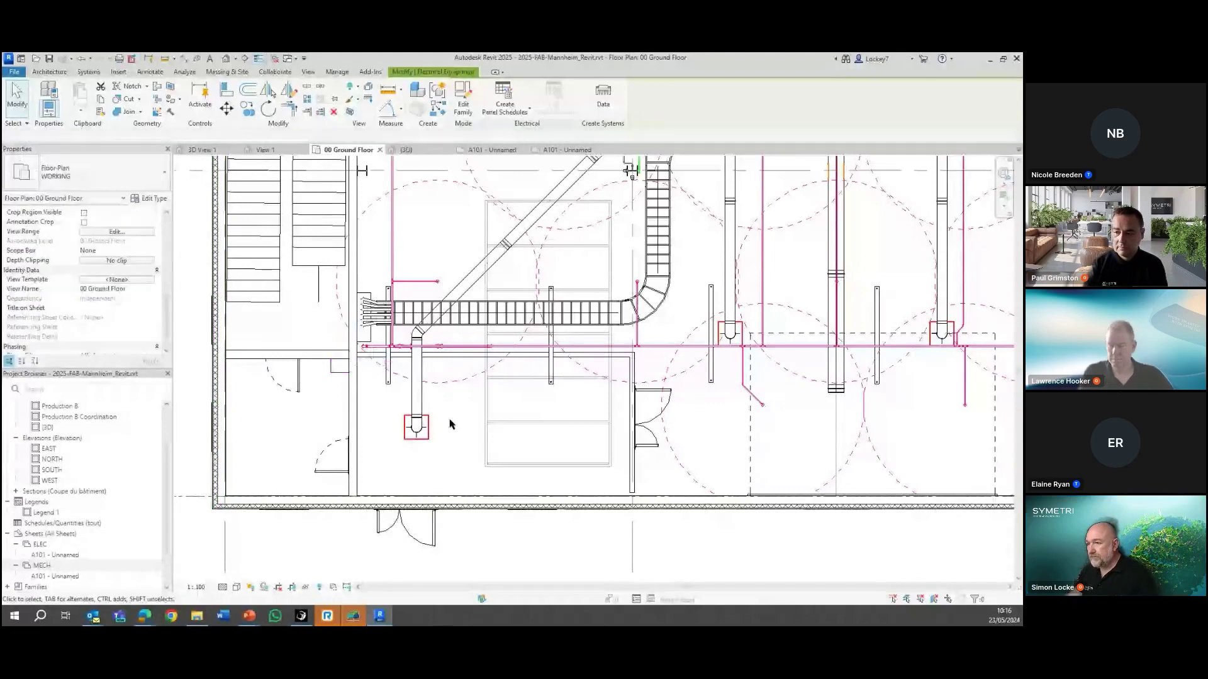
scroll(427, 282, "down", 1)
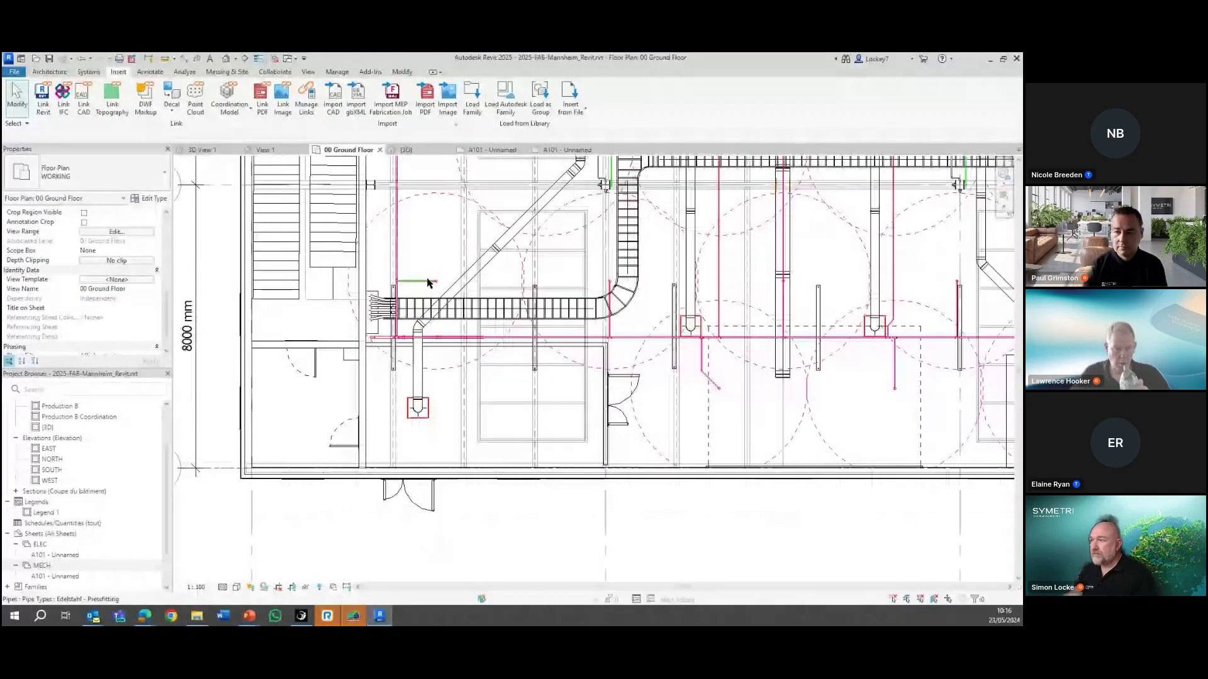
scroll(427, 282, "down", 1)
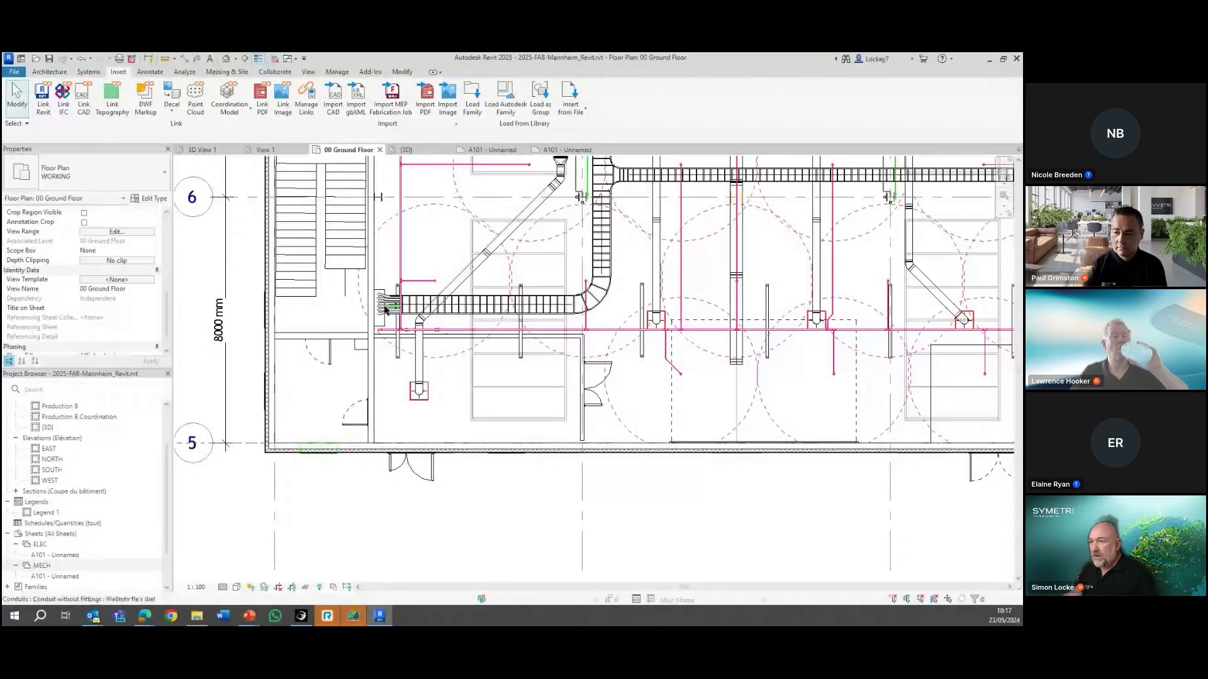
middle_click_drag(374, 347, 347, 415)
scroll(347, 415, "down", 3)
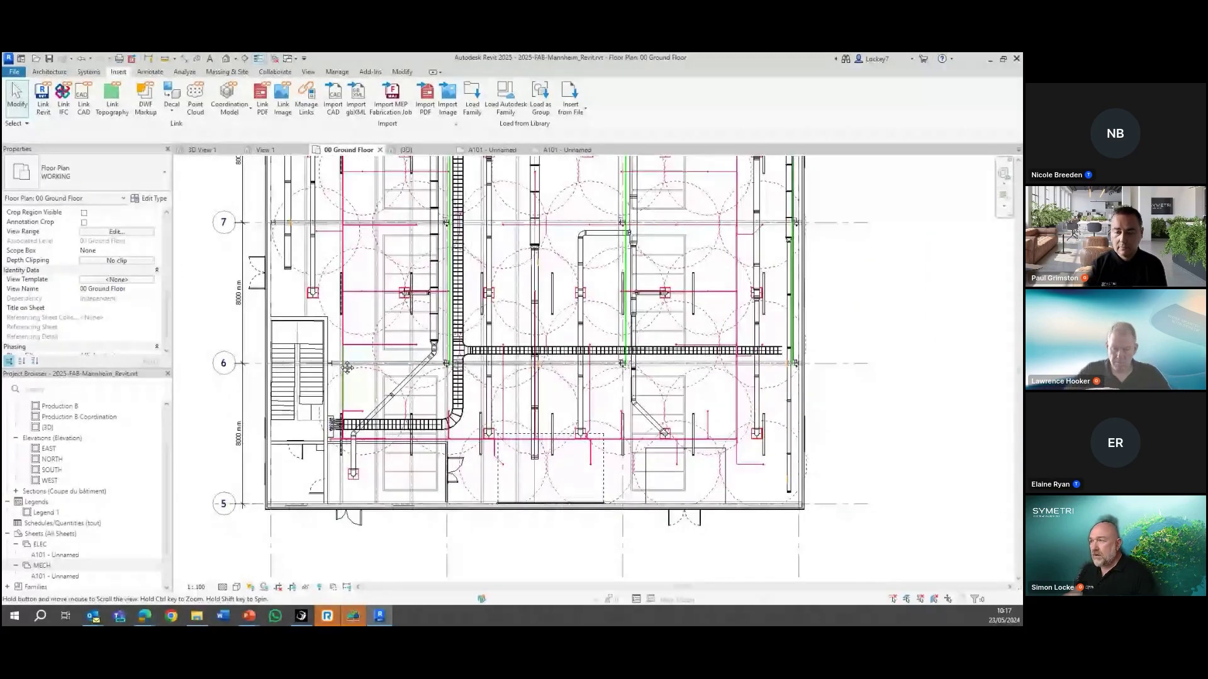
scroll(348, 368, "down", 4)
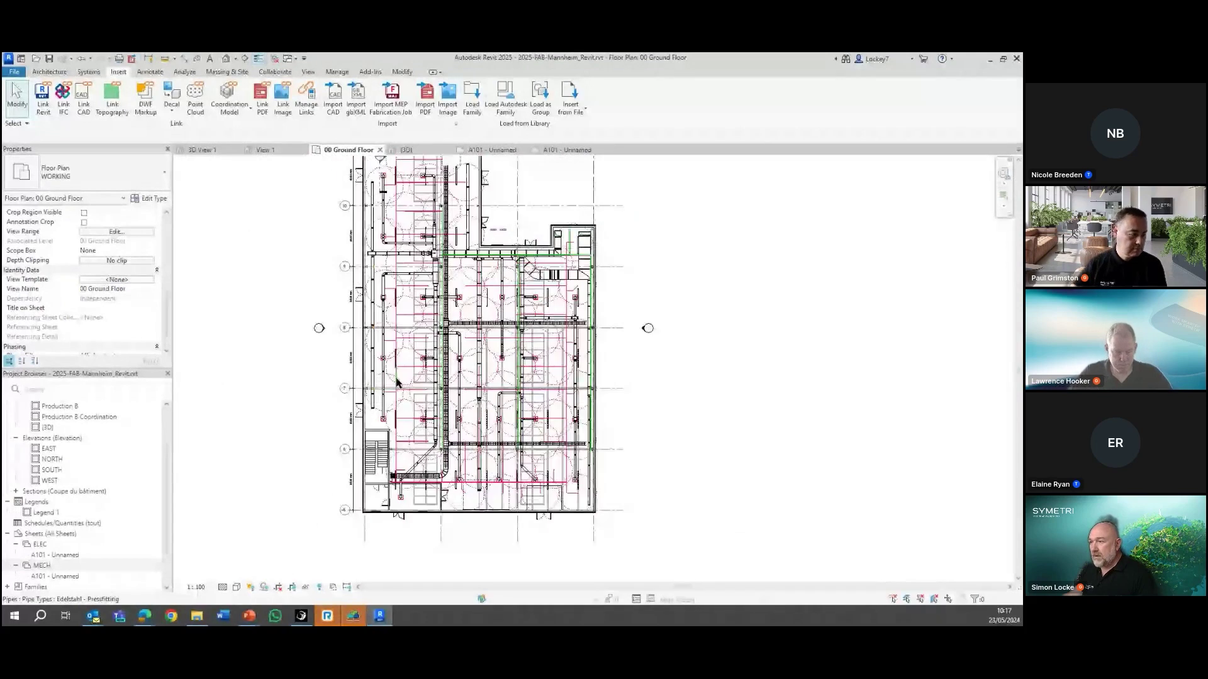
middle_click_drag(397, 383, 439, 429)
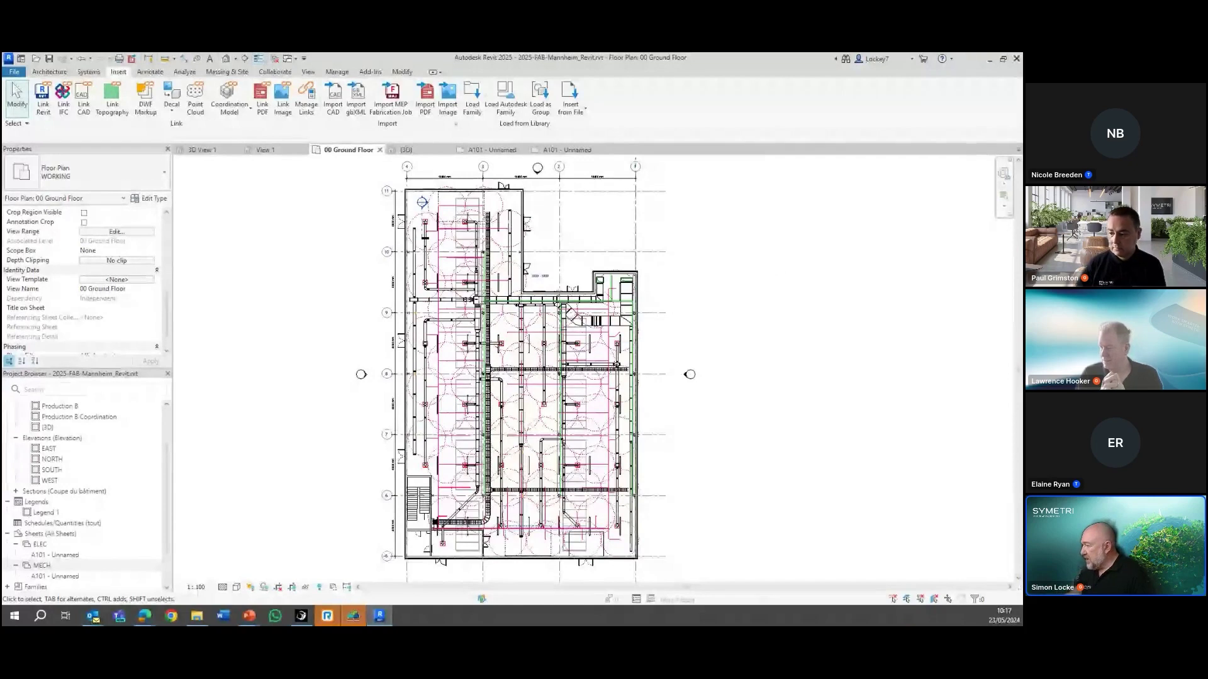
Step: Switch to the slide presentation and show the "What's New in Revit Architecture 2025?" title slide
key("alt+Tab")
left_click(740, 487)
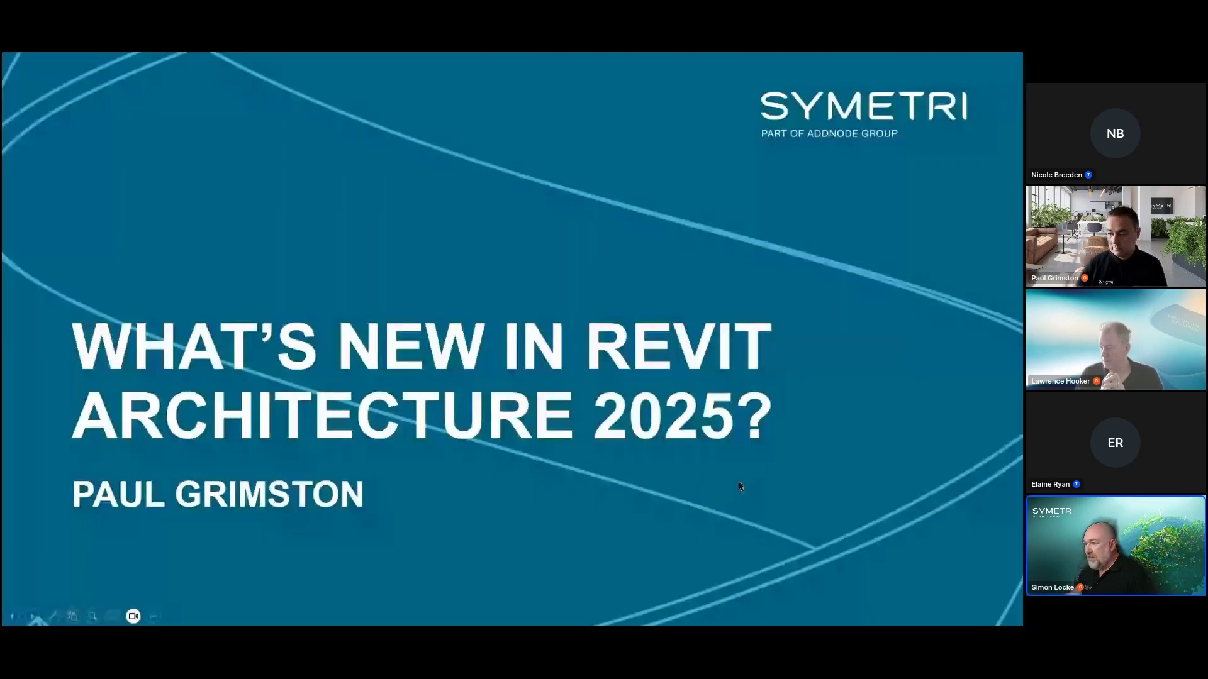
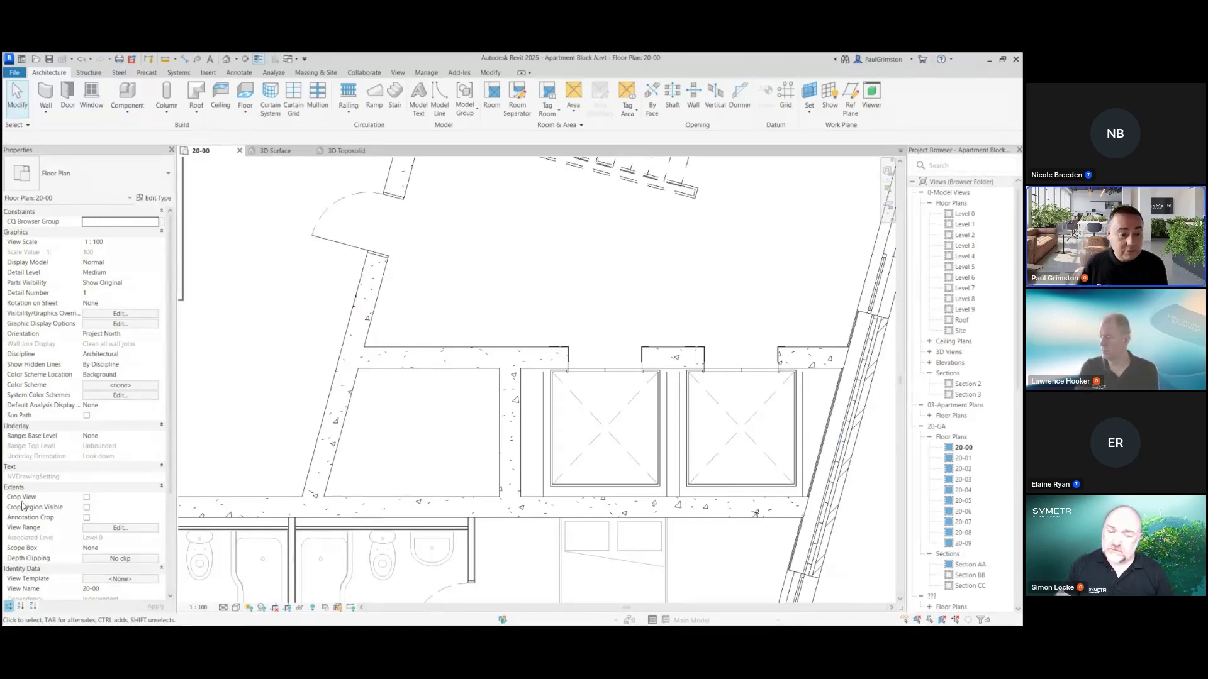
Step: Start placing walls with Auto Join enabled and choose the Int-StudPartition-Lining-50mm wall type
scroll(466, 318, "up", 2)
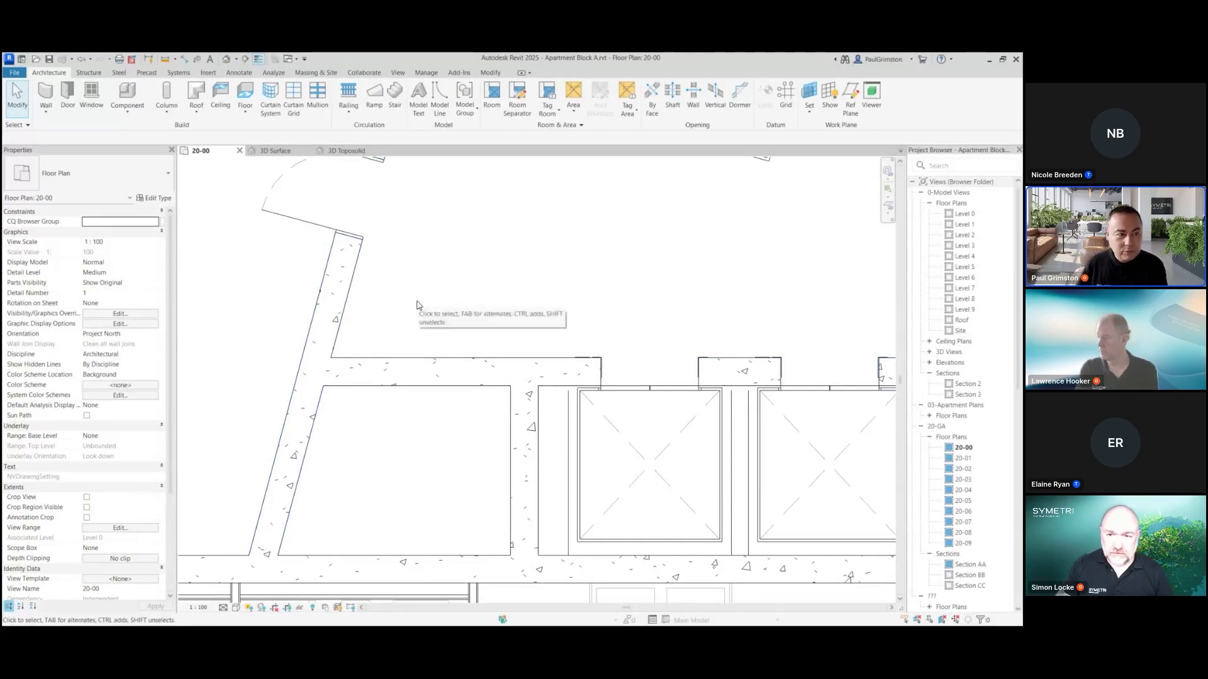
left_click(47, 94)
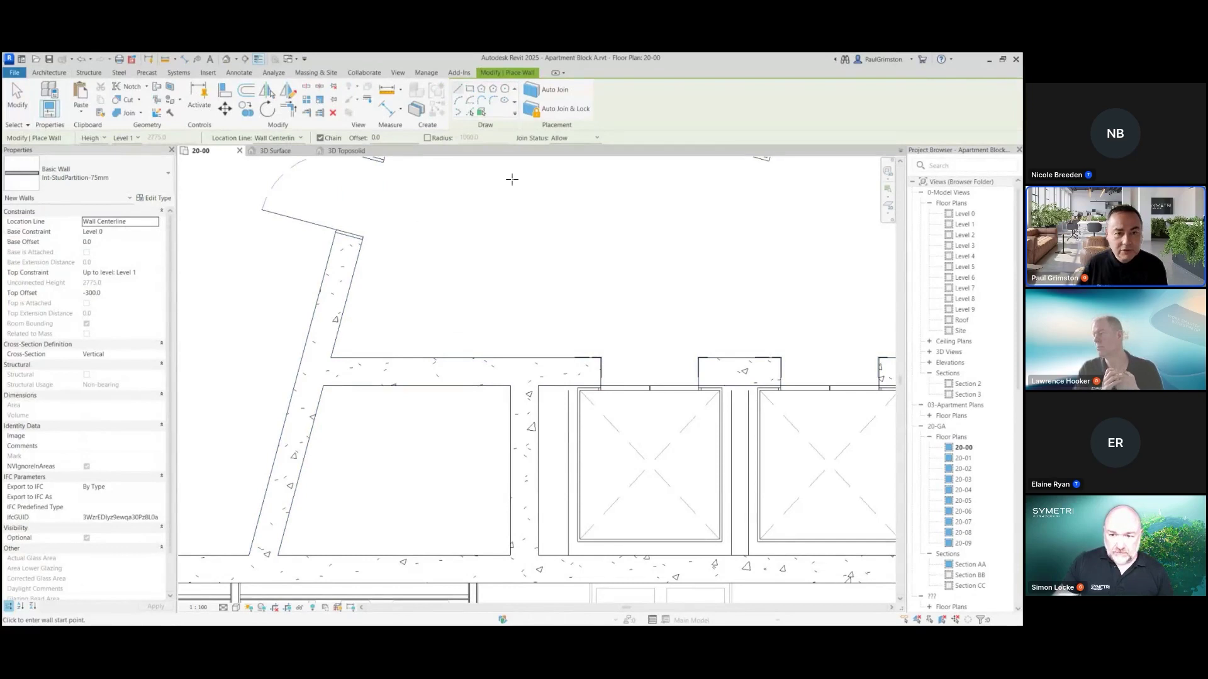
left_click(556, 96)
left_click(342, 357)
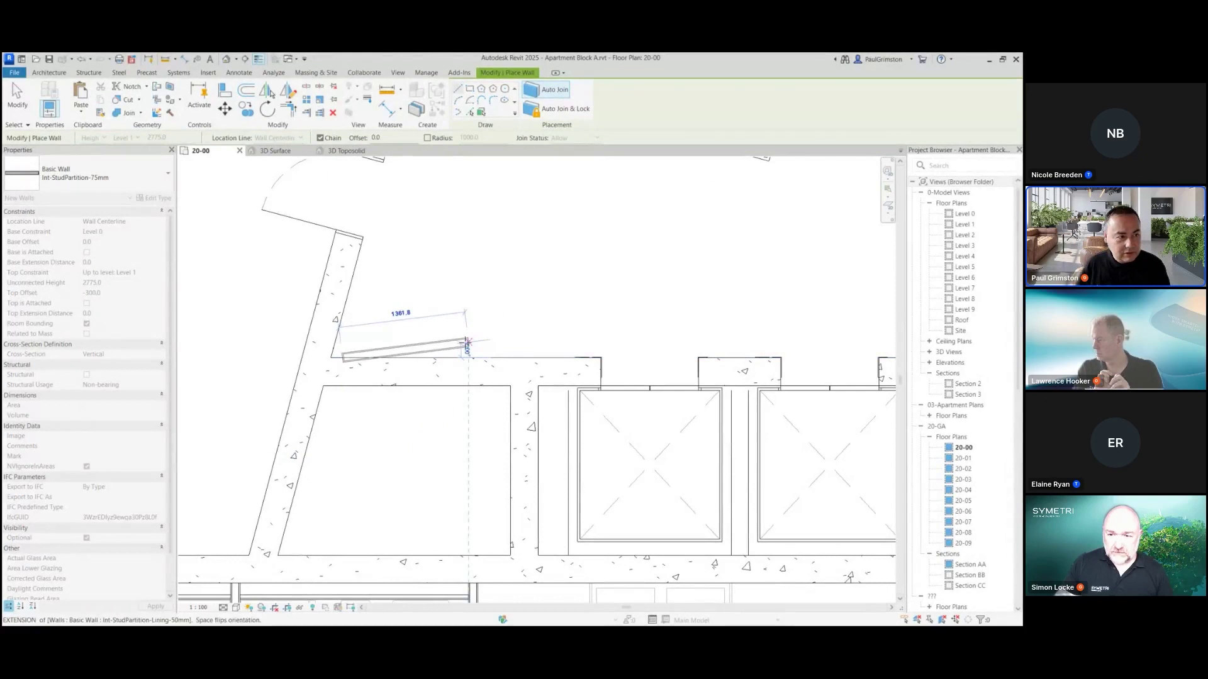
key("Escape")
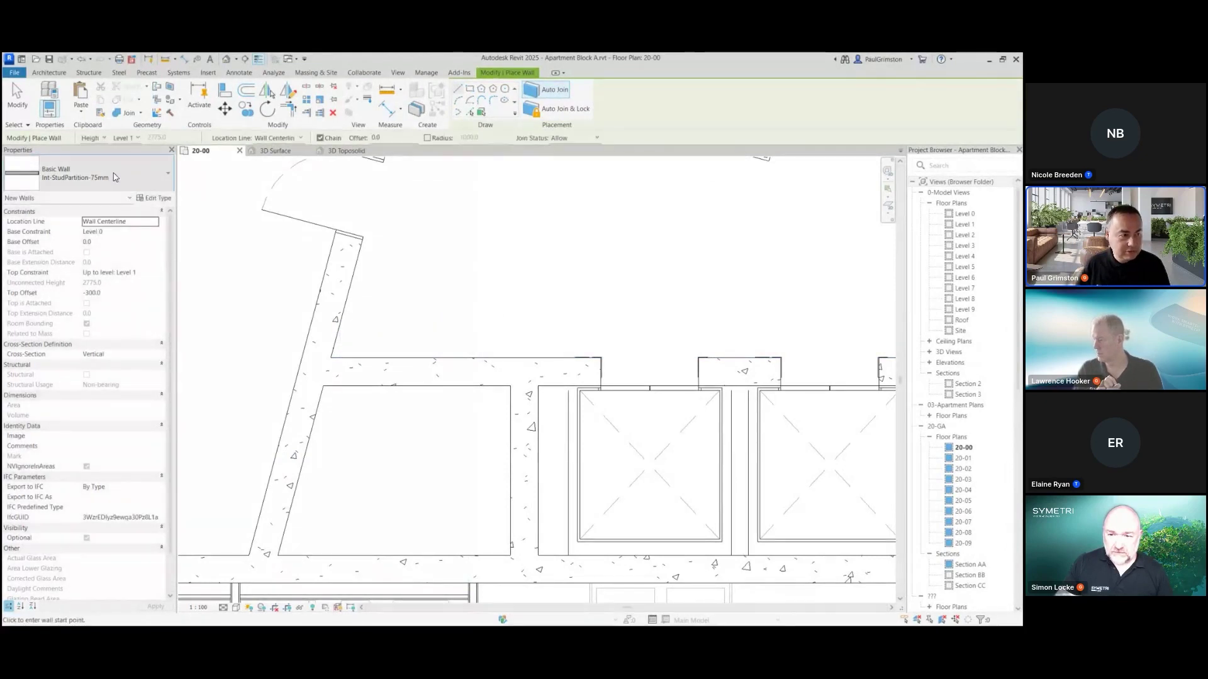
left_click(115, 177)
left_click(94, 237)
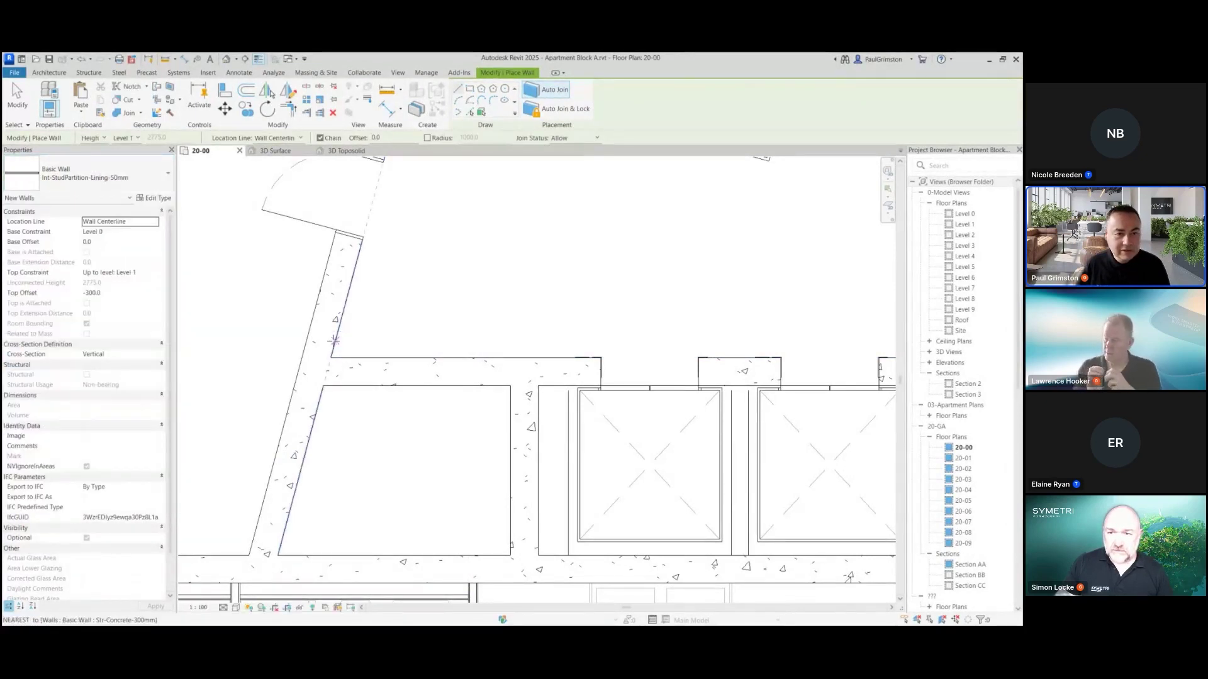
left_click(351, 357)
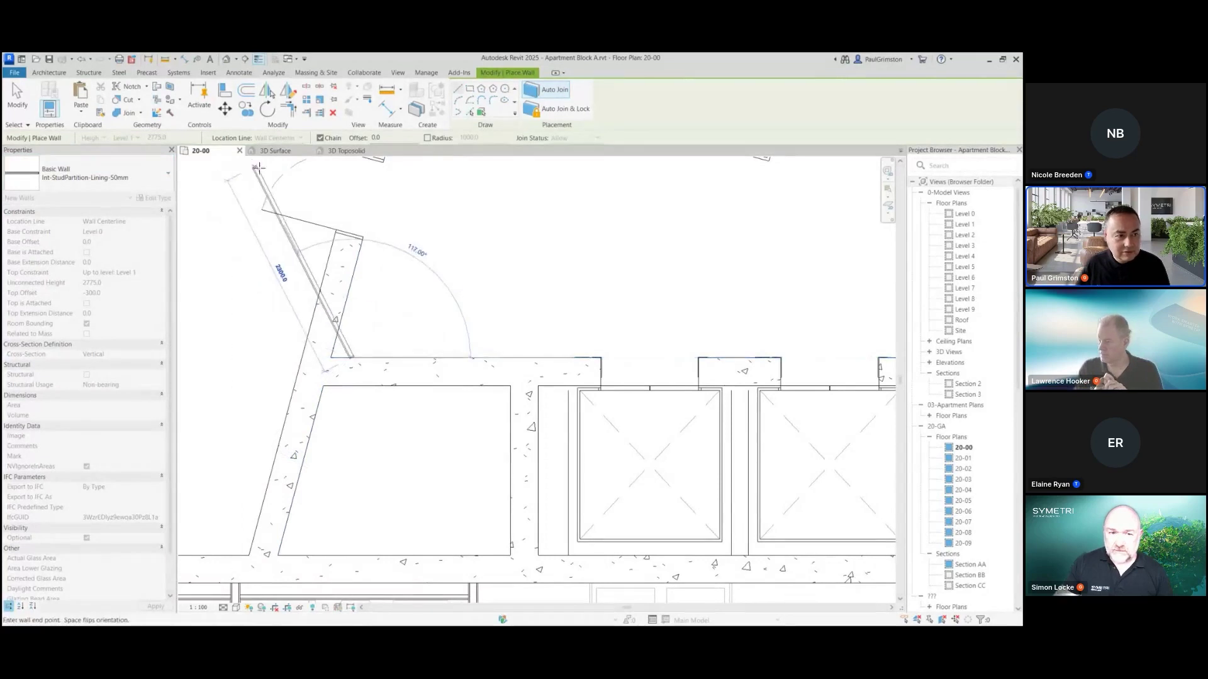
key("Escape")
left_click(287, 138)
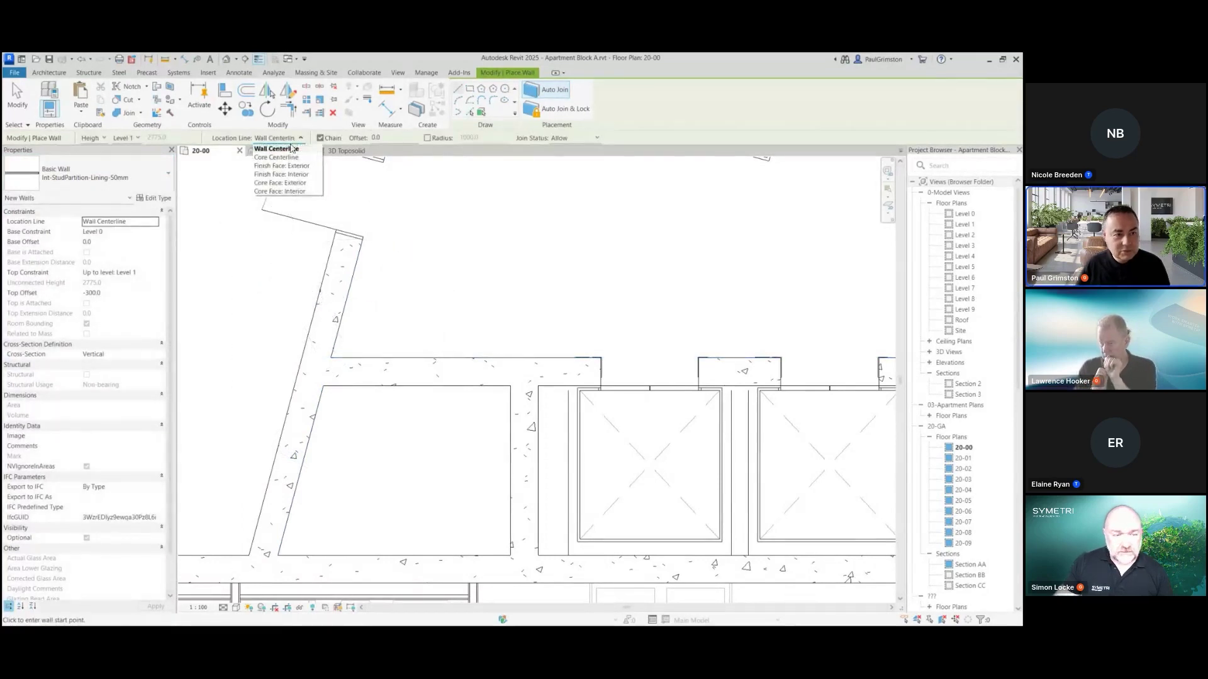
left_click(293, 167)
left_click(365, 357)
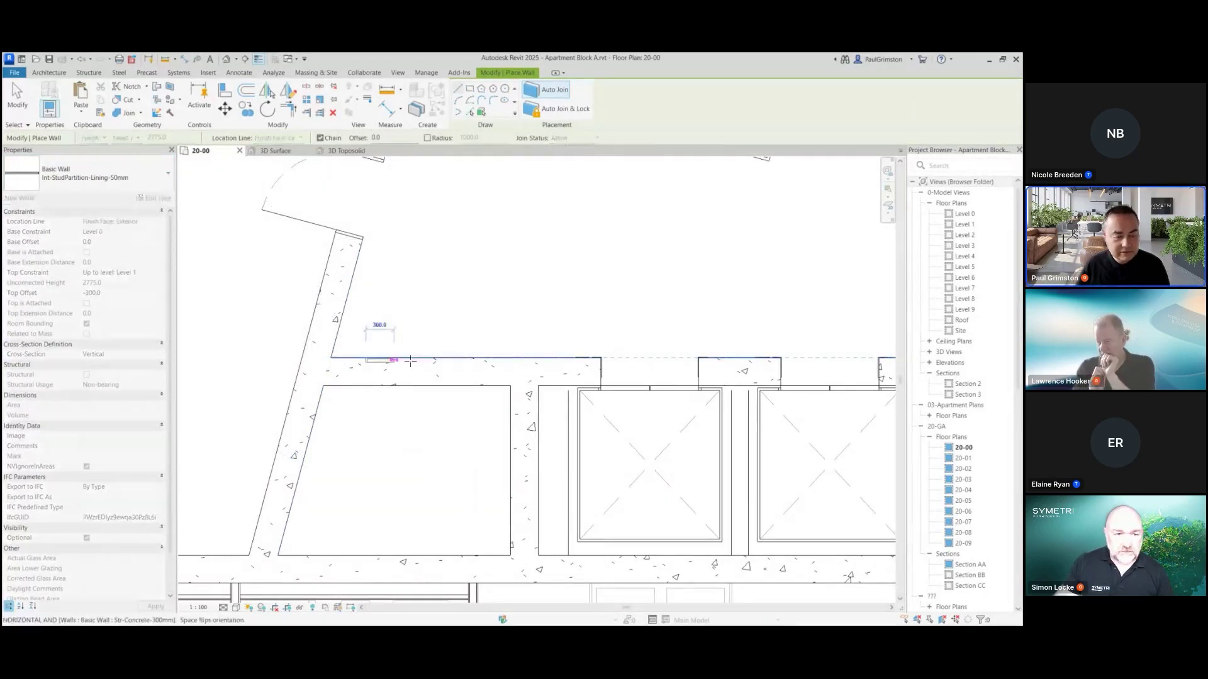
key("Escape")
Step: Set the location line to Finish Face: Interior and draw a lining wall along the concrete wall face across both lift openings
left_click(286, 138)
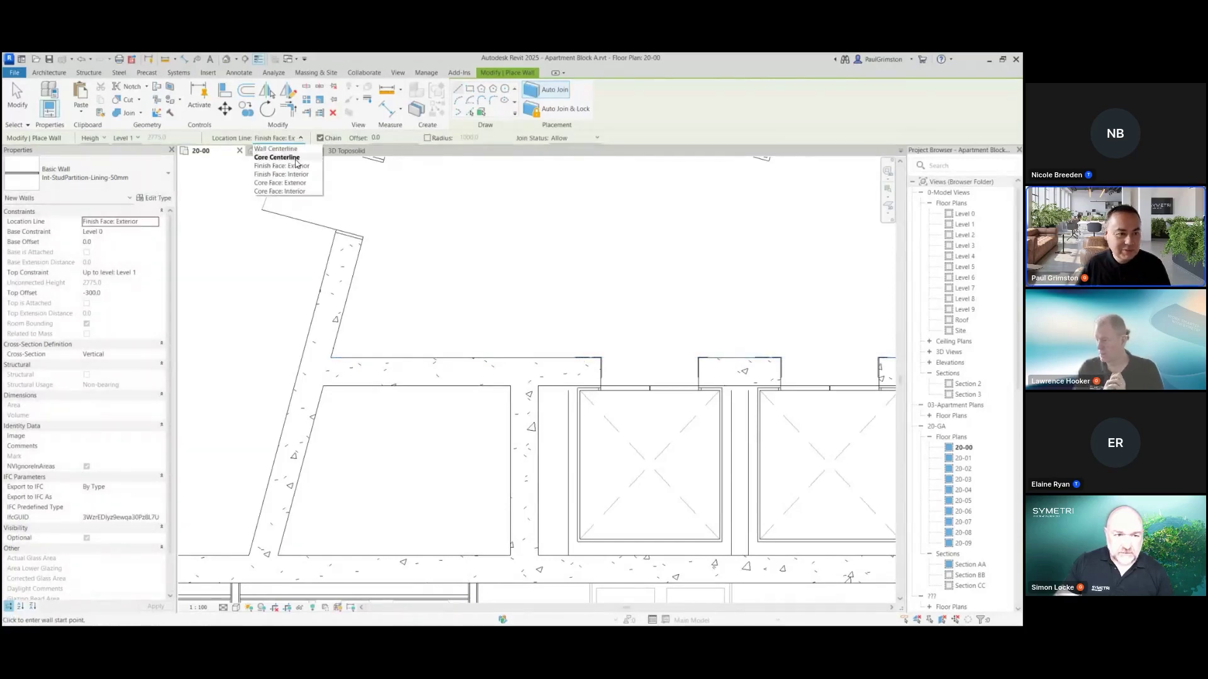
left_click(281, 174)
left_click(365, 357)
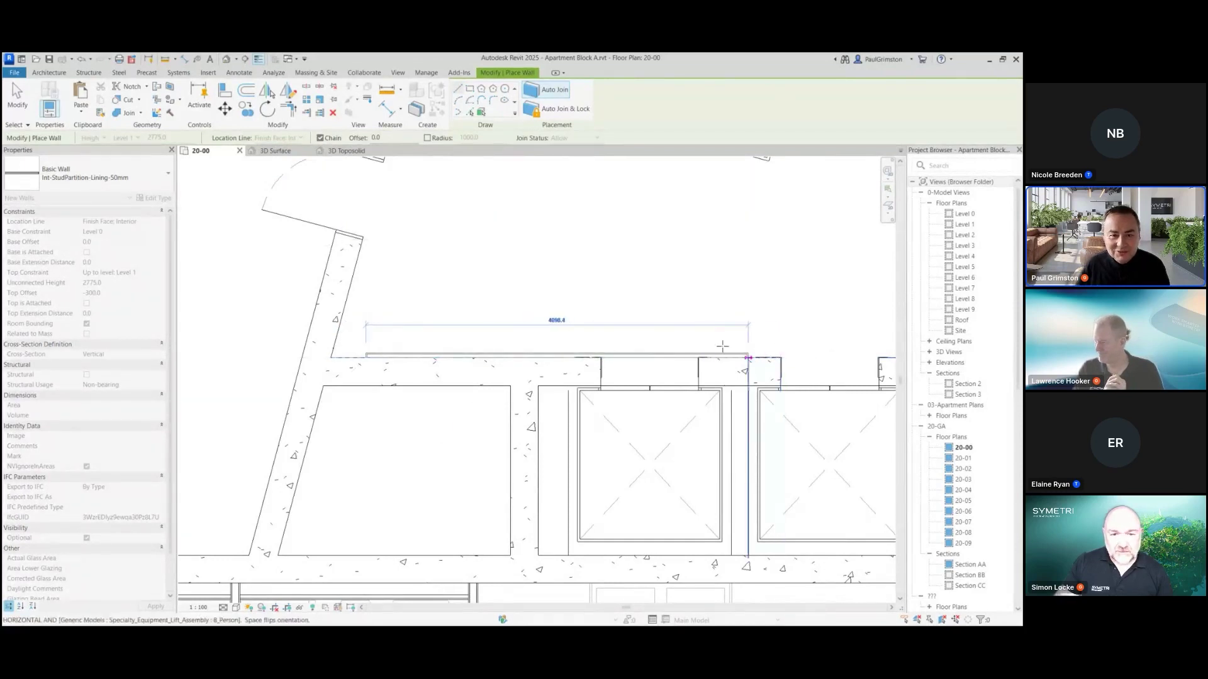
scroll(722, 346, "down", 2)
left_click(870, 350)
key("Escape")
key("Escape")
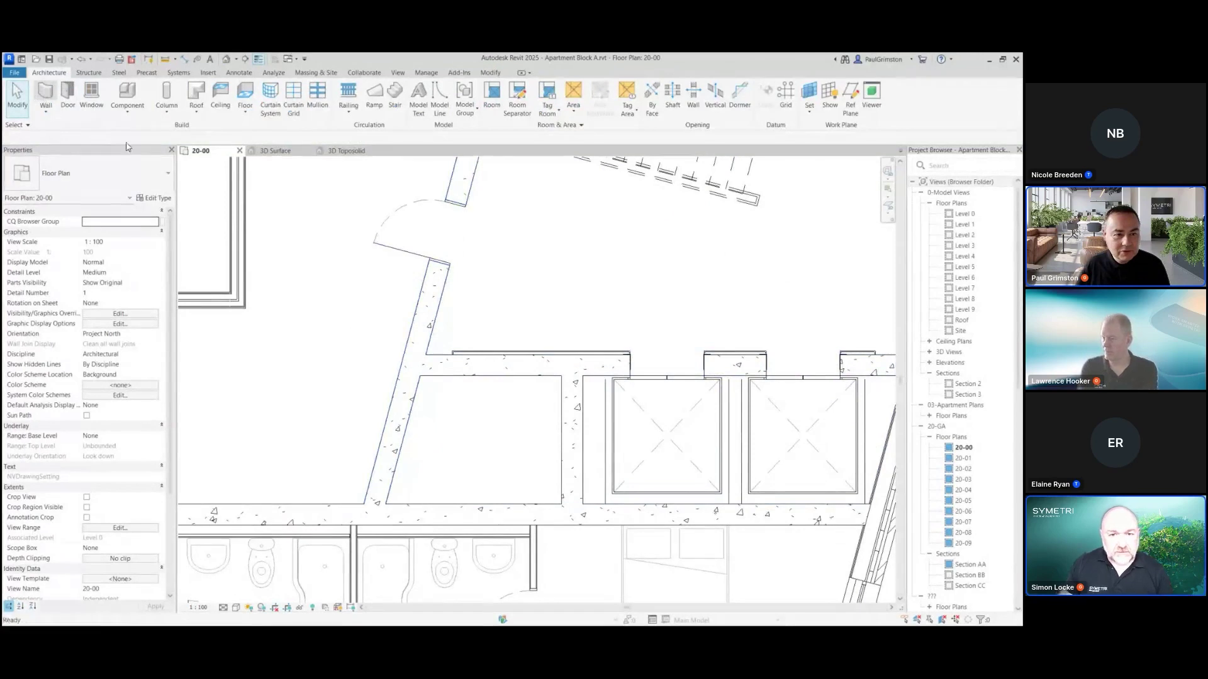
Step: Draw a second lining wall along the slanted concrete wall, across its existing door opening, meeting the lift lobby lining
key("w")
key("a")
left_click(478, 167)
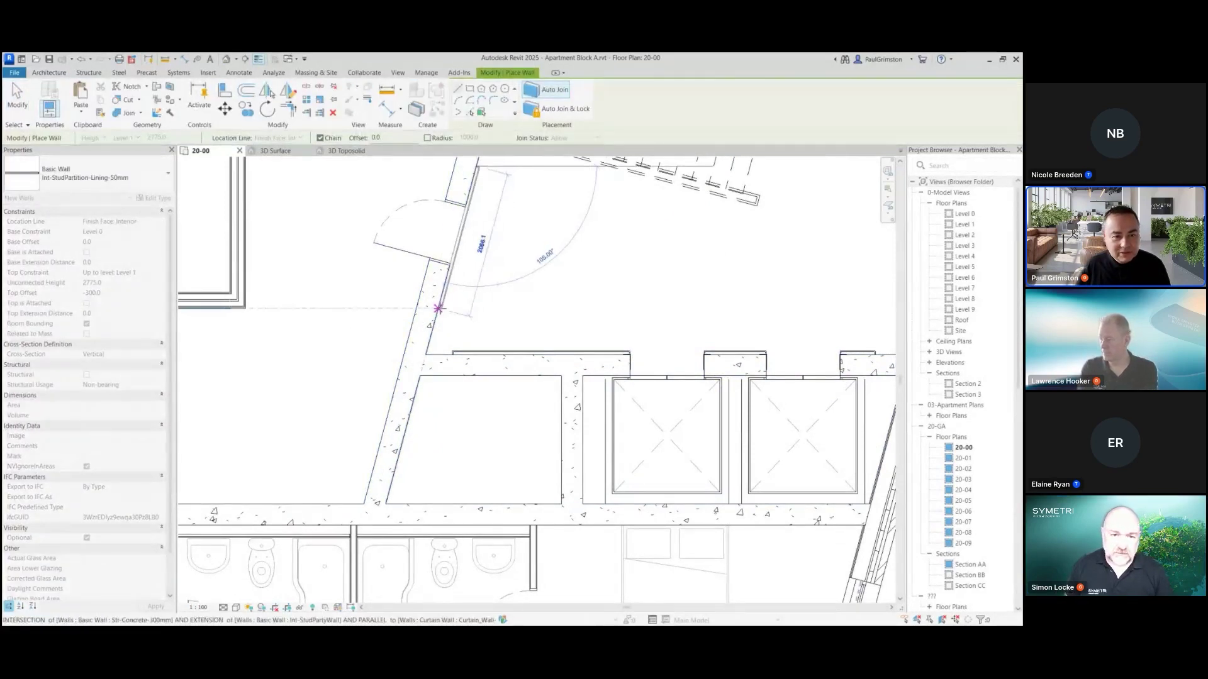
left_click(439, 308)
key("Escape")
key("Escape")
scroll(493, 283, "up", 1)
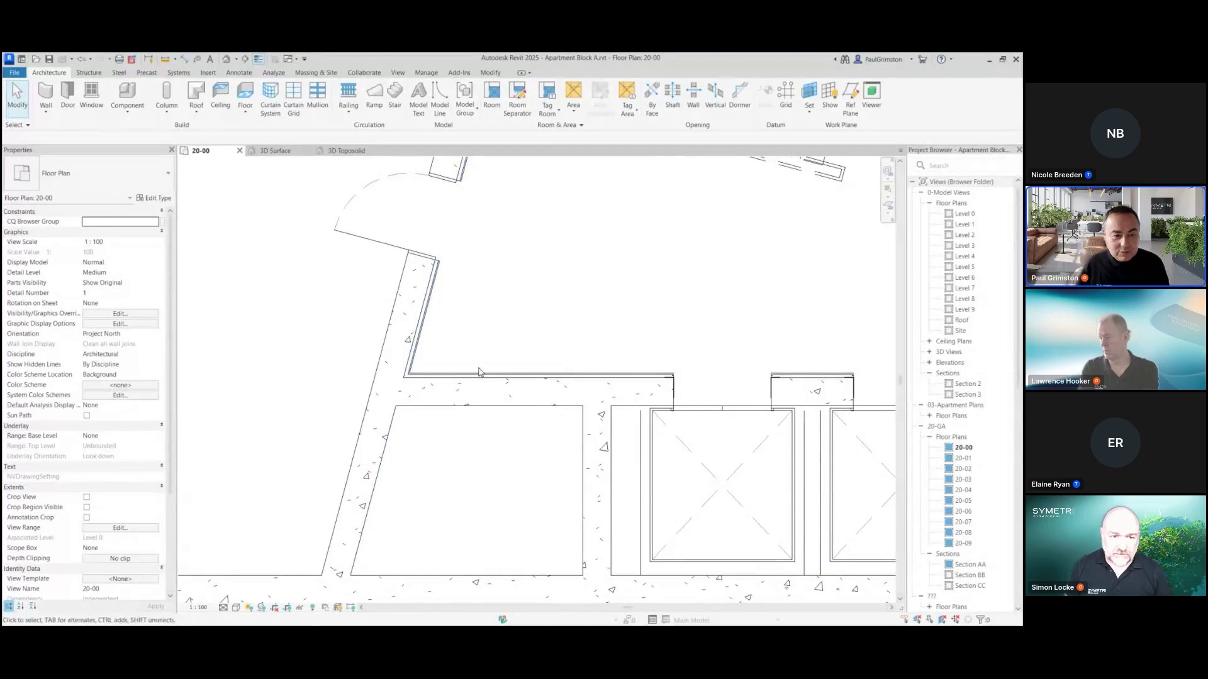
Step: Place a Door-Internal-Single-Flush-Finishes 726x2040mm door in the lined concrete wall between the slanted wall and the lifts
left_click(491, 72)
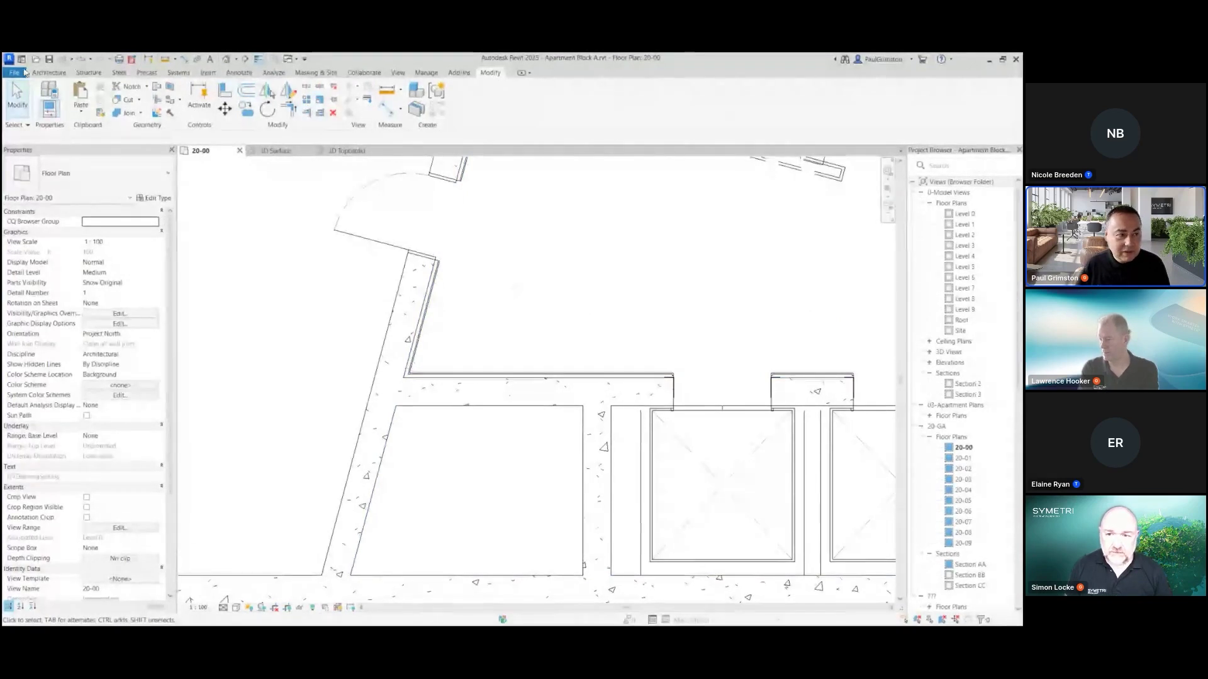
left_click(48, 73)
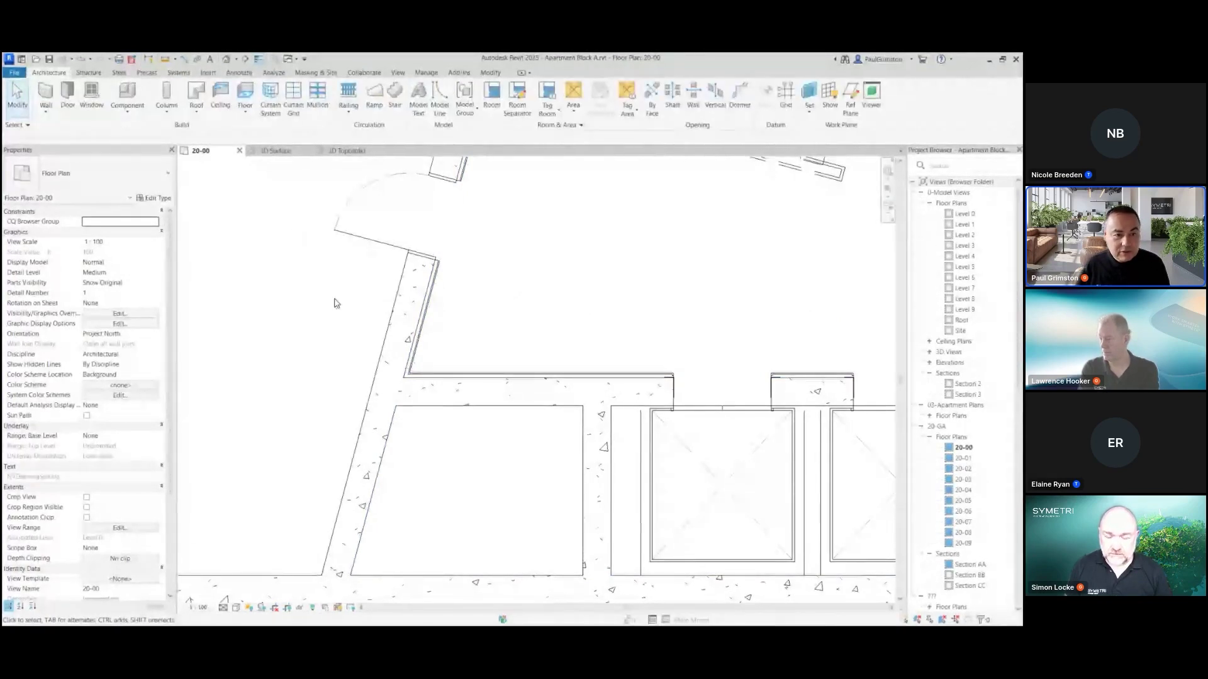
left_click(68, 95)
scroll(497, 303, "up", 2)
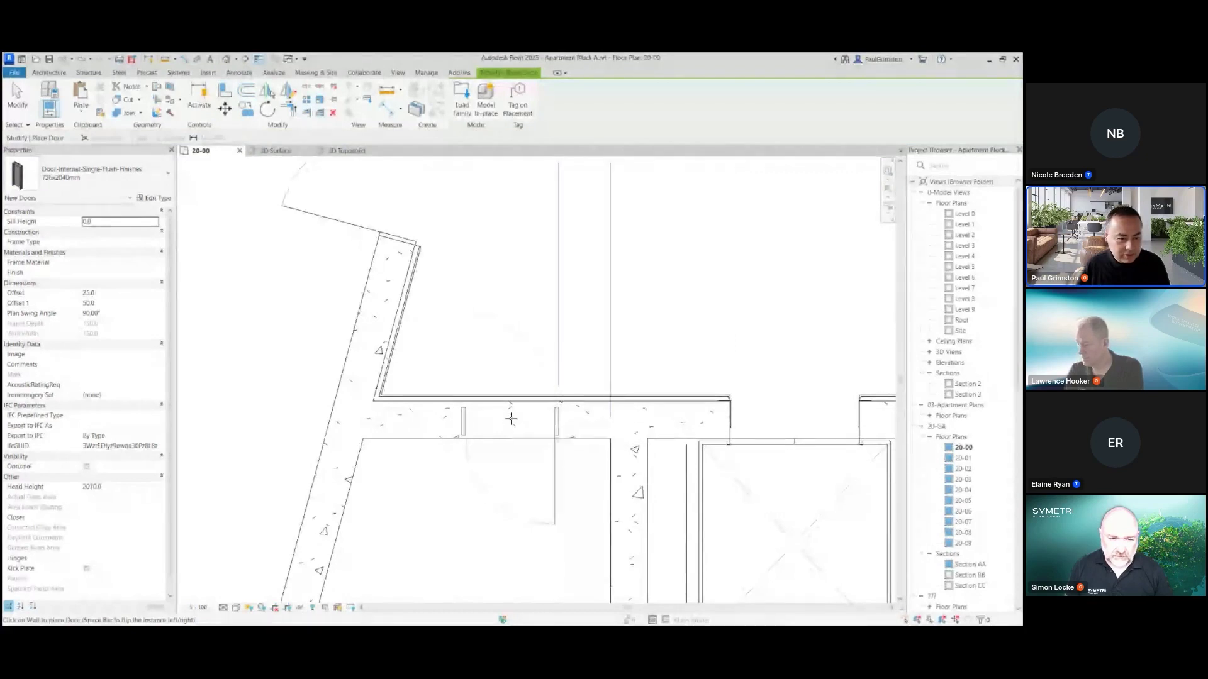
left_click(511, 423)
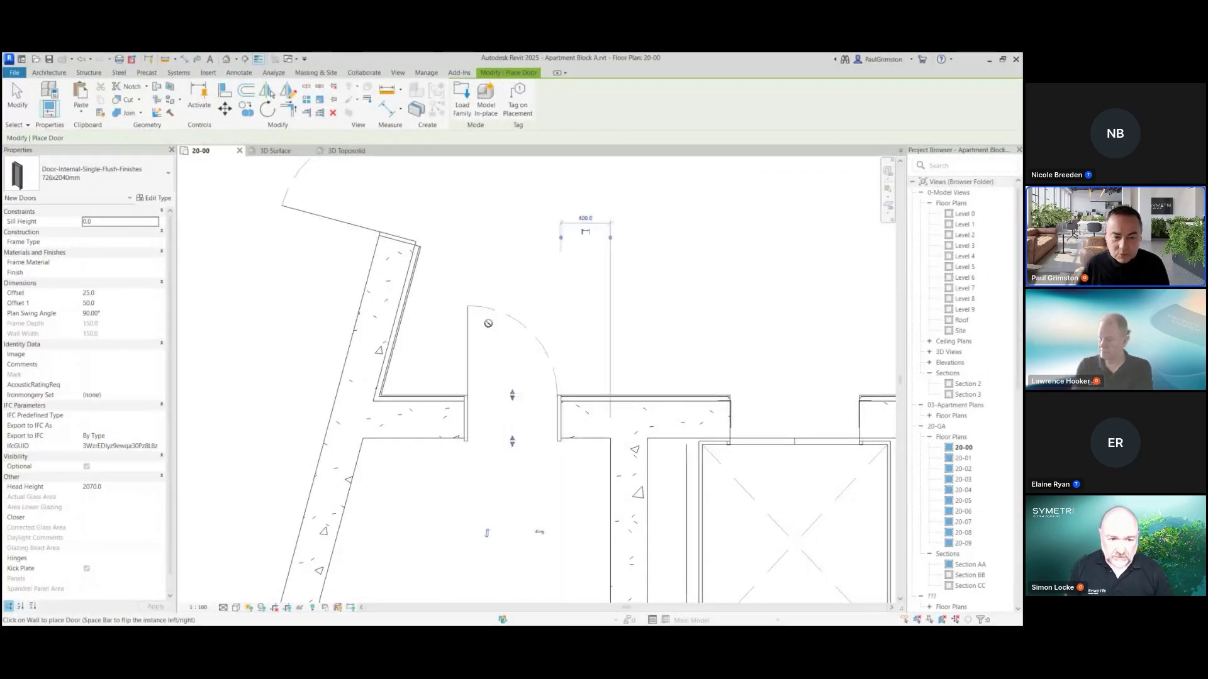
key("Escape")
key("Escape")
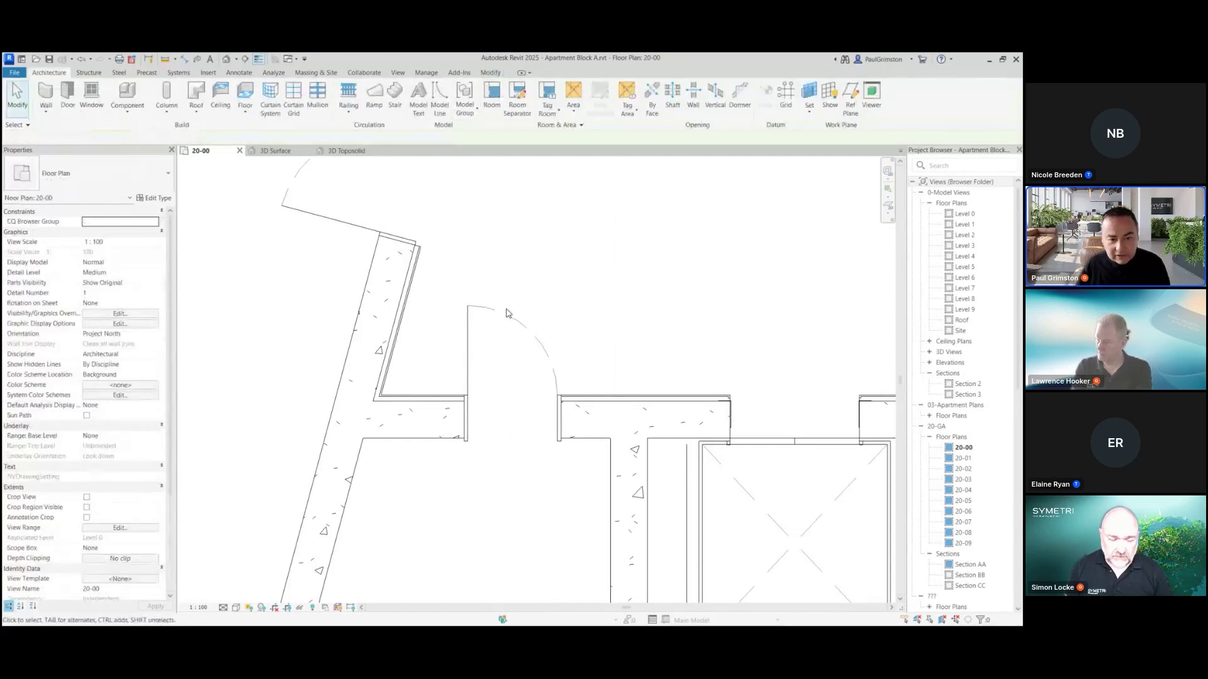
Step: Try to stretch the new door's frame on both wall faces with its offset grips
left_click(487, 439)
scroll(487, 439, "up", 2)
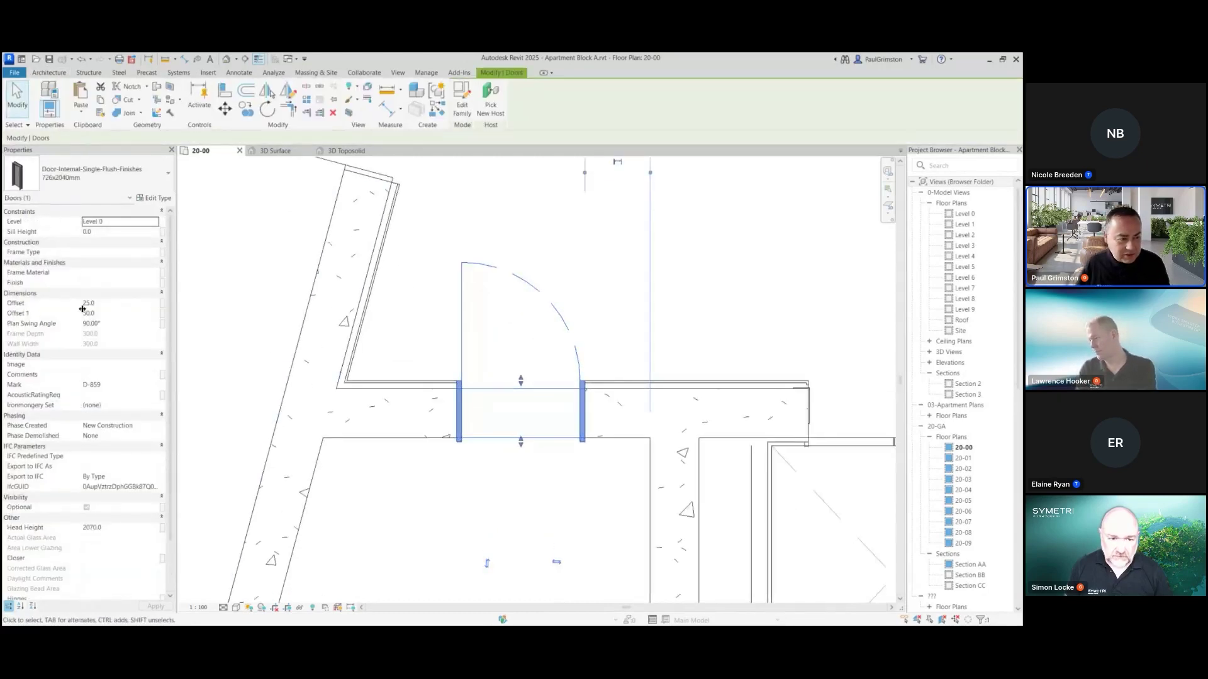
left_click_drag(522, 384, 522, 377)
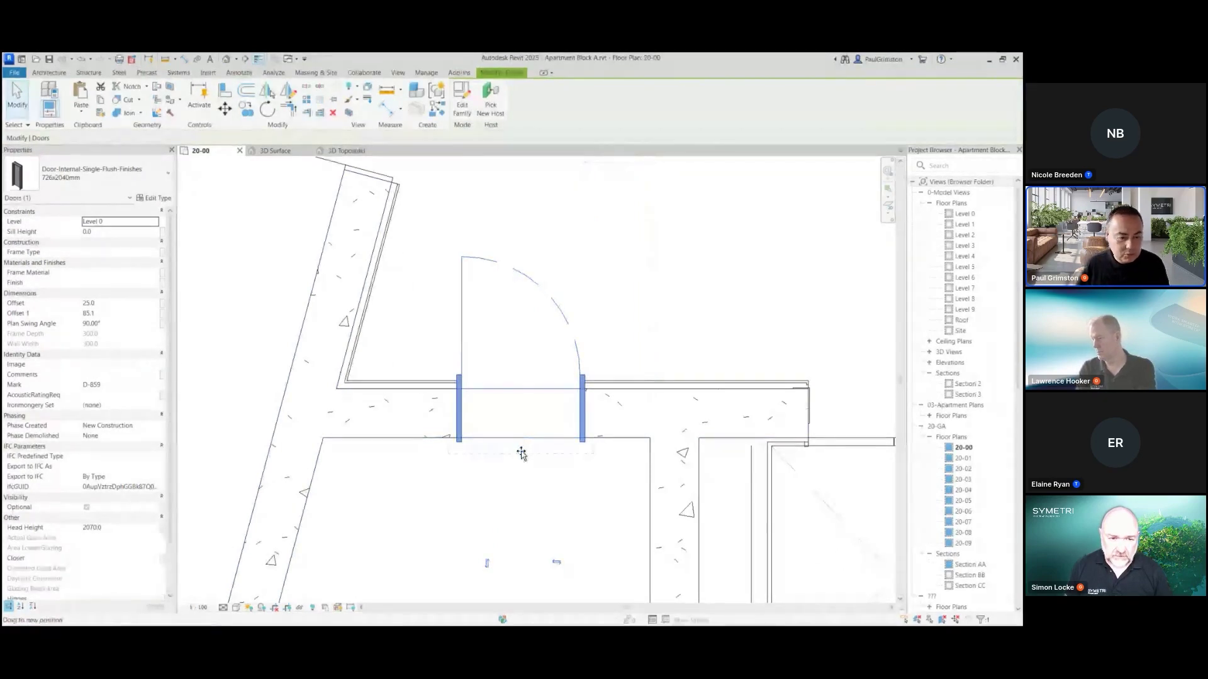
left_click_drag(521, 446, 521, 437)
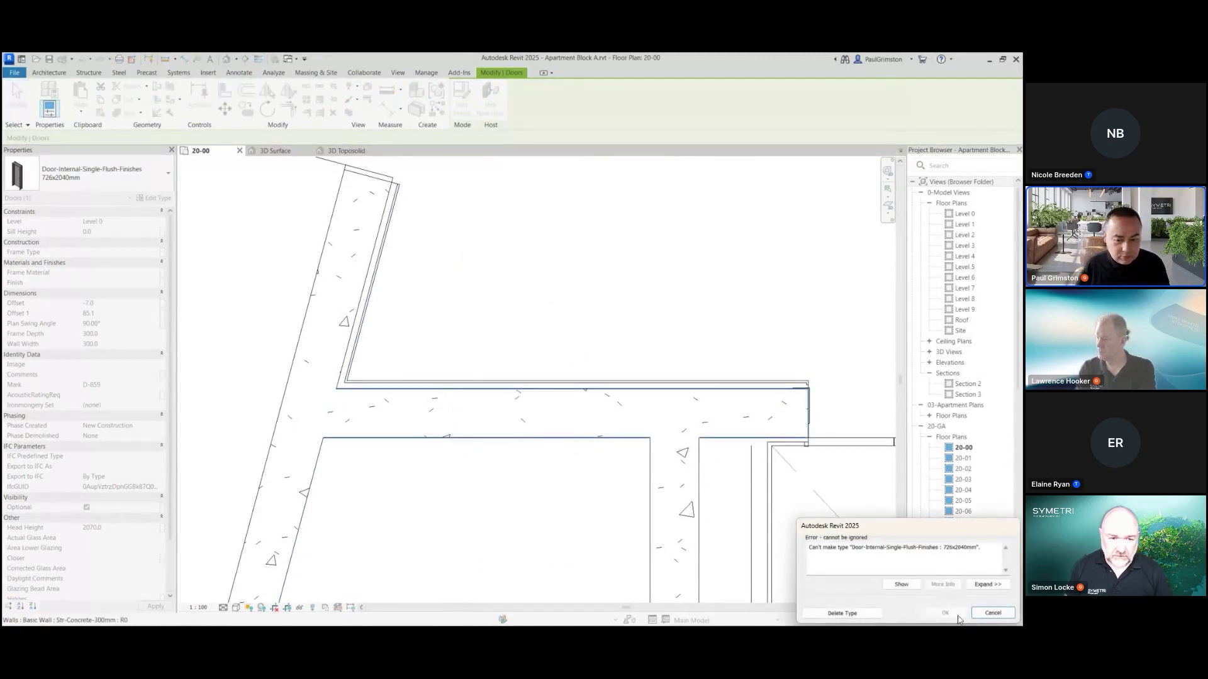
left_click(993, 613)
Step: Set the new door's Offset to 0.0 and Offset 1 to 50.0
left_click(453, 390)
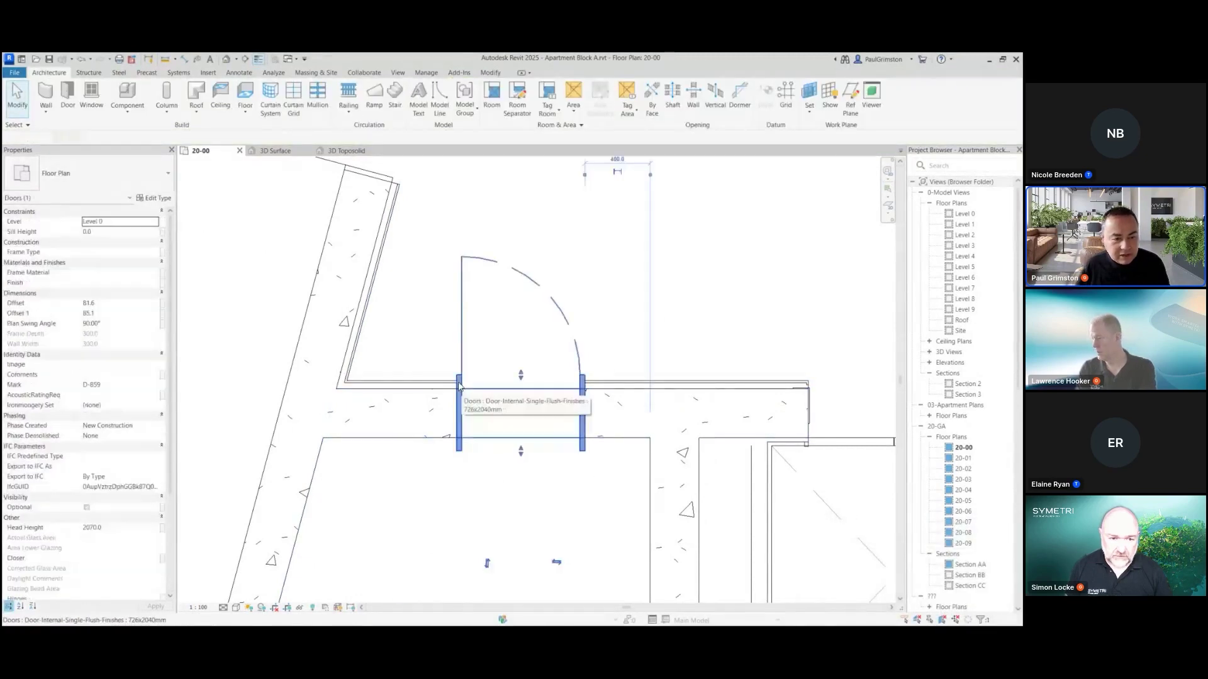
left_click(113, 314)
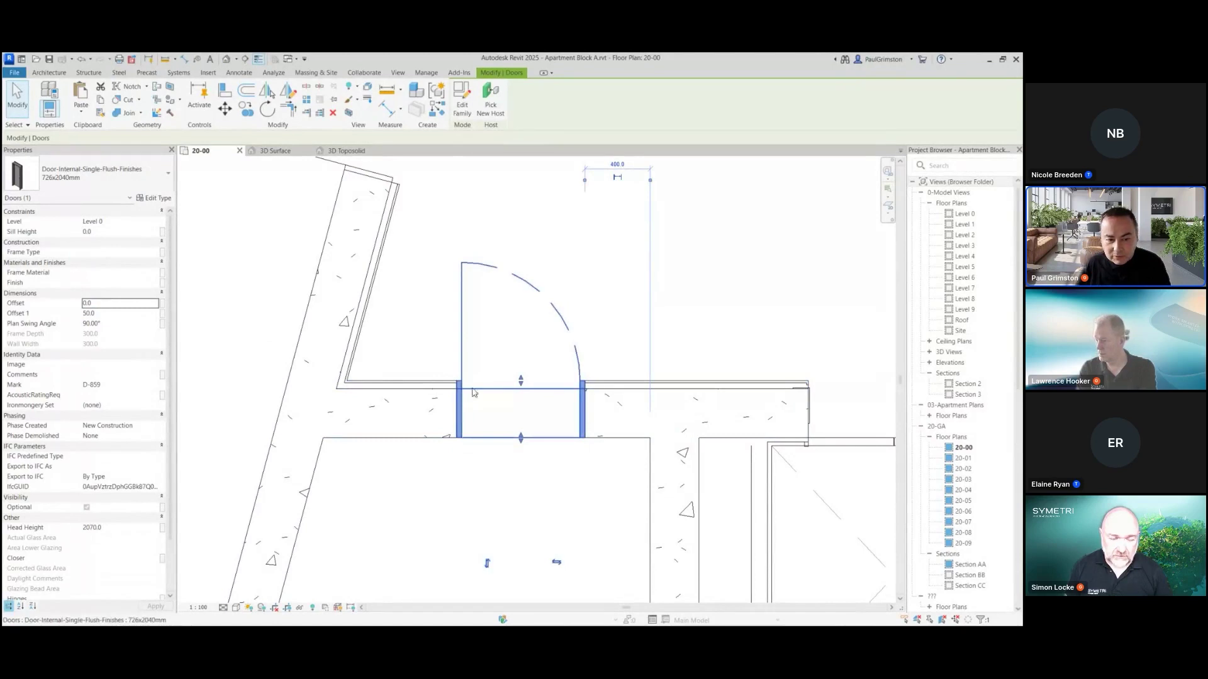
left_click(625, 312)
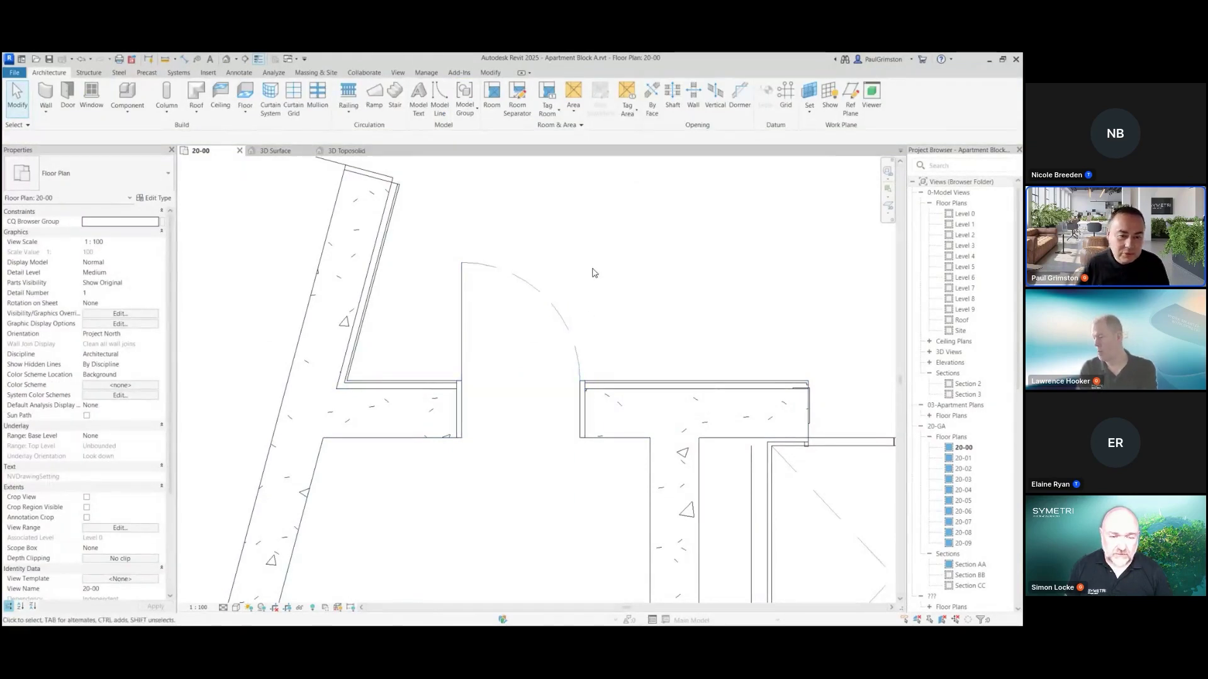
Step: Start a wall of type Int-Finish-Tiles 10mm for the bathroom below the lift core
scroll(594, 272, "down", 3)
scroll(594, 272, "down", 4)
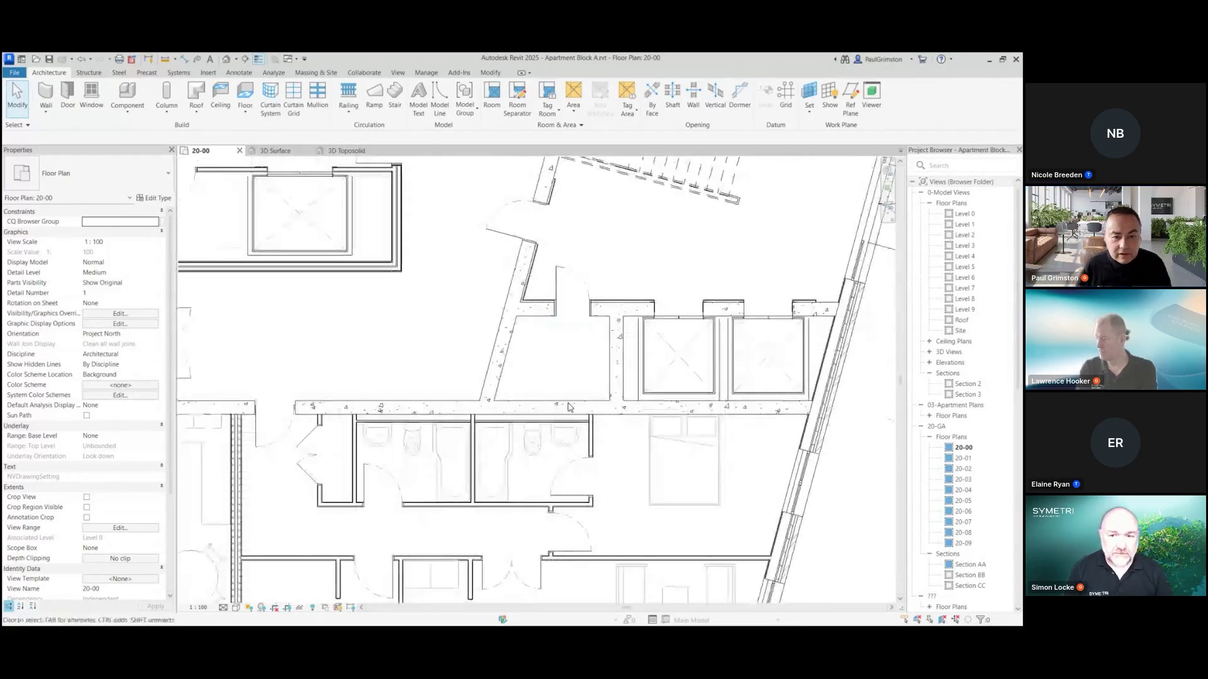
scroll(564, 520, "up", 5)
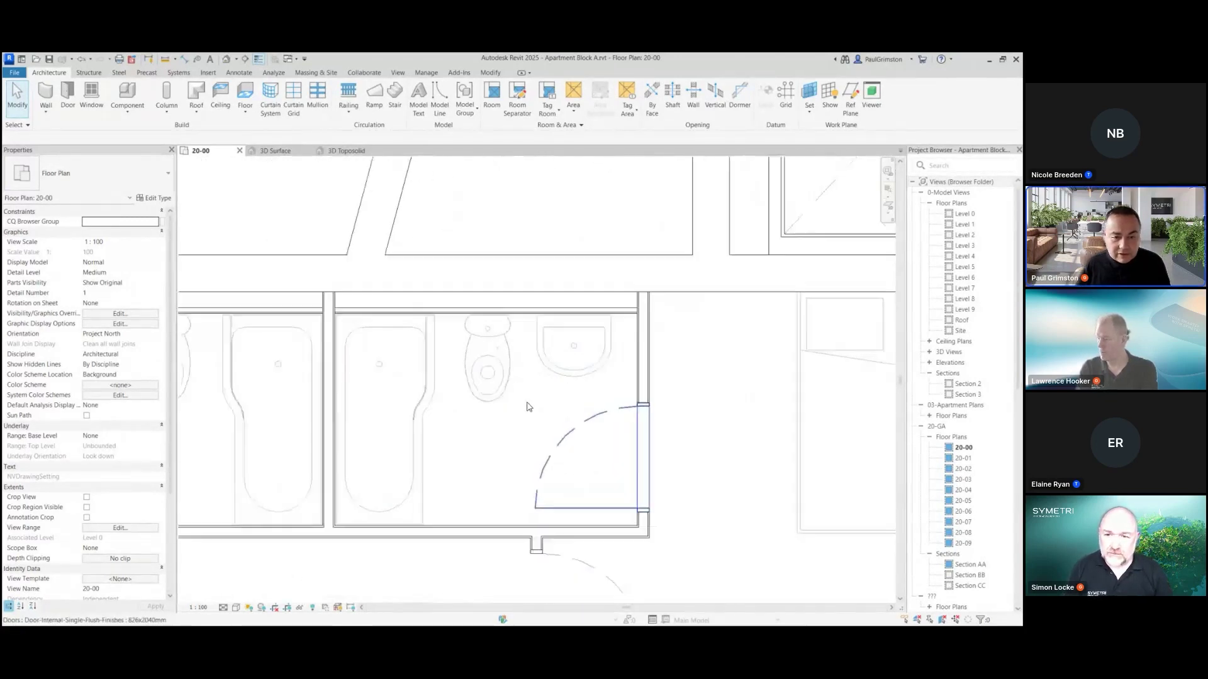
middle_click_drag(503, 434, 537, 415)
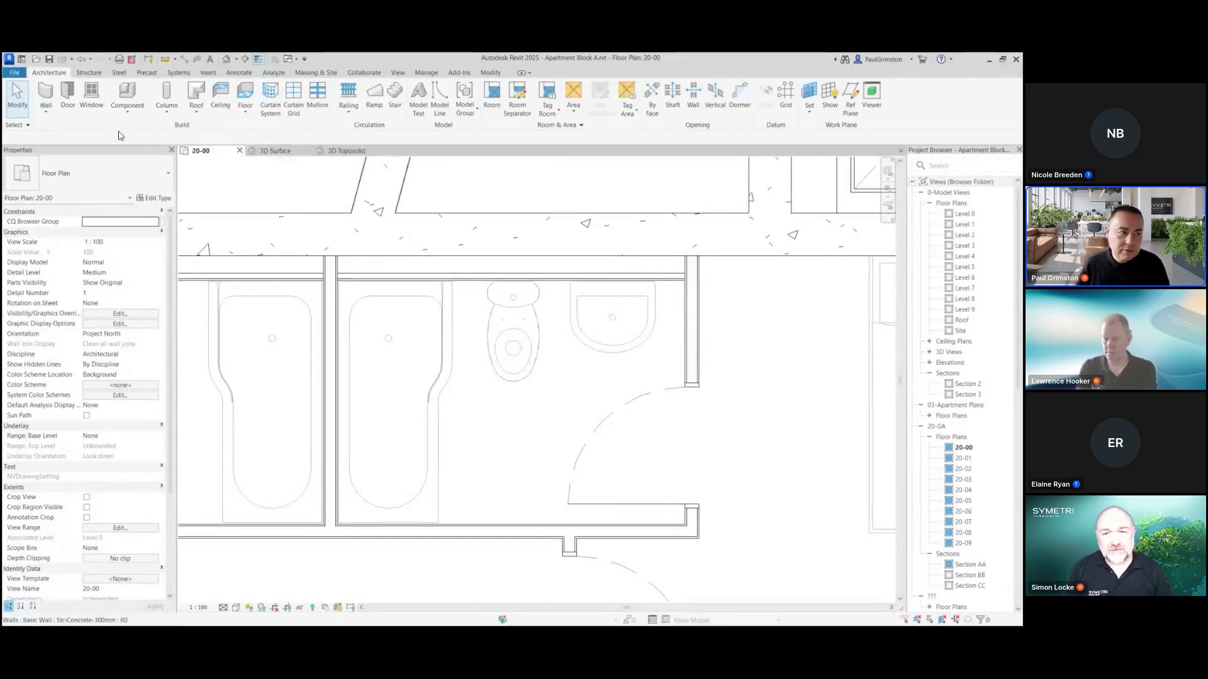
left_click(44, 94)
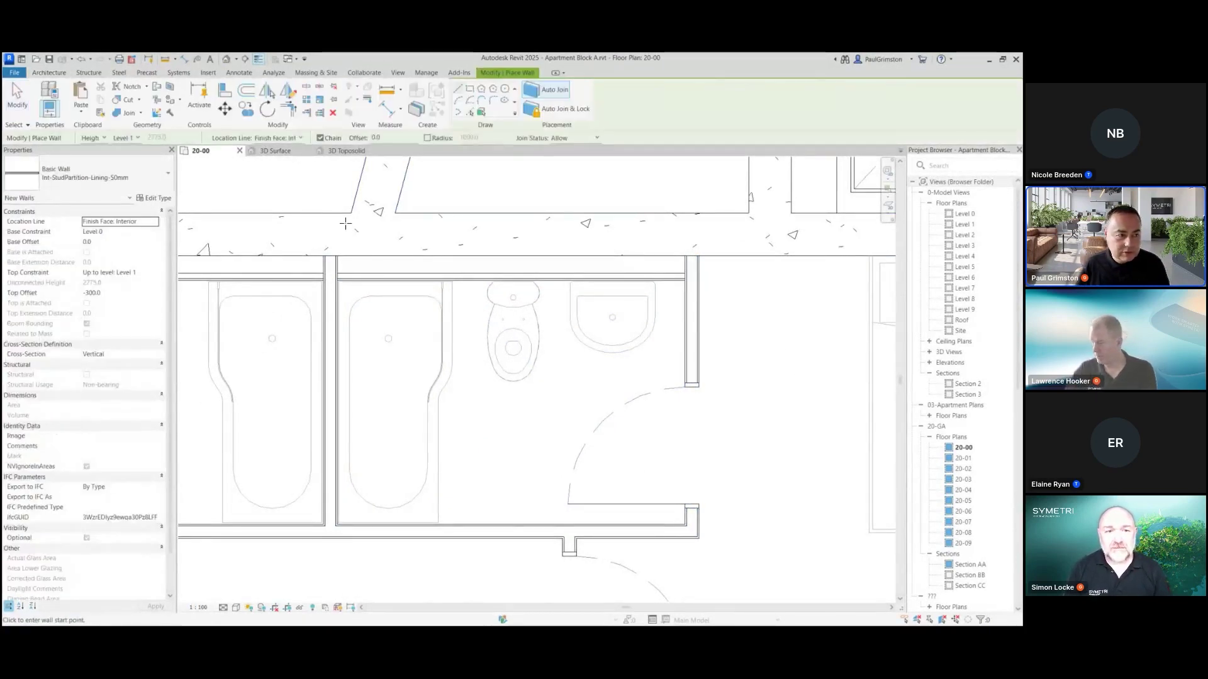
left_click(108, 182)
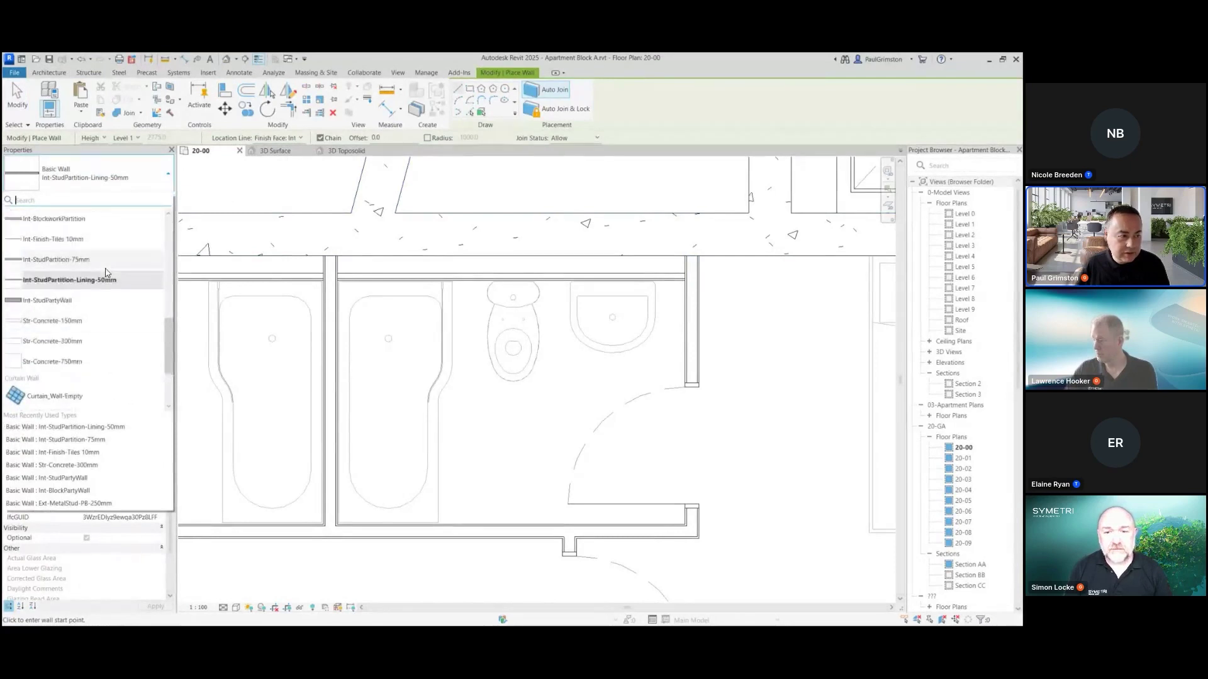
scroll(107, 272, "up", 1)
left_click(62, 300)
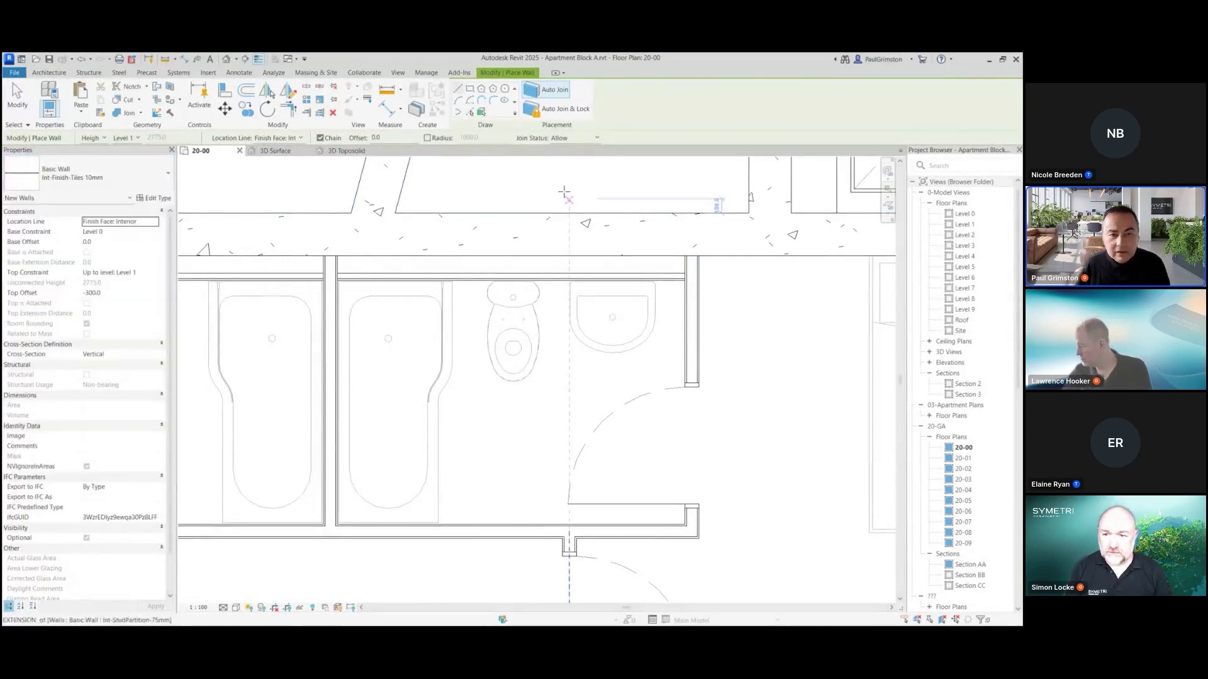
Step: Enable Auto Join & Lock and draw a rectangle of tile walls between opposite inner corners of the bathroom
left_click(565, 109)
left_click(470, 89)
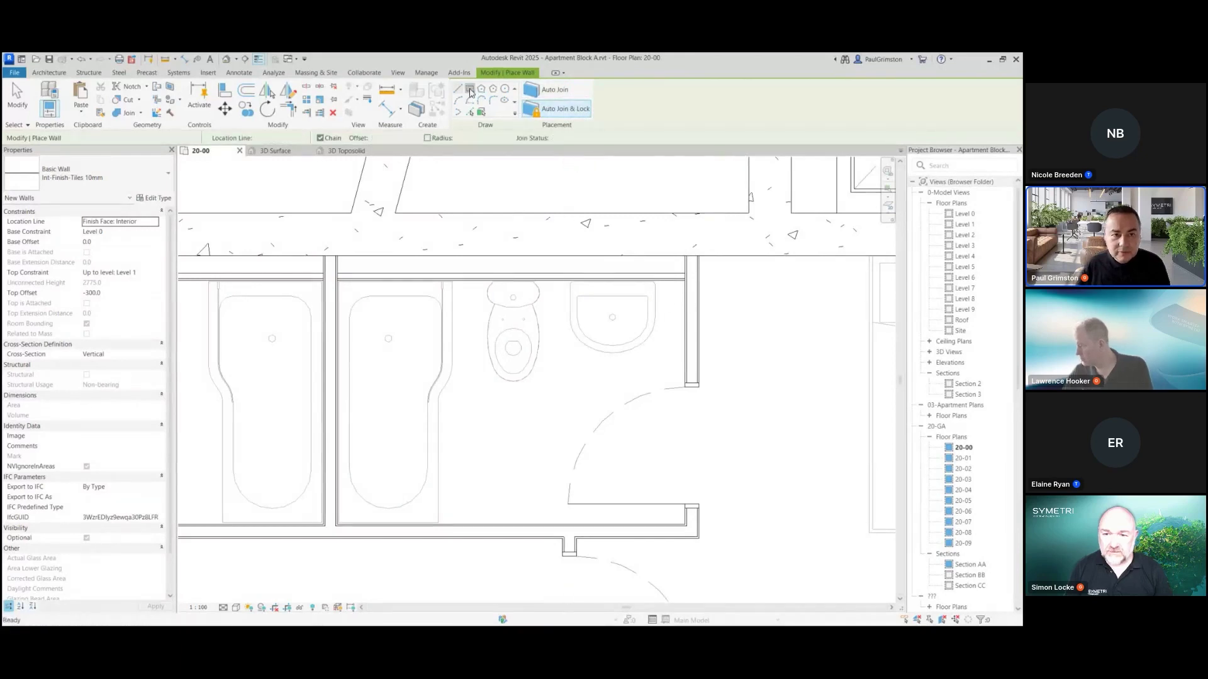
scroll(673, 292, "up", 3)
scroll(682, 285, "up", 1)
left_click(707, 257)
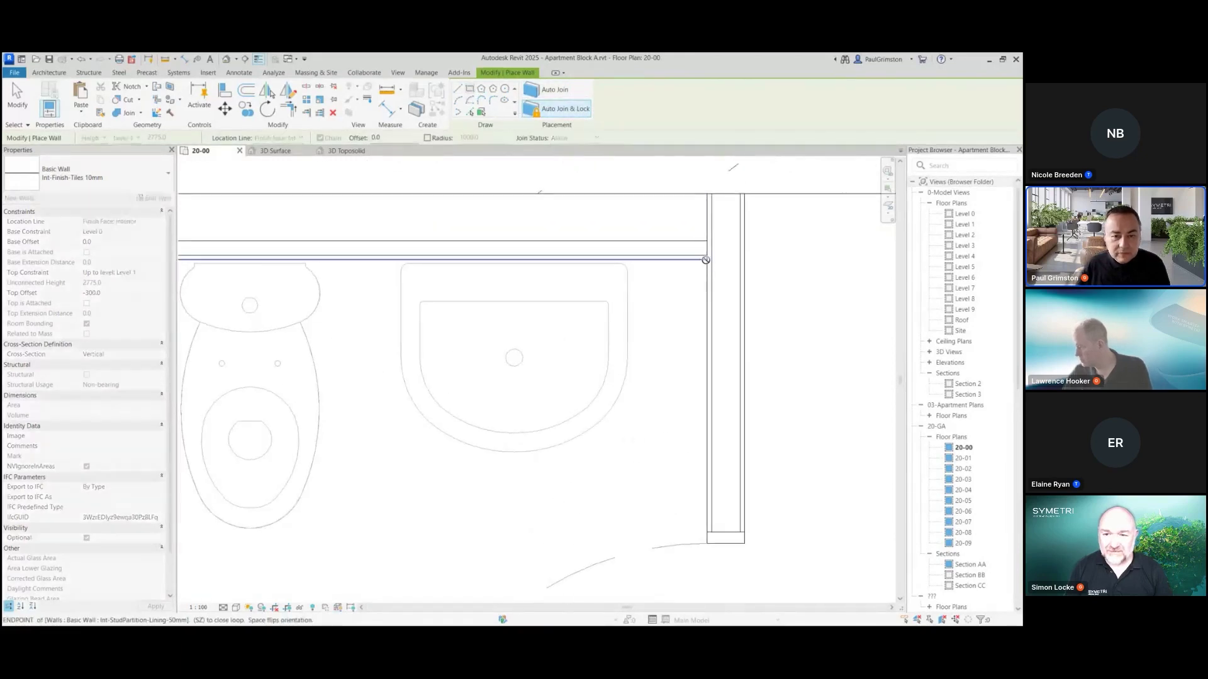
scroll(668, 321, "down", 4)
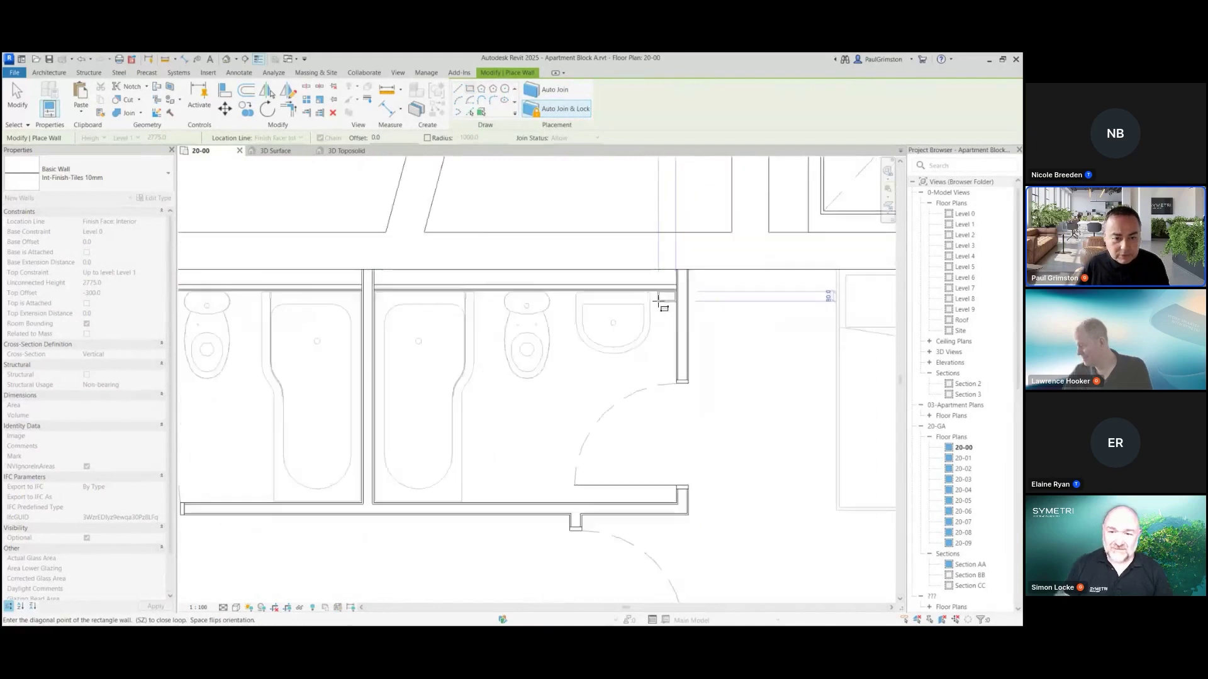
scroll(463, 450, "up", 4)
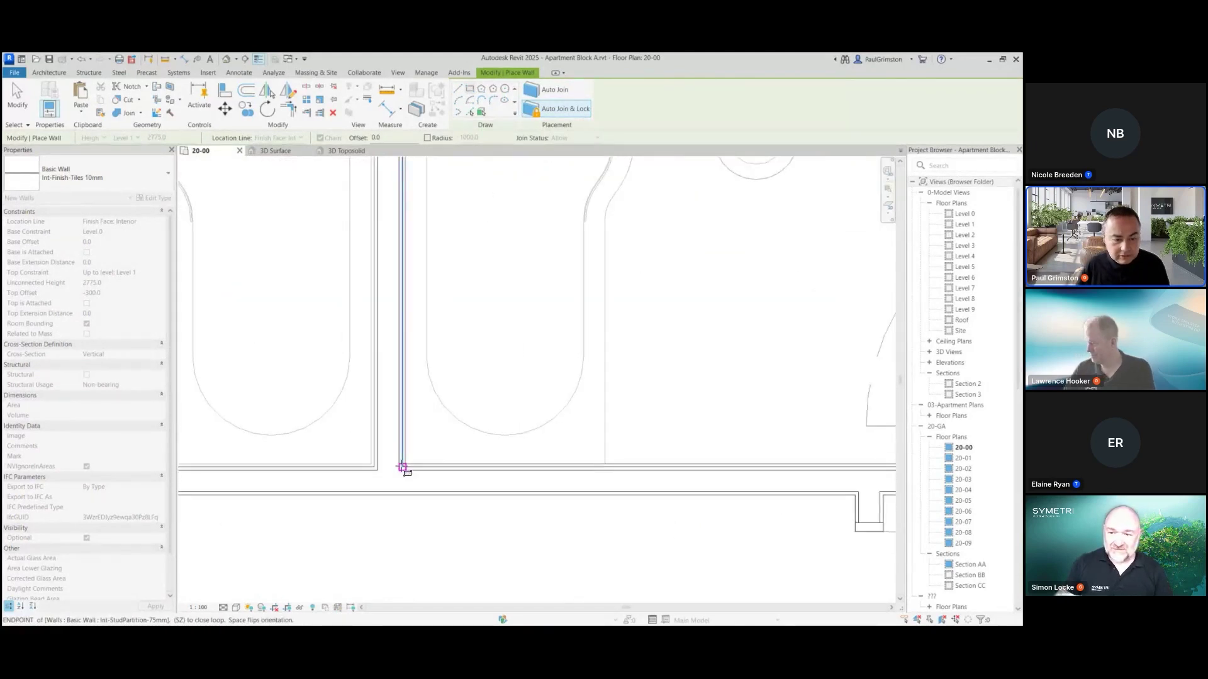
left_click(403, 468)
scroll(321, 549, "down", 2)
key("Escape")
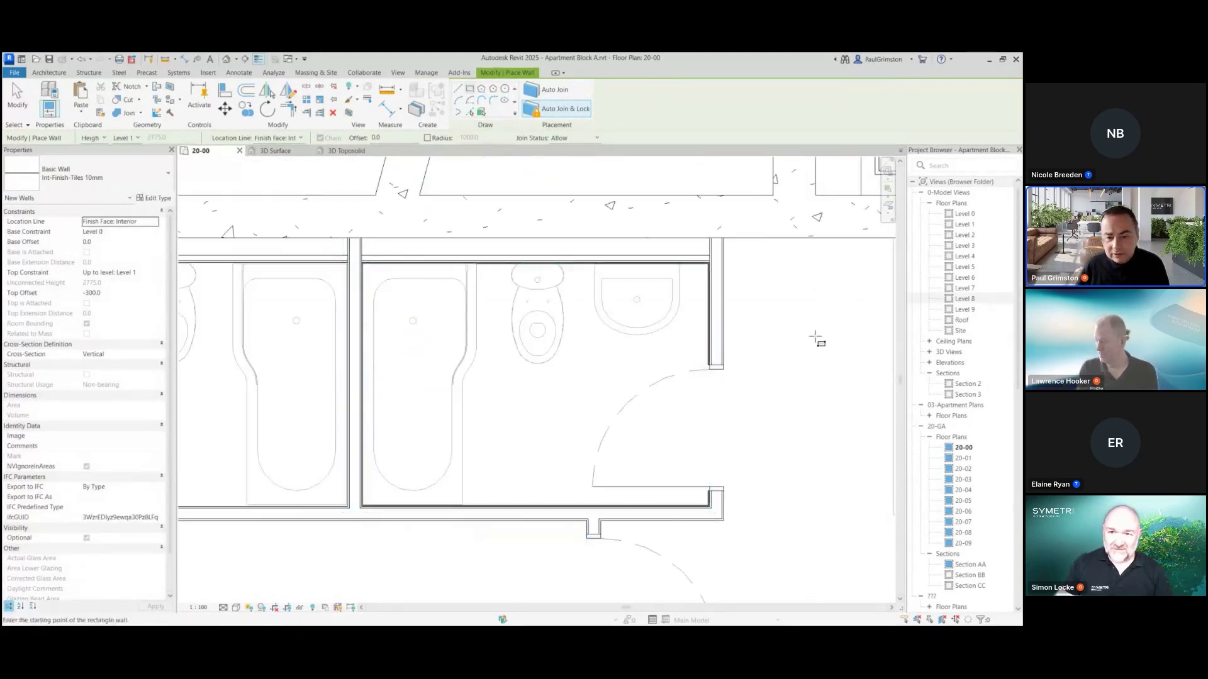
Step: Examine the alignment locks on the bathroom's door-side and lower stud partition walls
key("Escape")
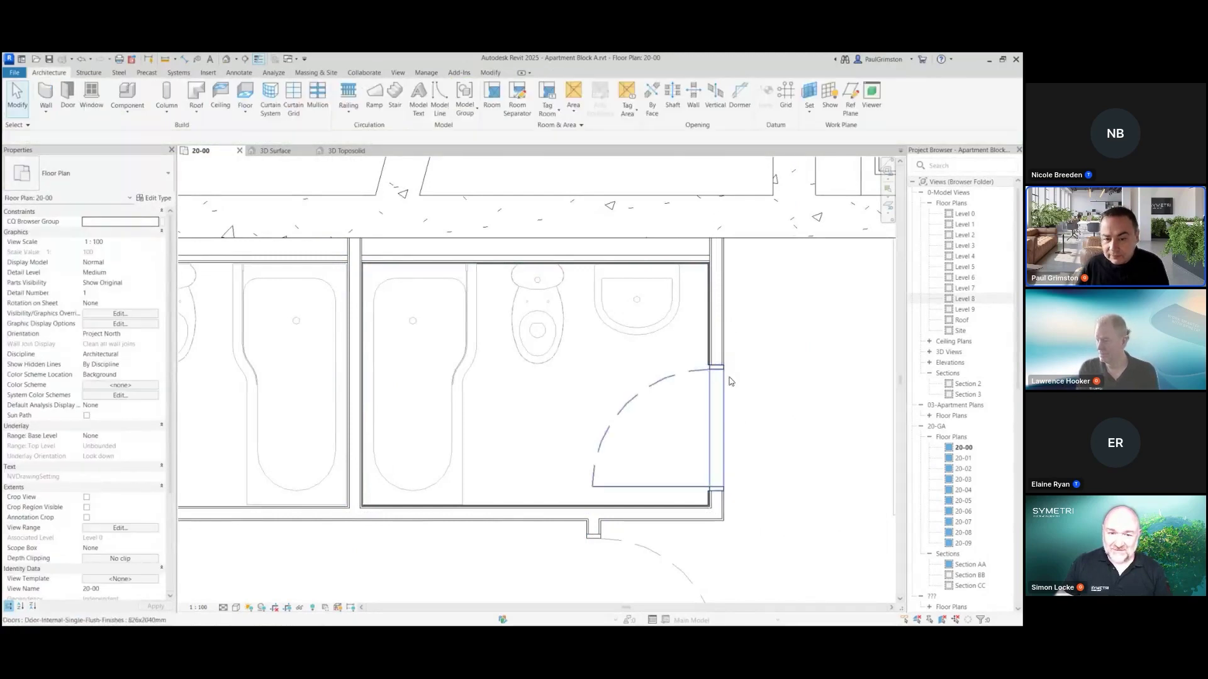
left_click(736, 324)
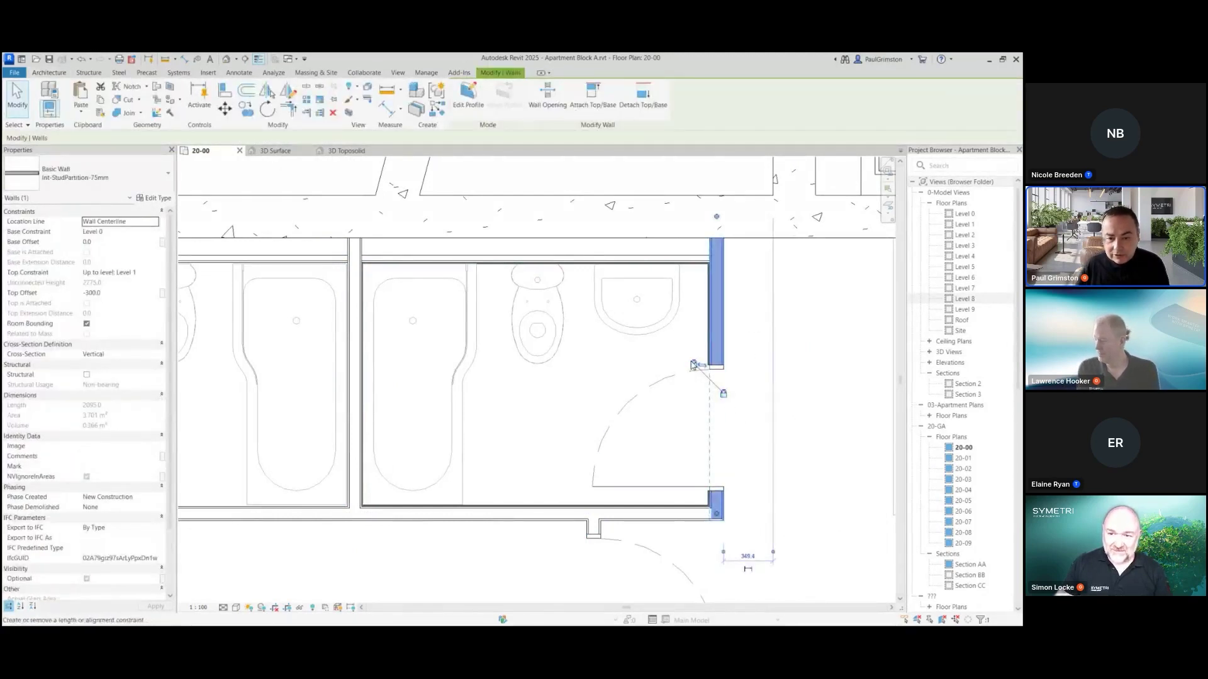
left_click(506, 513)
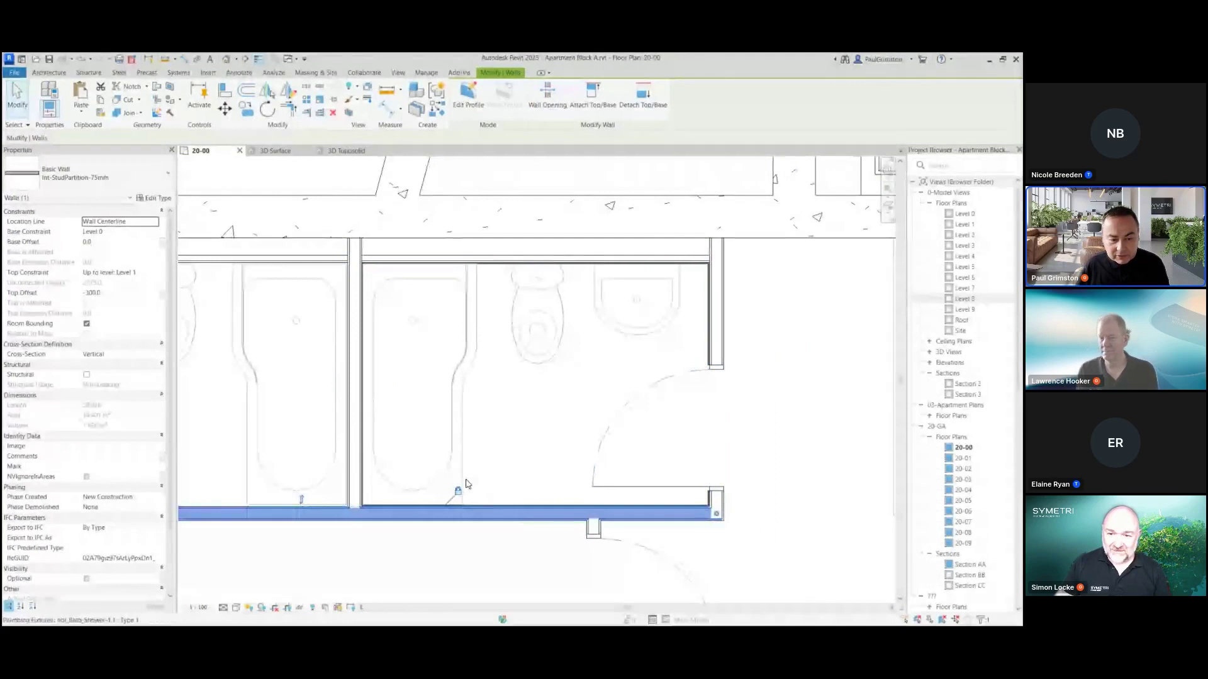
Step: Move the bathroom's door-side partition outward and partly back inward to test the locked tile finish walls
left_click(722, 327)
left_click_drag(724, 297, 776, 297)
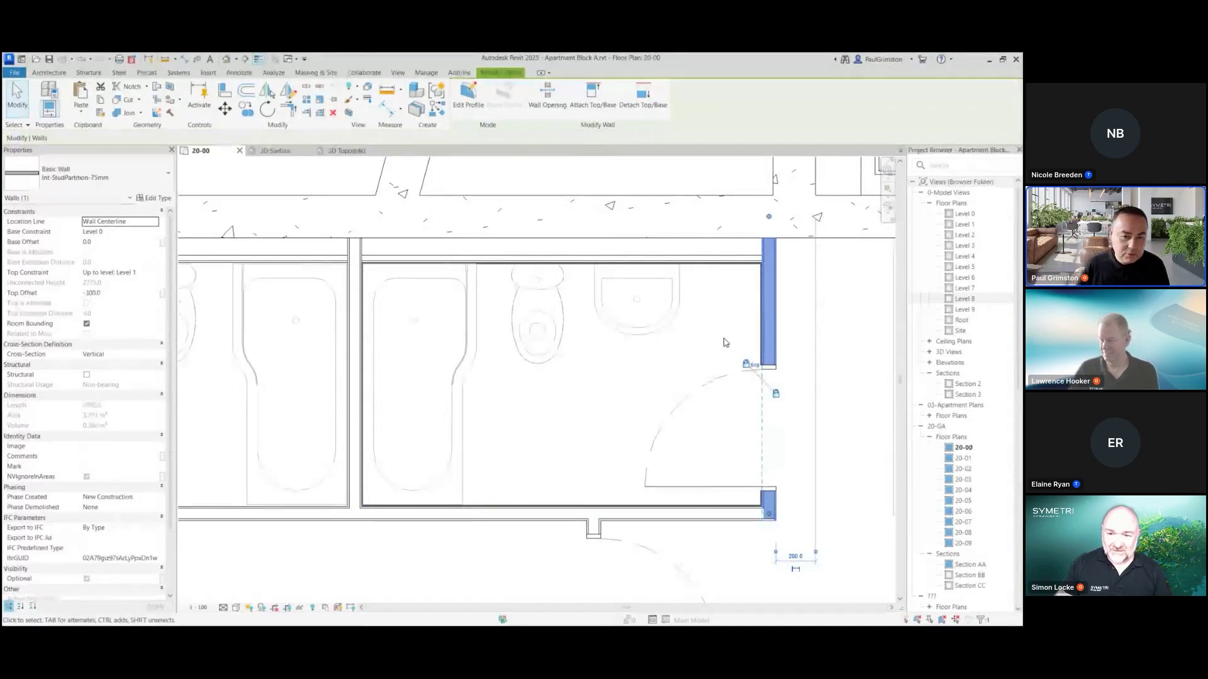
left_click_drag(769, 333, 731, 334)
left_click(802, 326)
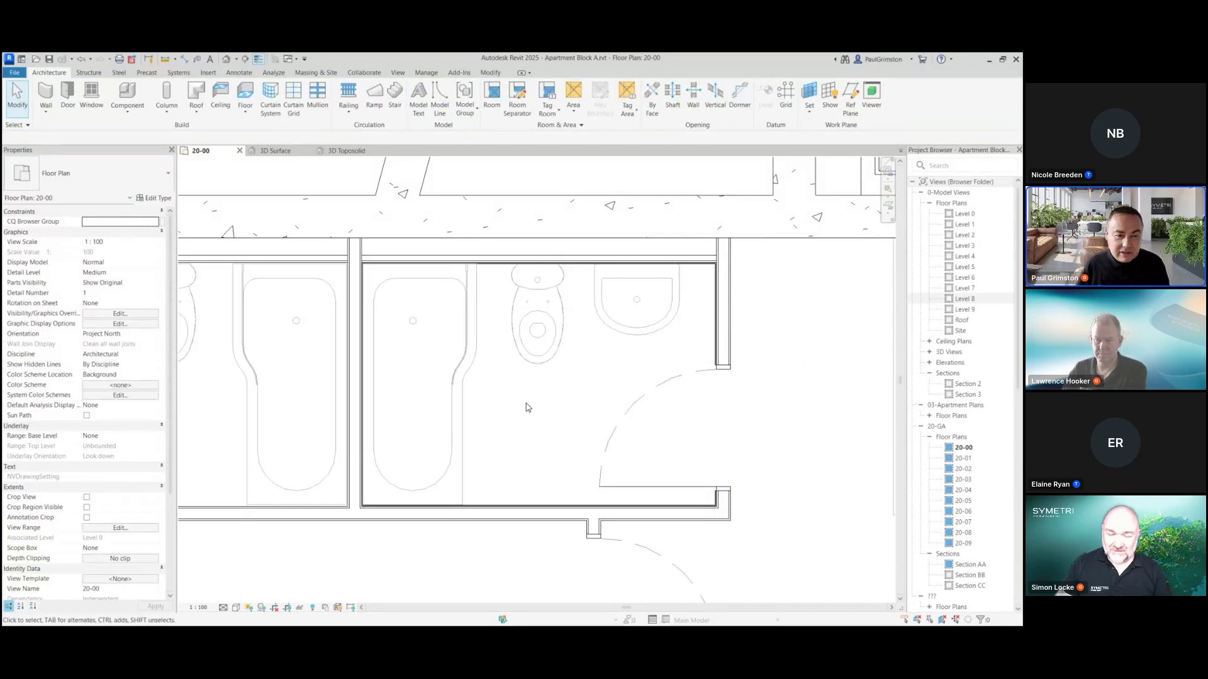
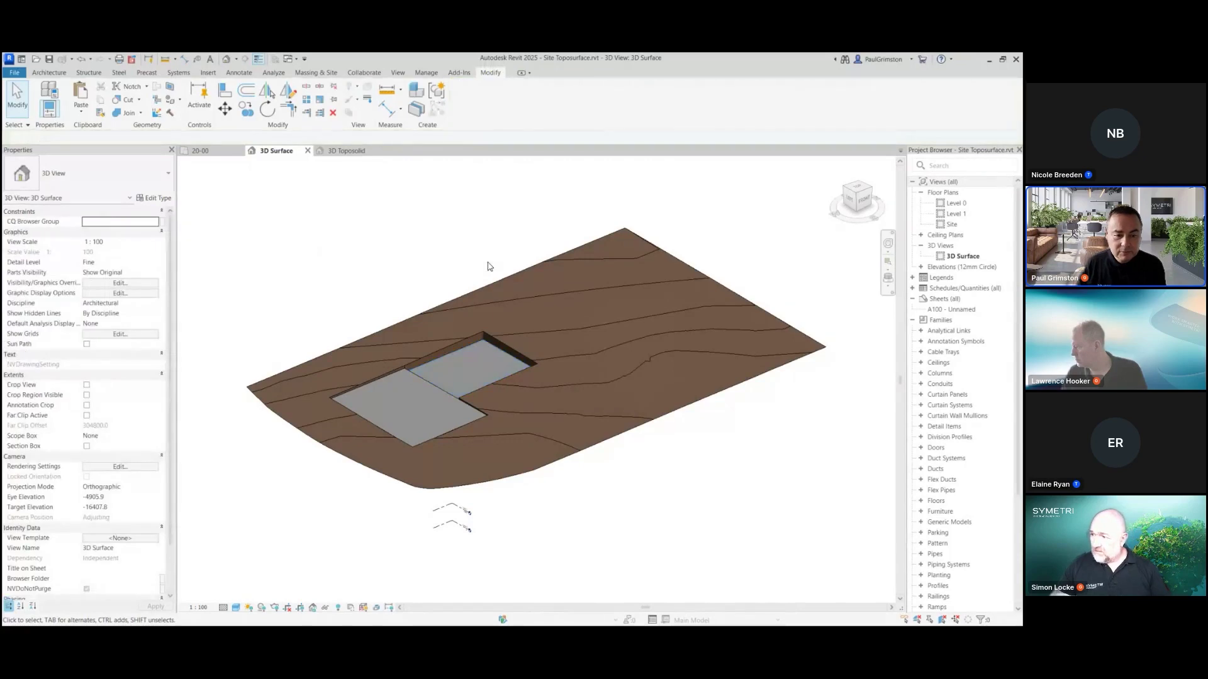
Step: Generate a toposolid from the site toposurface on Level 0 using the Grassland - 1200mm type
left_click(644, 231)
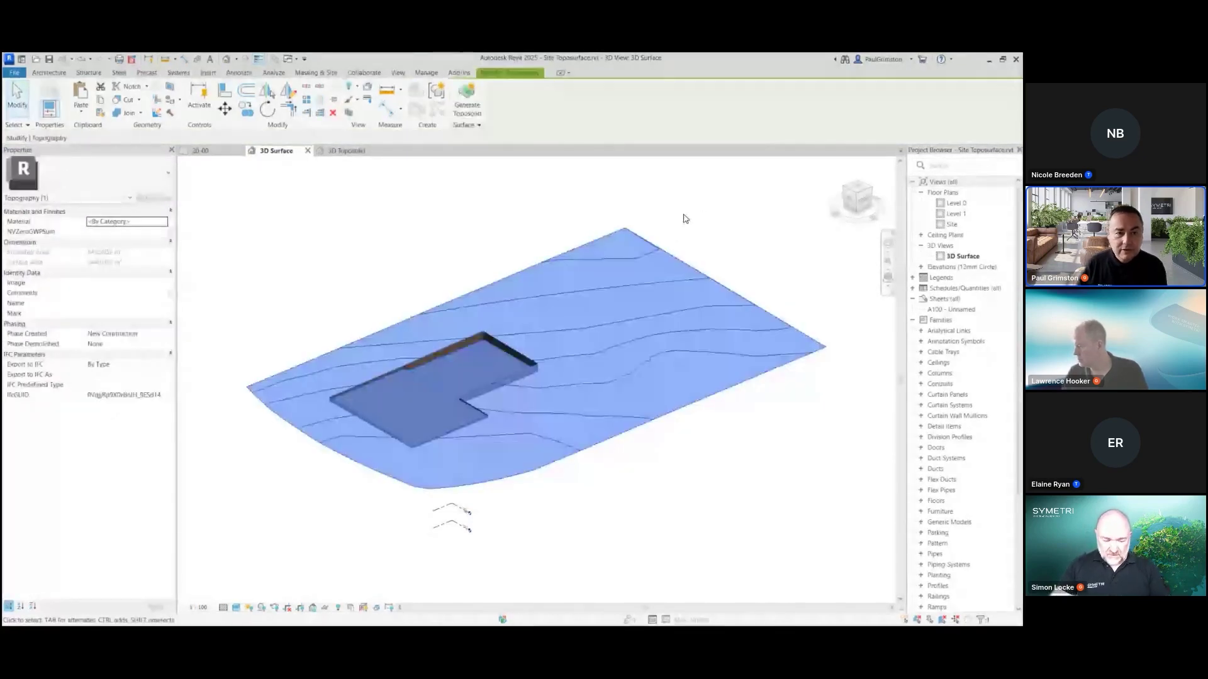
left_click(466, 101)
left_click(494, 374)
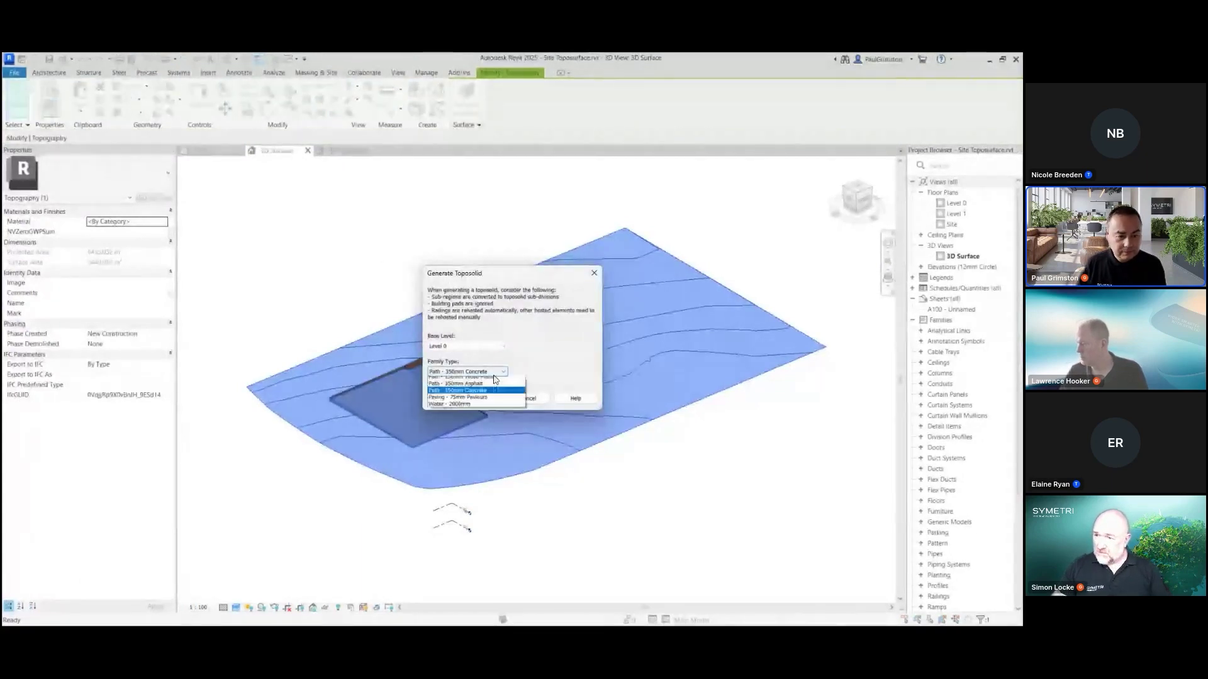
left_click(486, 394)
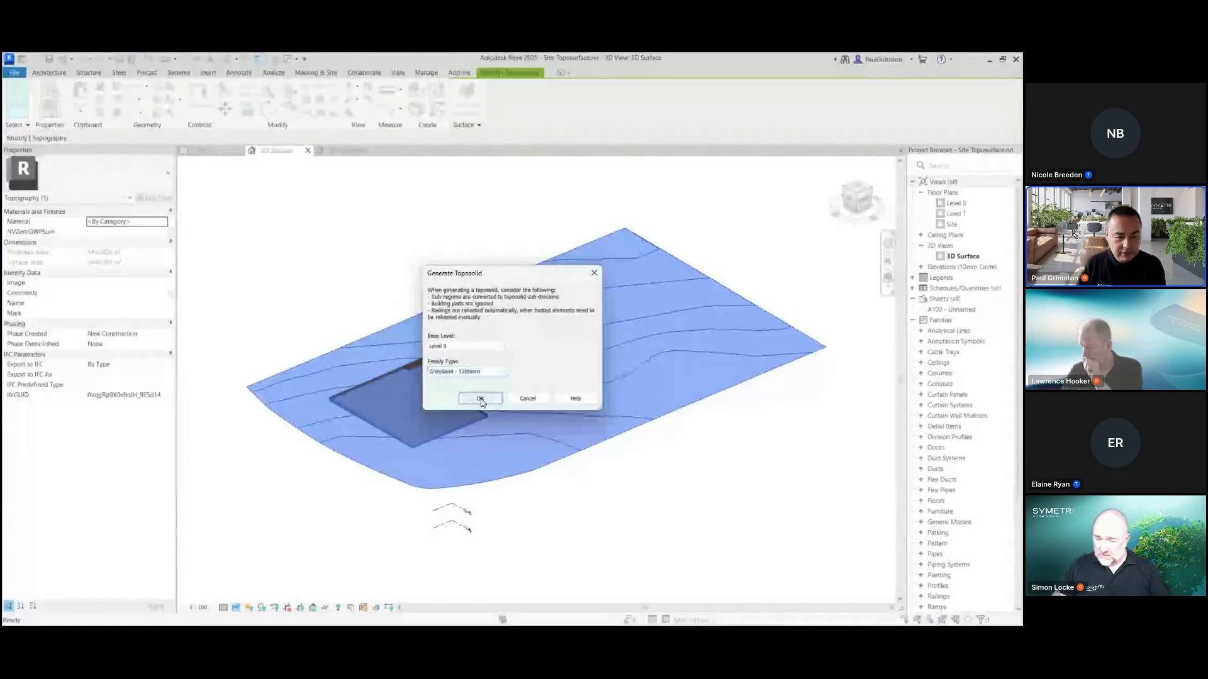
left_click(480, 399)
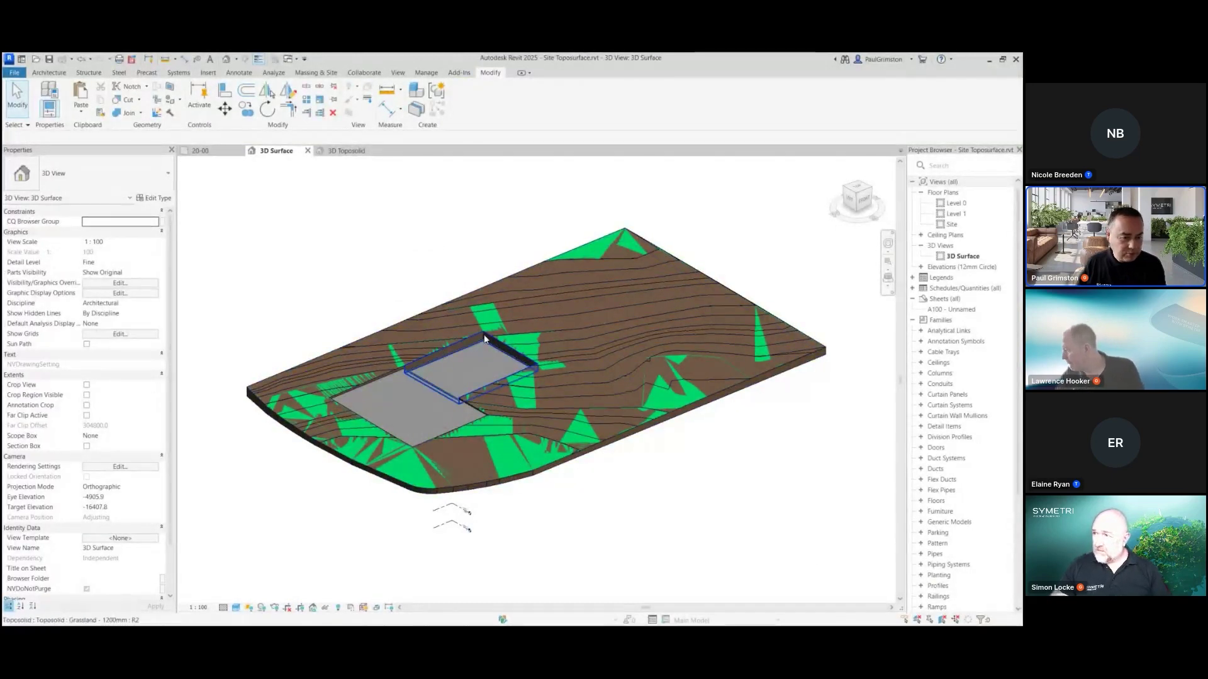
Step: Temporarily hide the original toposurface to view the generated toposolid alone, and reset the temporary hiding
scroll(493, 368, "up", 3)
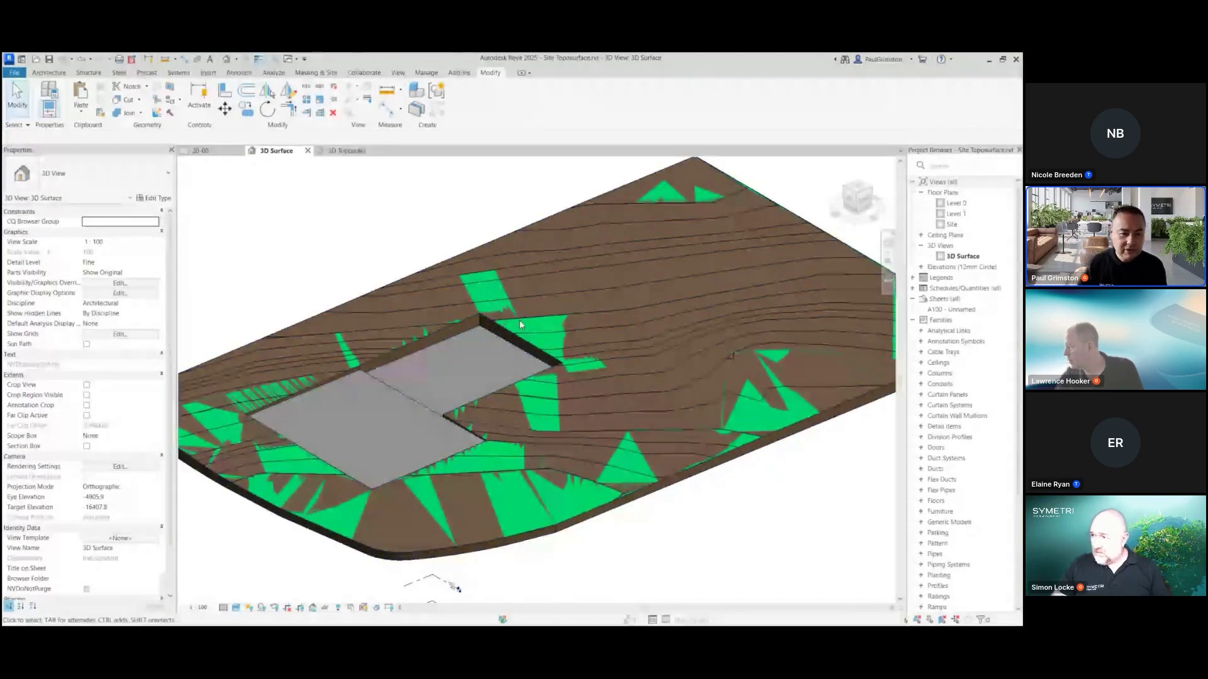
scroll(519, 329, "down", 1)
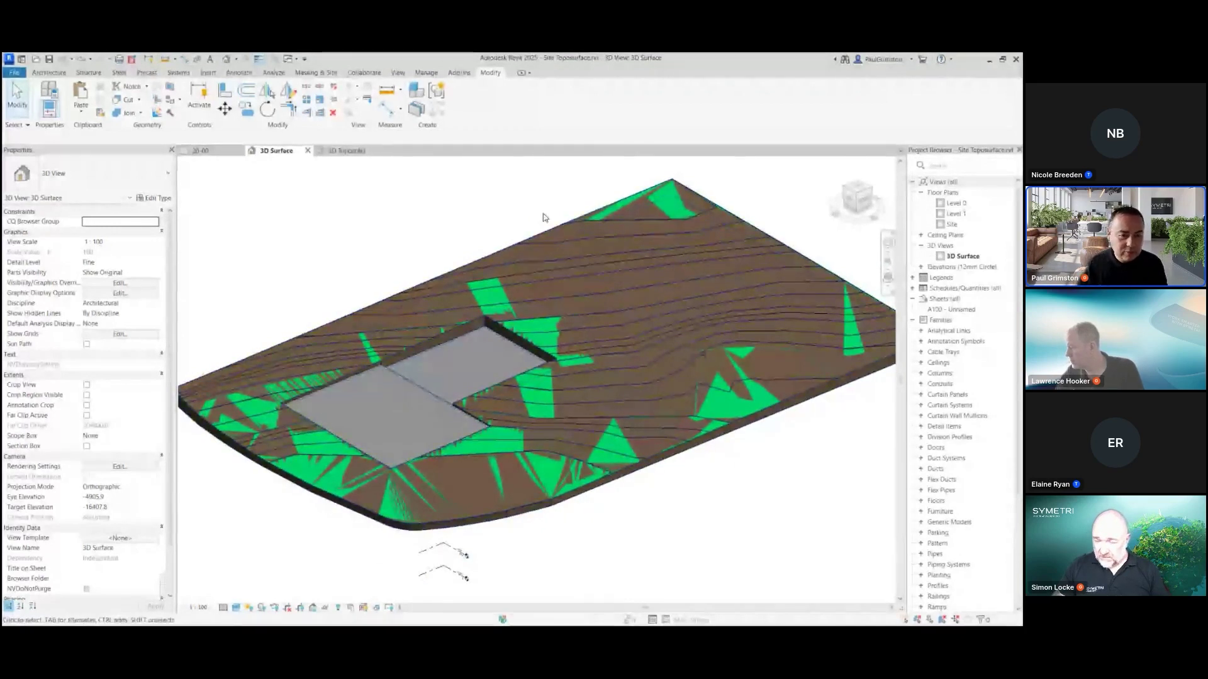
left_click(547, 232)
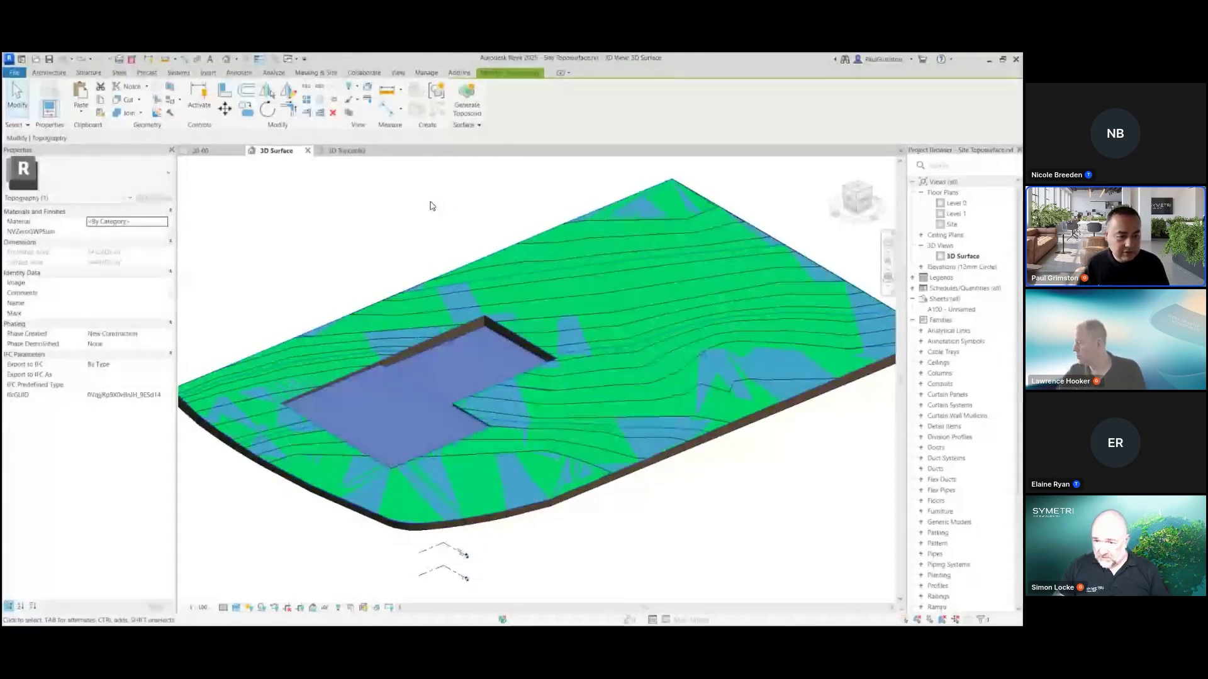
left_click(325, 609)
left_click(369, 582)
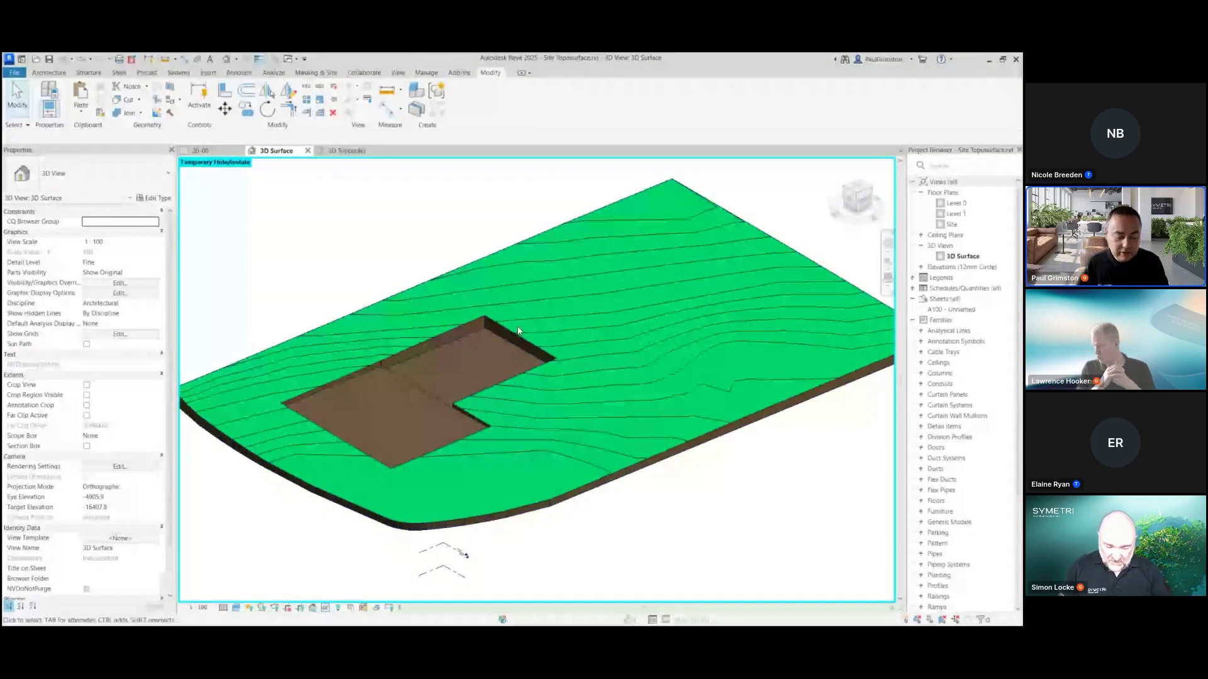
left_click(338, 605)
left_click(338, 598)
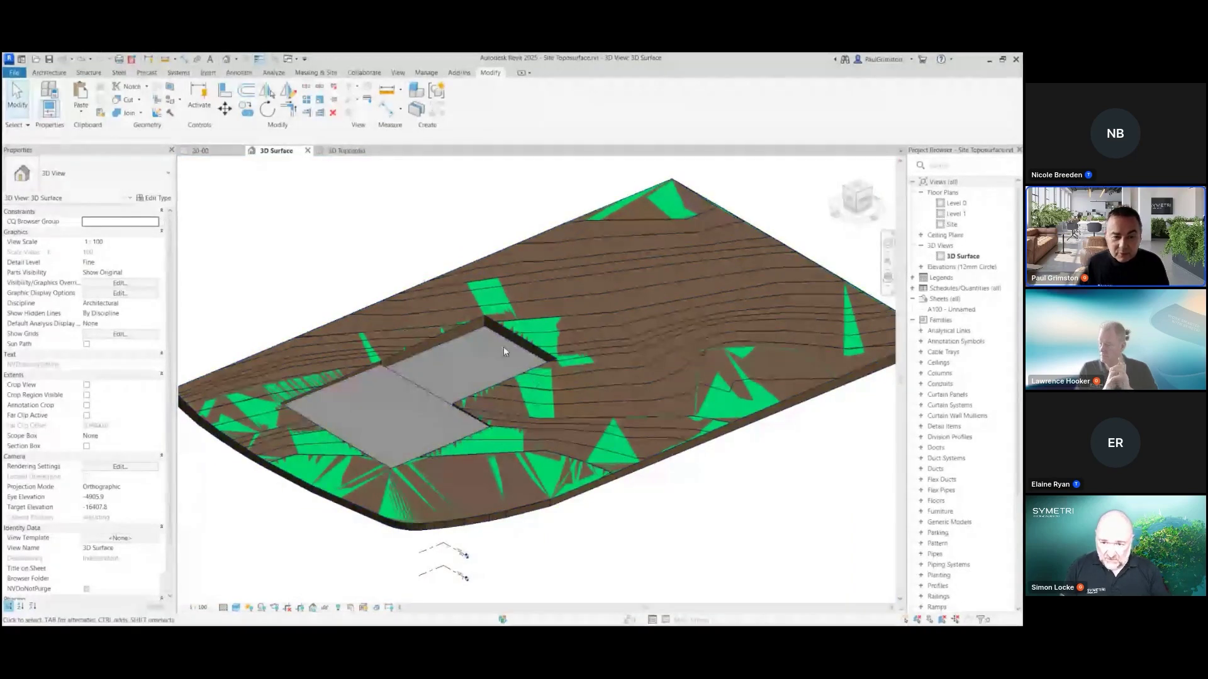
Step: Examine the properties of the building pad at the rear of the excavation and of the generated toposolid
left_click(485, 377)
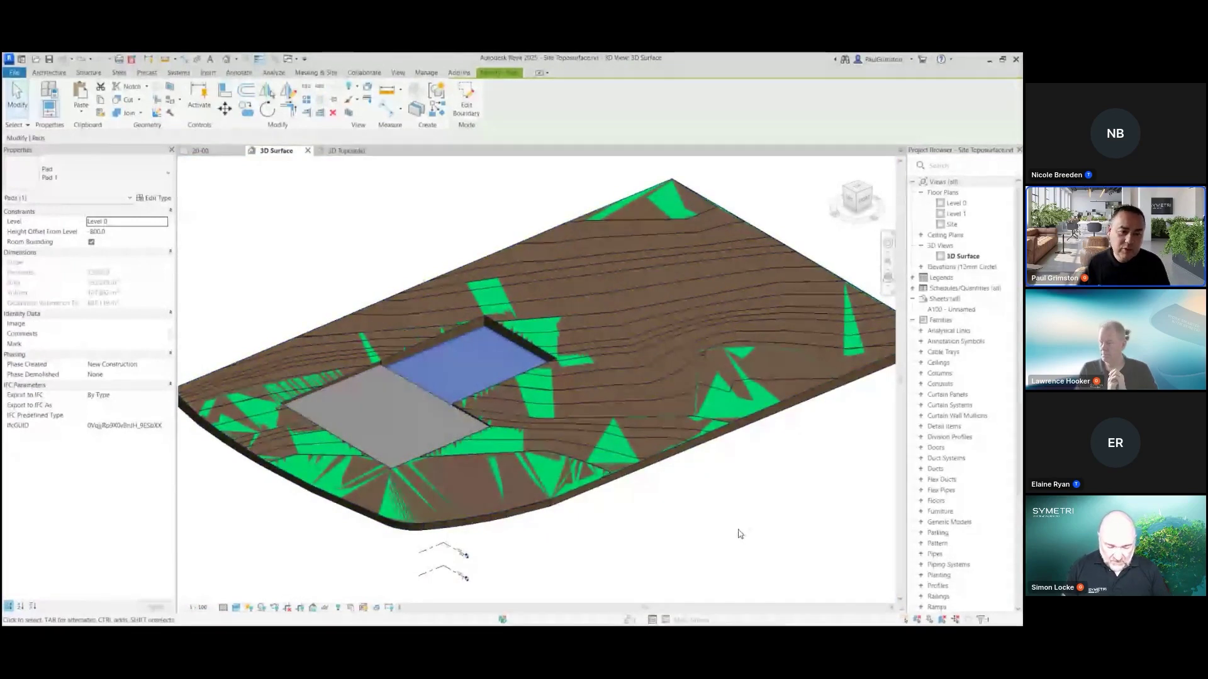
left_click(660, 459)
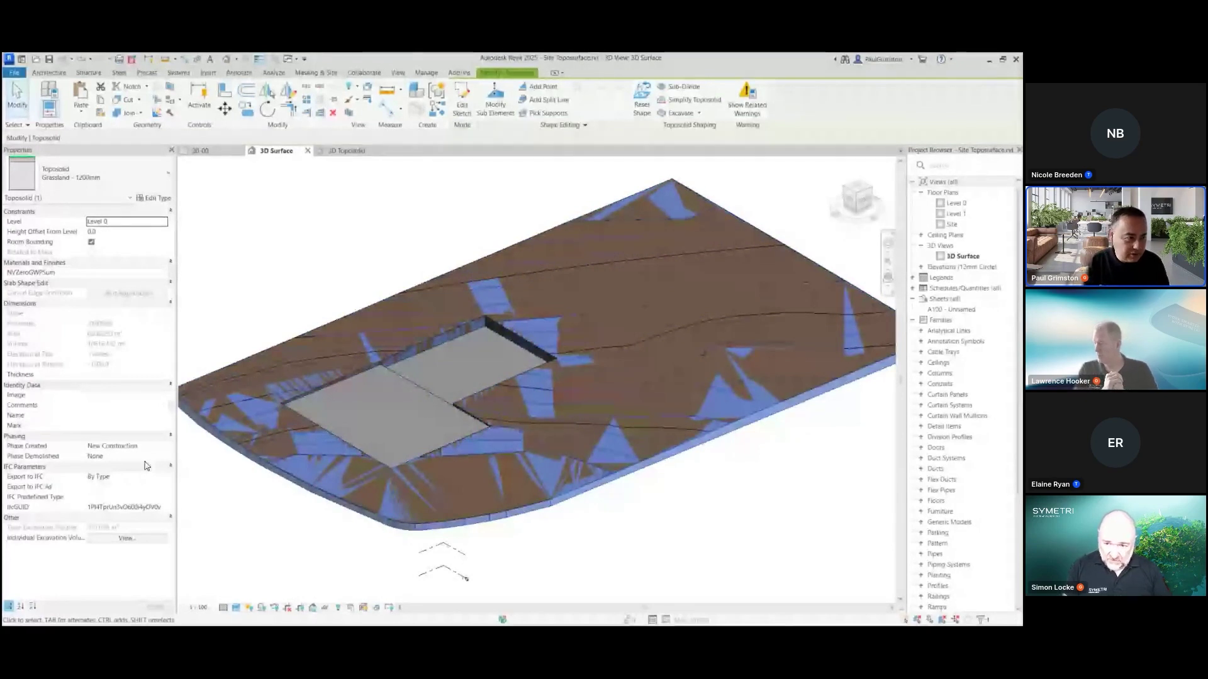
left_click(340, 261)
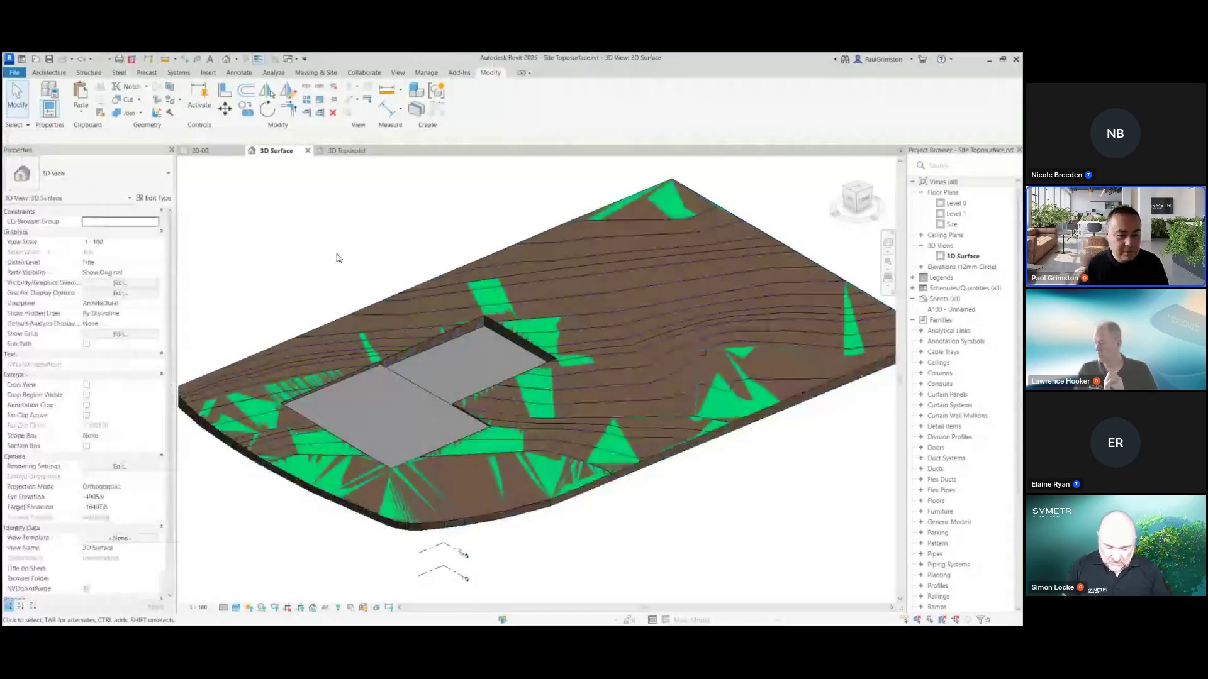
Step: Delete the original toposurface together with its building pads
left_click(689, 439)
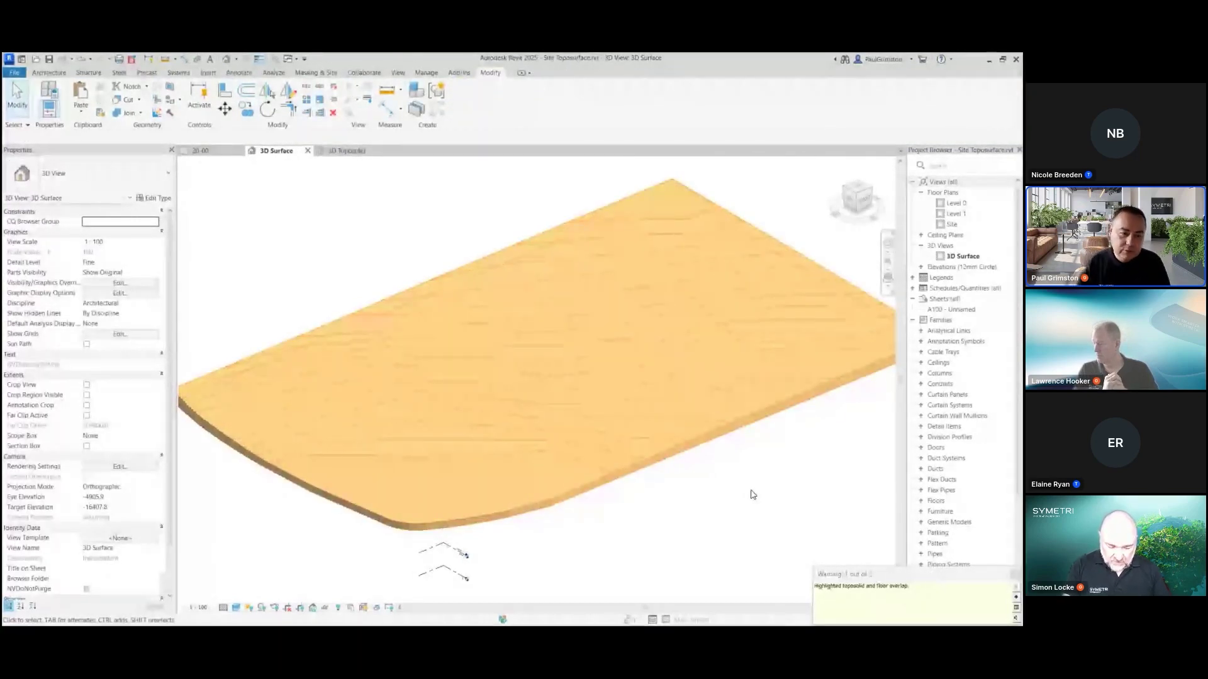
left_click(751, 523)
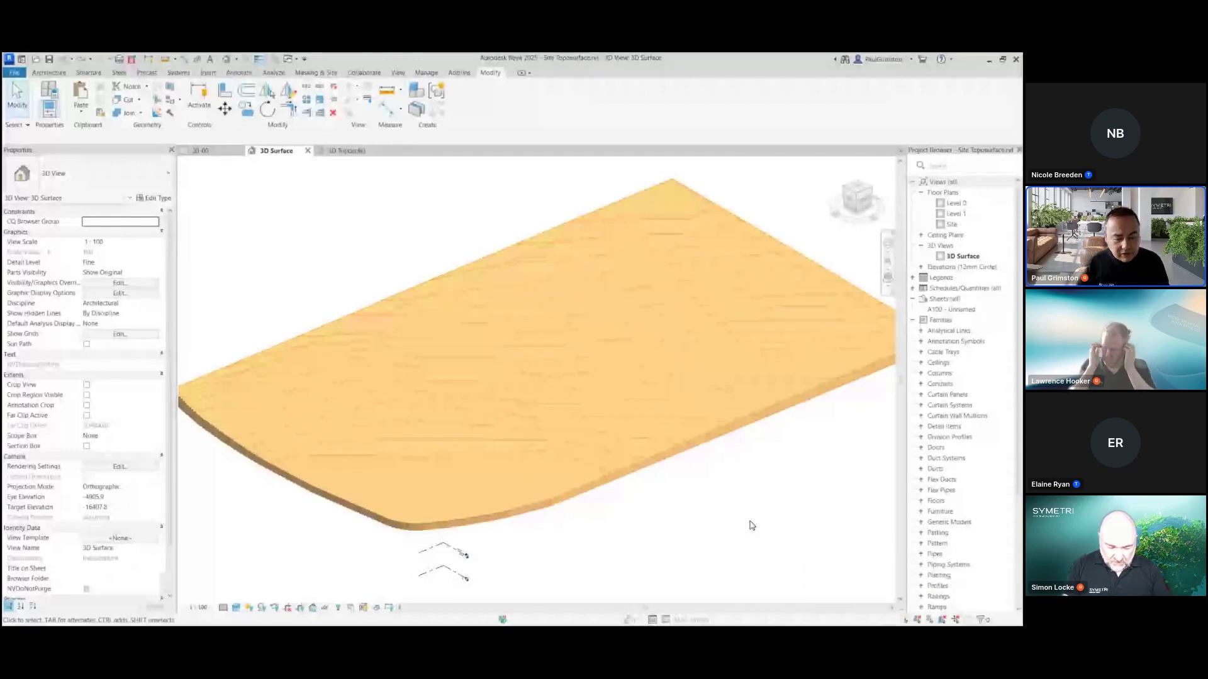
Step: Reveal the hidden elements in the 3D view, unhide the Generic 300mm floors and leave reveal mode
left_click(337, 609)
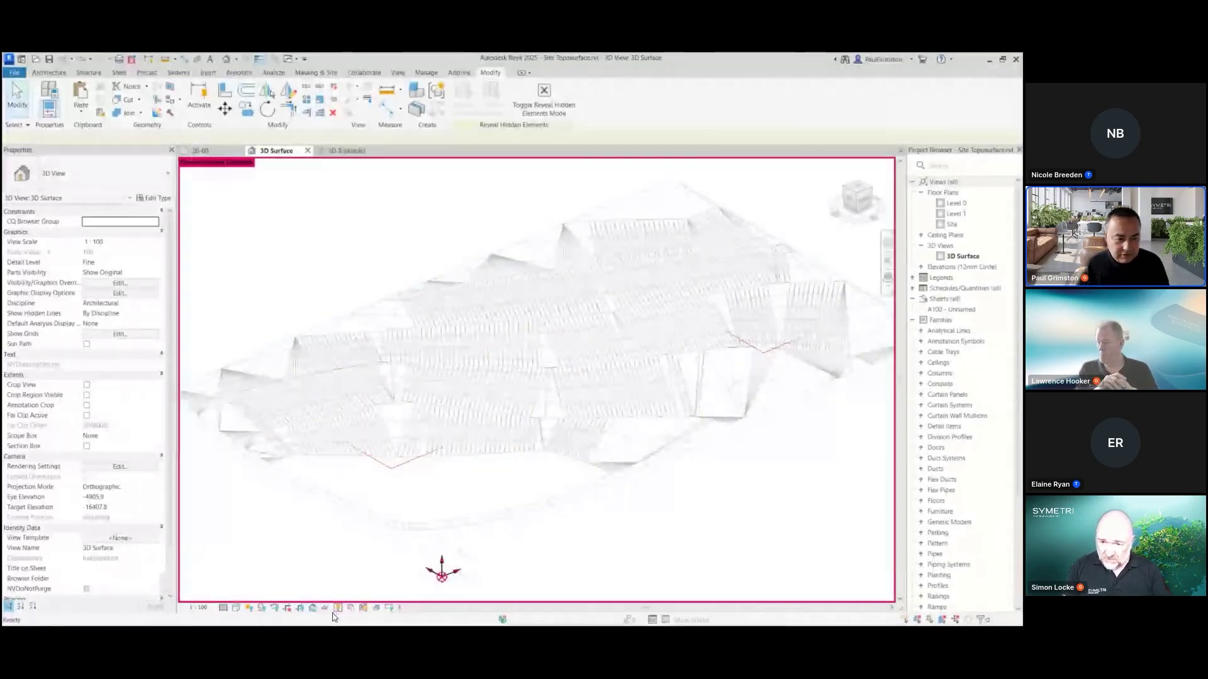
left_click(392, 469)
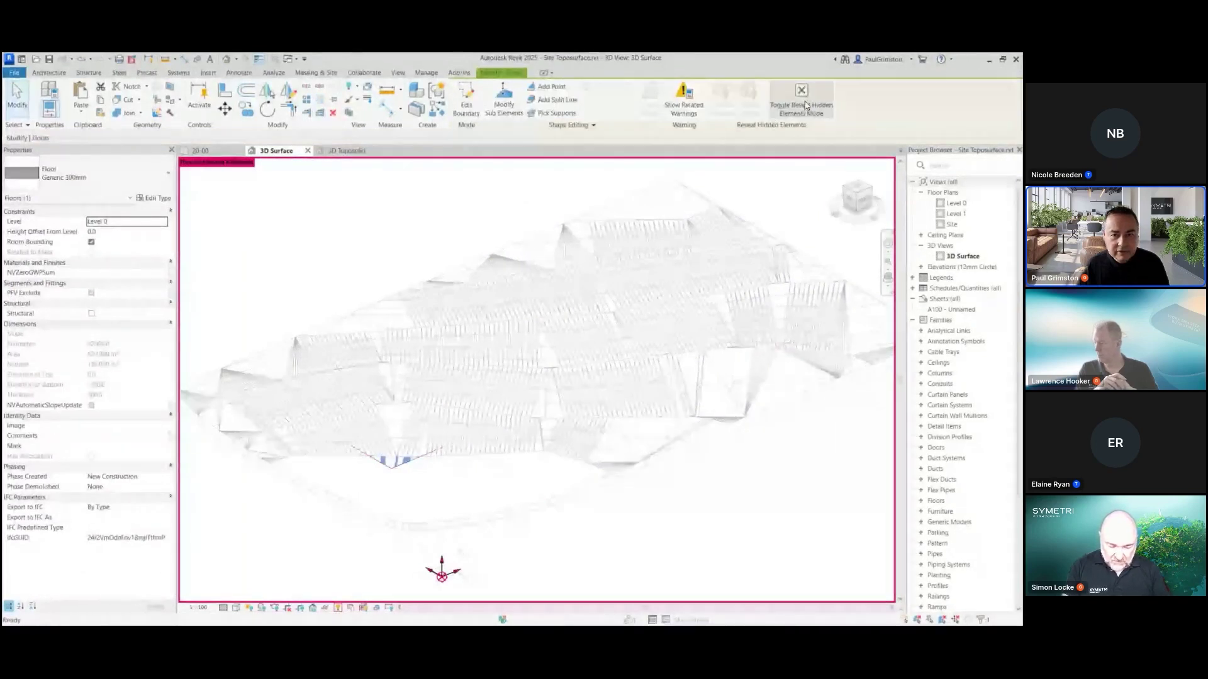
left_click(802, 94)
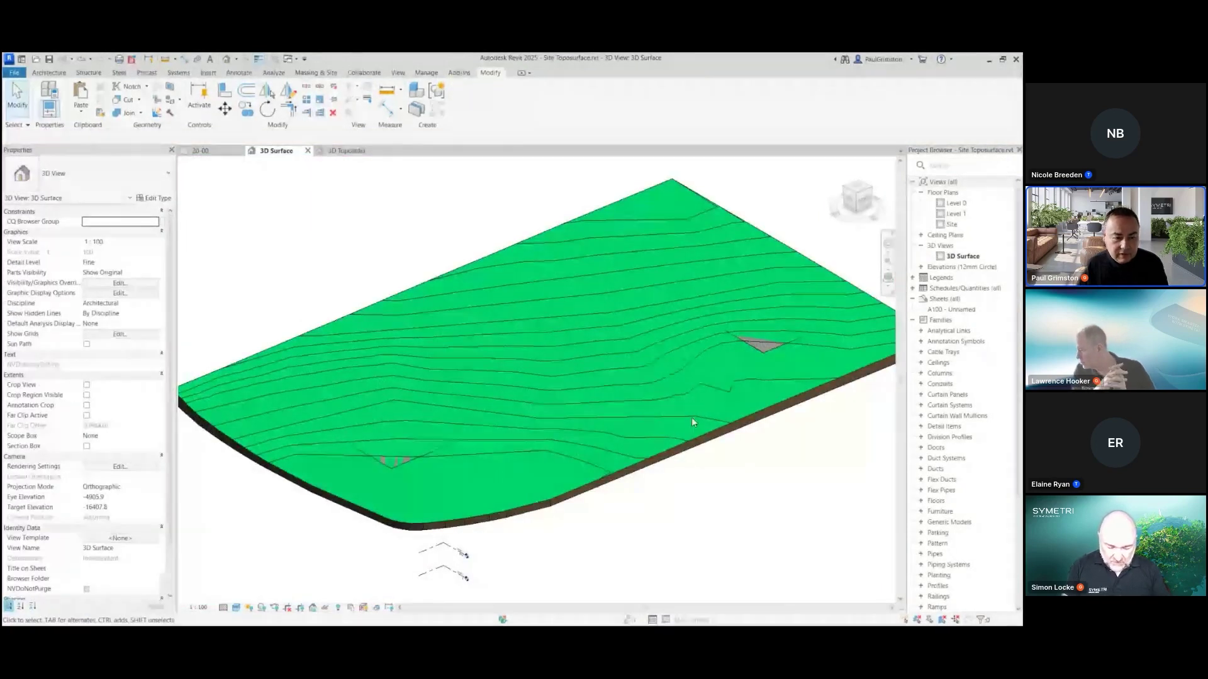
Step: Excavate the toposolid with the two adjoining floors where the building pads were
left_click(520, 245)
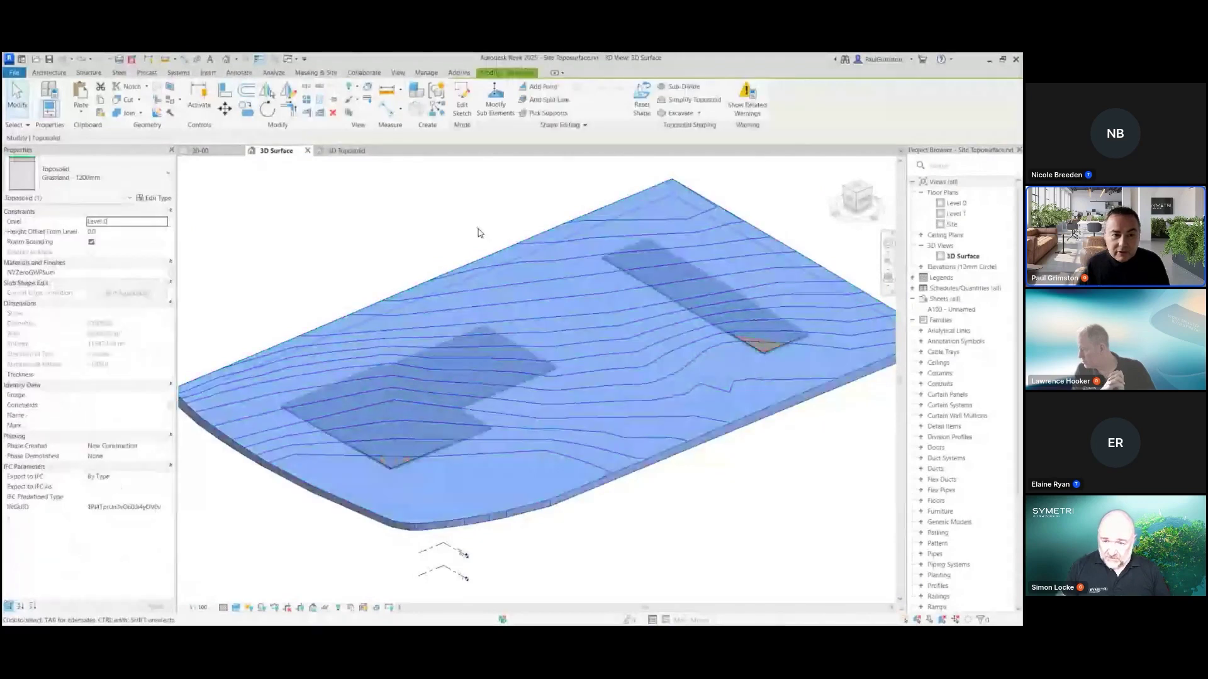
left_click(677, 116)
left_click(398, 464)
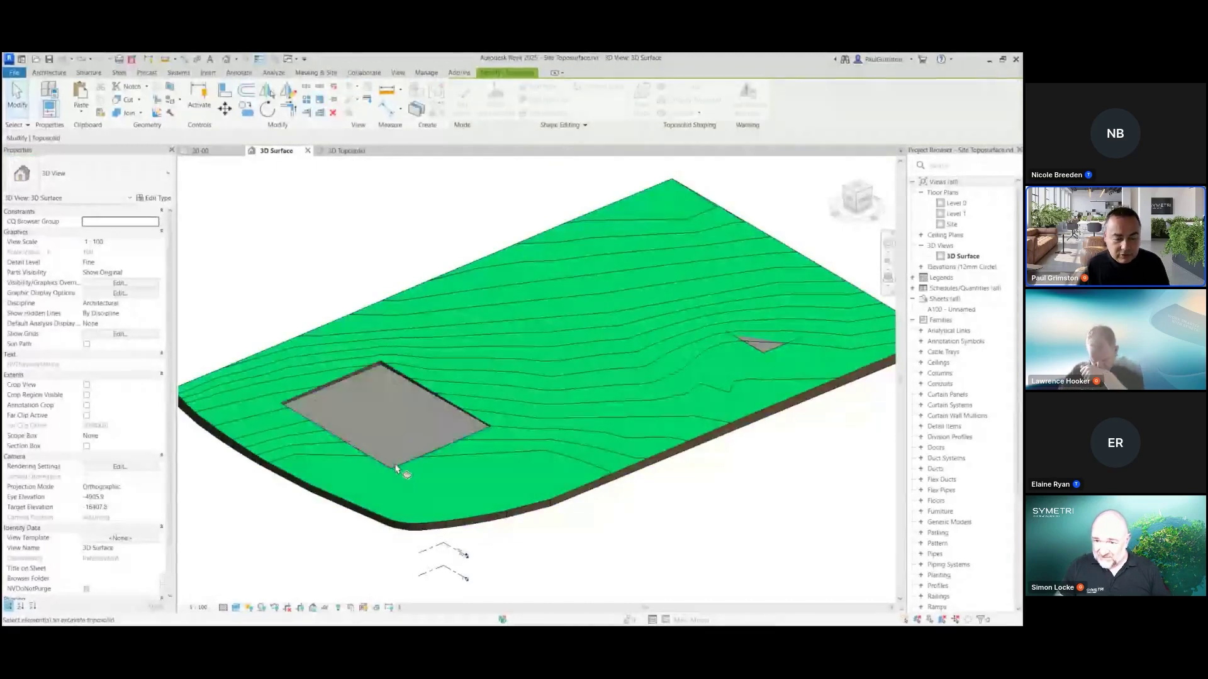
left_click(482, 397)
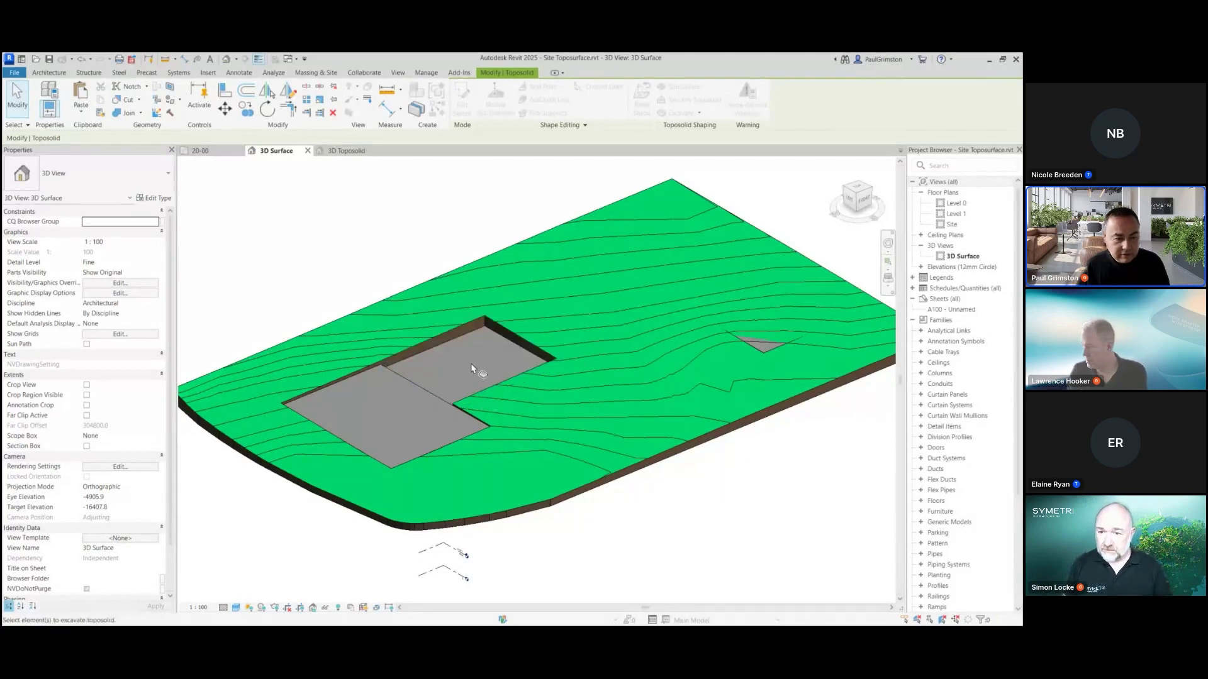
left_click(17, 101)
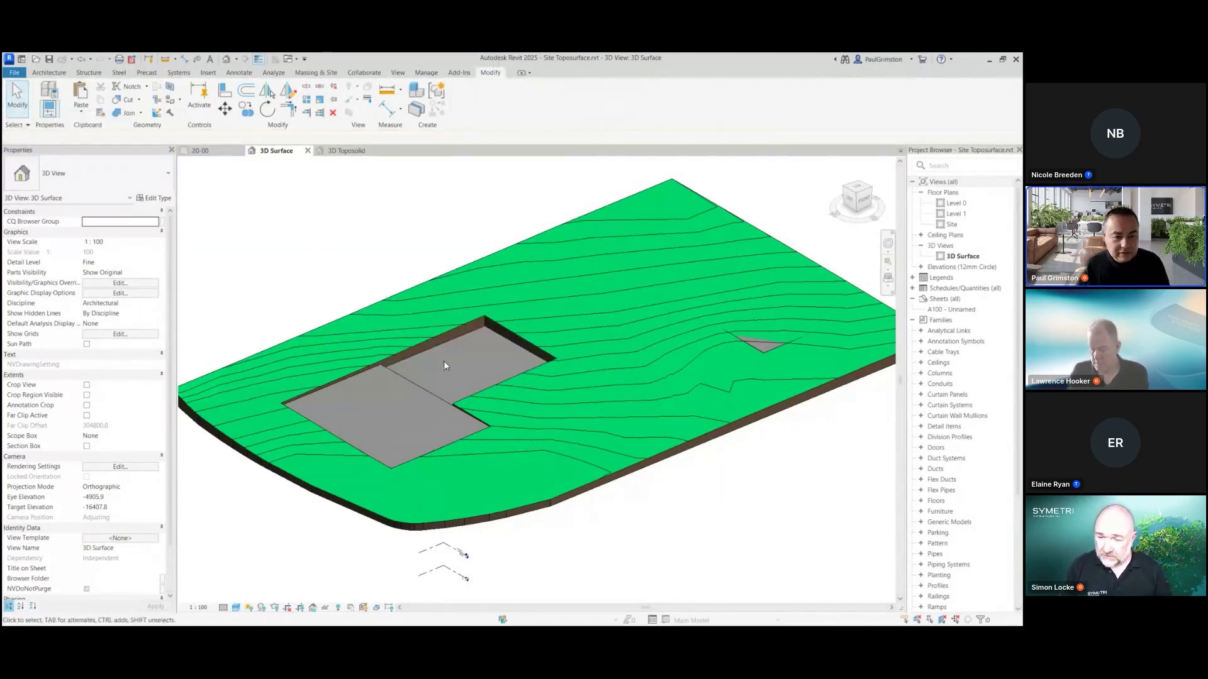
Step: Examine the properties of the rear excavated floor and of the long, narrow sloped floor
left_click(453, 346)
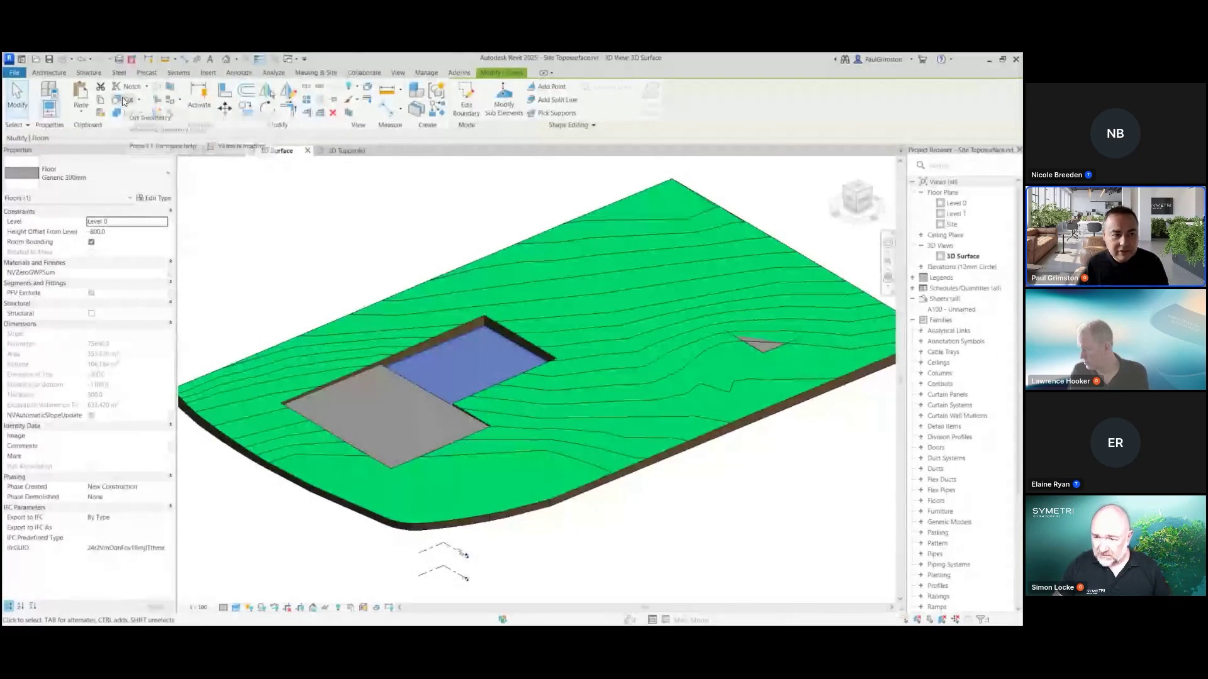
left_click(450, 350)
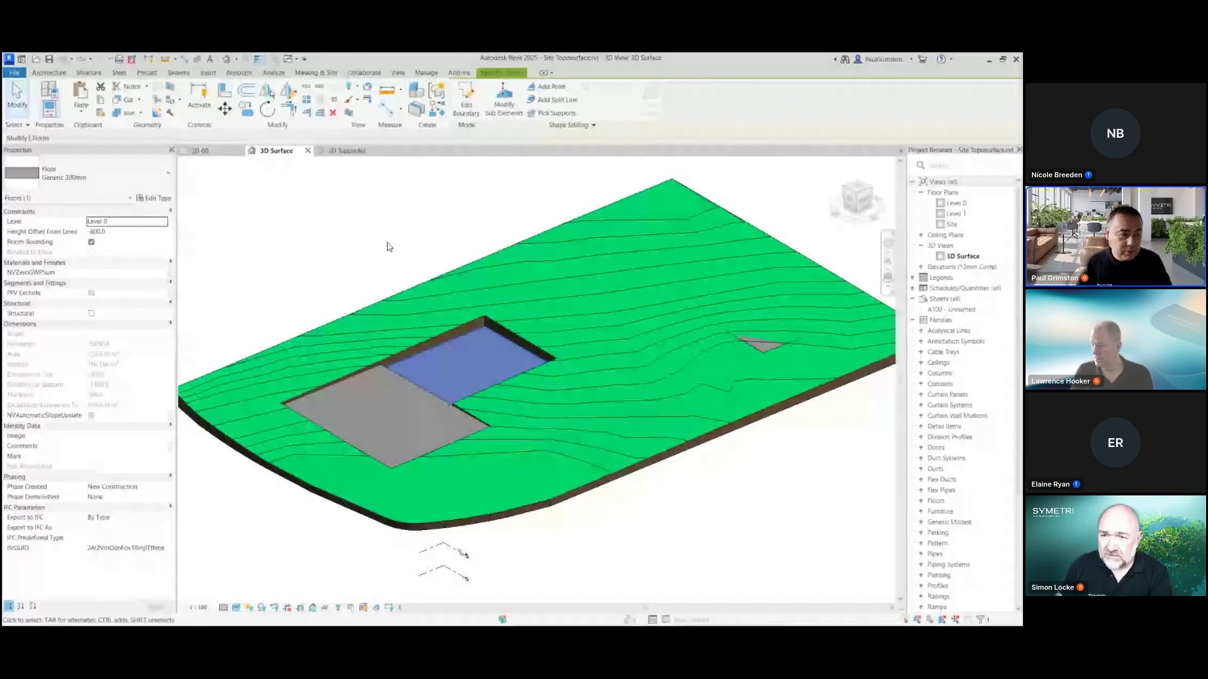
left_click(772, 349)
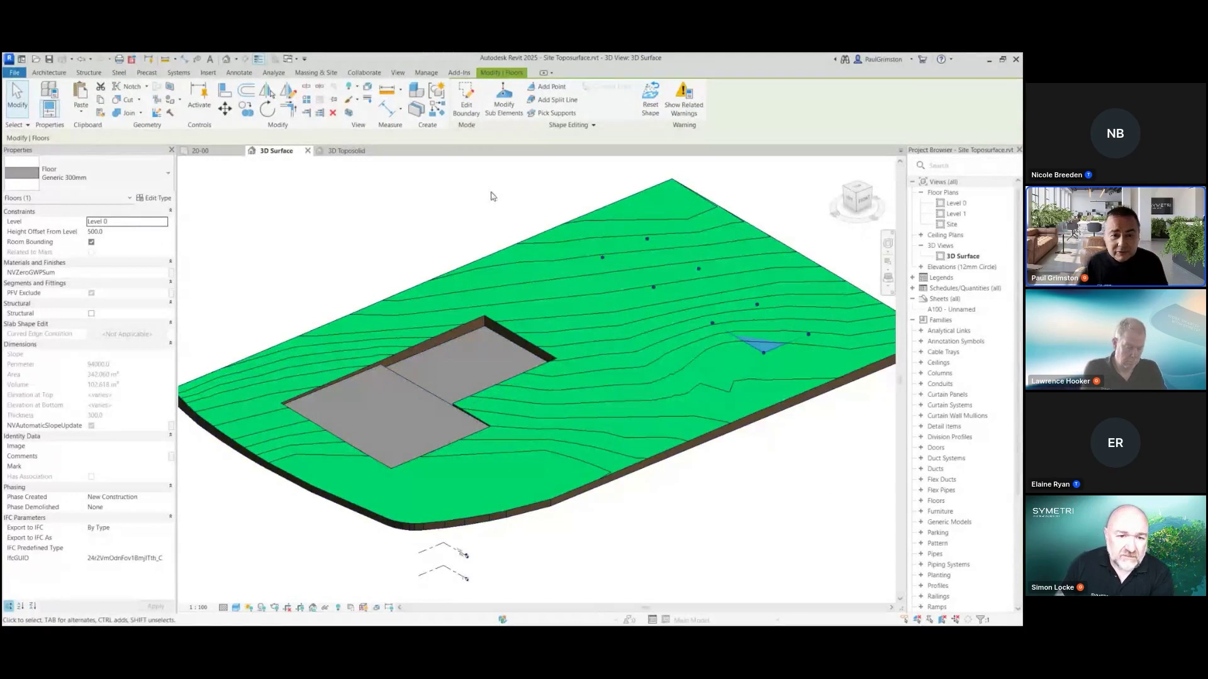
left_click(570, 173)
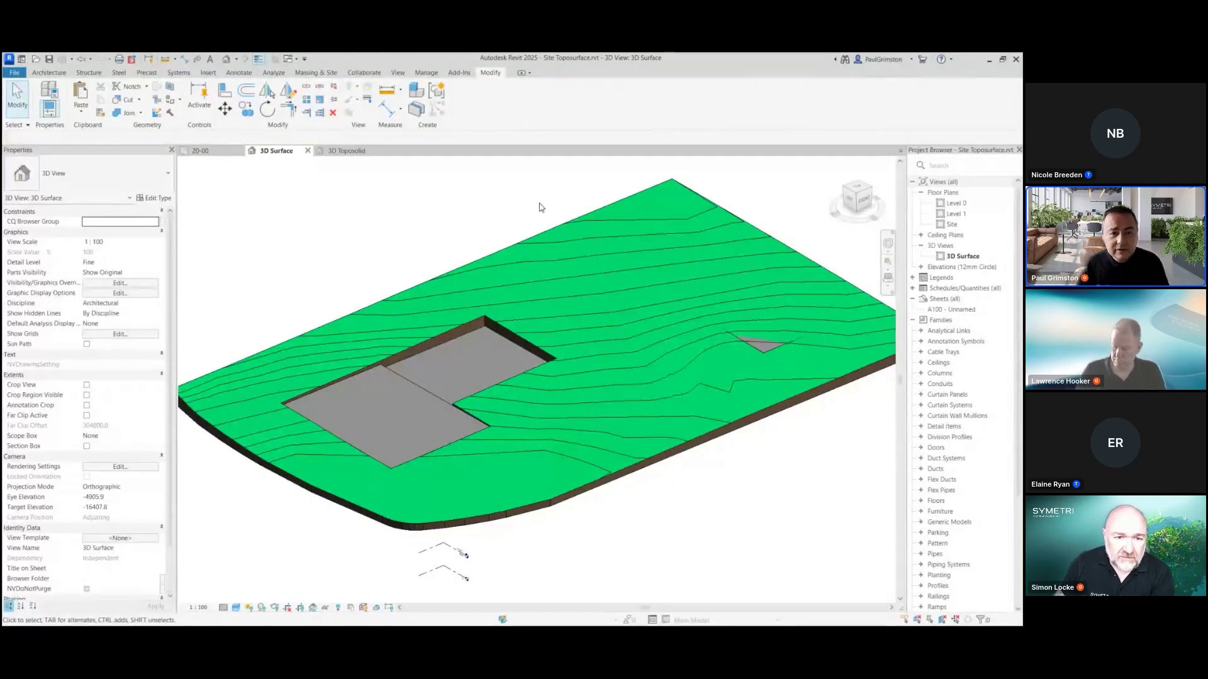
Step: Excavate the toposolid with the long, narrow sloped floor
left_click(550, 231)
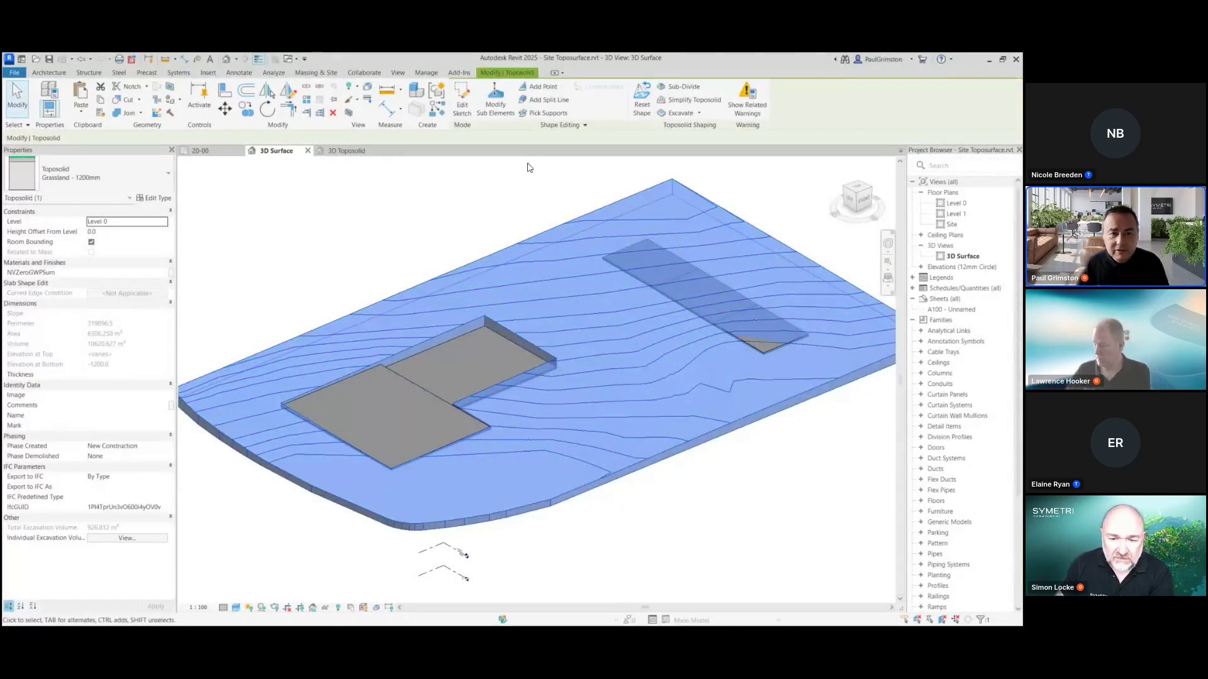
left_click(529, 167)
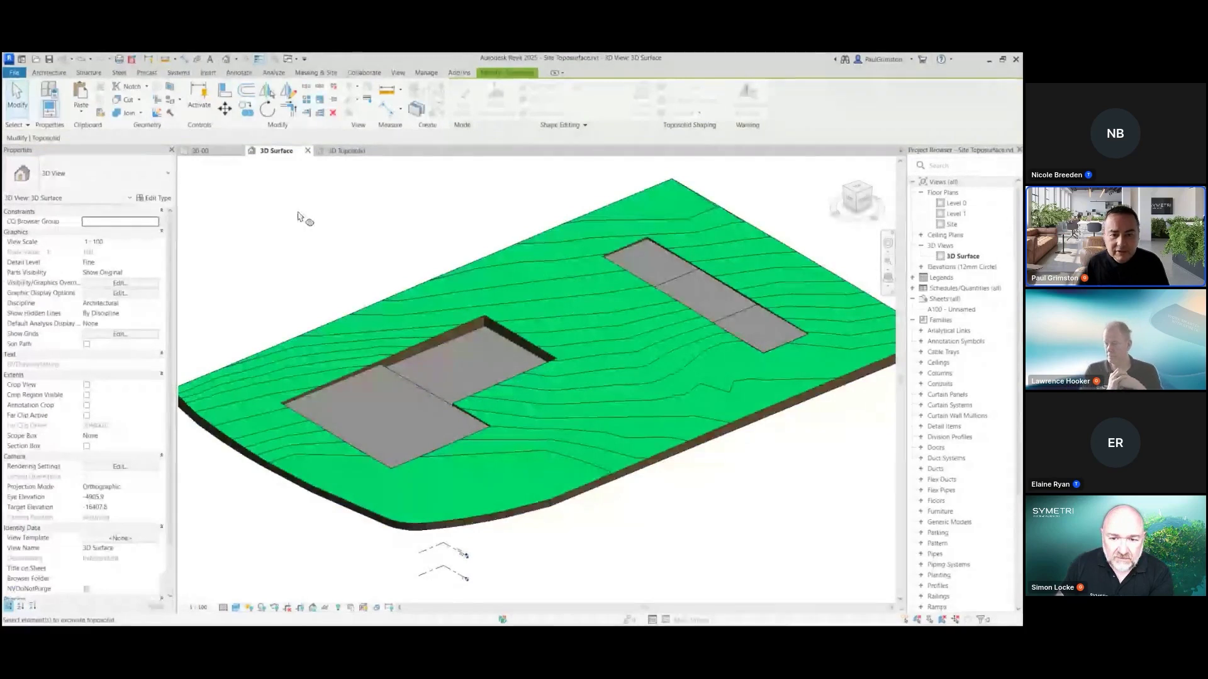
left_click(17, 101)
Step: Examine the sloped floor's excavation in the toposolid from a low, close-up 3D angle
middle_click_drag(687, 386, 522, 292, "shift")
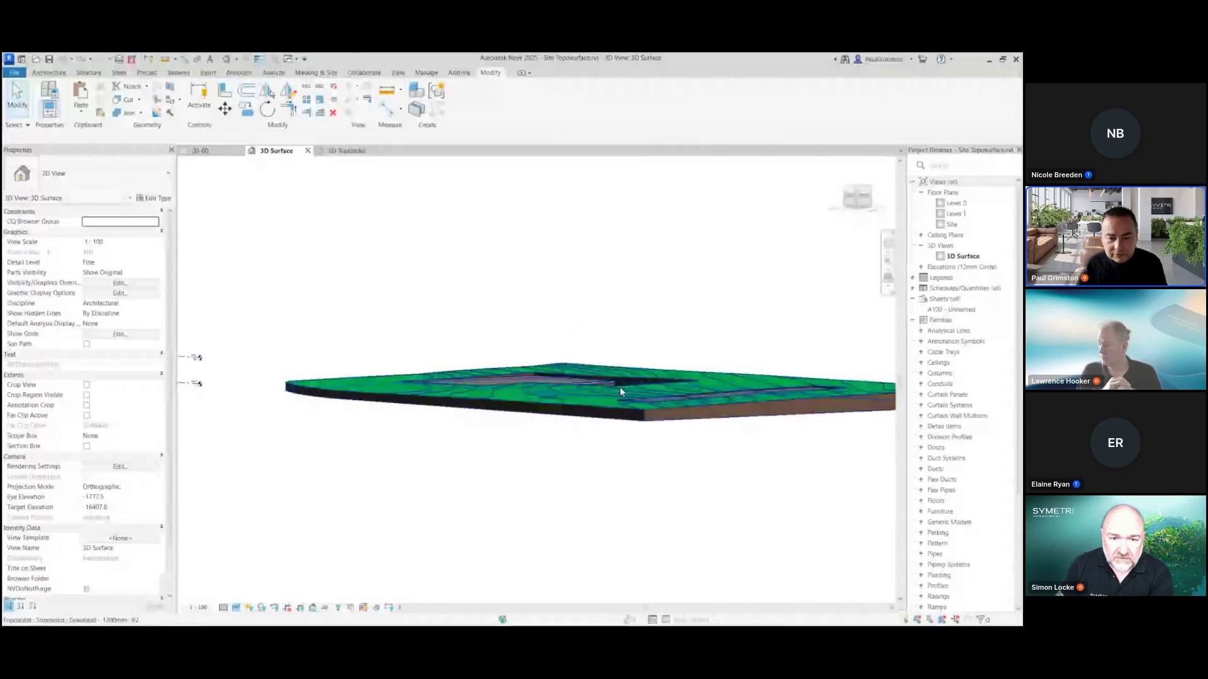
scroll(728, 391, "up", 3)
middle_click_drag(695, 380, 612, 397, "shift")
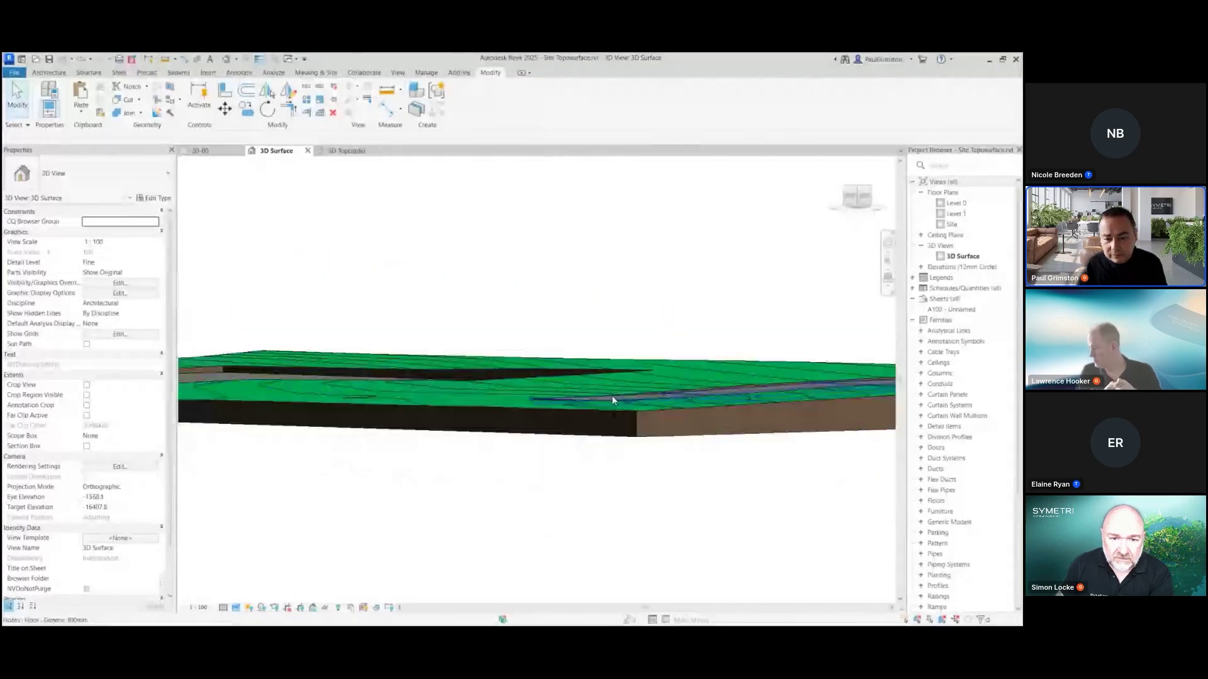
Step: Review the list of individual excavation volumes stored on the toposolid
middle_click_drag(672, 506, 590, 478)
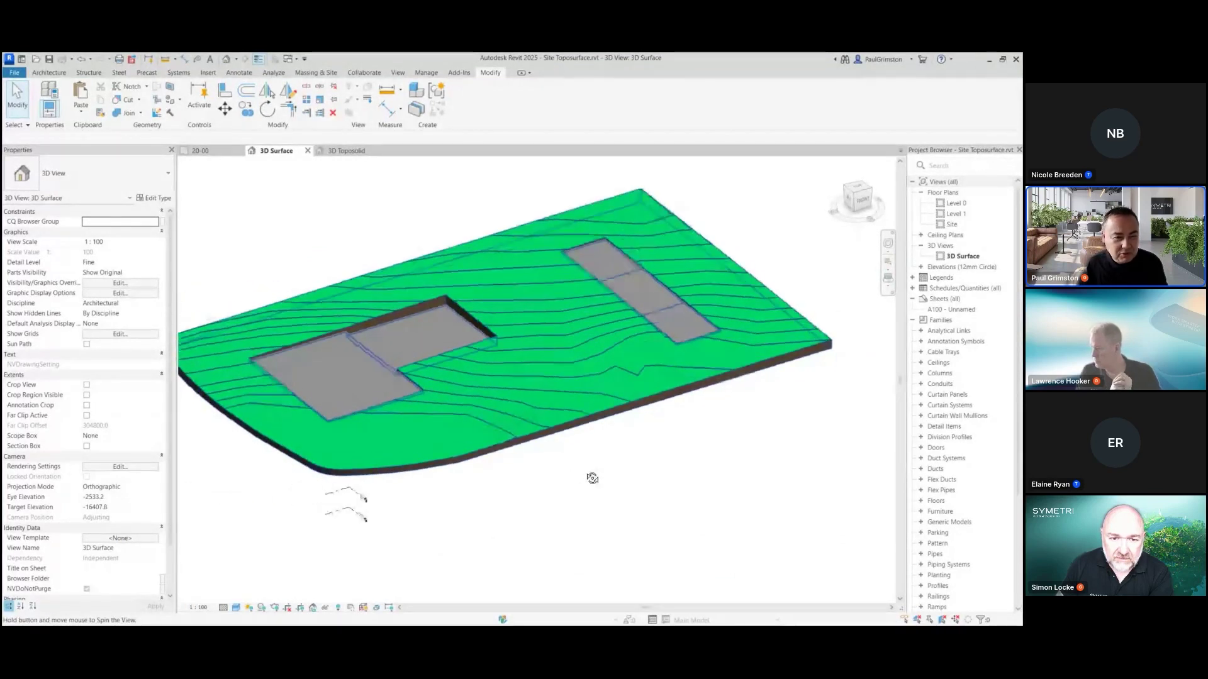
middle_click_drag(522, 350, 582, 393)
scroll(591, 371, "up", 2)
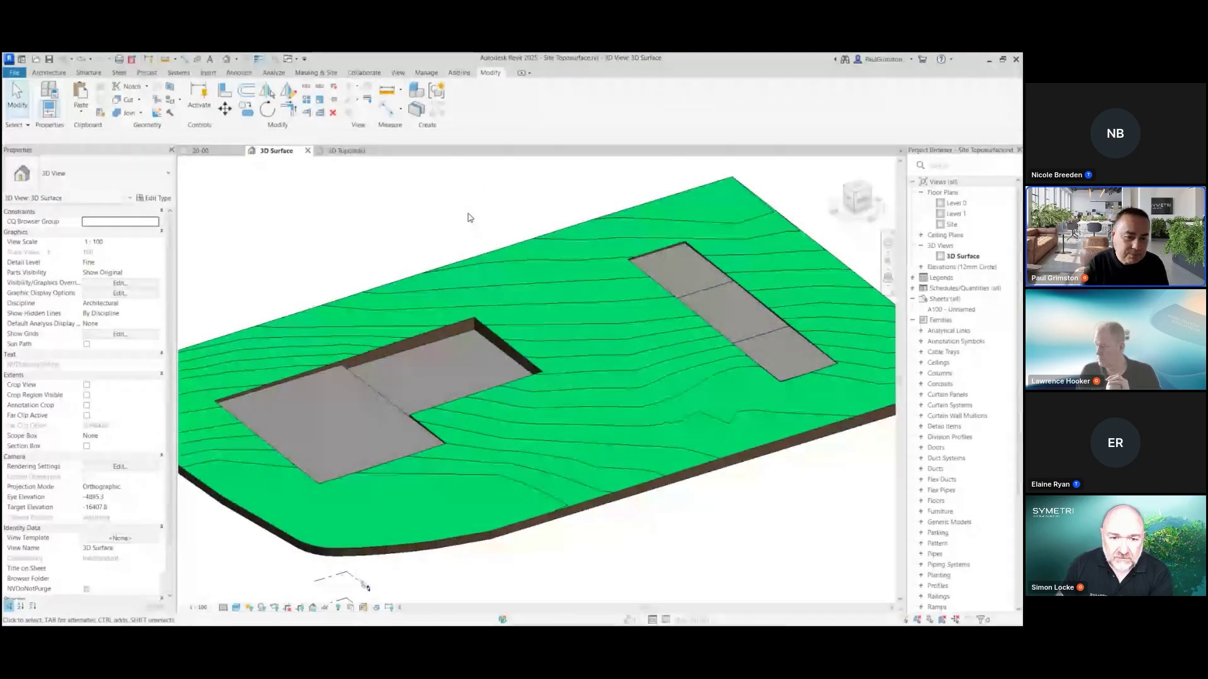
left_click(547, 238)
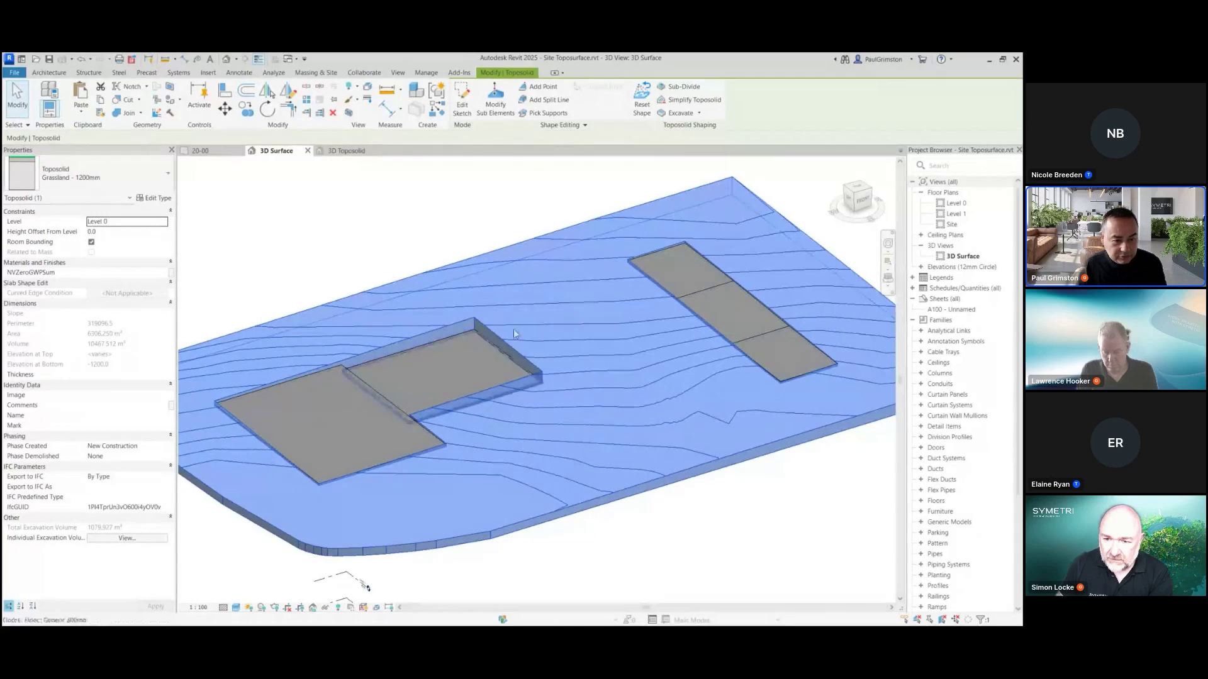
left_click(127, 538)
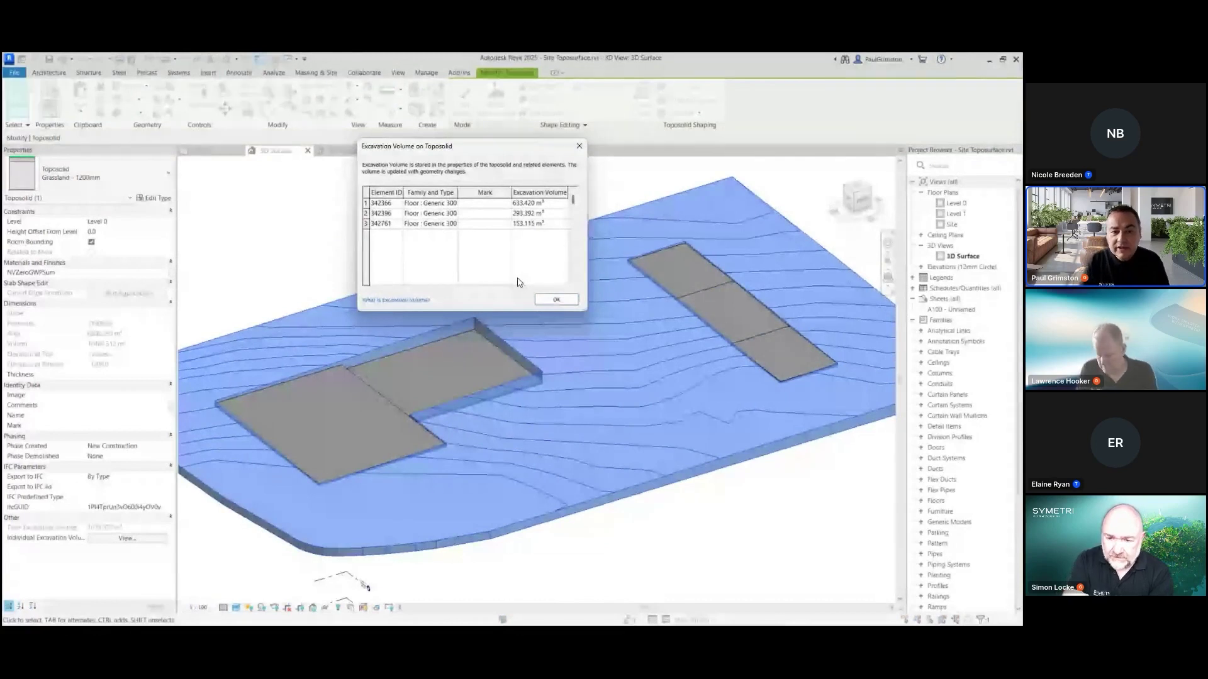
left_click(556, 299)
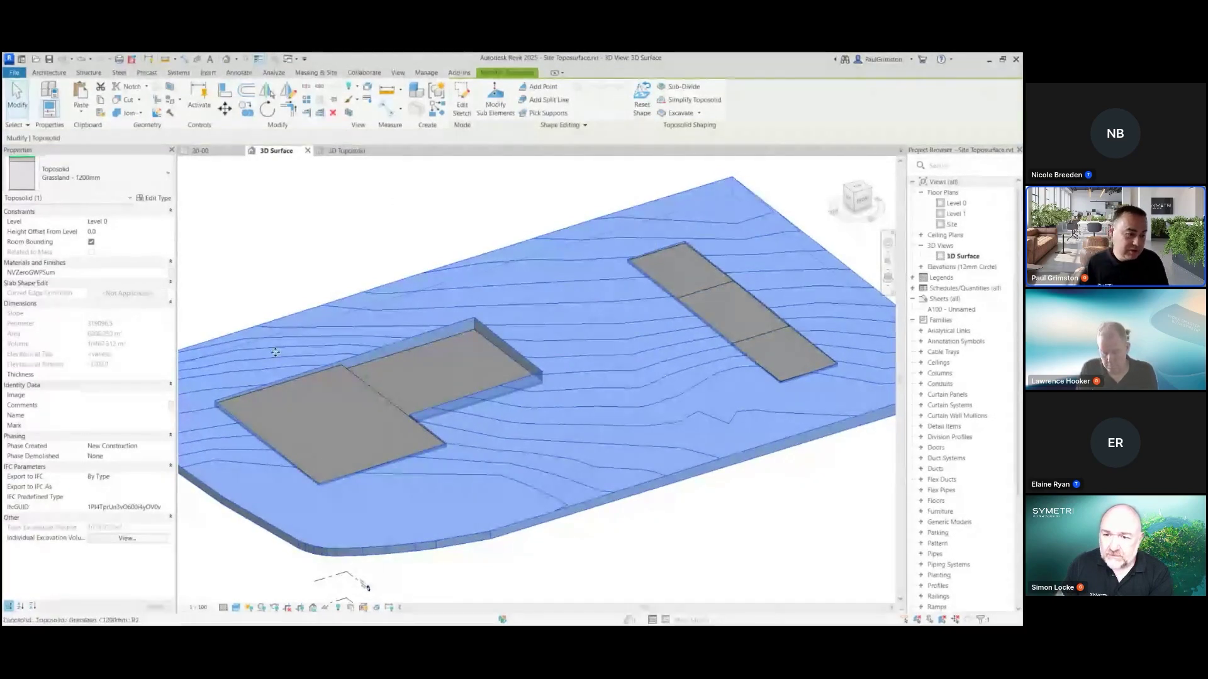
left_click(425, 200)
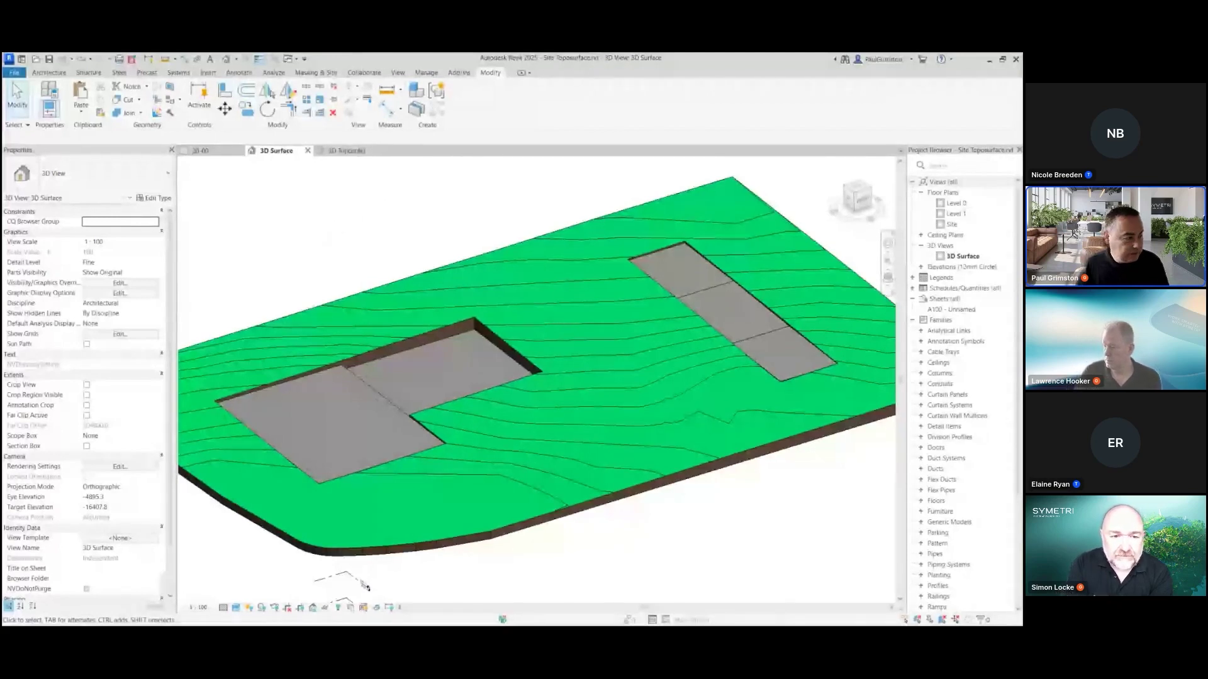
Step: Enable Toposolid Smooth Shading in the 3D Toposolid view of the Site Toposolid project
left_click(346, 152)
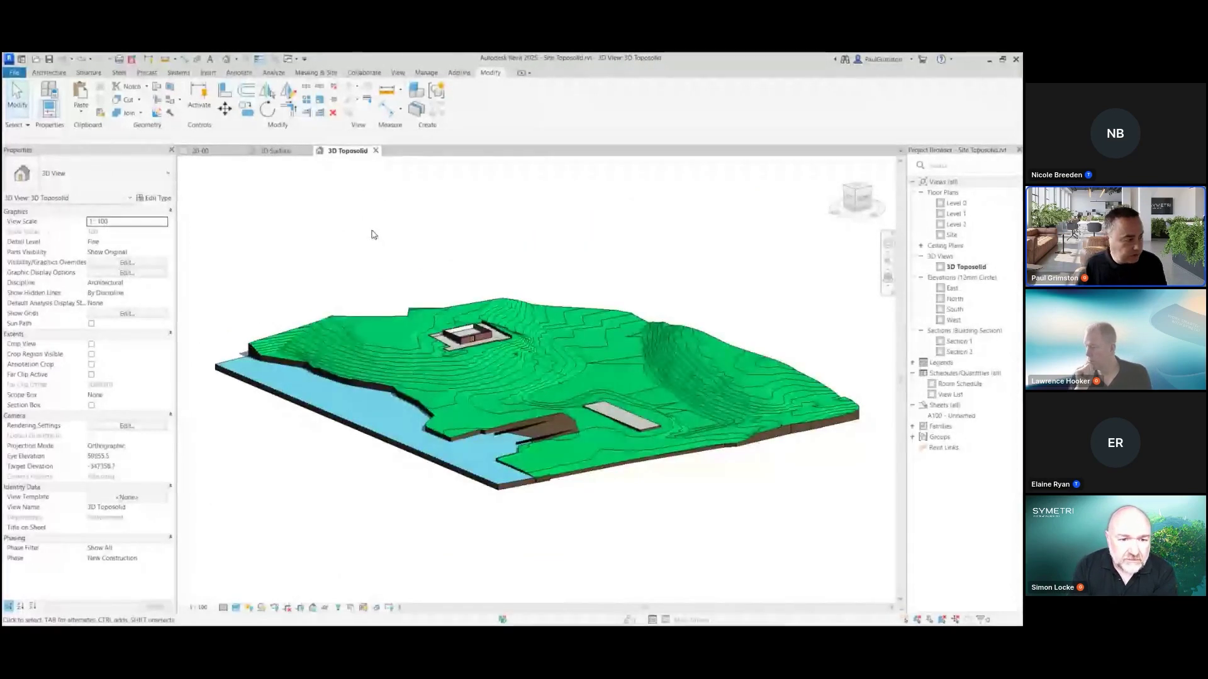
middle_click_drag(594, 248, 624, 289, "shift")
scroll(827, 346, "up", 5)
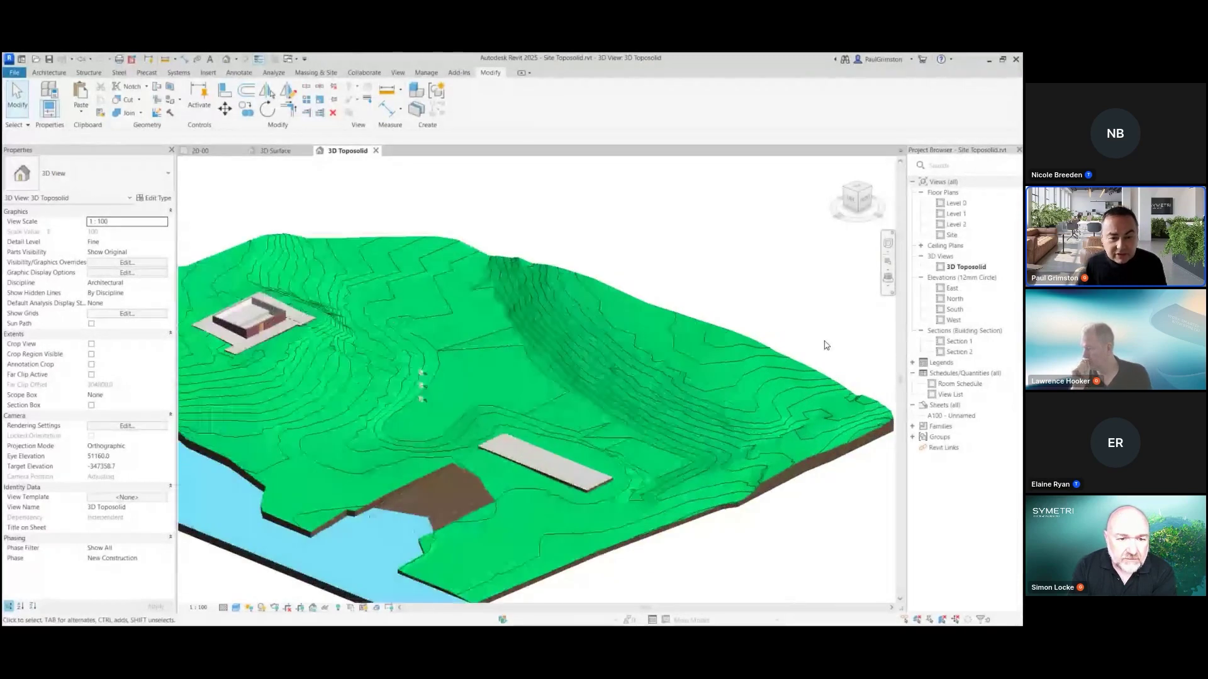
middle_click_drag(595, 417, 644, 297, "shift")
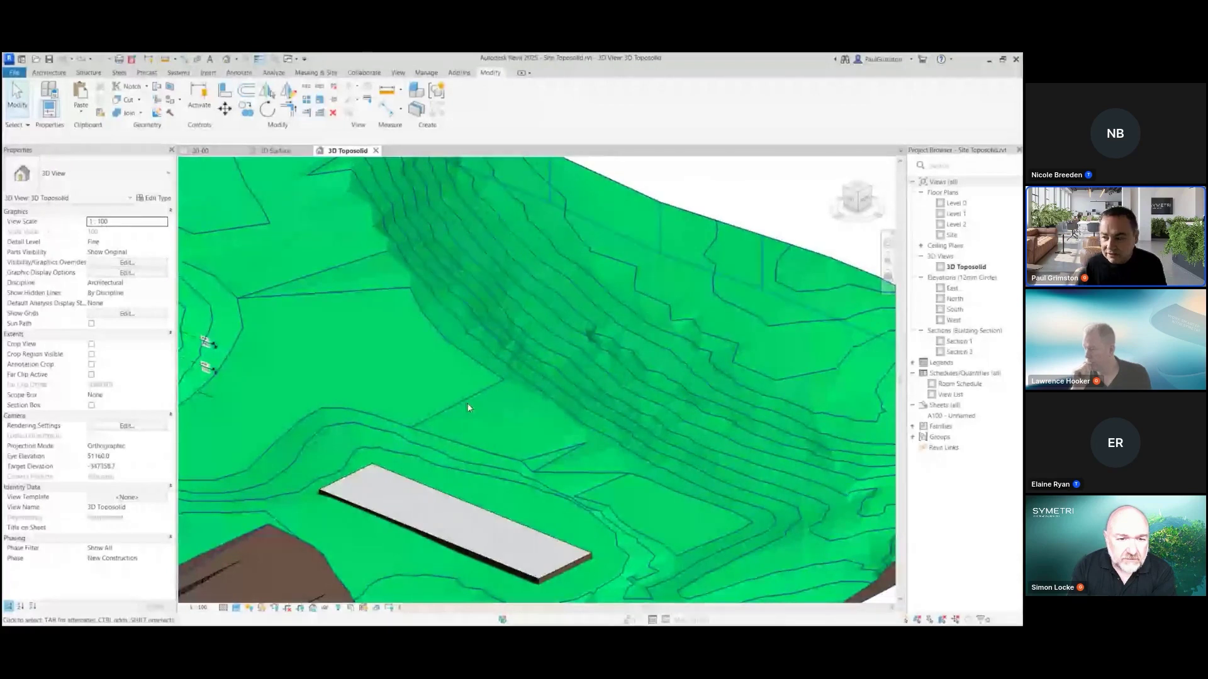
left_click(542, 213)
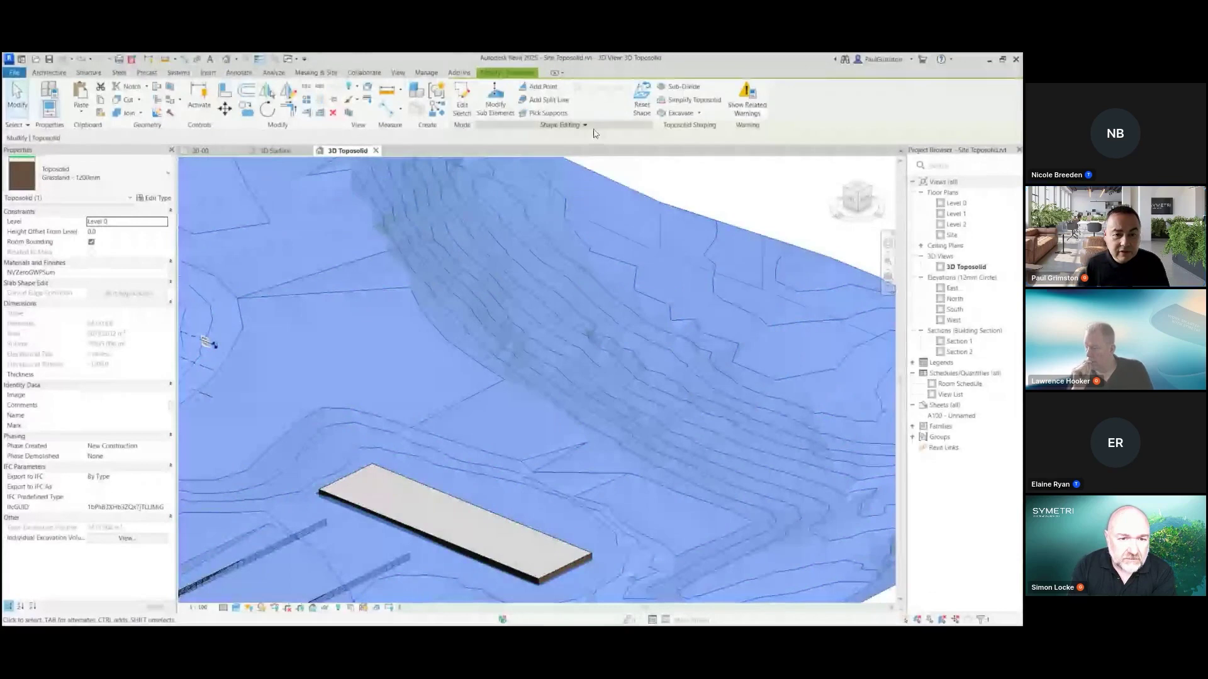
left_click(585, 125)
left_click(648, 158)
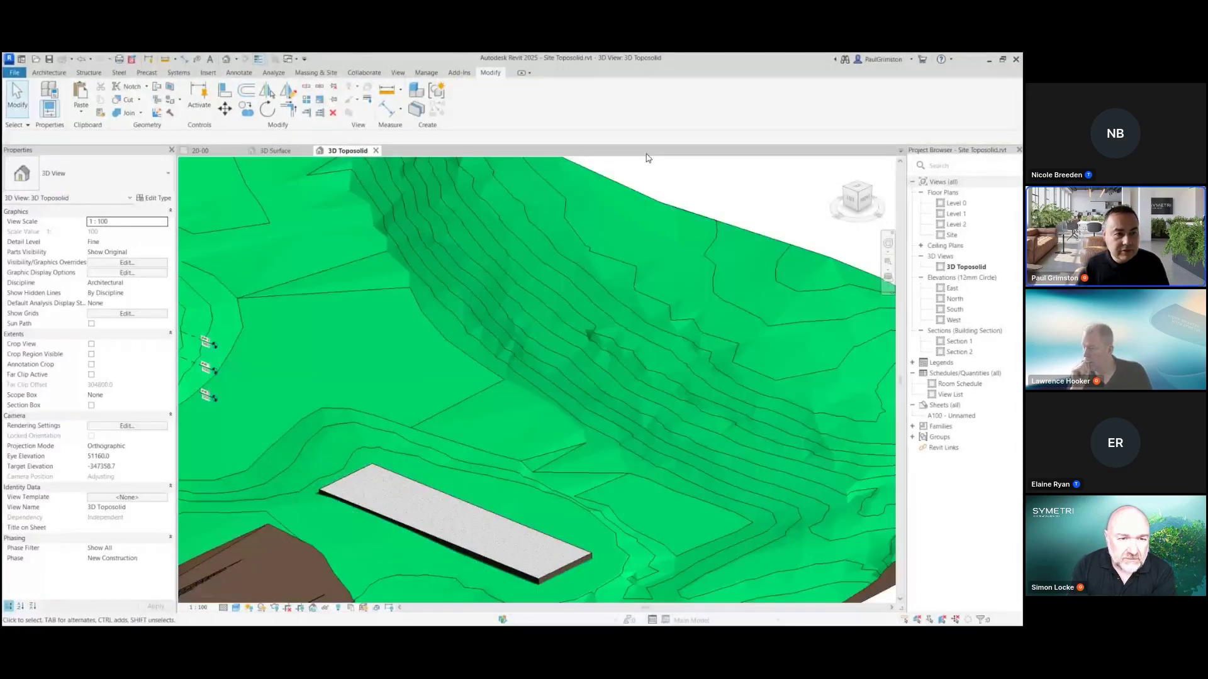
left_click(317, 73)
left_click(394, 130)
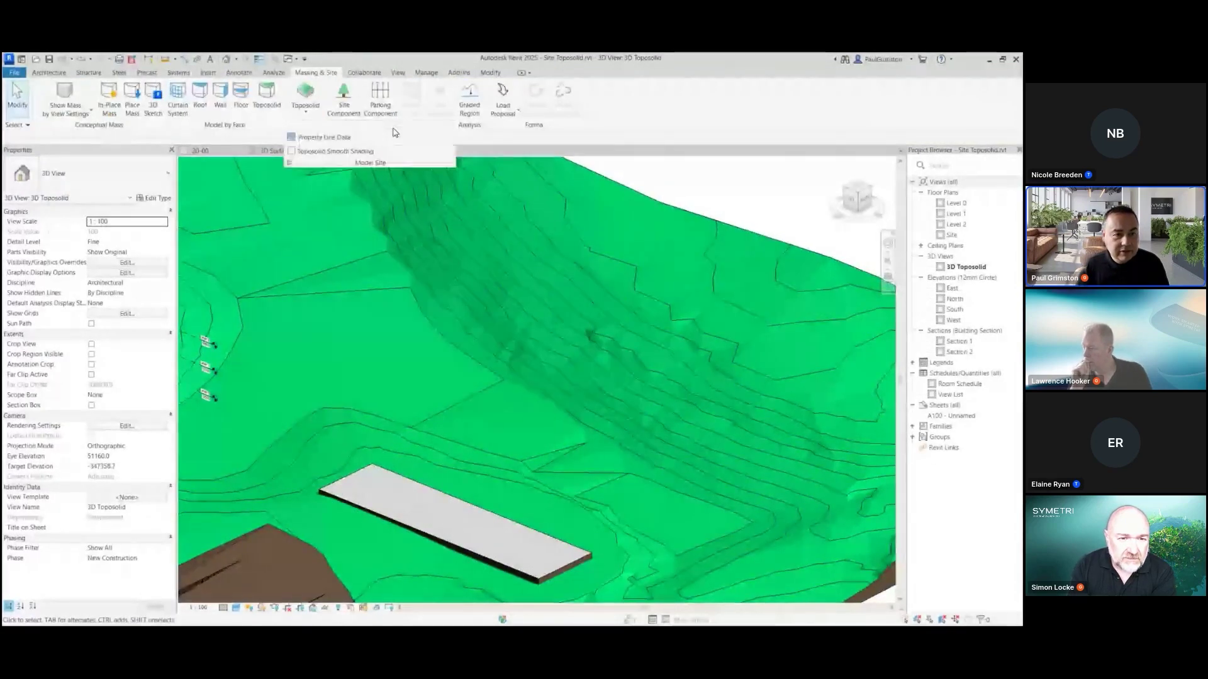
left_click(292, 152)
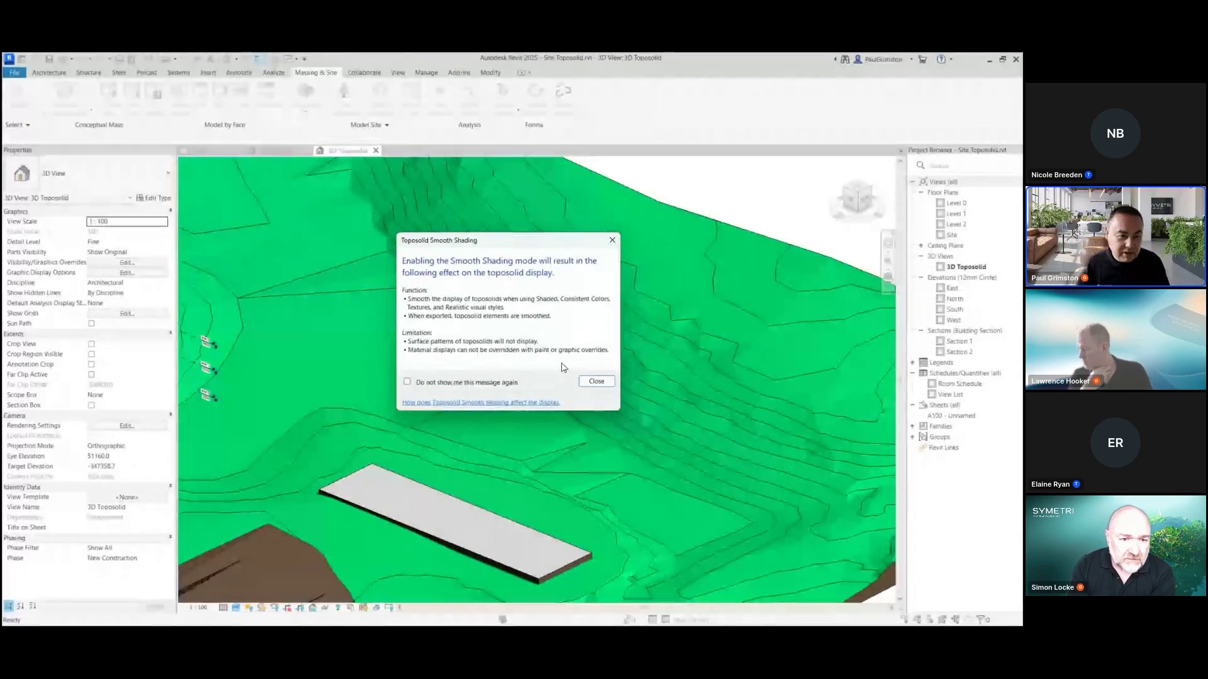
left_click(591, 383)
Step: Examine the smooth-shaded terrain from the hillside to the water, including the building and the rectangular slab
middle_click_drag(637, 339, 588, 372, "shift")
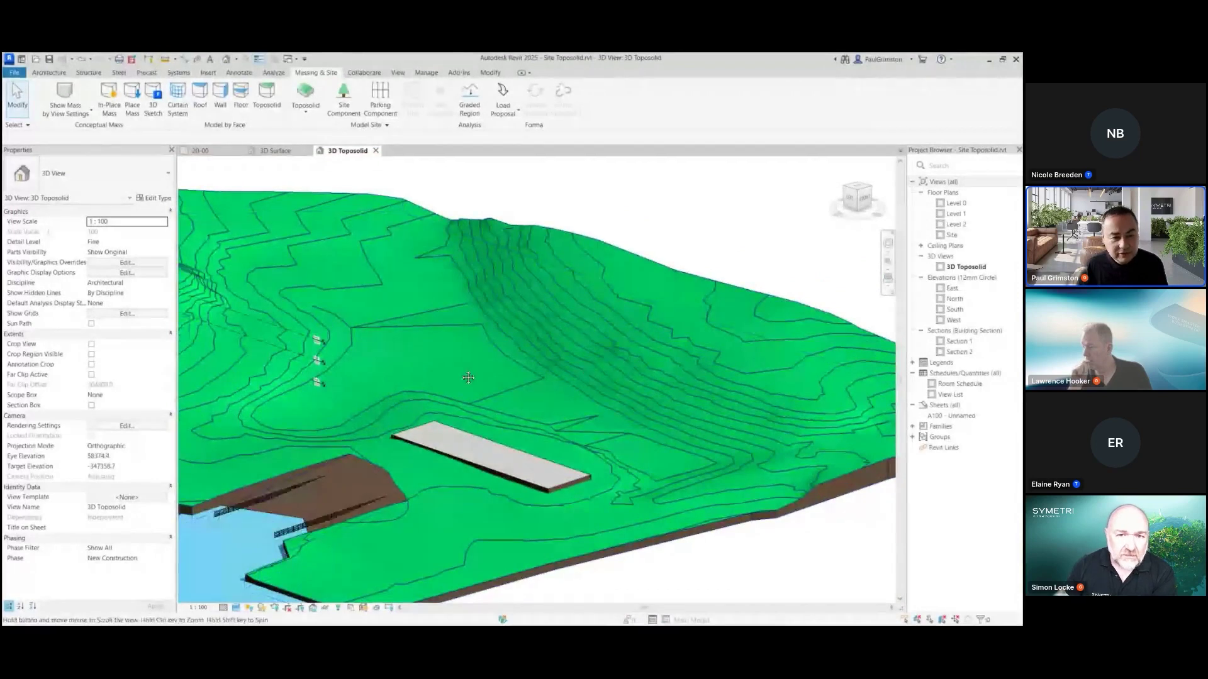
middle_click_drag(468, 378, 509, 354)
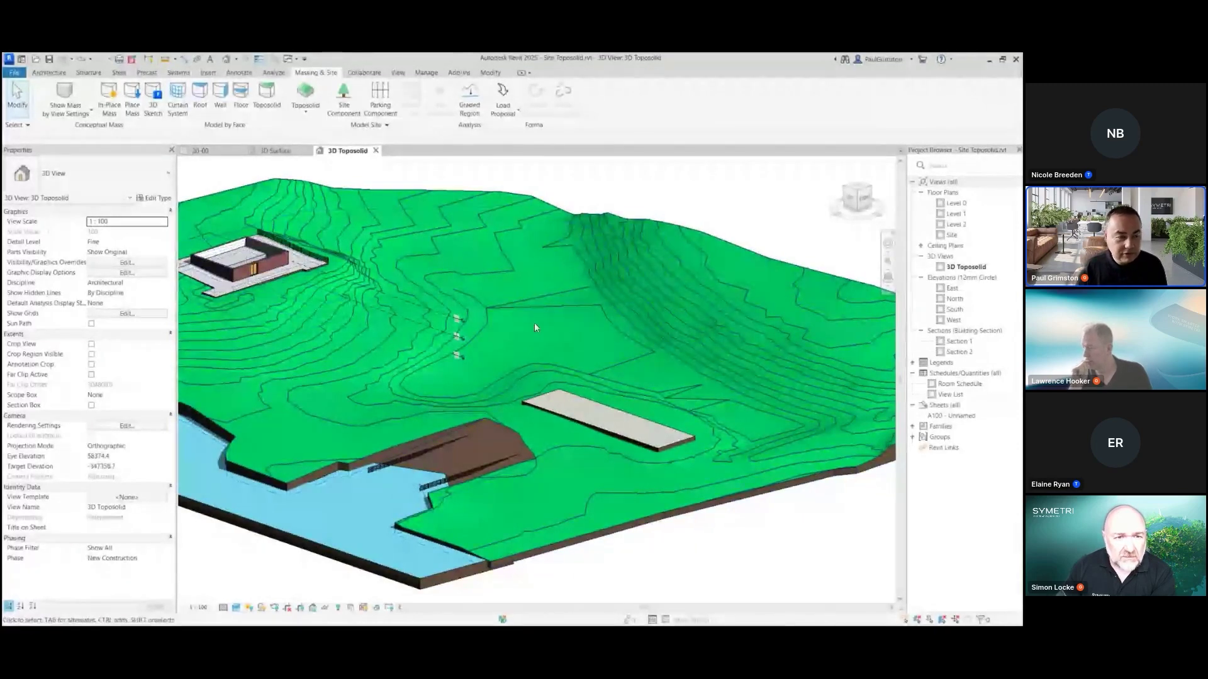
scroll(529, 317, "up", 2)
middle_click_drag(529, 320, 585, 315)
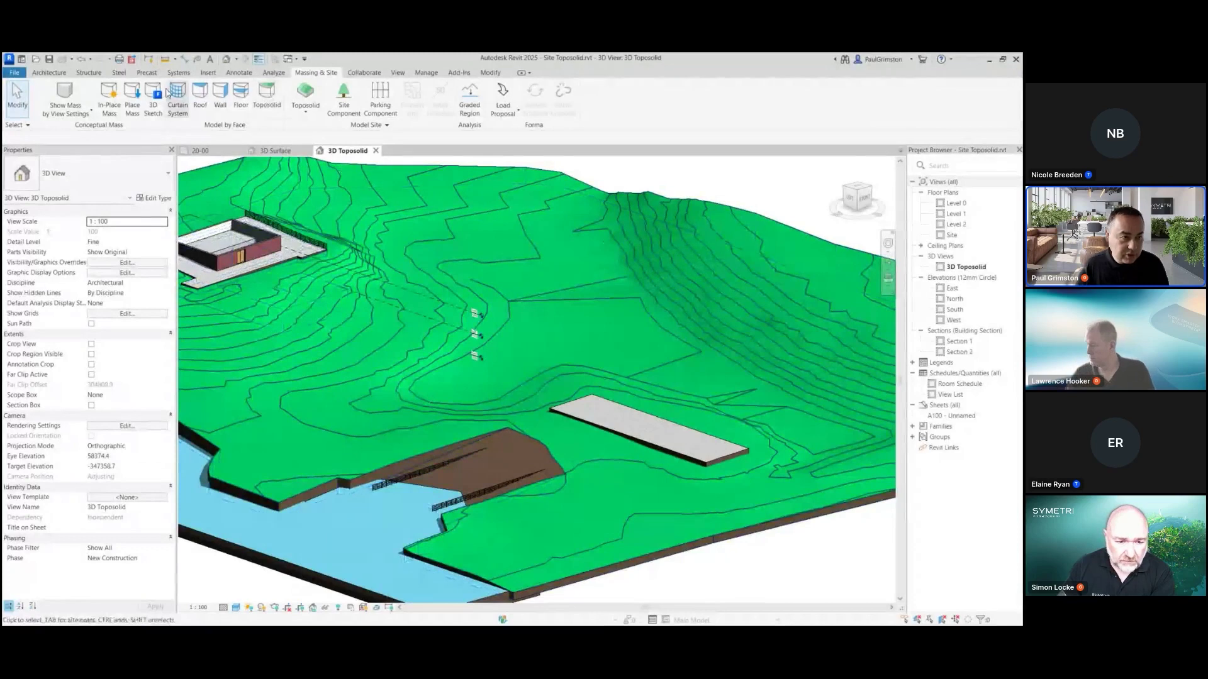
left_click(63, 95)
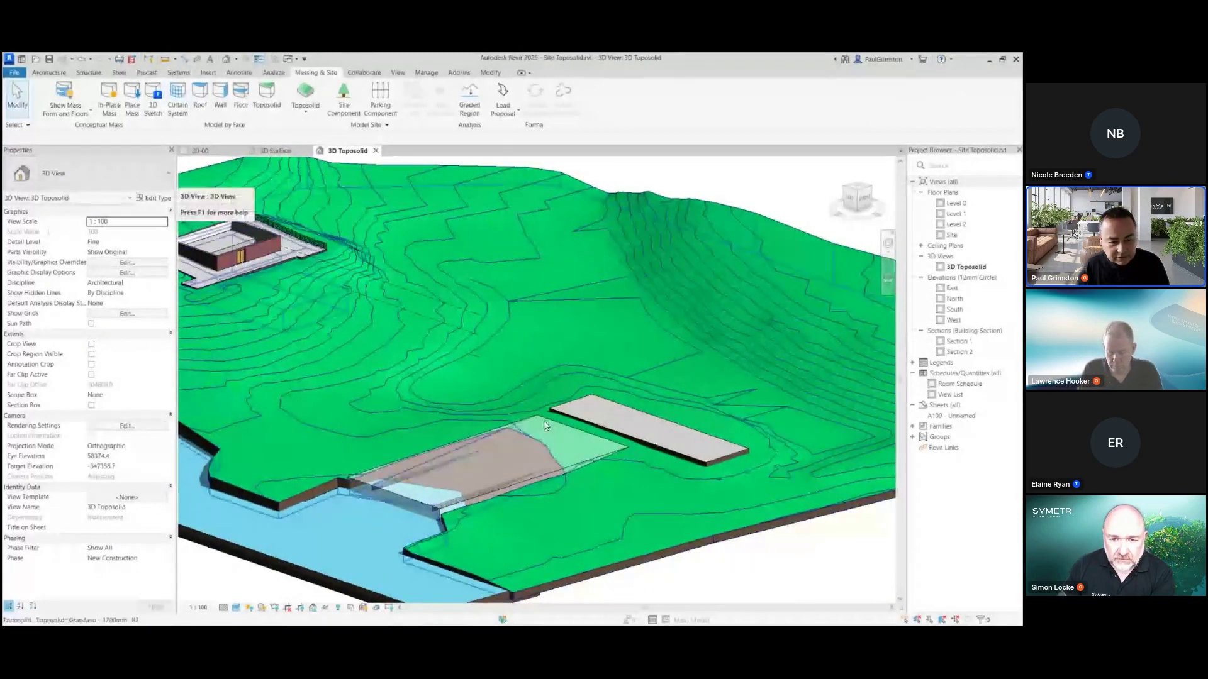
left_click(71, 86)
Step: Rehost both 900 mm pipe railings beside the brown slipway onto the toposolid with Pick New Host
scroll(410, 465, "up", 2)
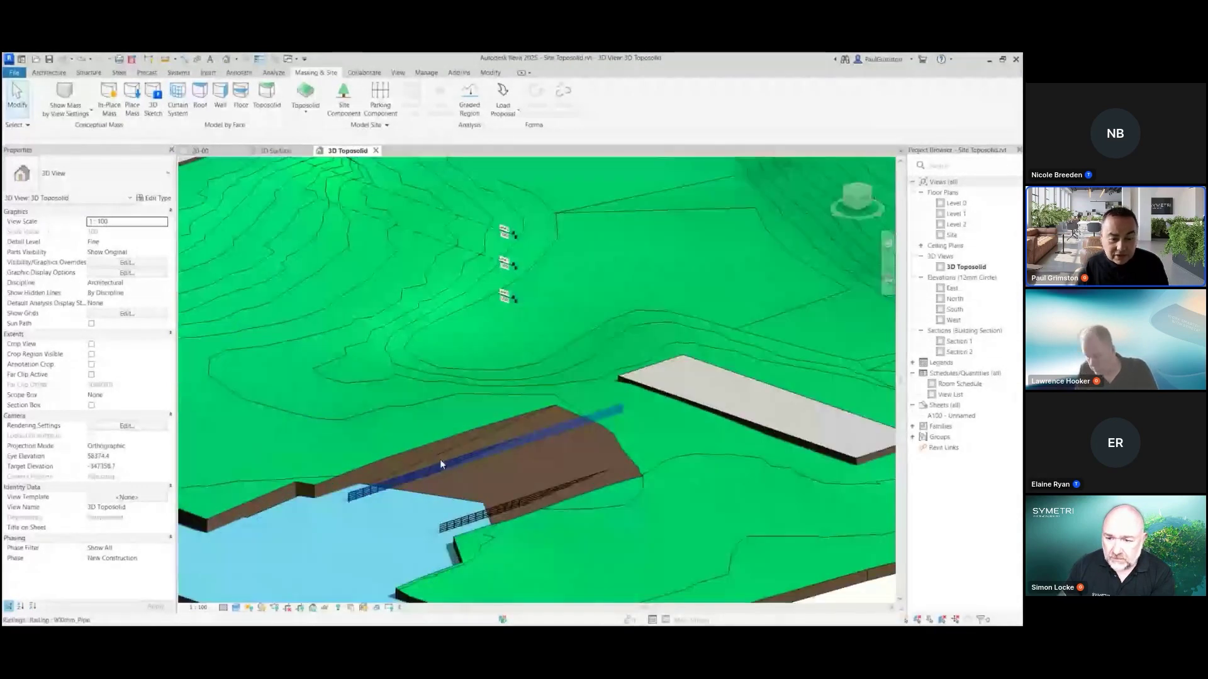
left_click(442, 469)
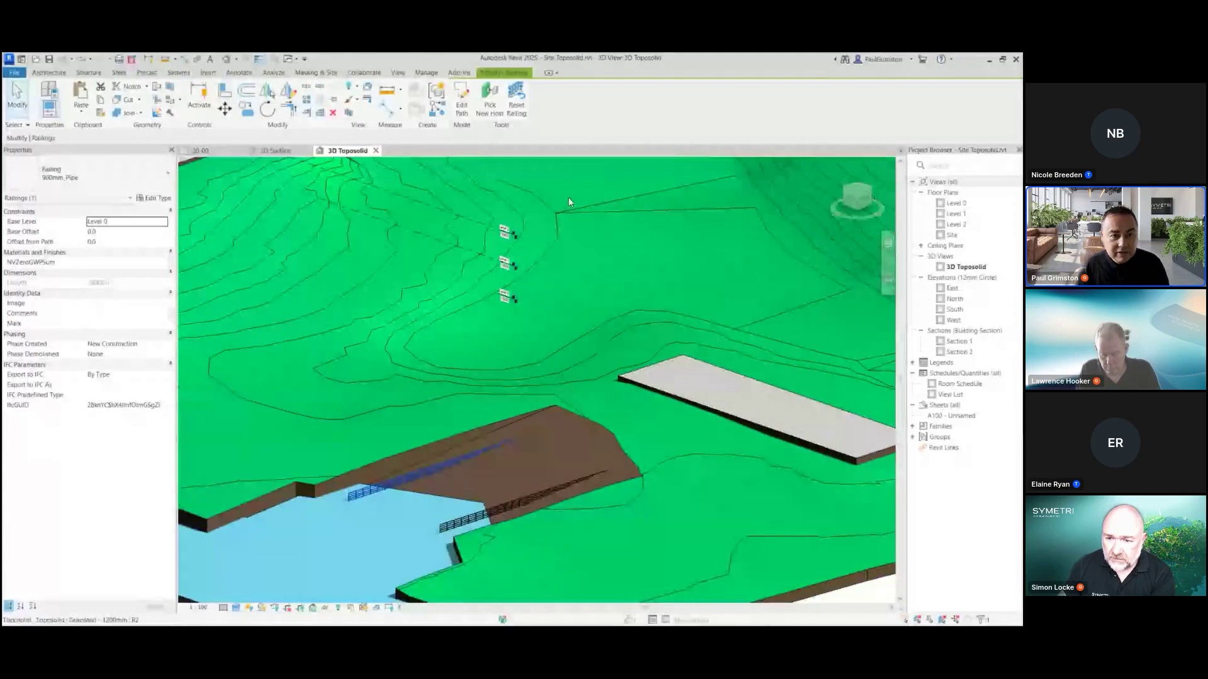
key("Escape")
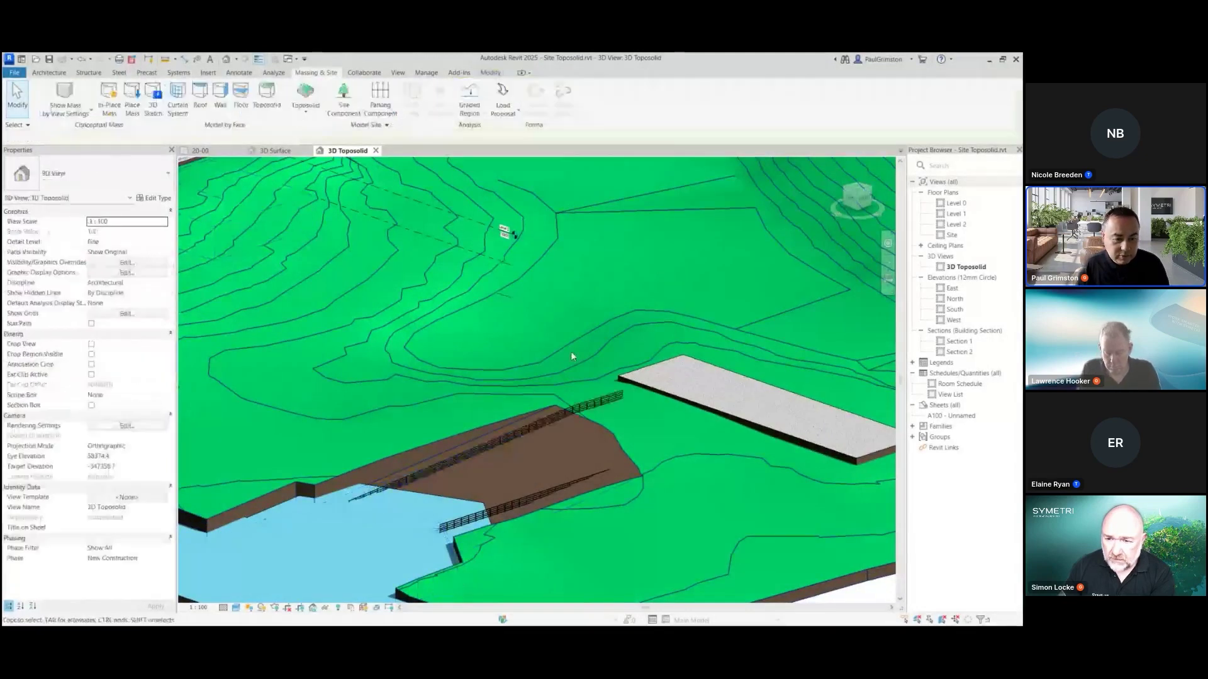
left_click(541, 488)
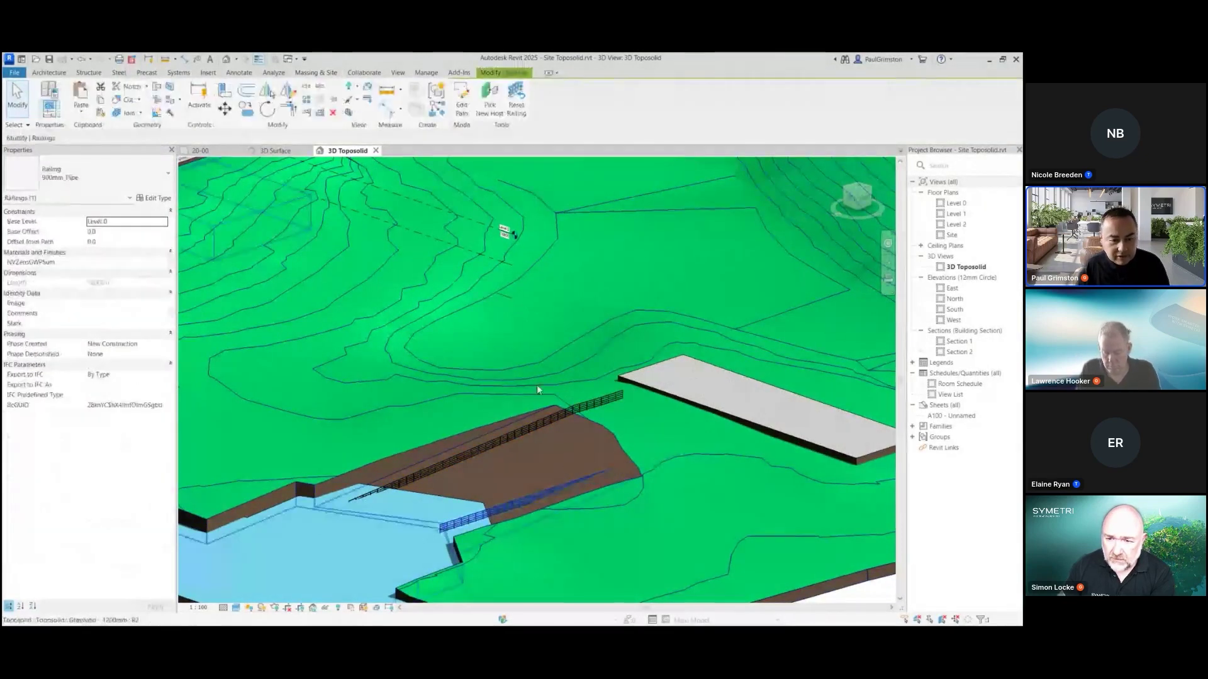
left_click(490, 102)
left_click(477, 312)
key("Escape")
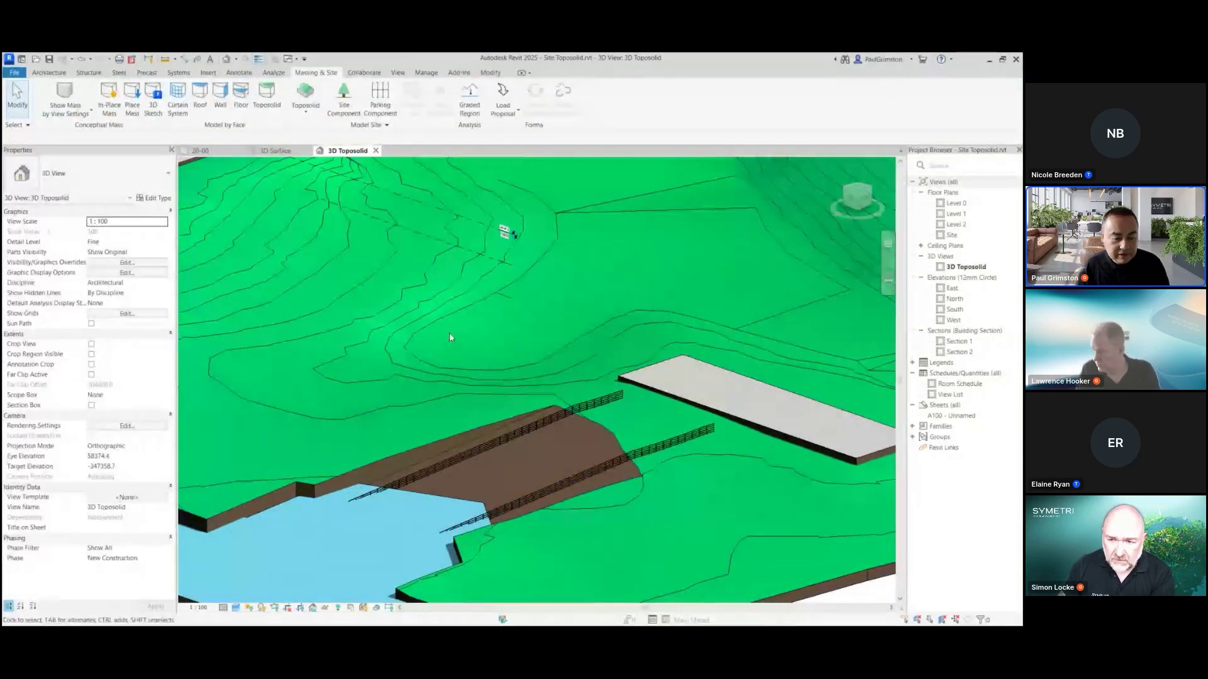
left_click(343, 97)
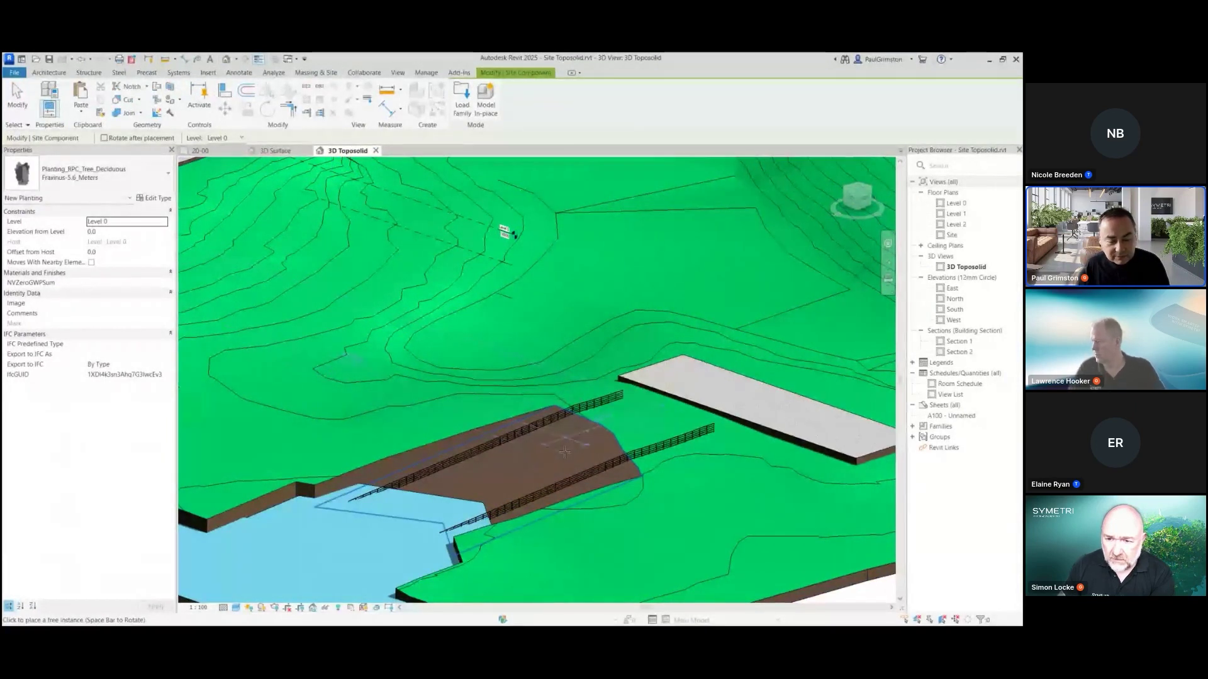
key("Escape")
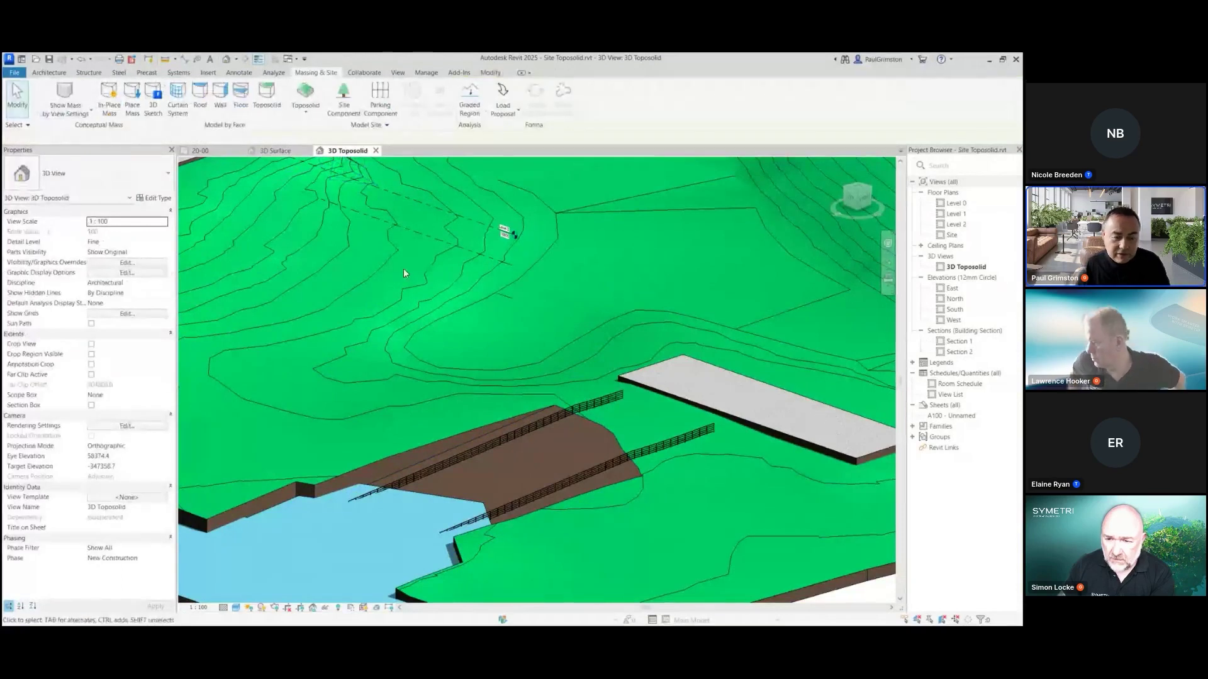
scroll(327, 339, "down", 2)
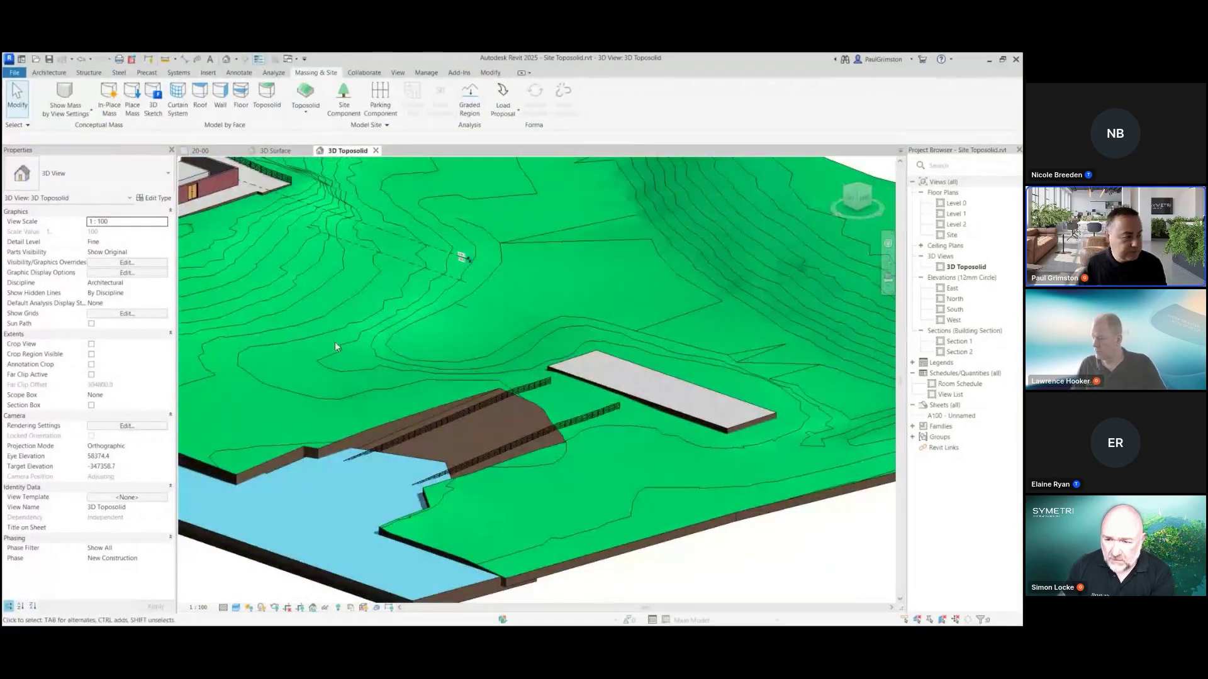
Step: Start adding split lines to the Grassland - 1200mm toposolid with Snap XYZ and an offset from snaps of -50
left_click(534, 330)
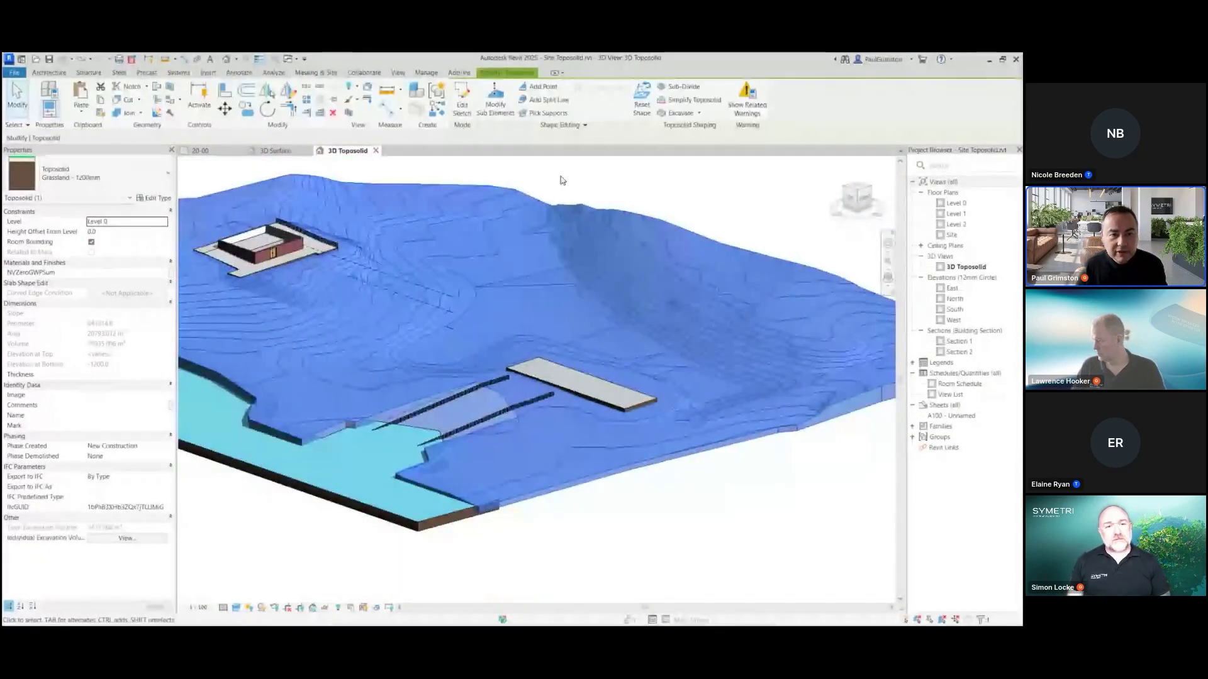
left_click(544, 89)
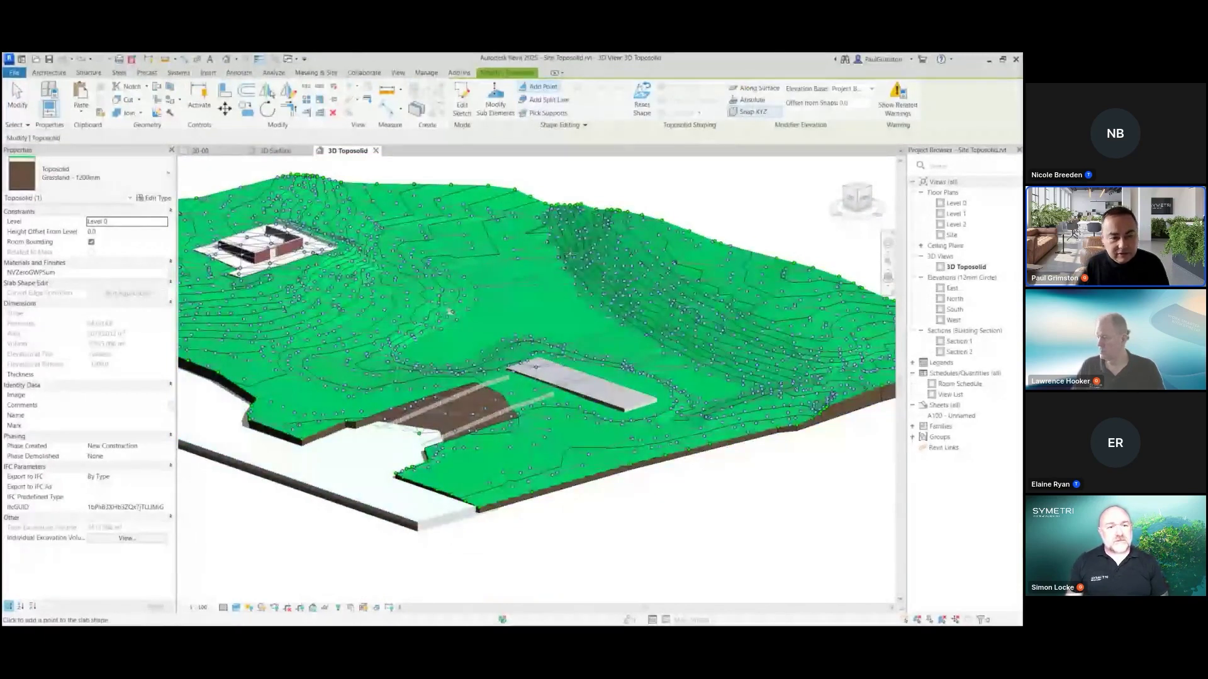
scroll(660, 339, "up", 3)
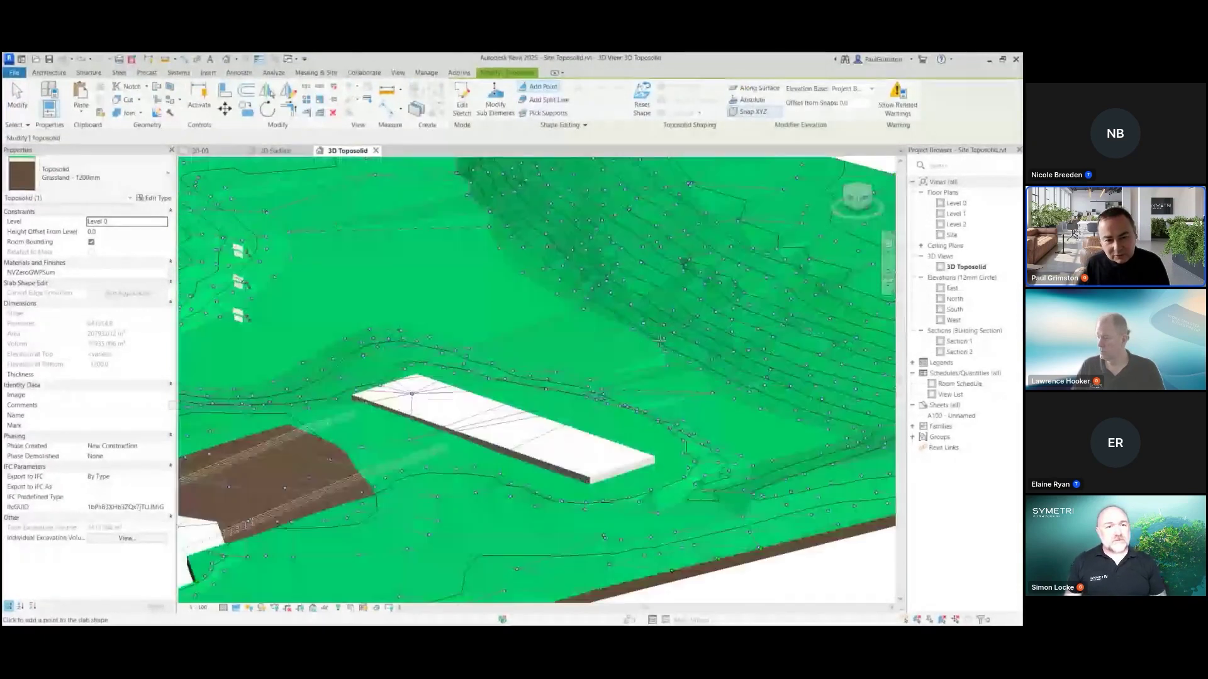
scroll(659, 340, "up", 1)
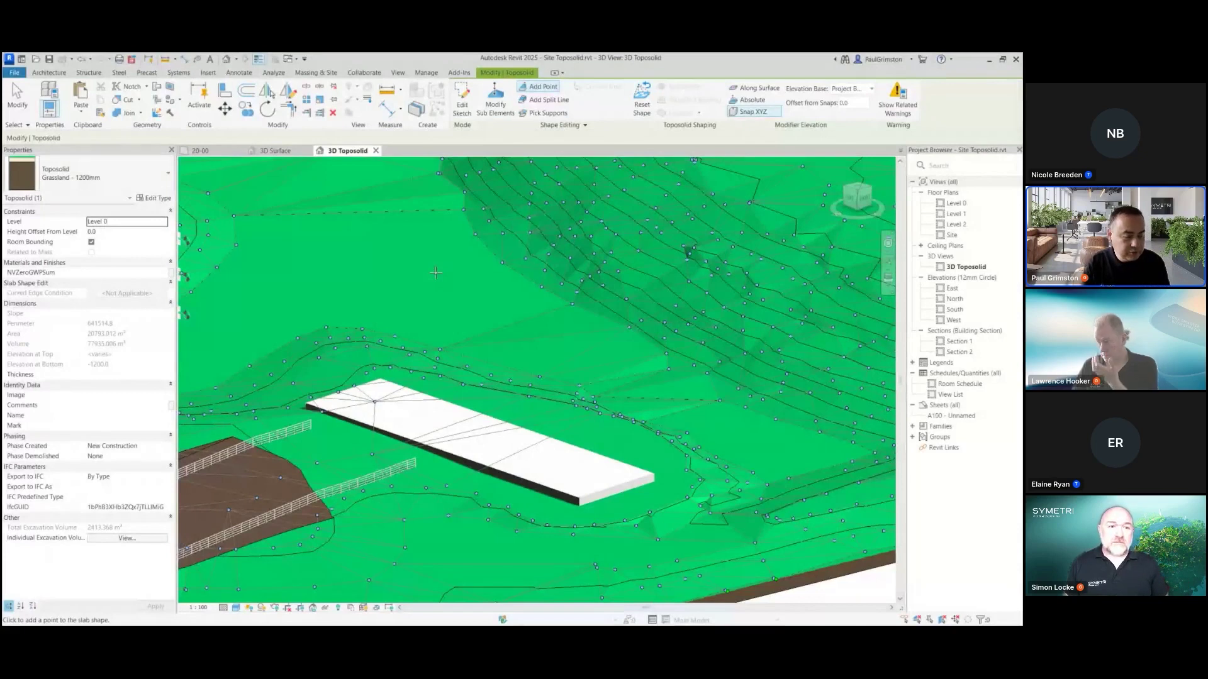
middle_click_drag(465, 296, 591, 352, "shift")
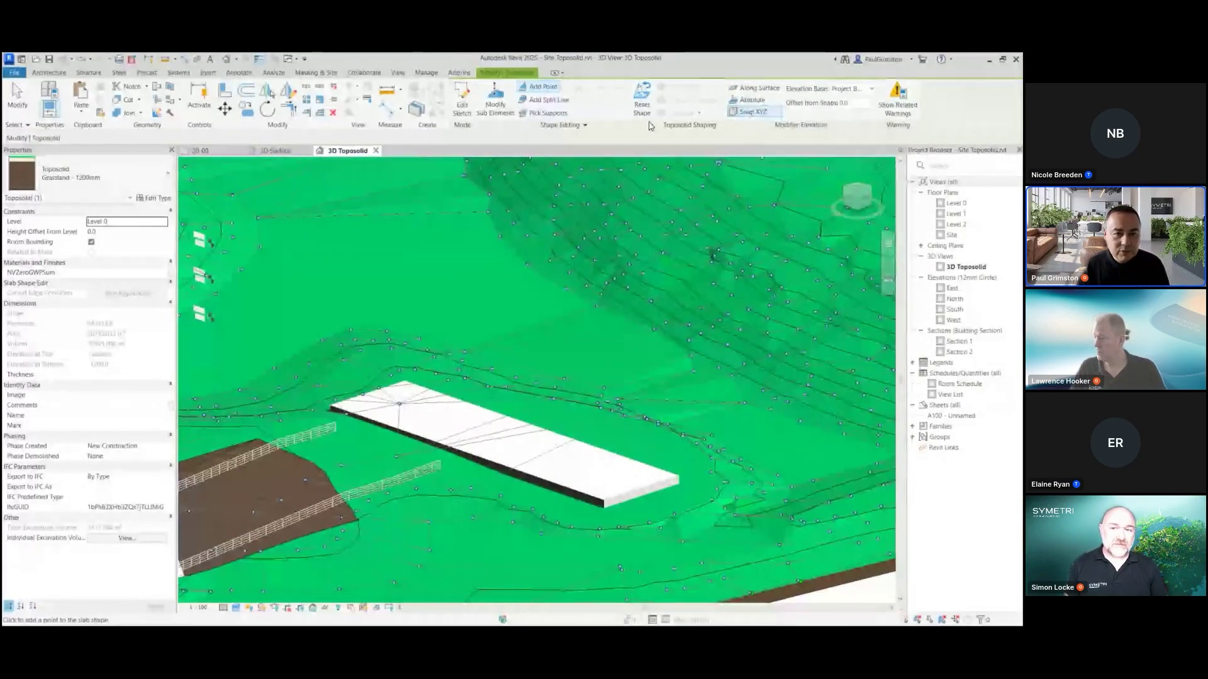
left_click(554, 103)
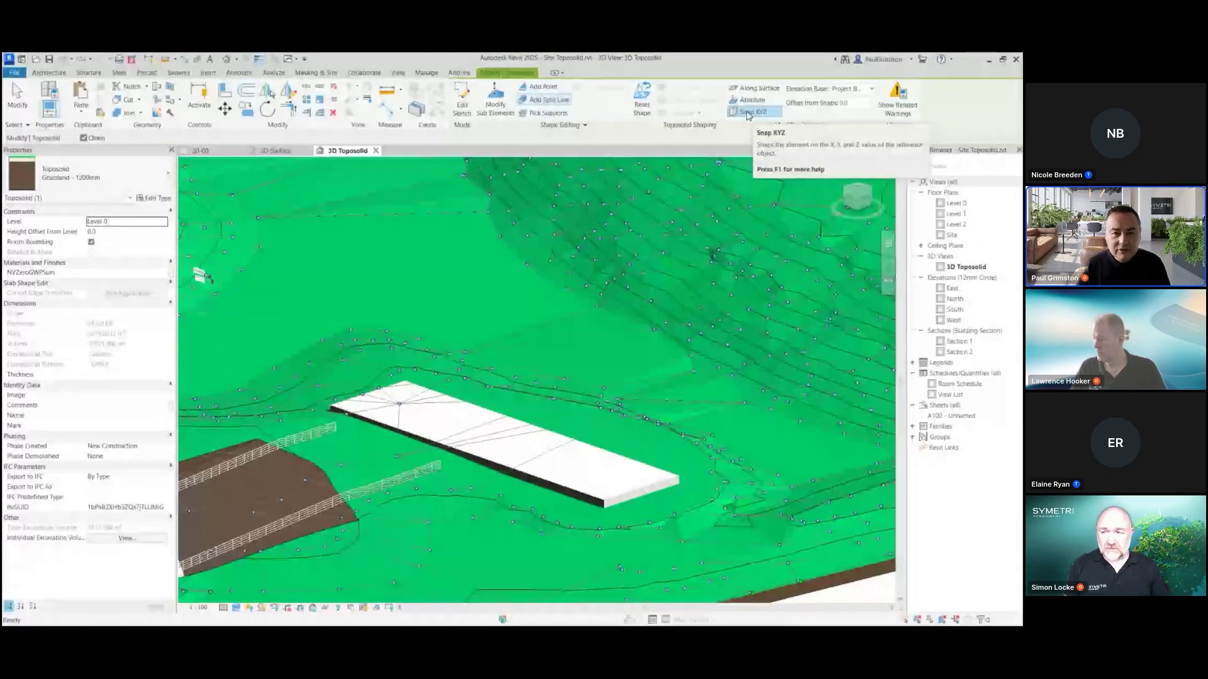
double_click(849, 104)
type("-50")
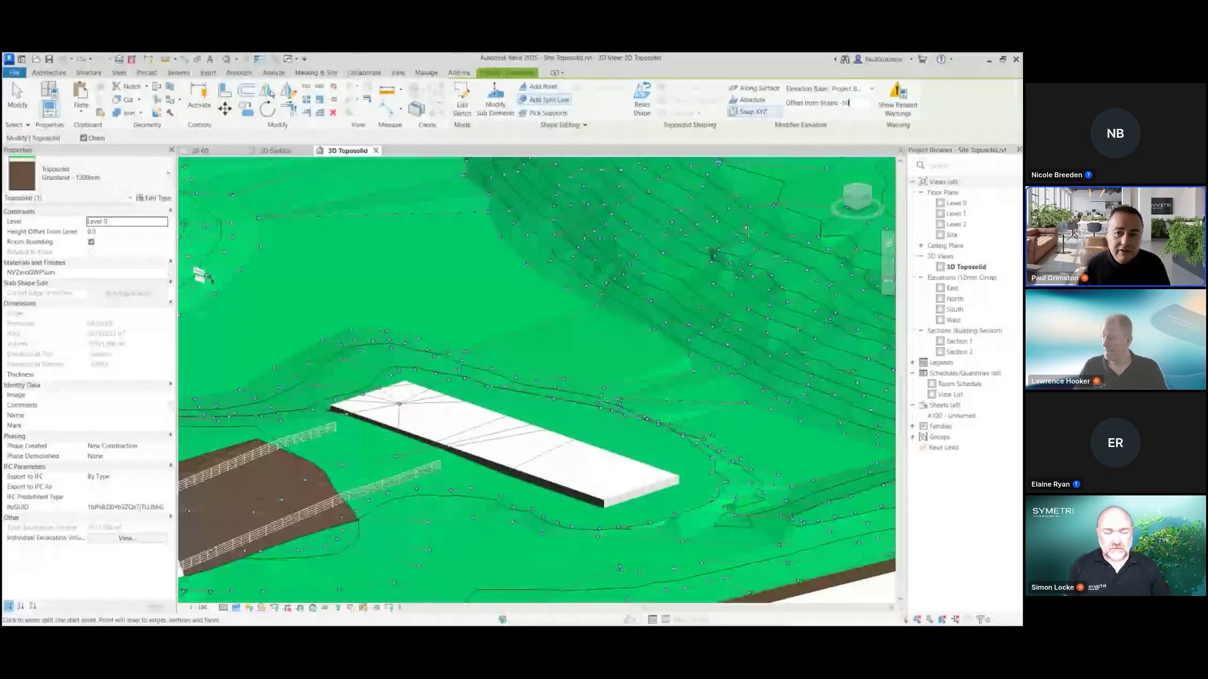
Step: Draw chained split lines around the rectangular concrete slab by snapping to its corners, and finish the toposolid shape edit
scroll(383, 414, "up", 4)
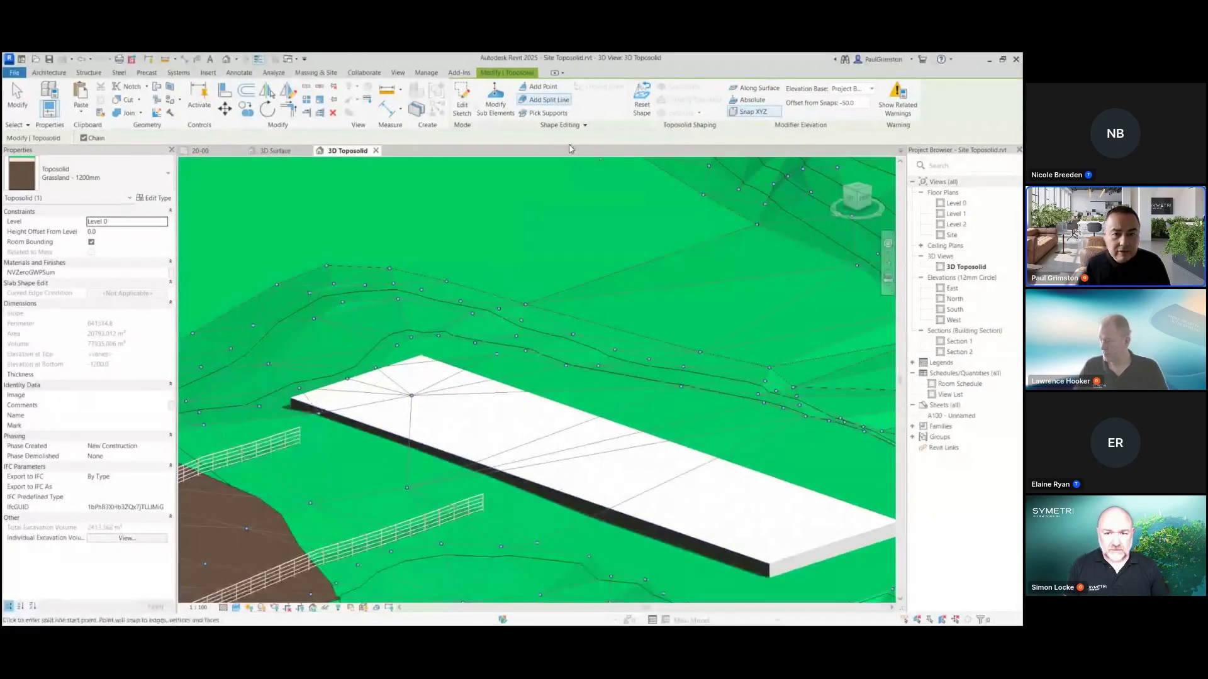
left_click(291, 398)
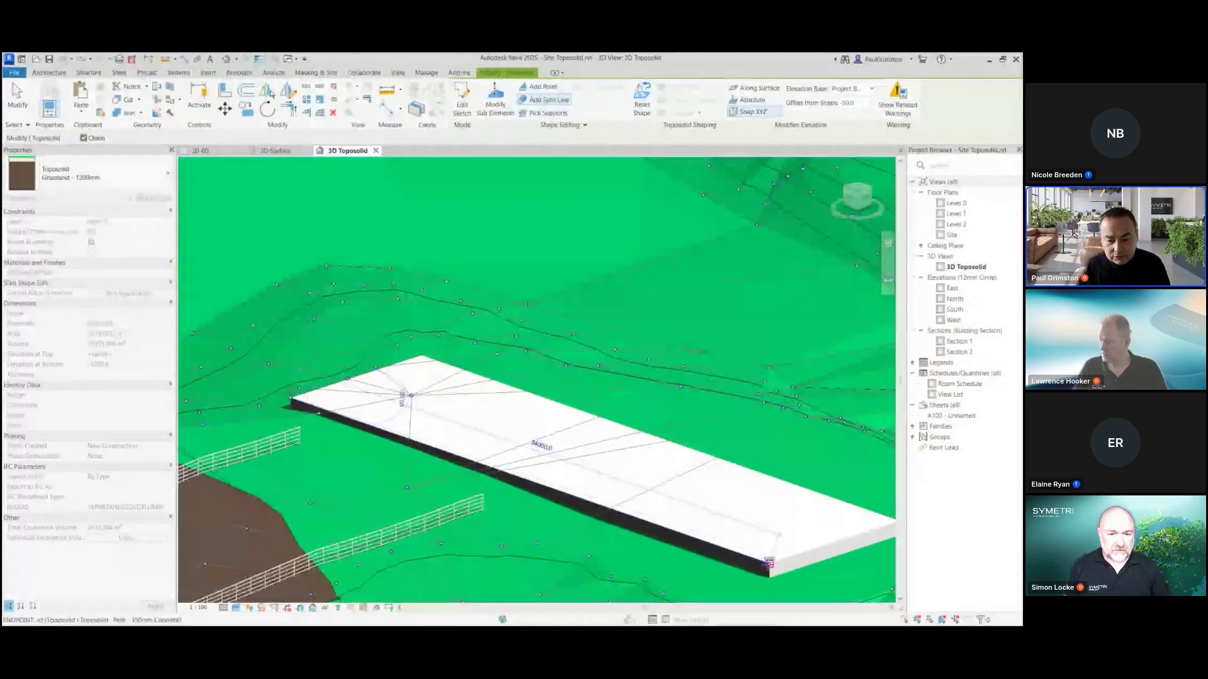
left_click(703, 524)
scroll(733, 507, "down", 3)
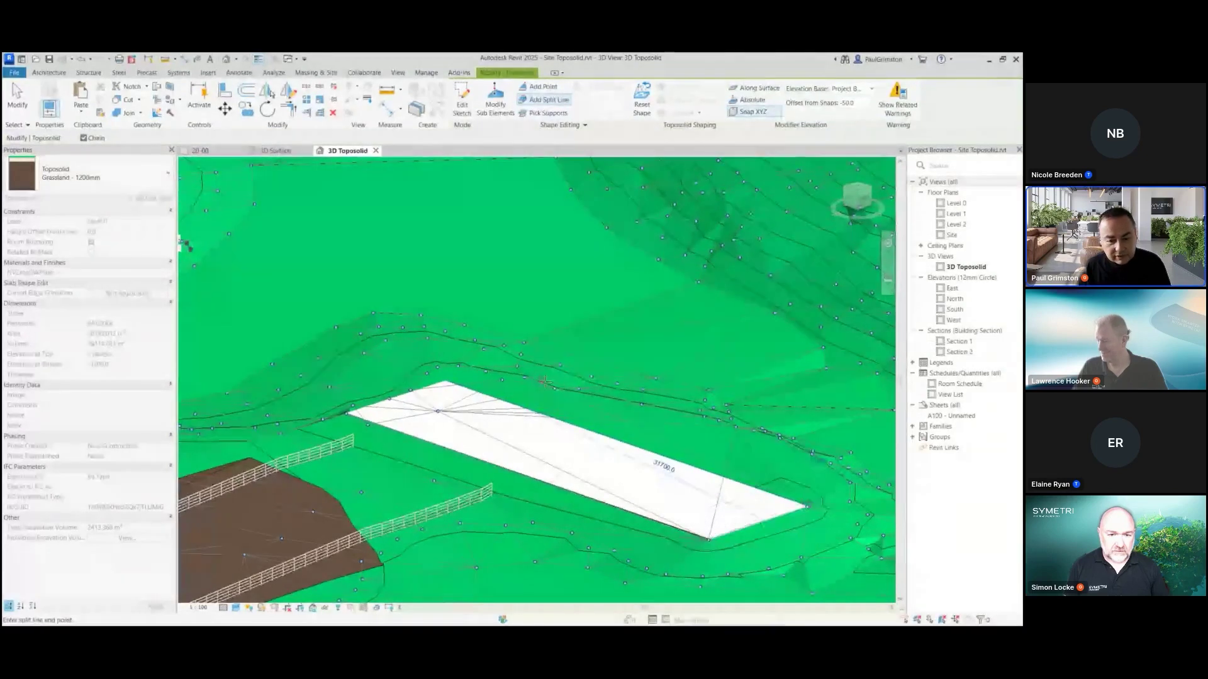
left_click(473, 384)
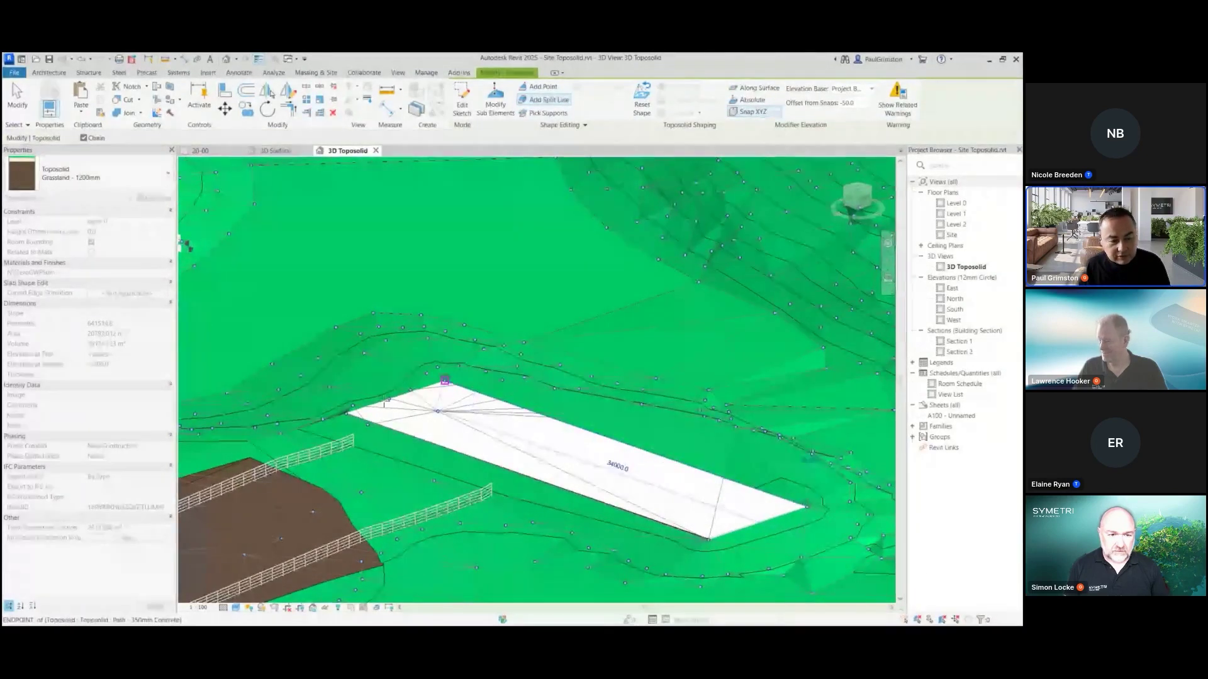
left_click(347, 414)
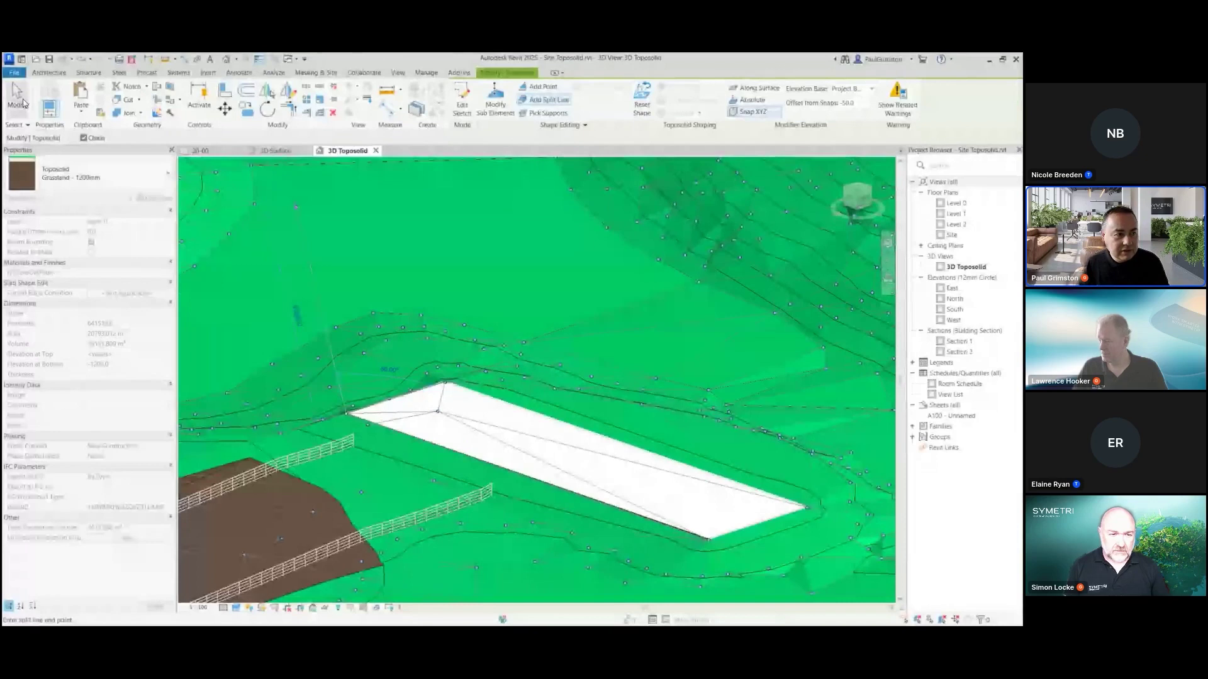
left_click(18, 97)
middle_click_drag(411, 320, 352, 393, "shift")
scroll(469, 334, "down", 2)
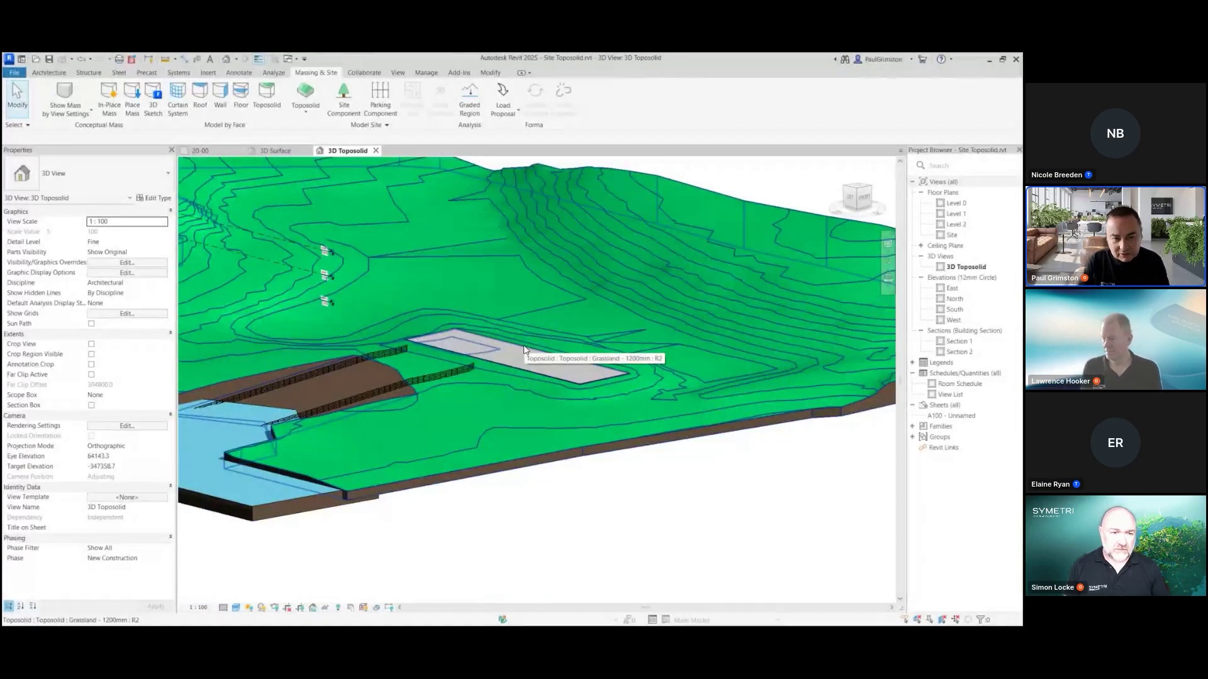
middle_click_drag(456, 270, 520, 355)
scroll(522, 361, "up", 2)
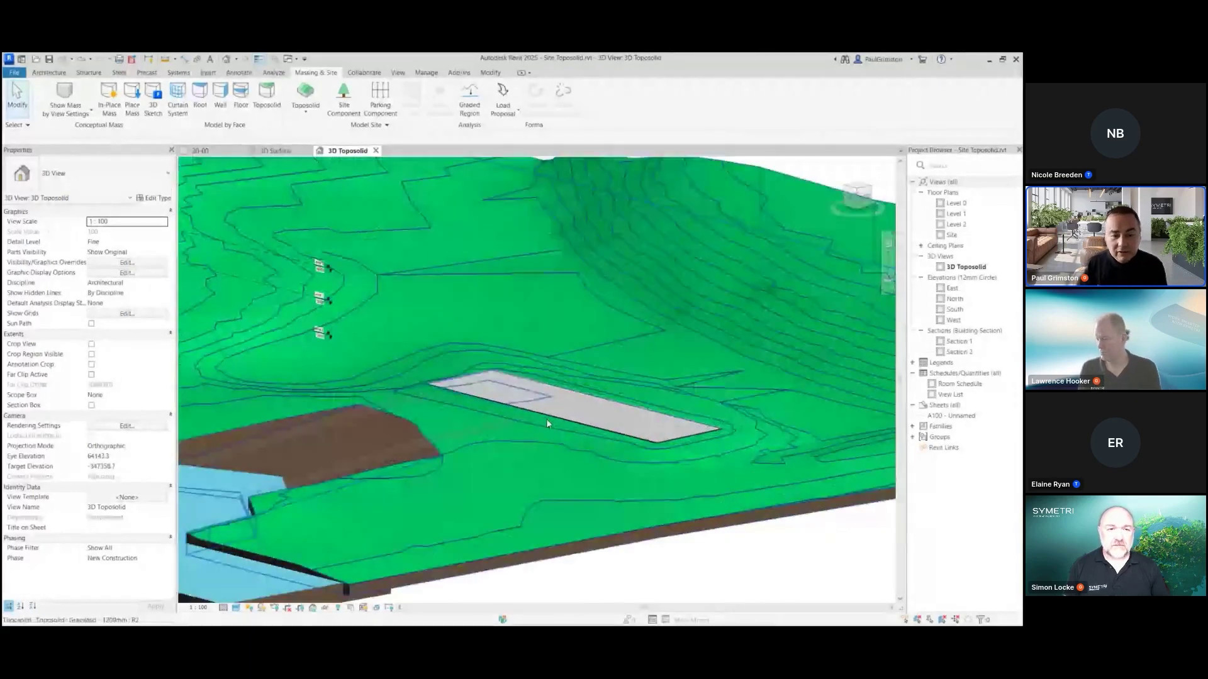
scroll(547, 400, "up", 2)
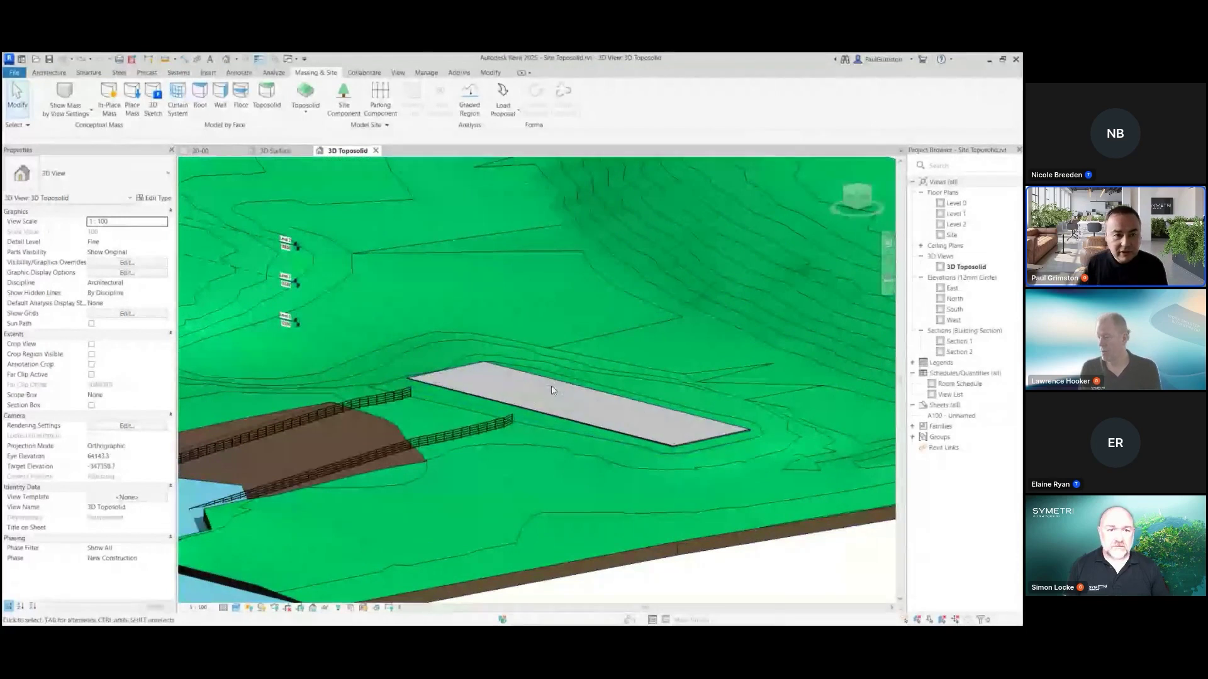
left_click(553, 324)
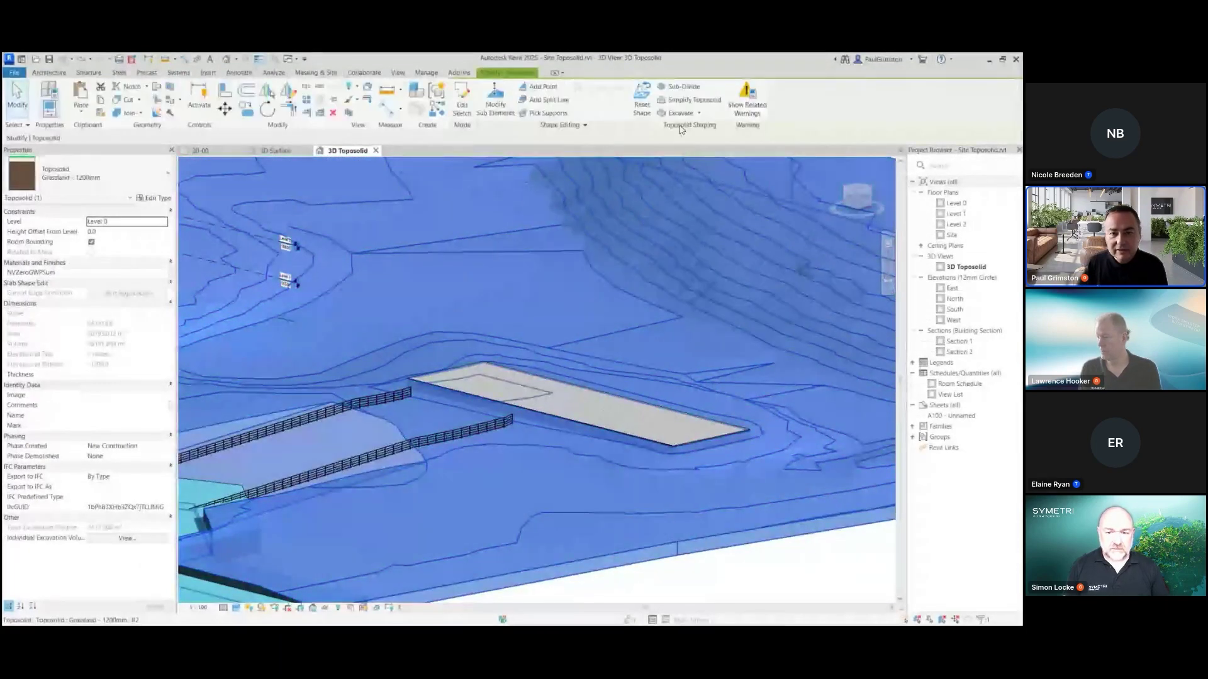
key("Escape")
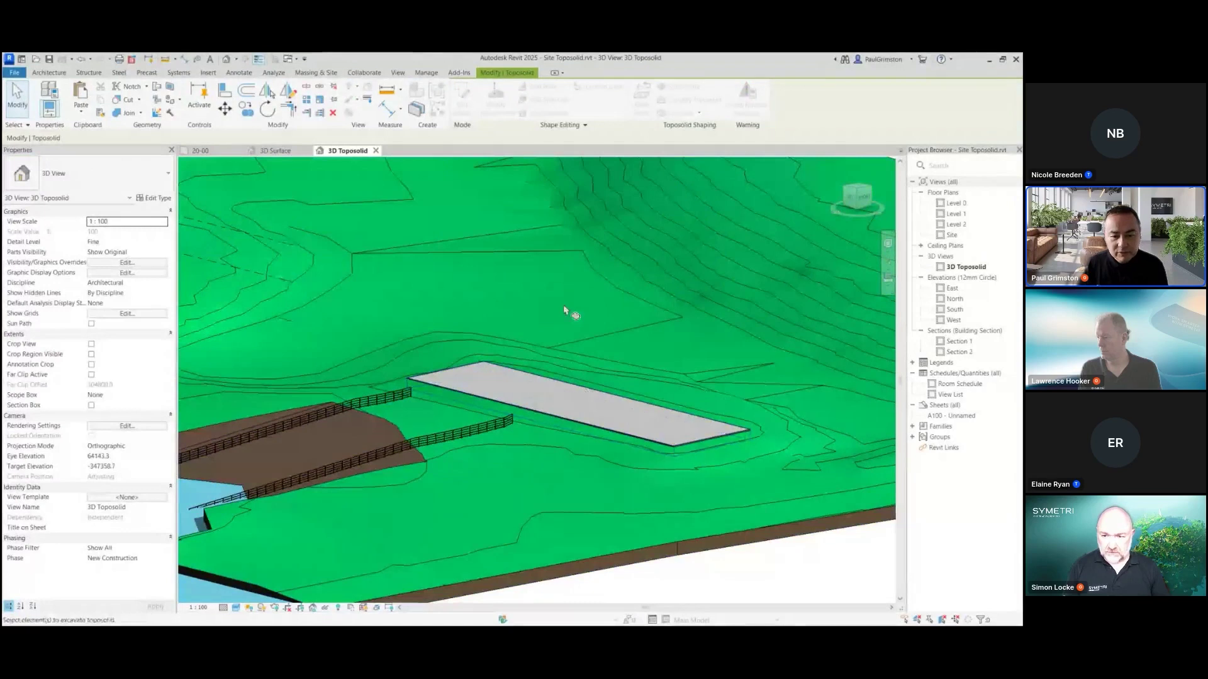
key("Escape")
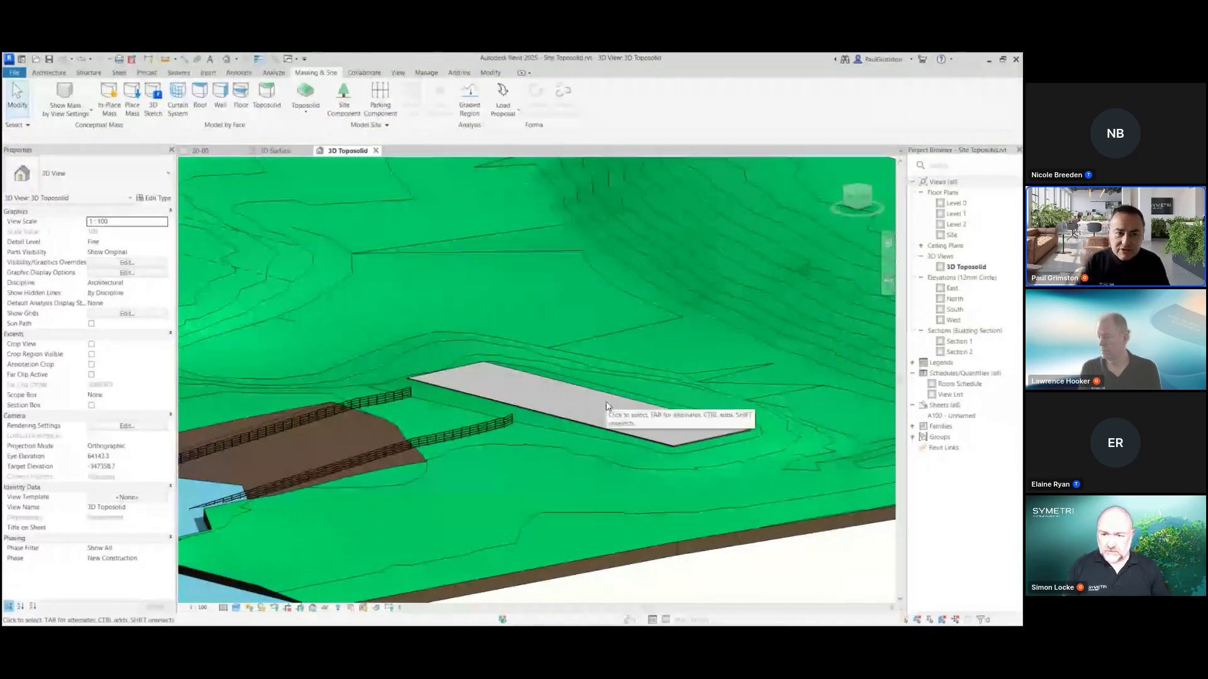
Step: Review the terrain shaped around the slab within the whole site, and switch to the Toposolids presentation slide
middle_click_drag(583, 404, 580, 412, "shift")
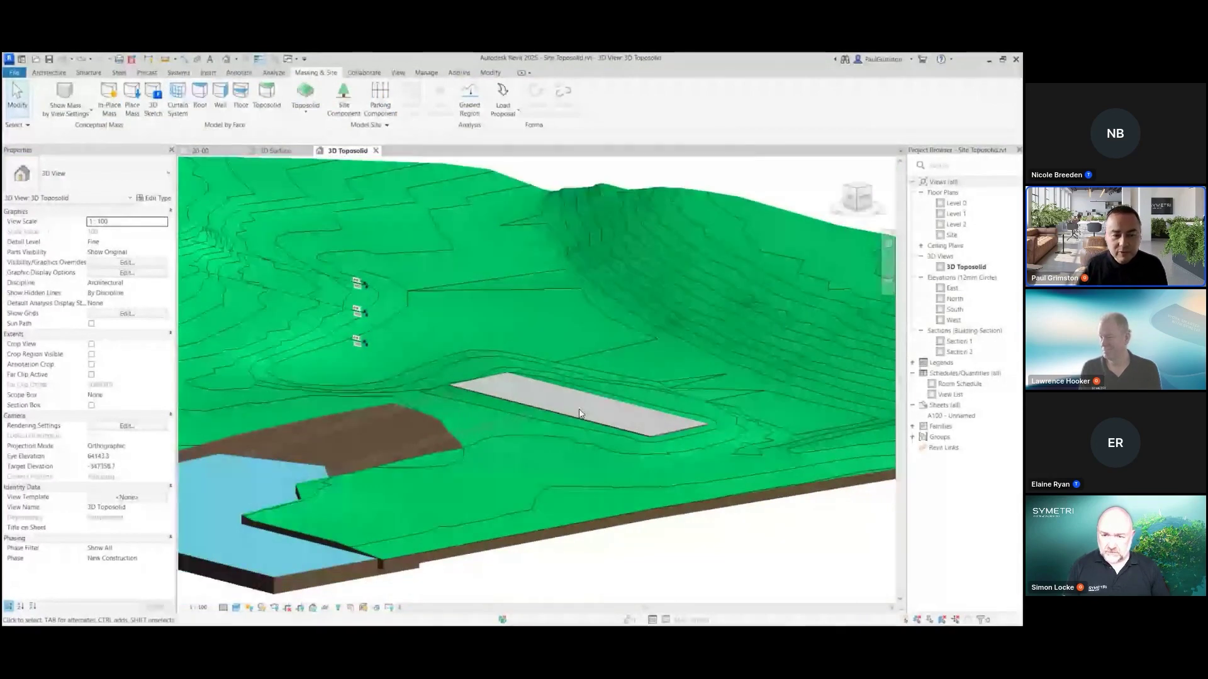
scroll(580, 413, "down", 3)
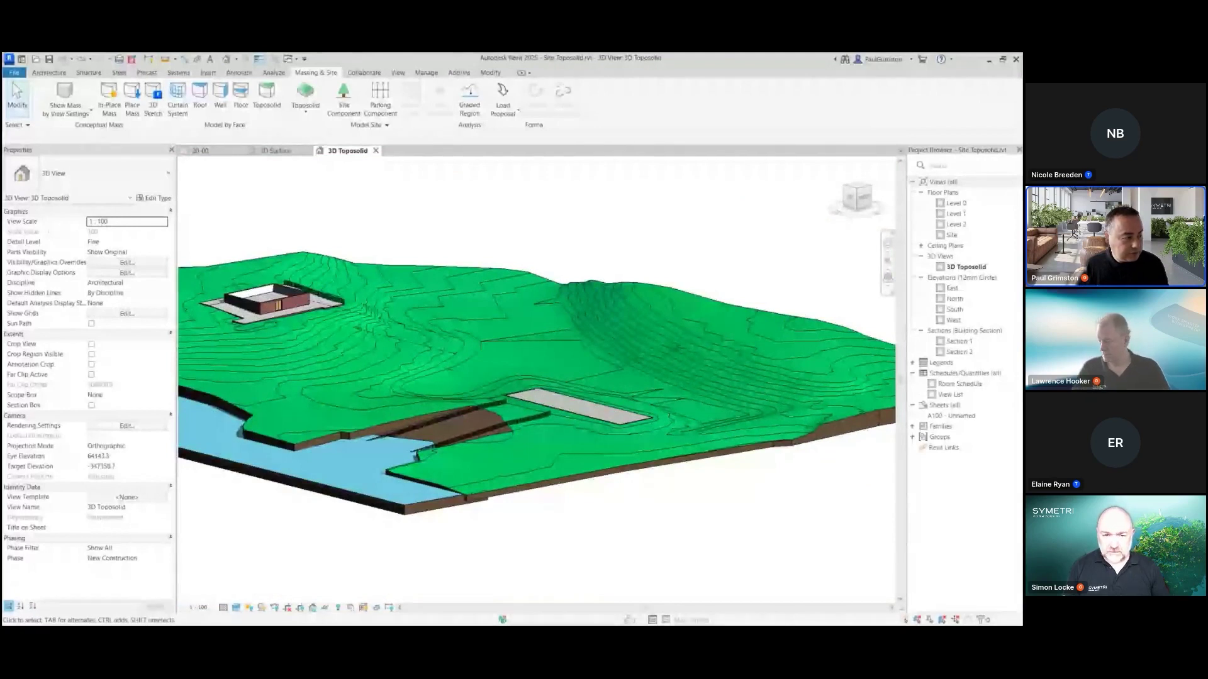
key("alt+Tab")
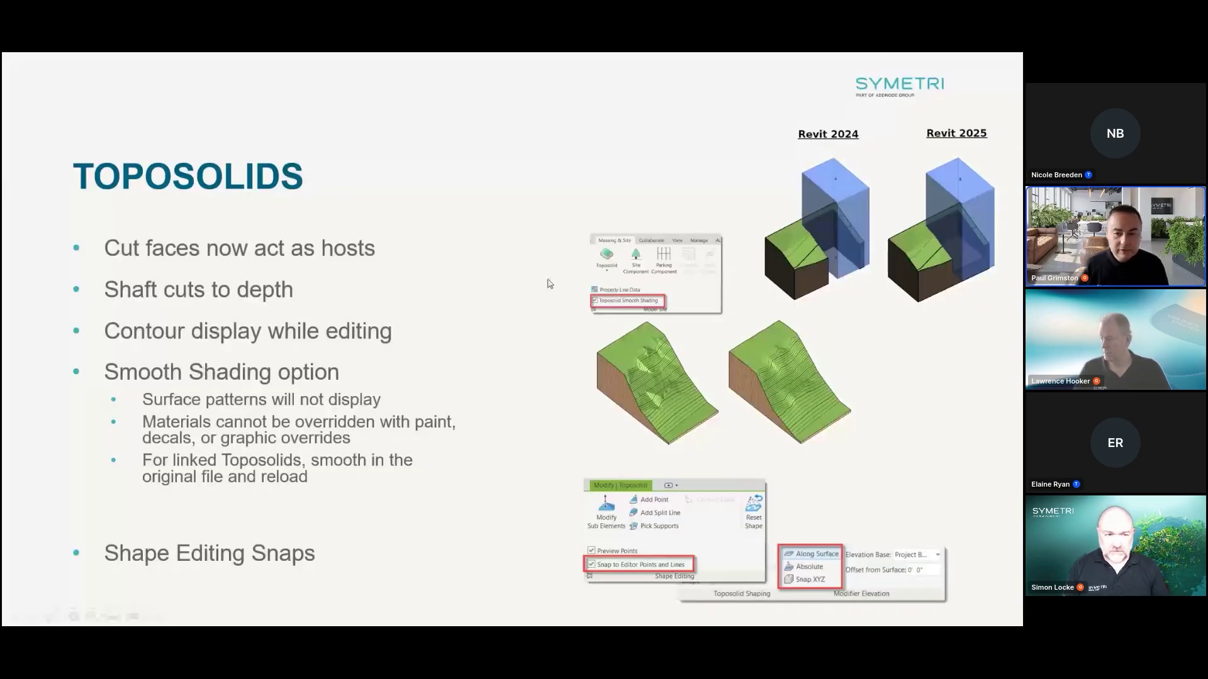
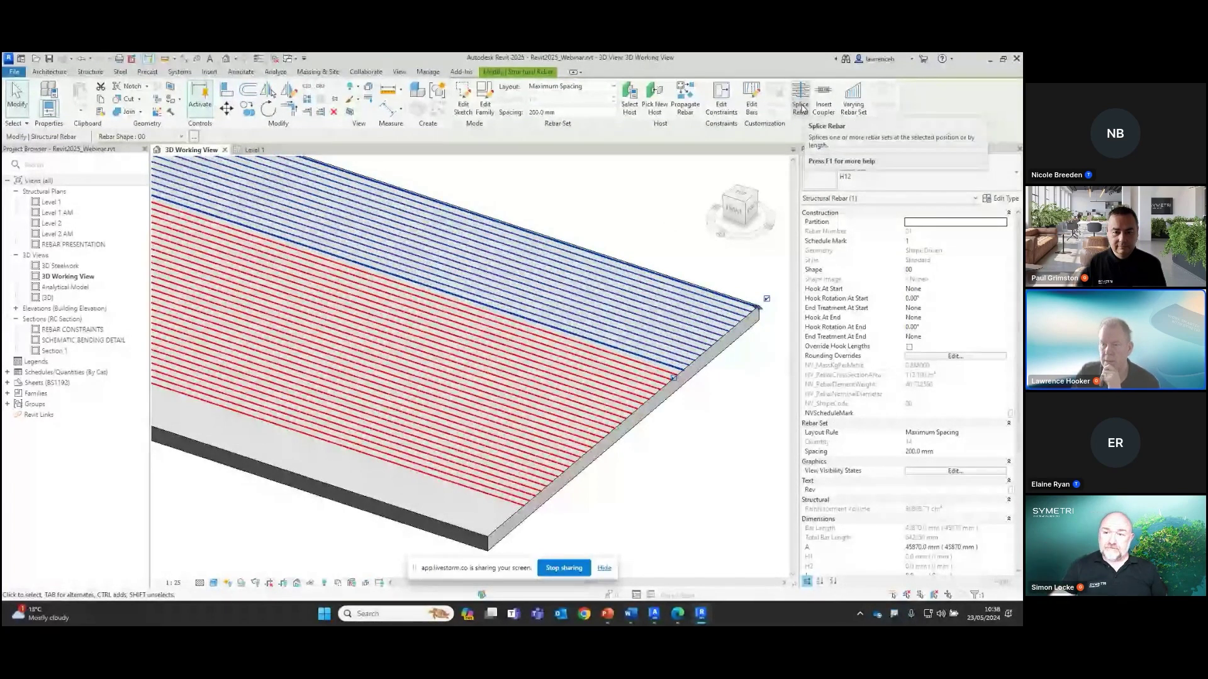
Step: Start Splice Rebar on the selected slab rebar set and try an End to End splice across the bars by picking a line
left_click(801, 101)
scroll(671, 216, "down", 2)
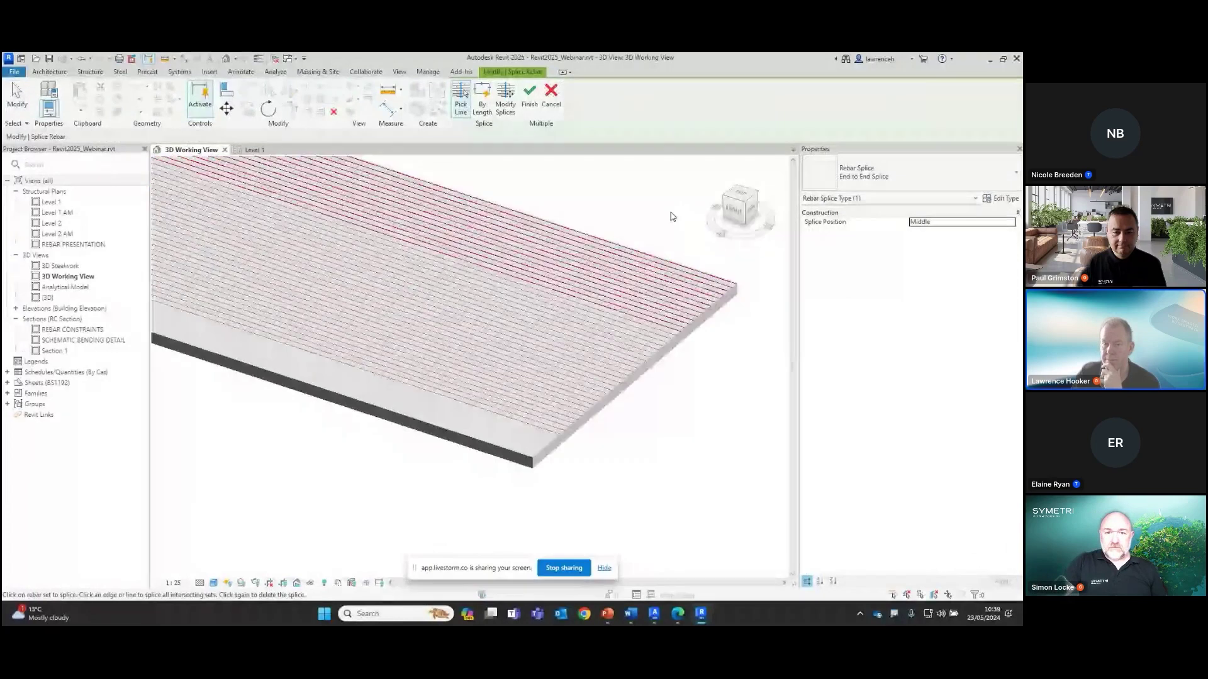
scroll(654, 264, "up", 5)
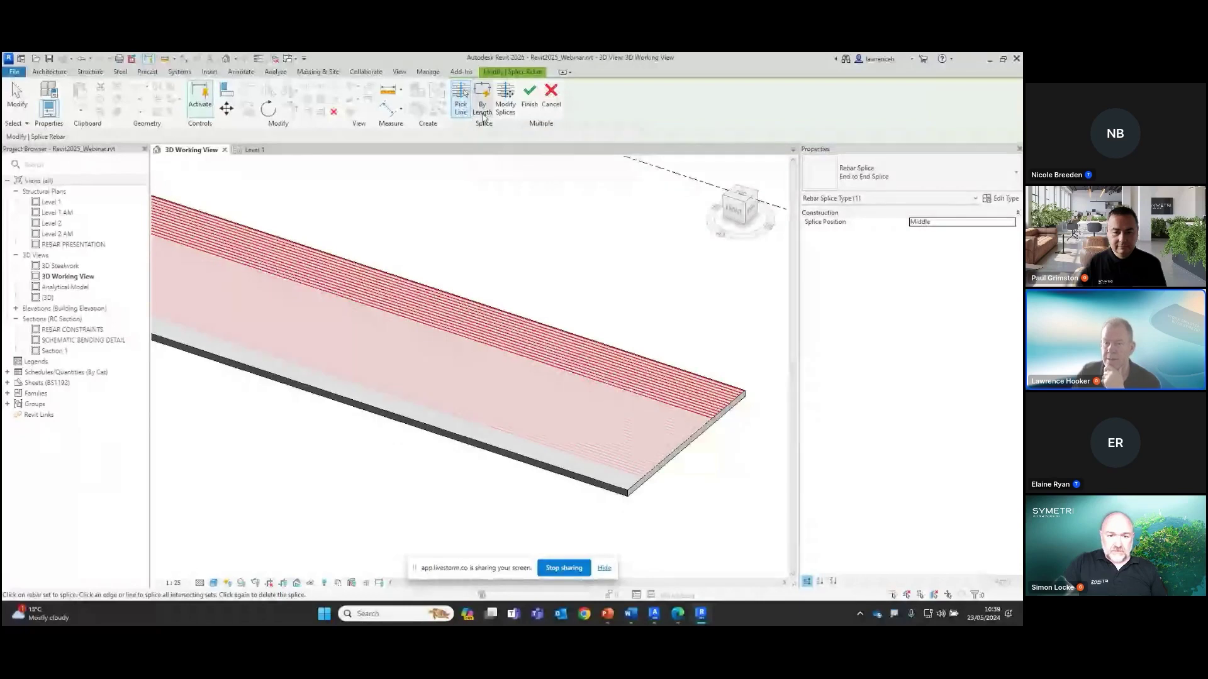
middle_click_drag(550, 220, 567, 229)
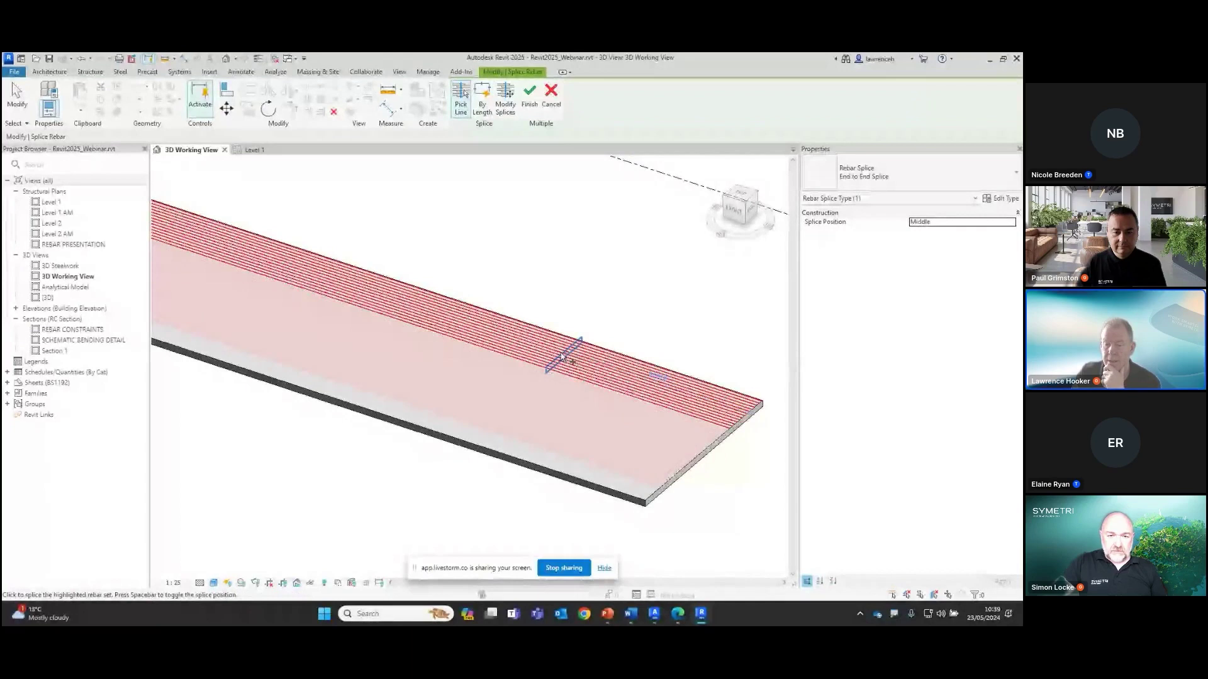
scroll(569, 356, "down", 3)
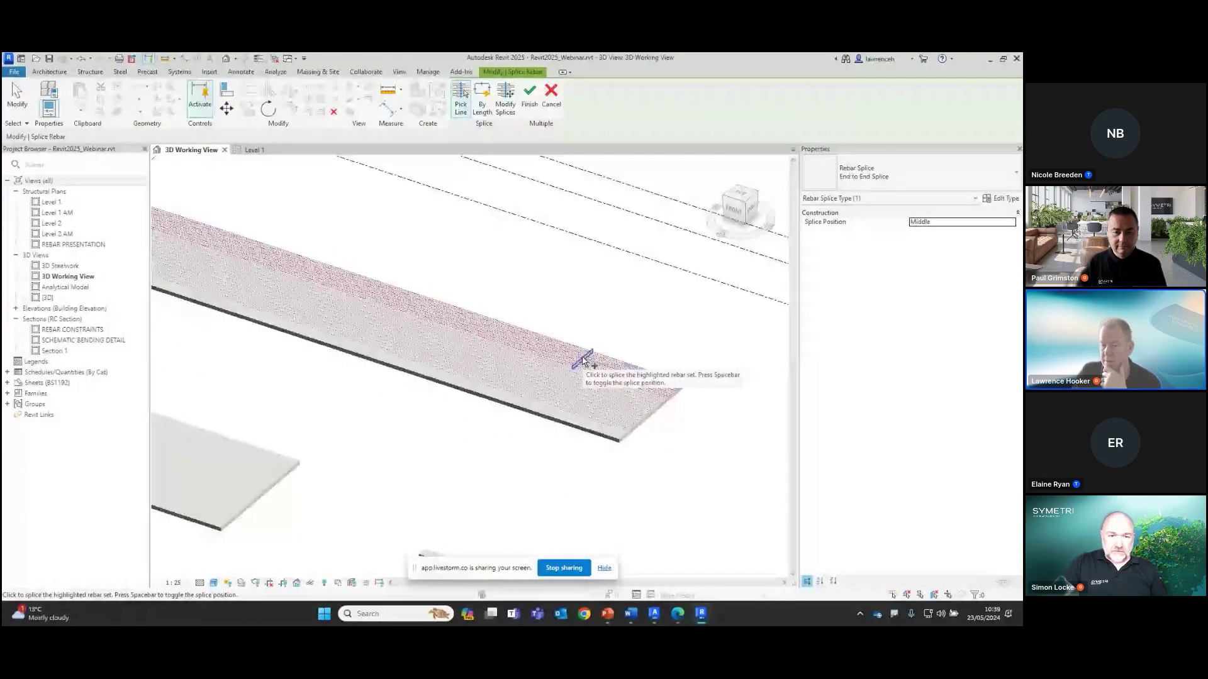
scroll(581, 362, "up", 3)
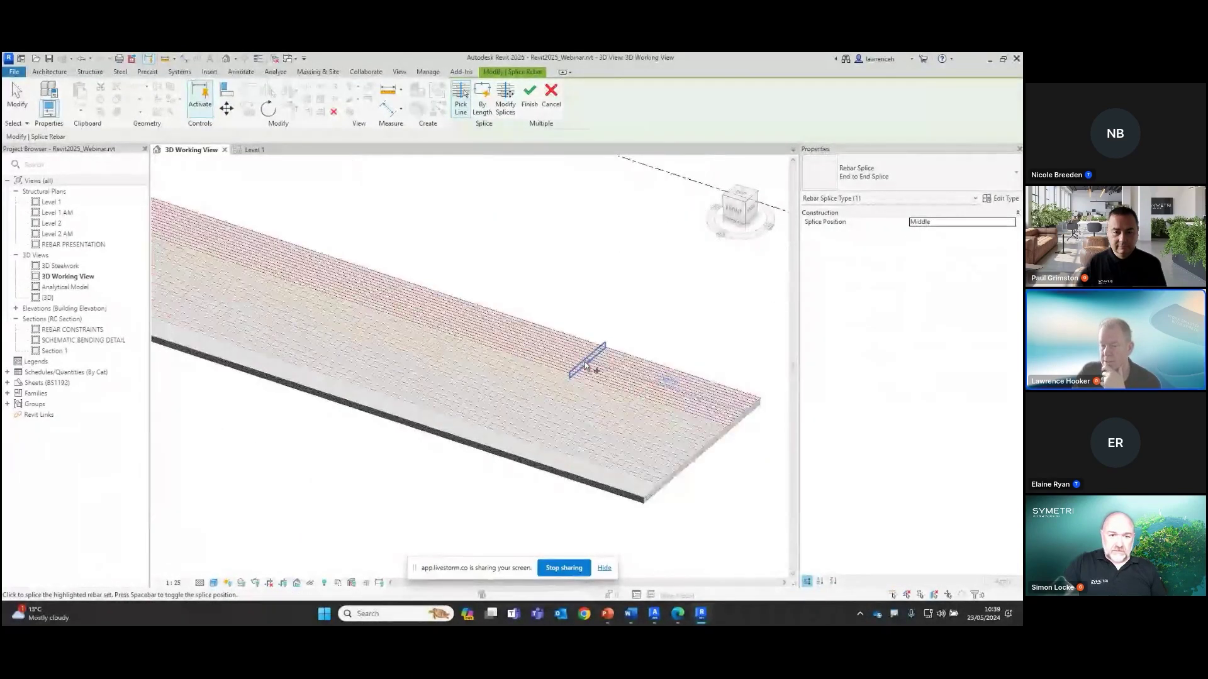
scroll(582, 364, "up", 1)
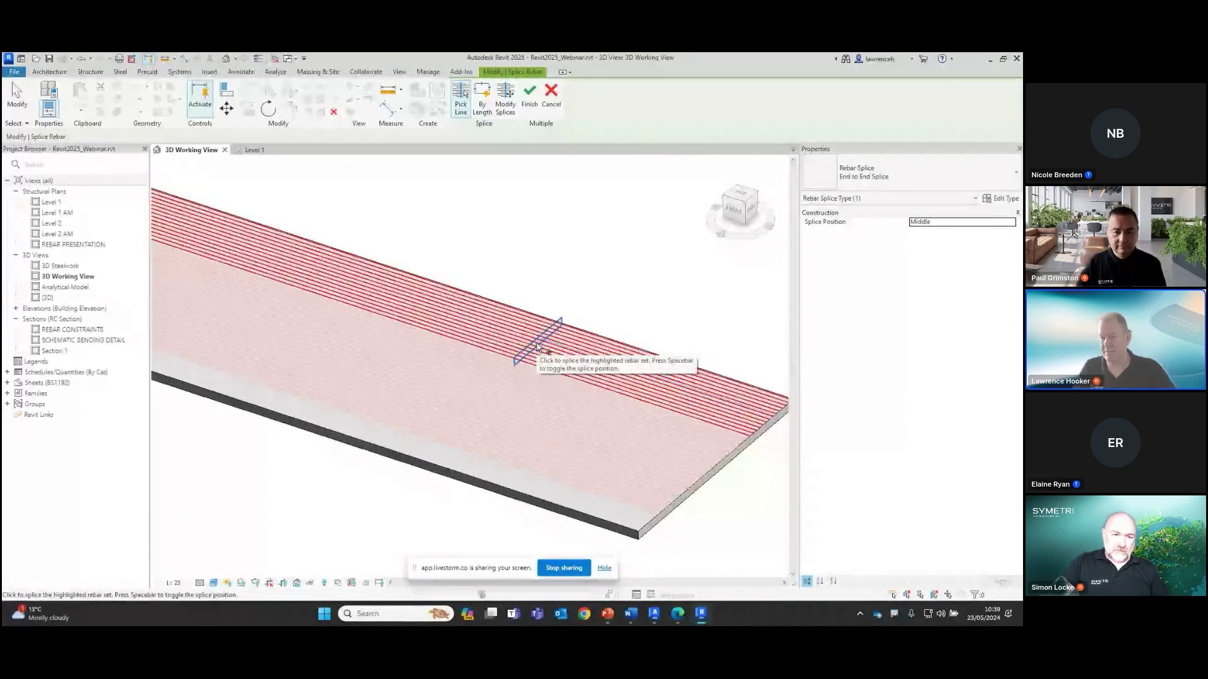
left_click(536, 346)
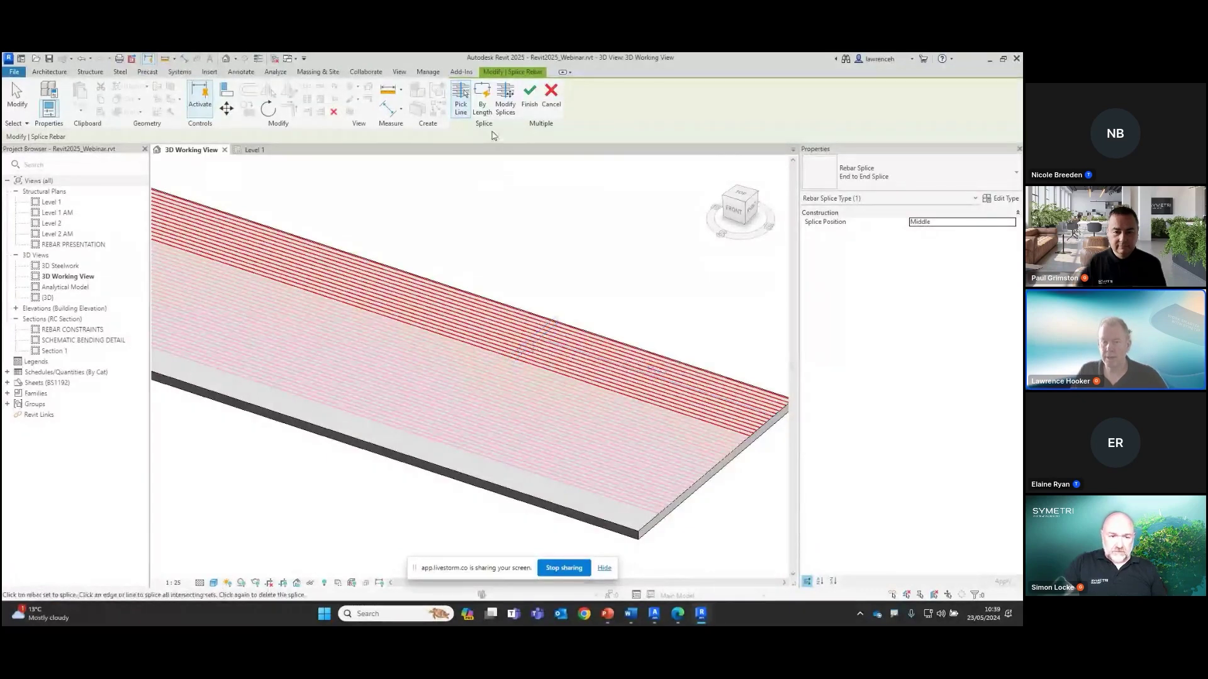
Step: Switch the rebar splicing to By Length and set the run-out position to End while previewing it on the slab's rebar set
left_click(483, 112)
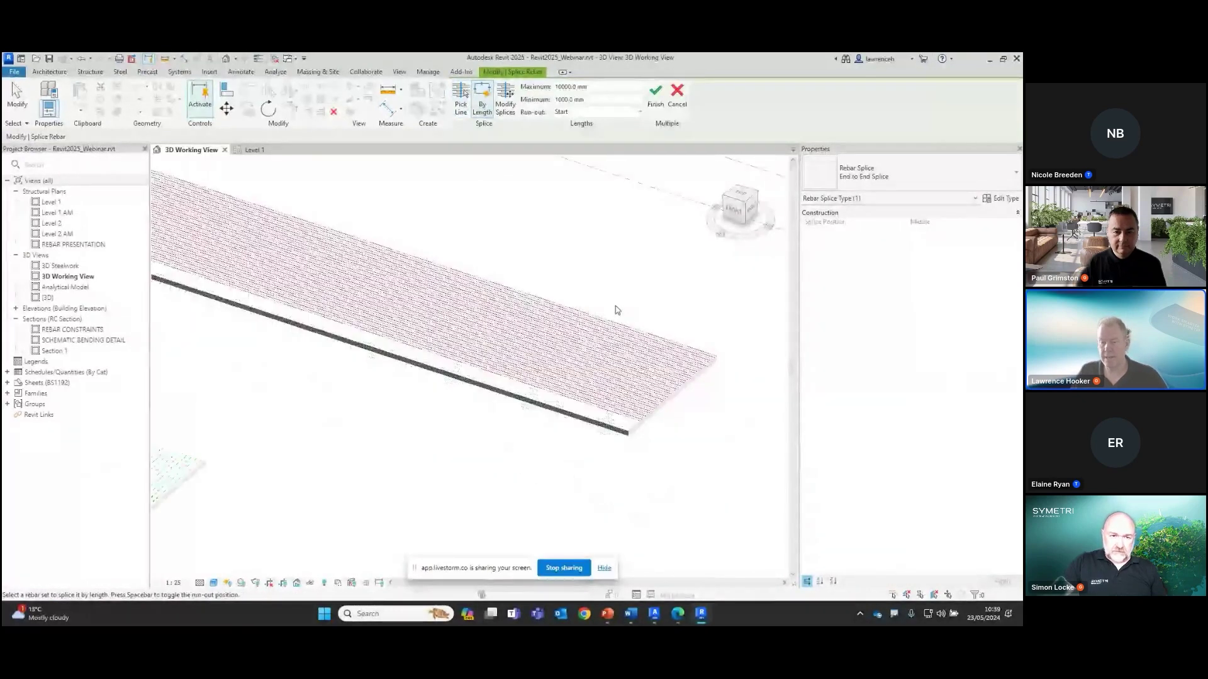
scroll(632, 330, "down", 4)
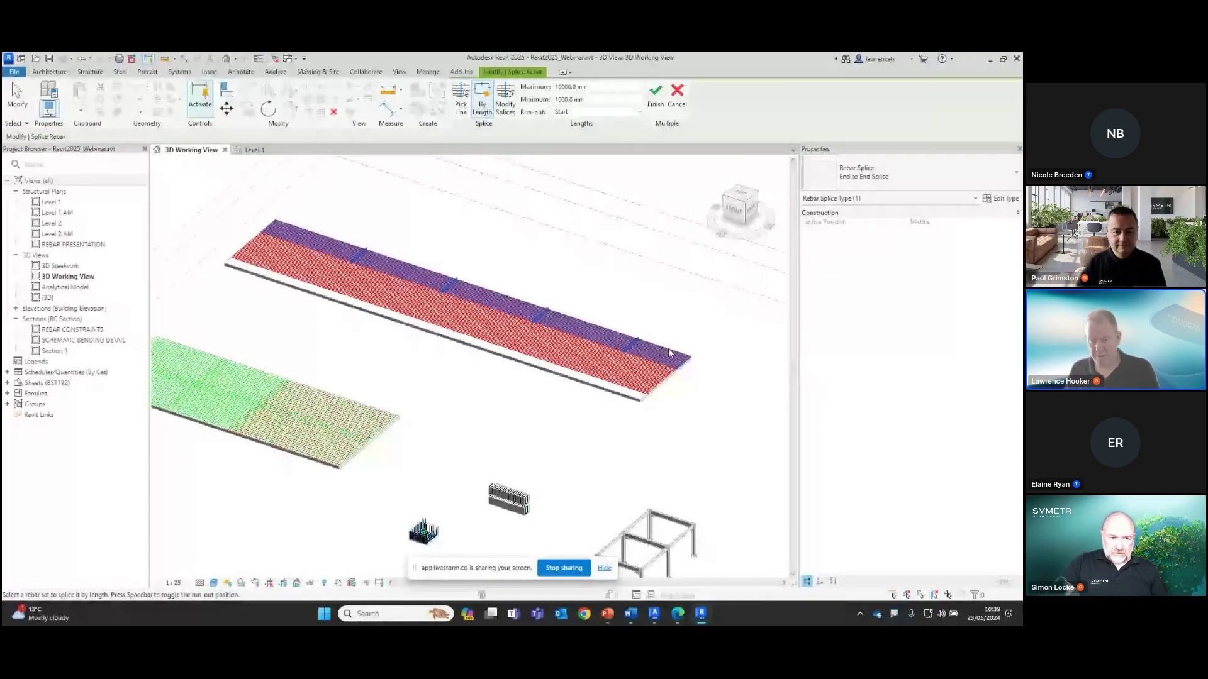
key("space")
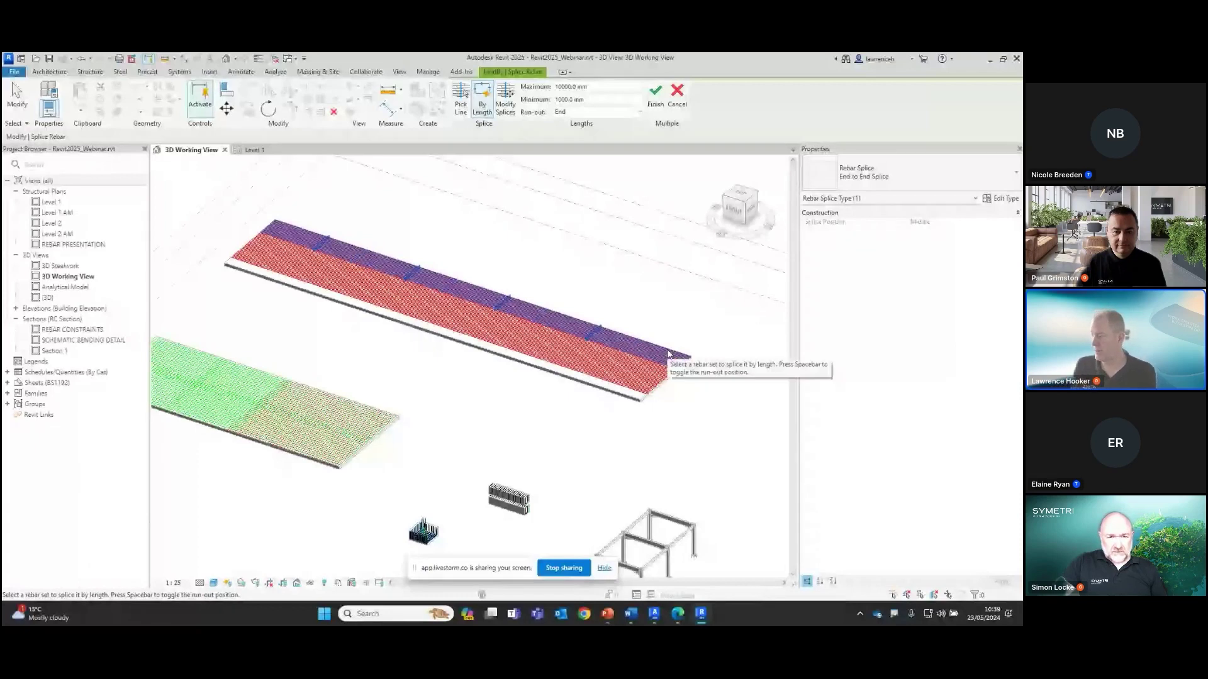
key("space")
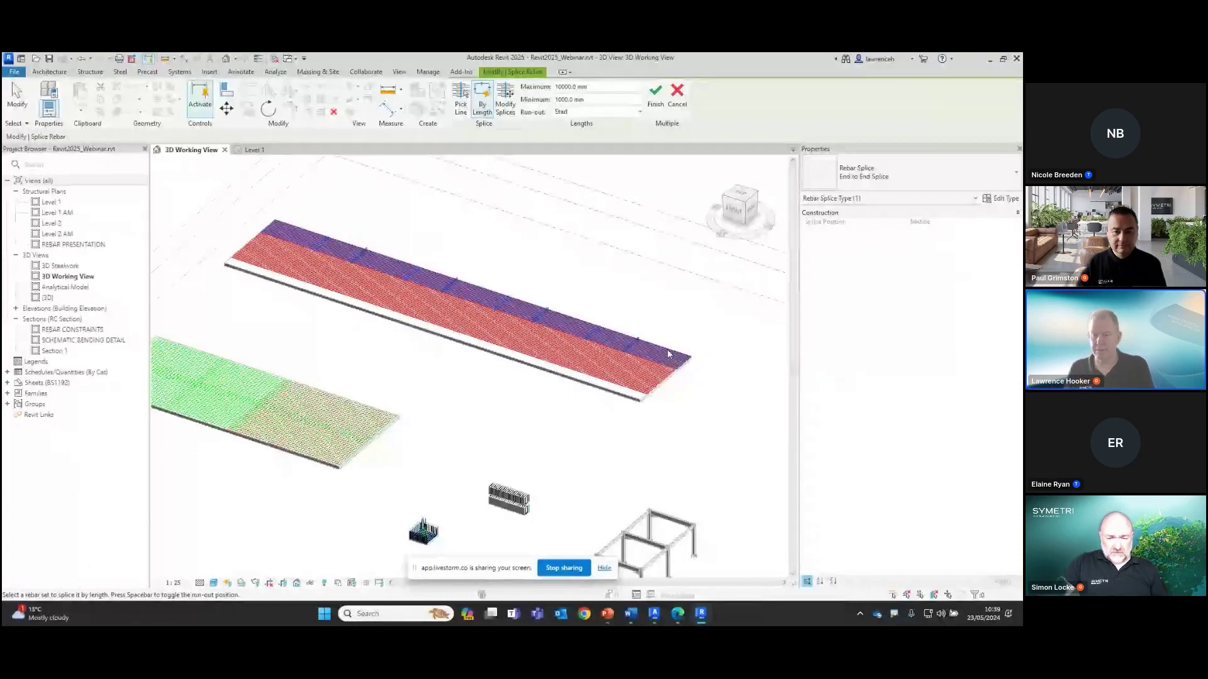
key("space")
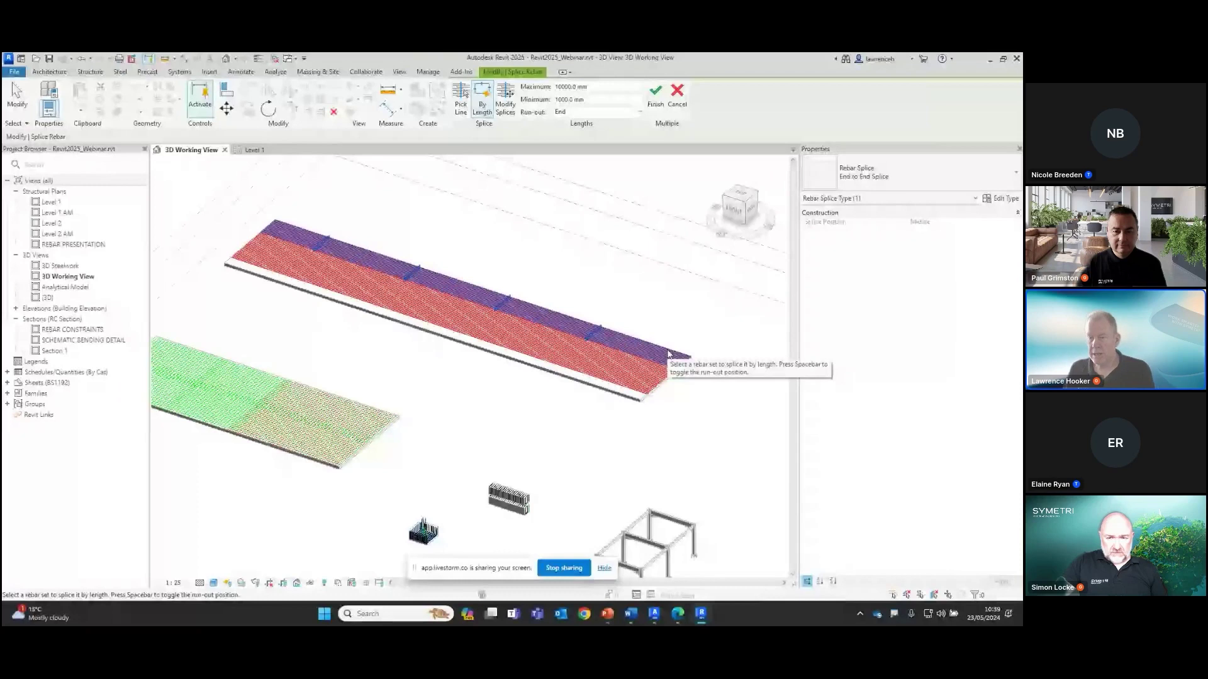
Step: Splice the slab's back rebar set by length with the 60D Staggered Lap Splice type and the run-out position at Start
left_click(916, 185)
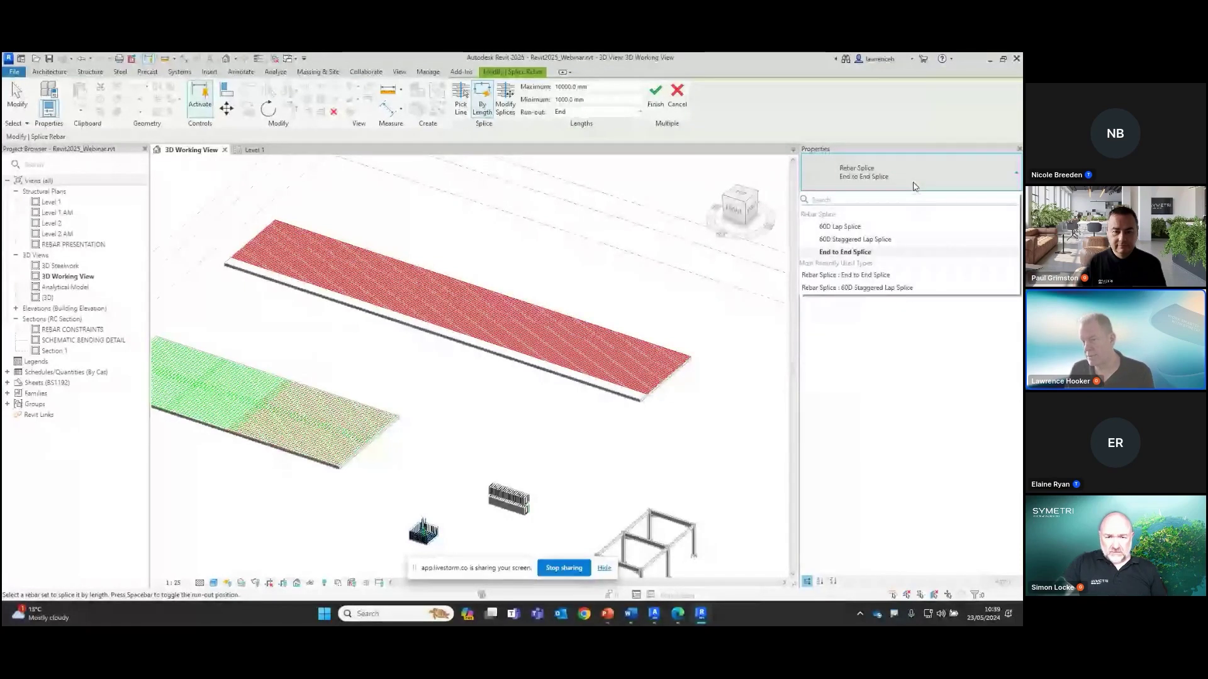
left_click(904, 239)
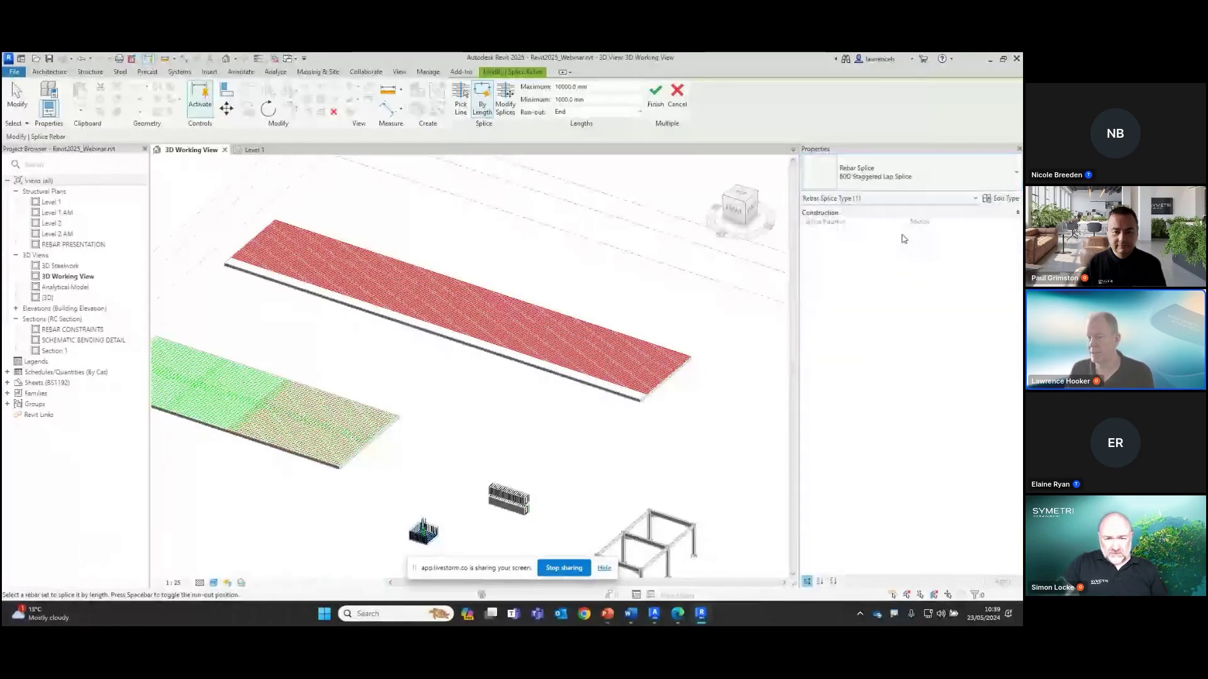
key("space")
left_click(672, 363)
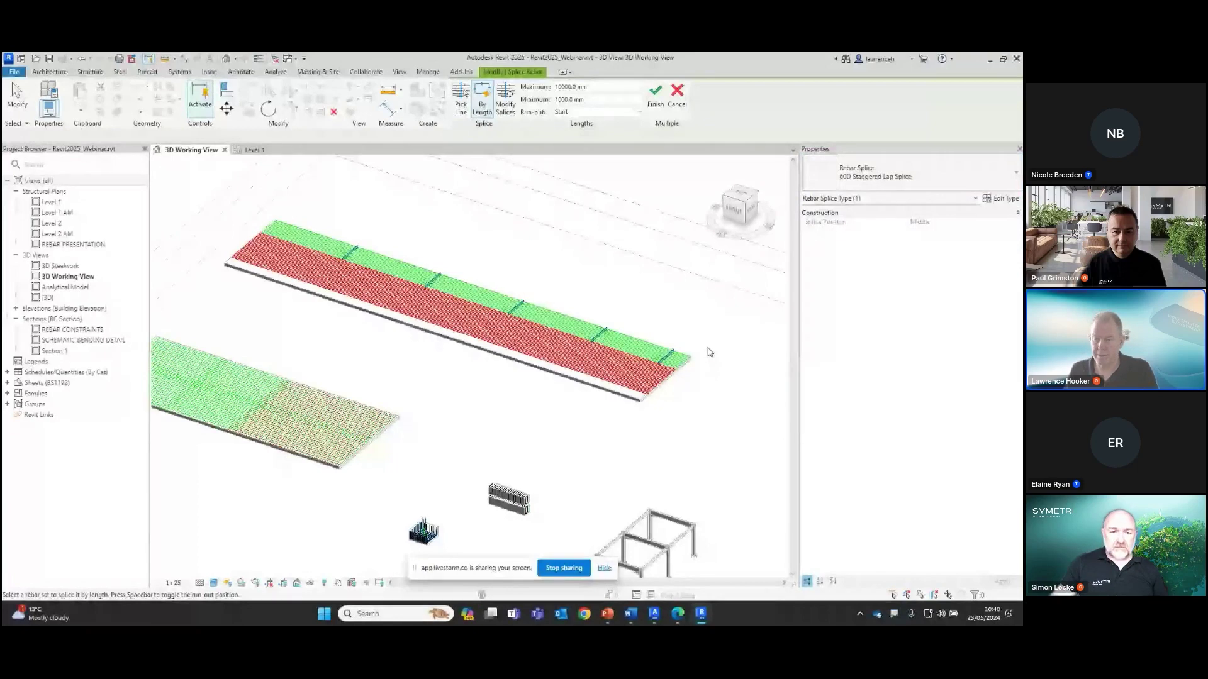
Step: Examine the staggered lap splices and the splice locations along the whole length of the slab's rebar set
scroll(709, 352, "up", 5)
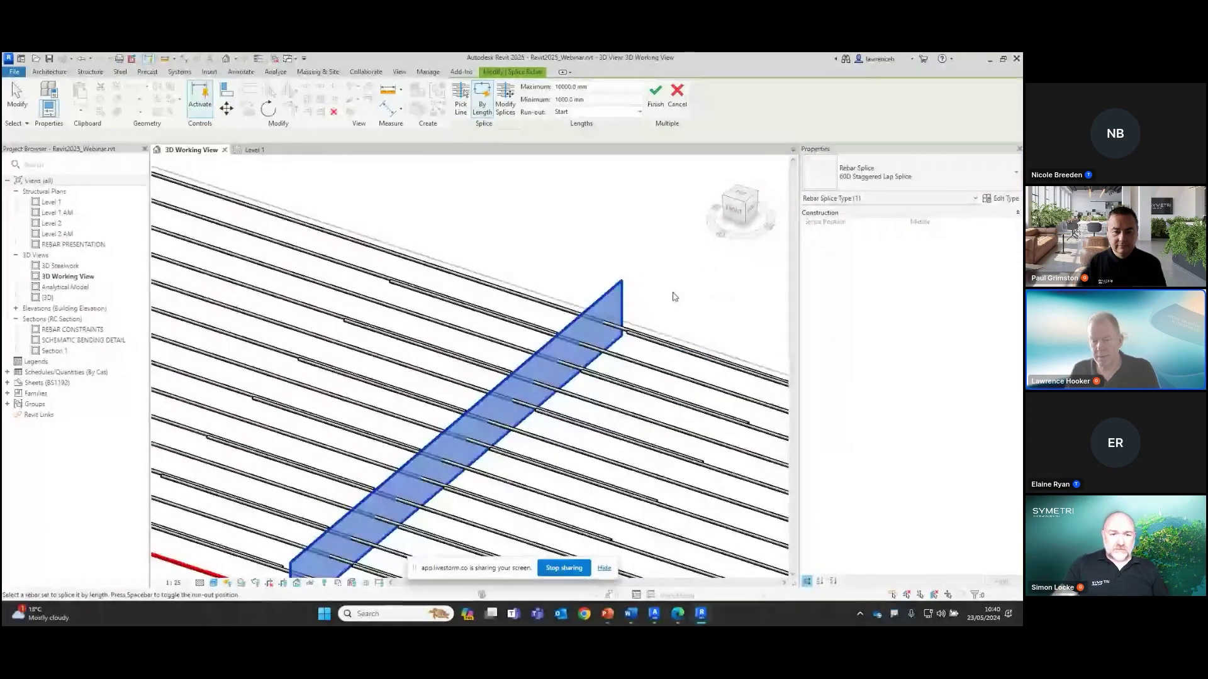
middle_click_drag(671, 296, 656, 273)
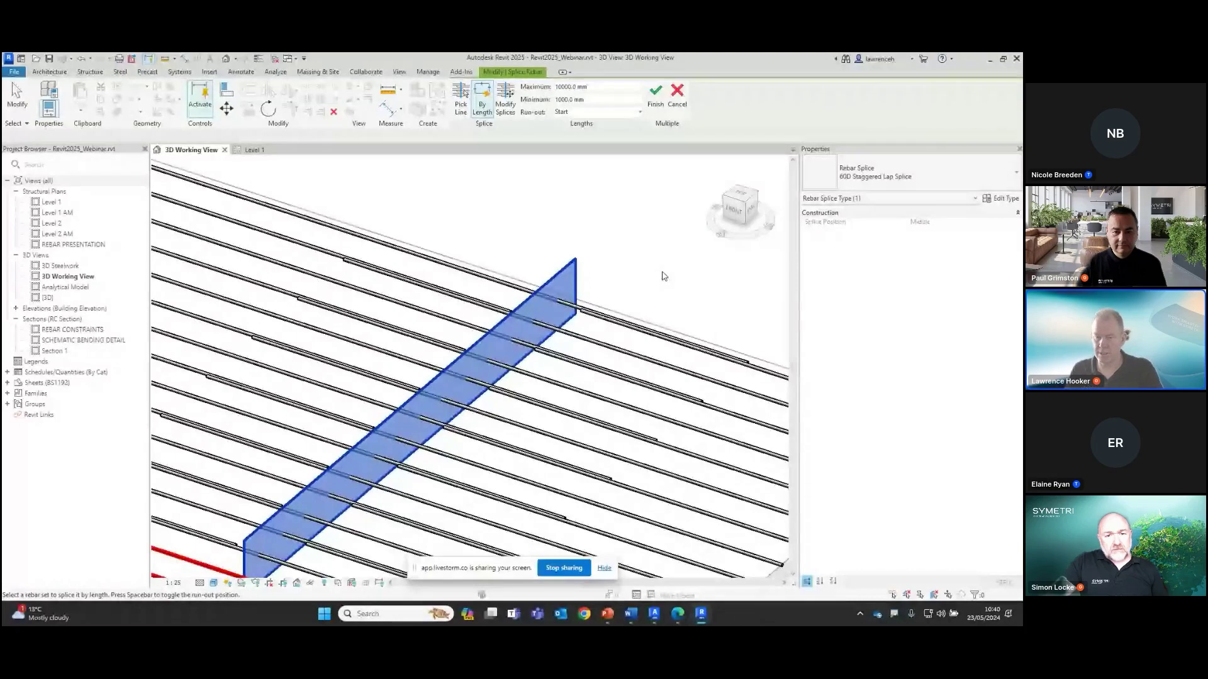
scroll(685, 260, "down", 4)
scroll(695, 259, "up", 2)
scroll(696, 261, "down", 2)
middle_click_drag(579, 197, 677, 315)
middle_click_drag(421, 228, 592, 279)
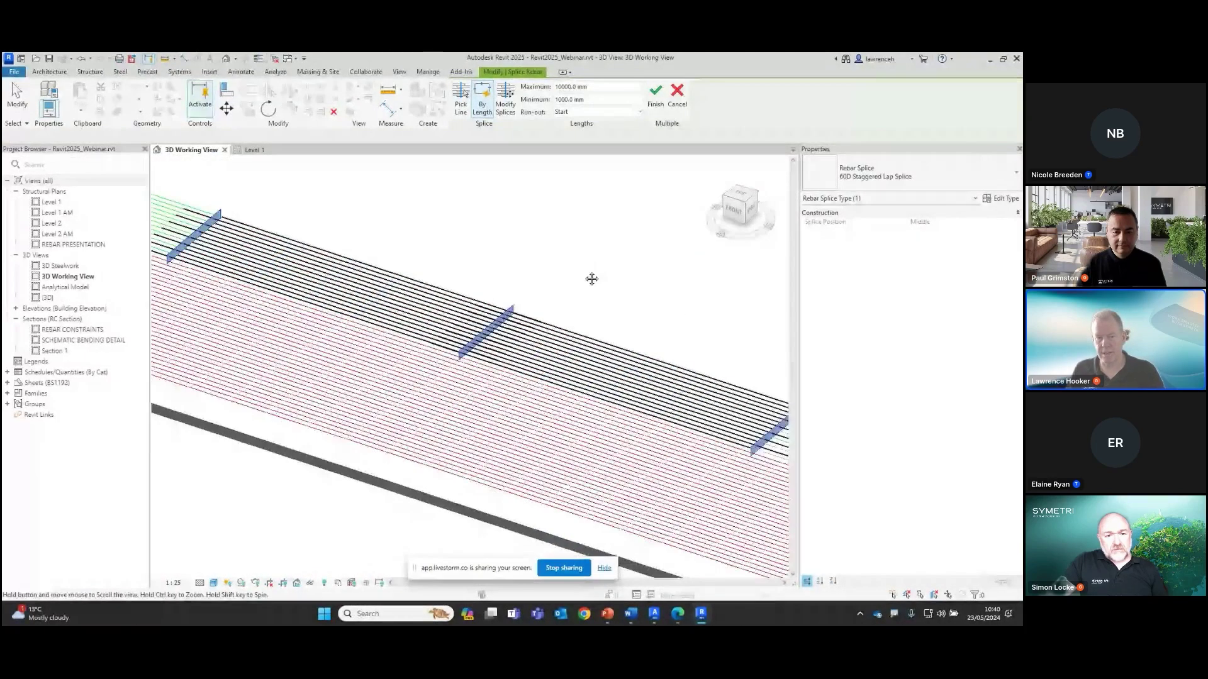
scroll(489, 240, "down", 2)
middle_click_drag(318, 221, 480, 288)
middle_click_drag(378, 220, 291, 197)
scroll(690, 297, "down", 2)
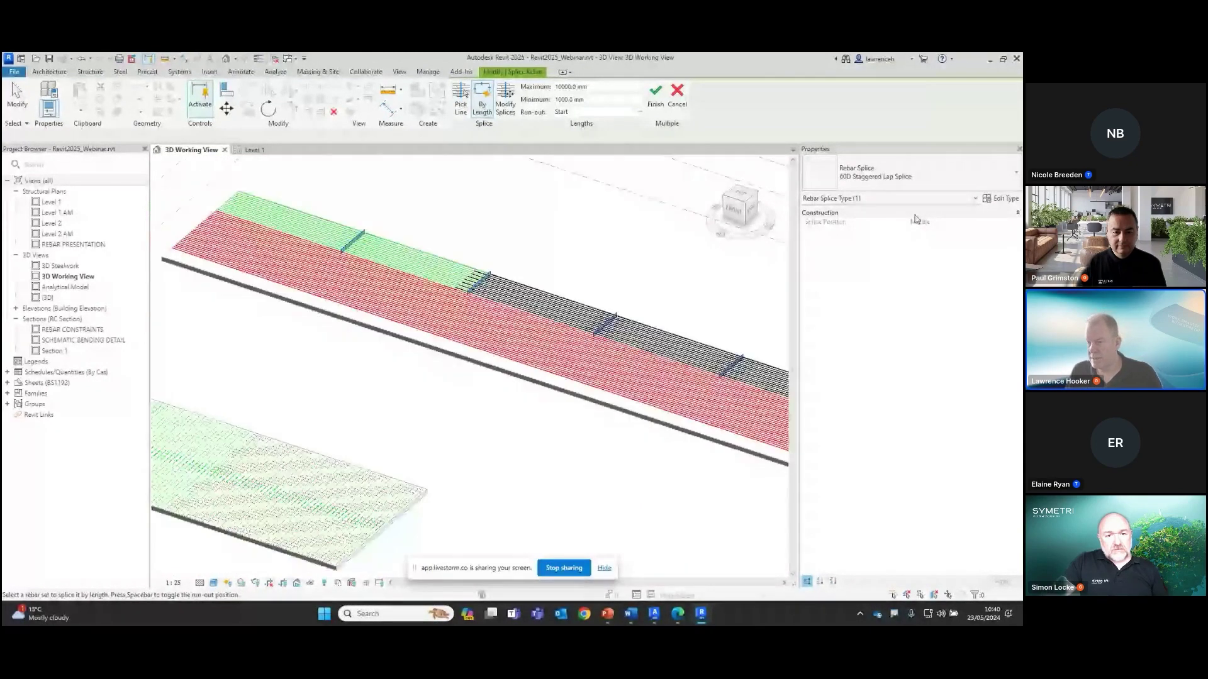
Step: Switch the splice type to 60D Lap Splice and preview both run-out positions on the adjacent unspliced rebar set
left_click(899, 176)
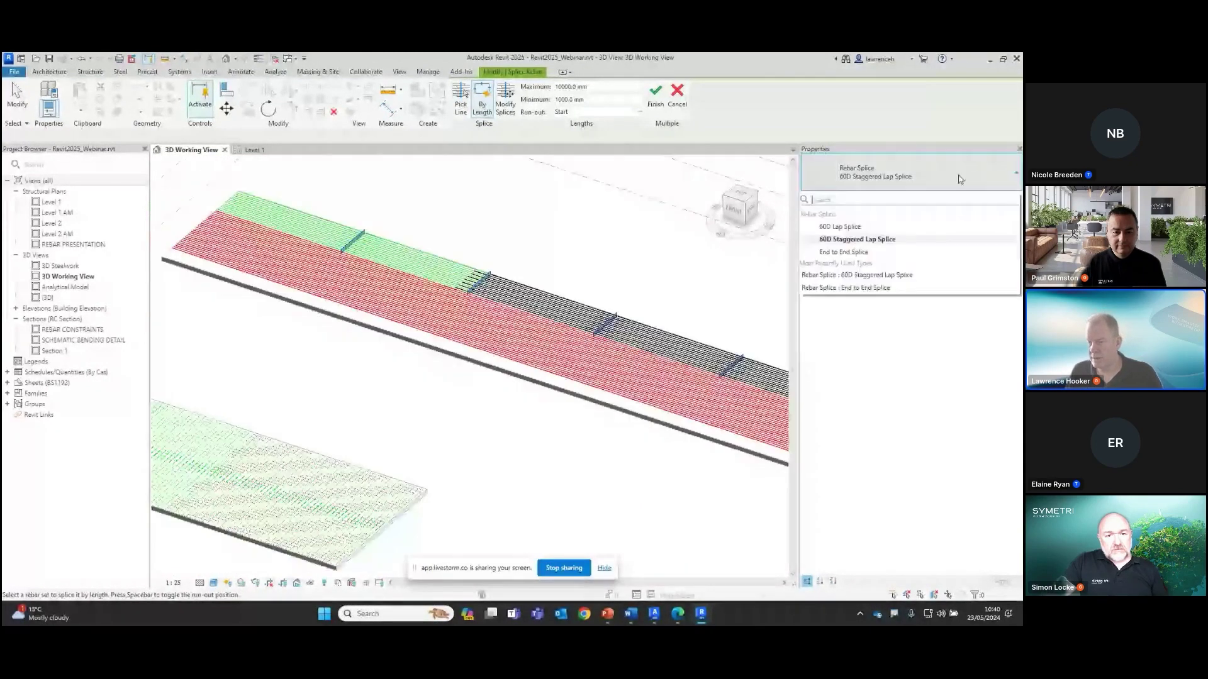
left_click(853, 228)
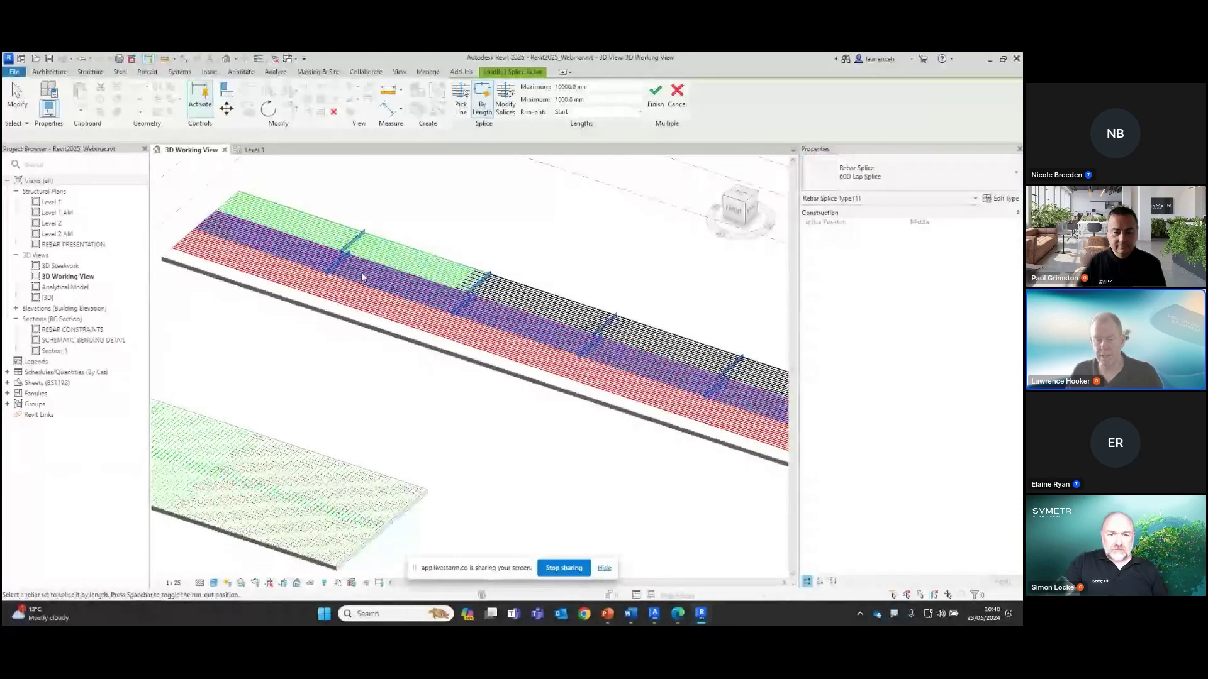
key("space")
key("space")
scroll(362, 277, "down", 2)
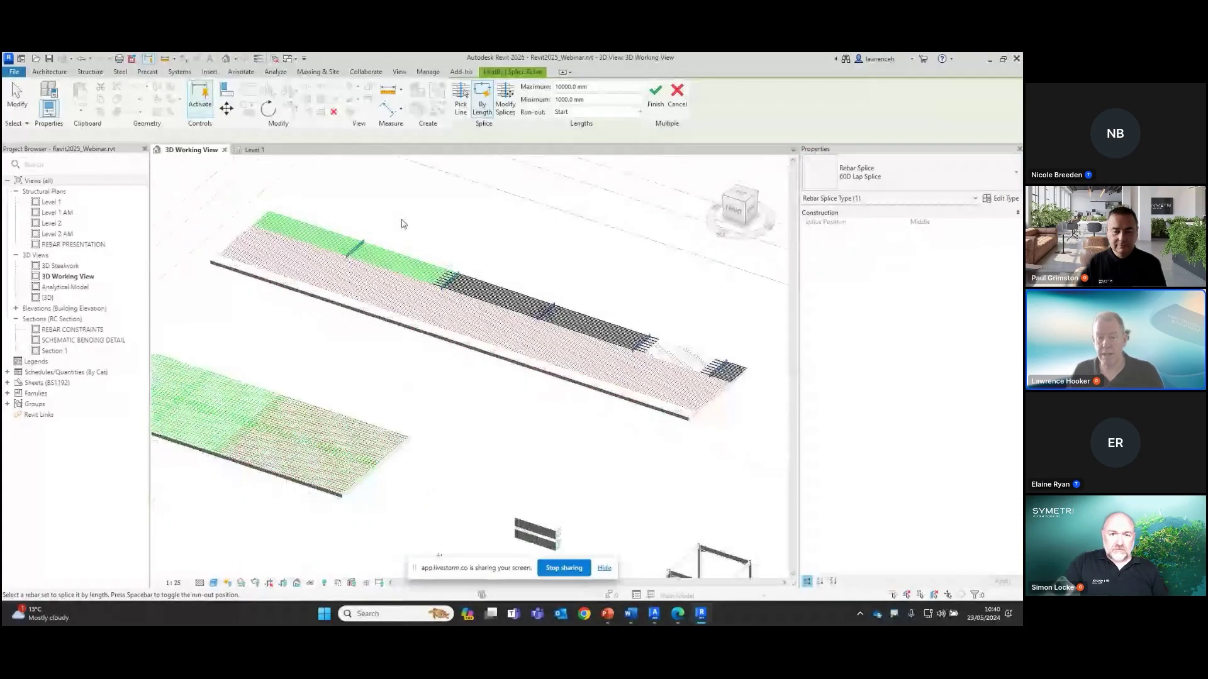
Step: Try to add a picked-line 60D Lap Splice at a 2000 mm distance near the slab's far end
left_click(461, 99)
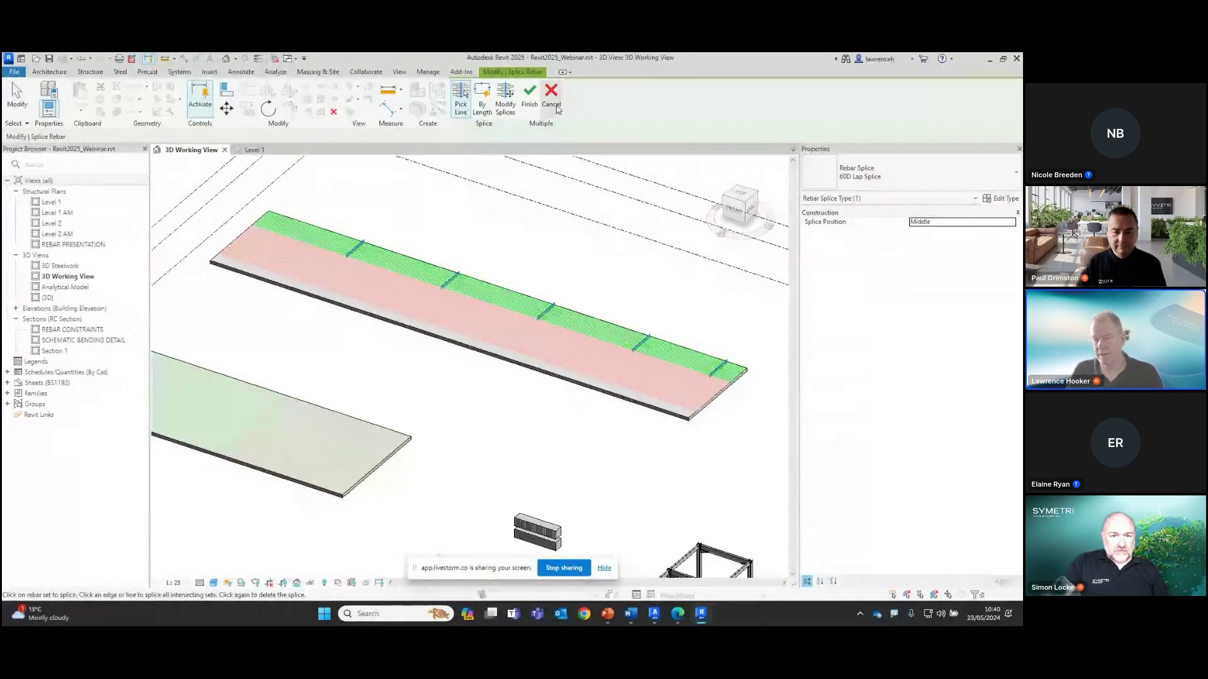
scroll(415, 273, "up", 5)
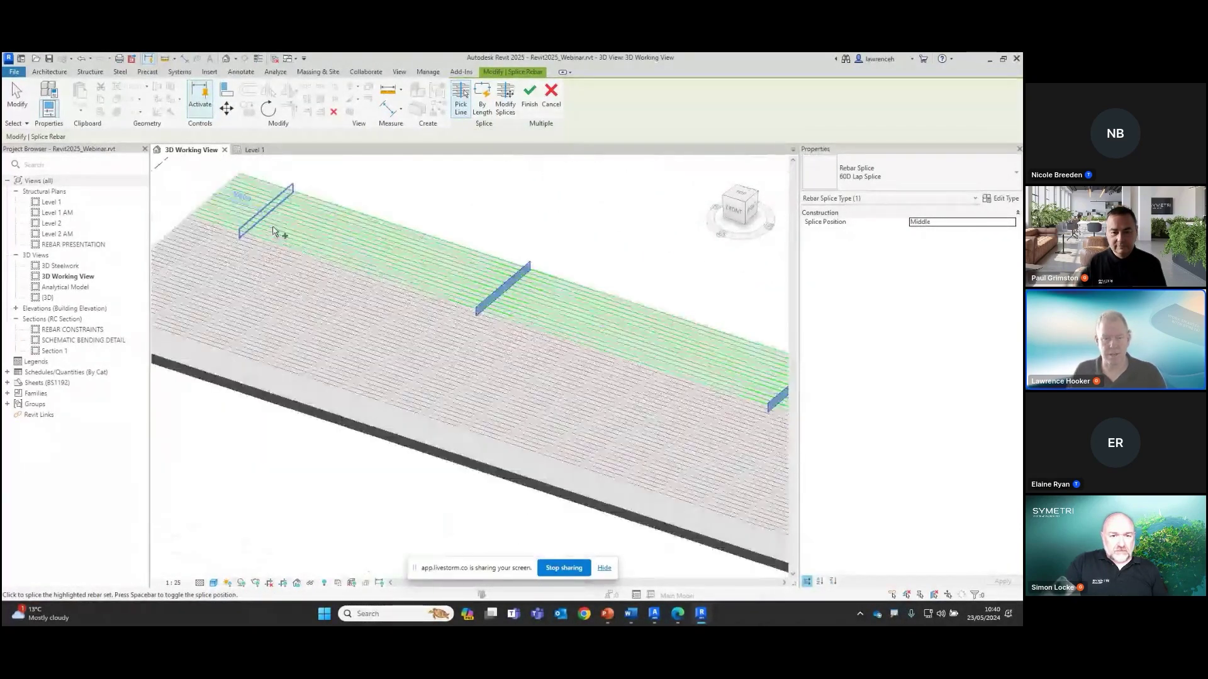
scroll(275, 233, "up", 2)
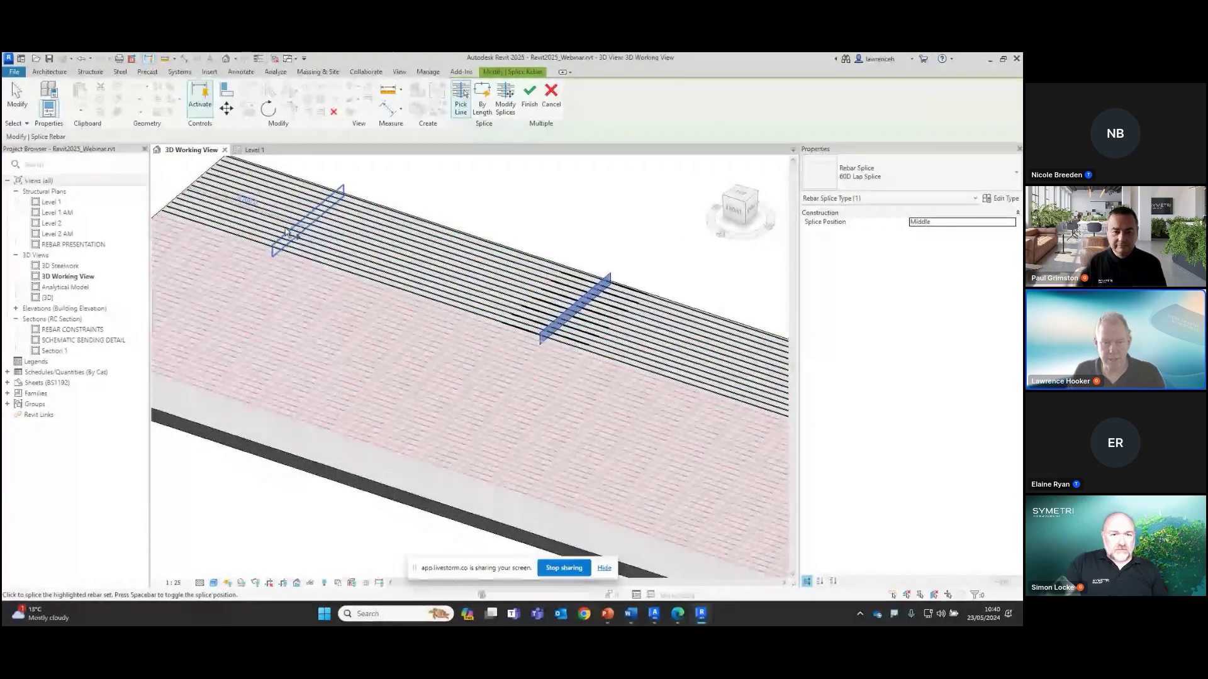
type("2")
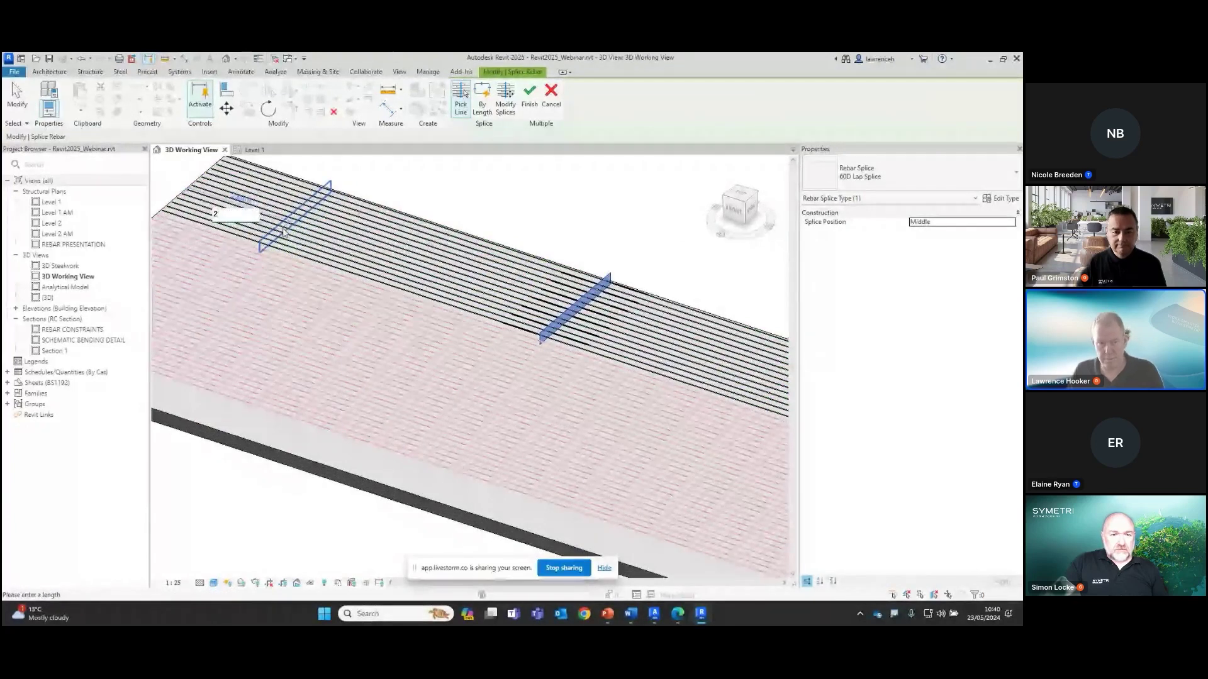
type("000")
key("Return")
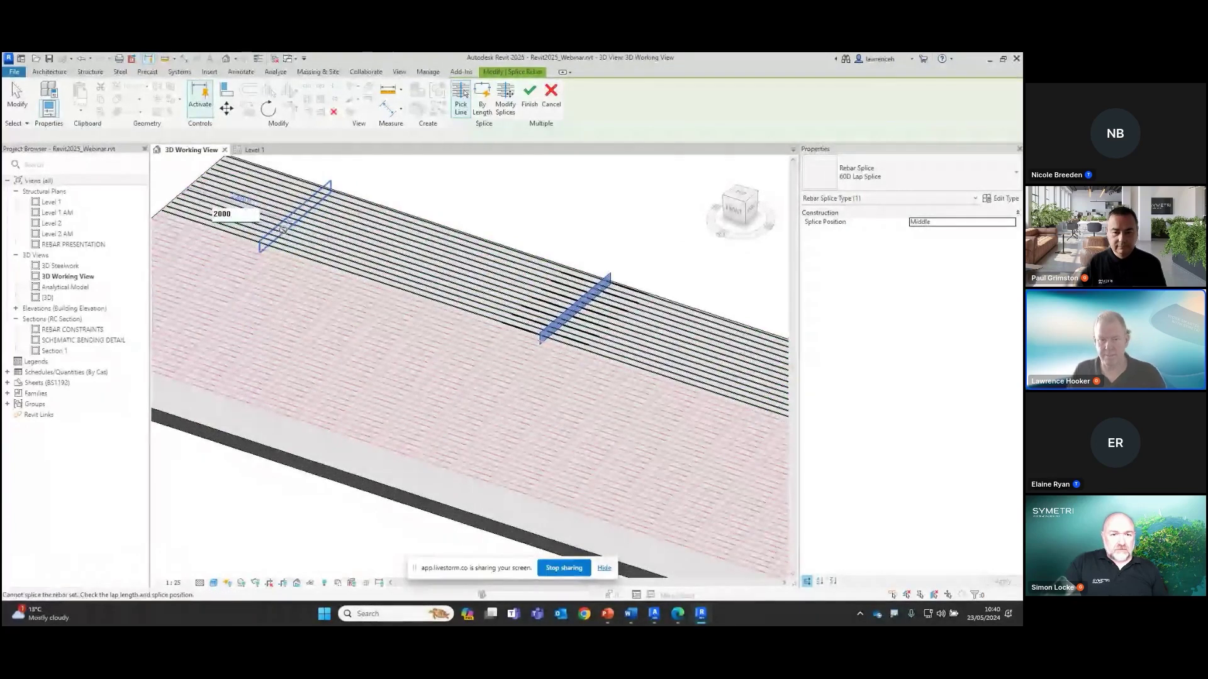
Step: Finish the rebar splicing and inspect the staggered laps between the bars up close
scroll(448, 211, "up", 5)
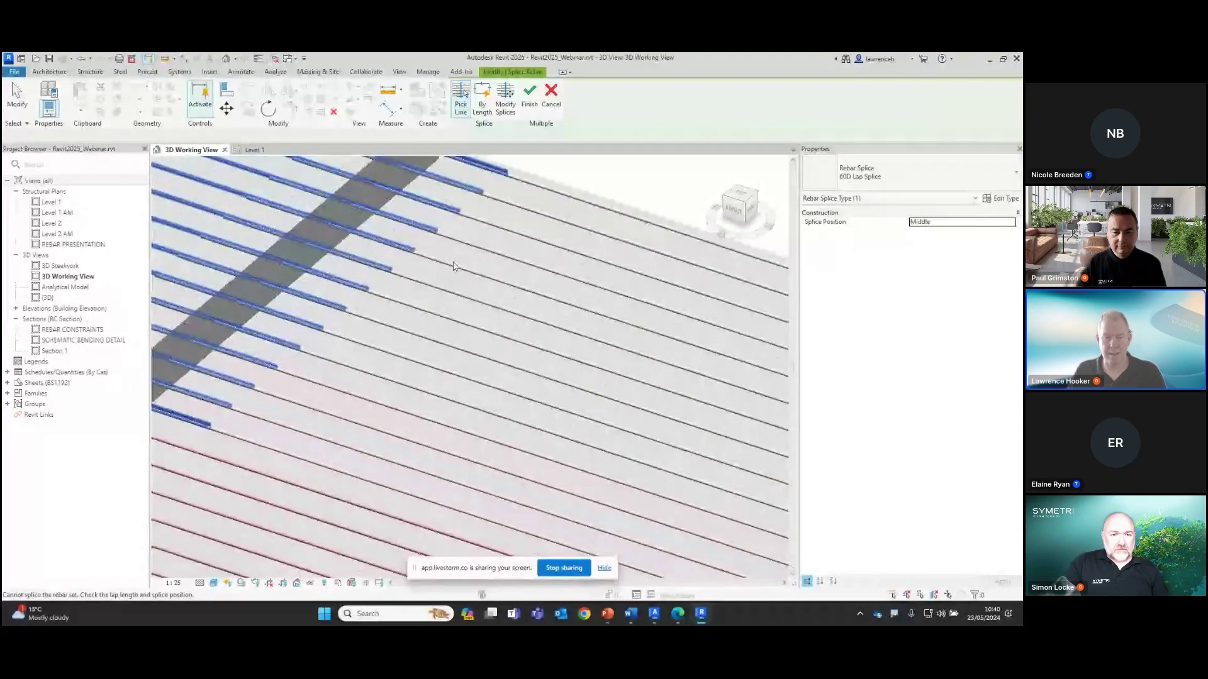
scroll(454, 266, "down", 3)
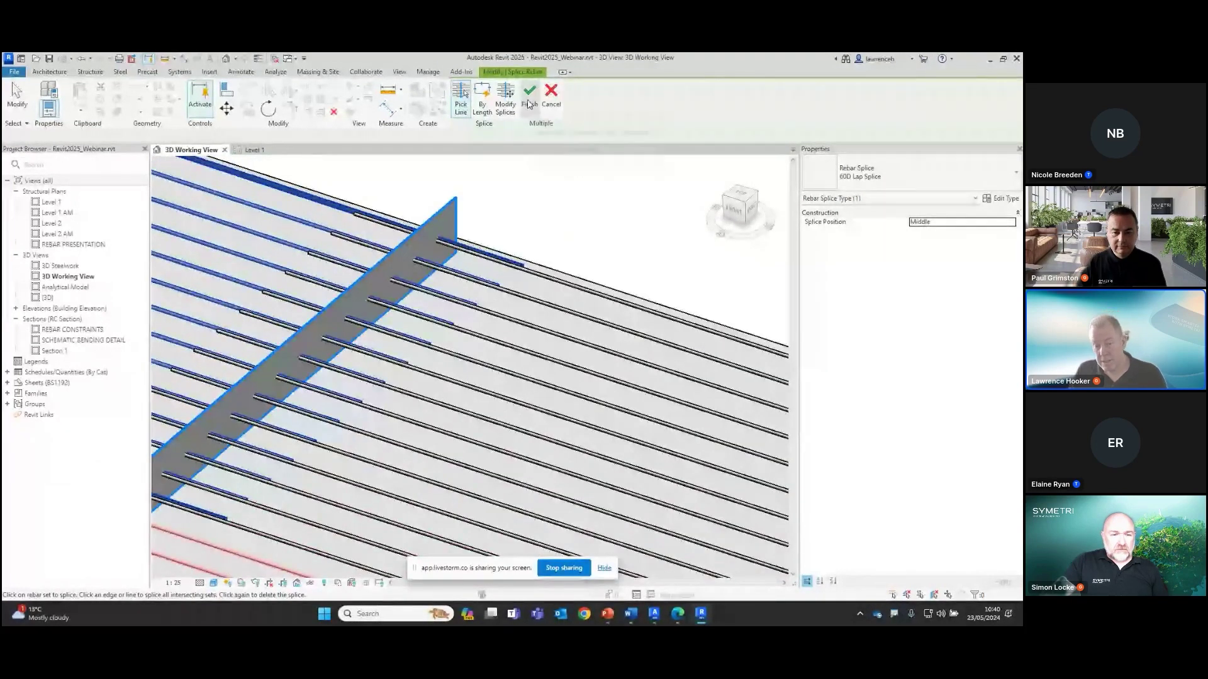
scroll(542, 236, "down", 2)
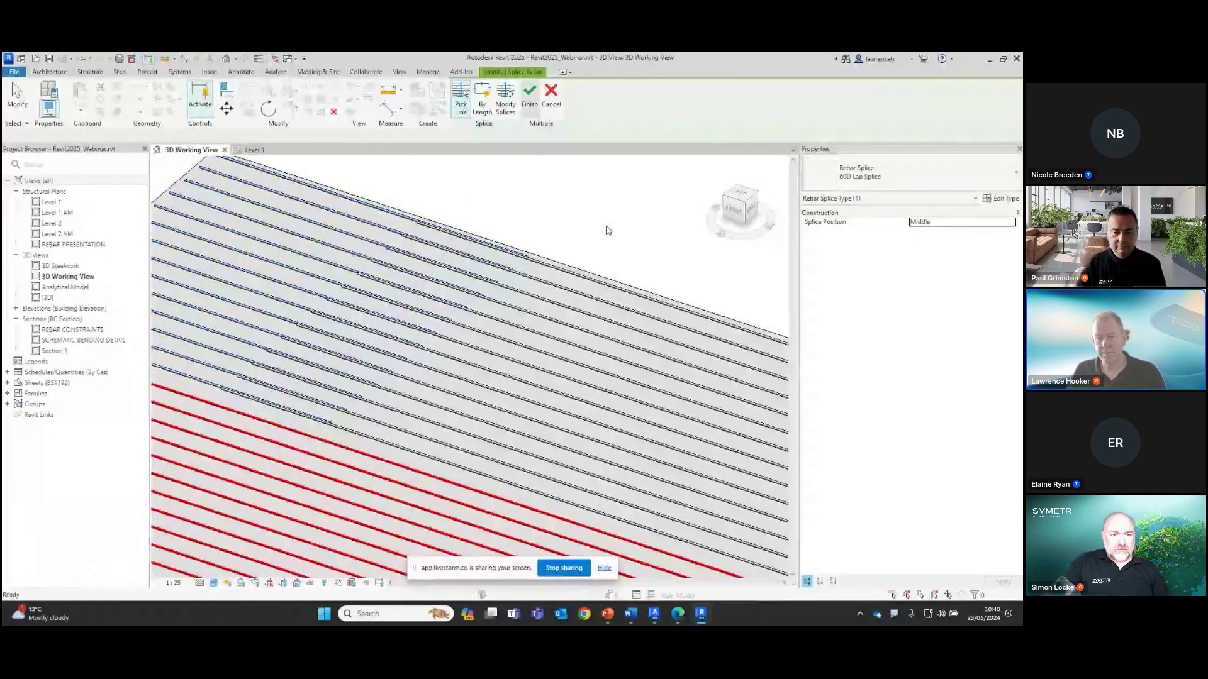
key("Escape")
scroll(566, 264, "up", 5)
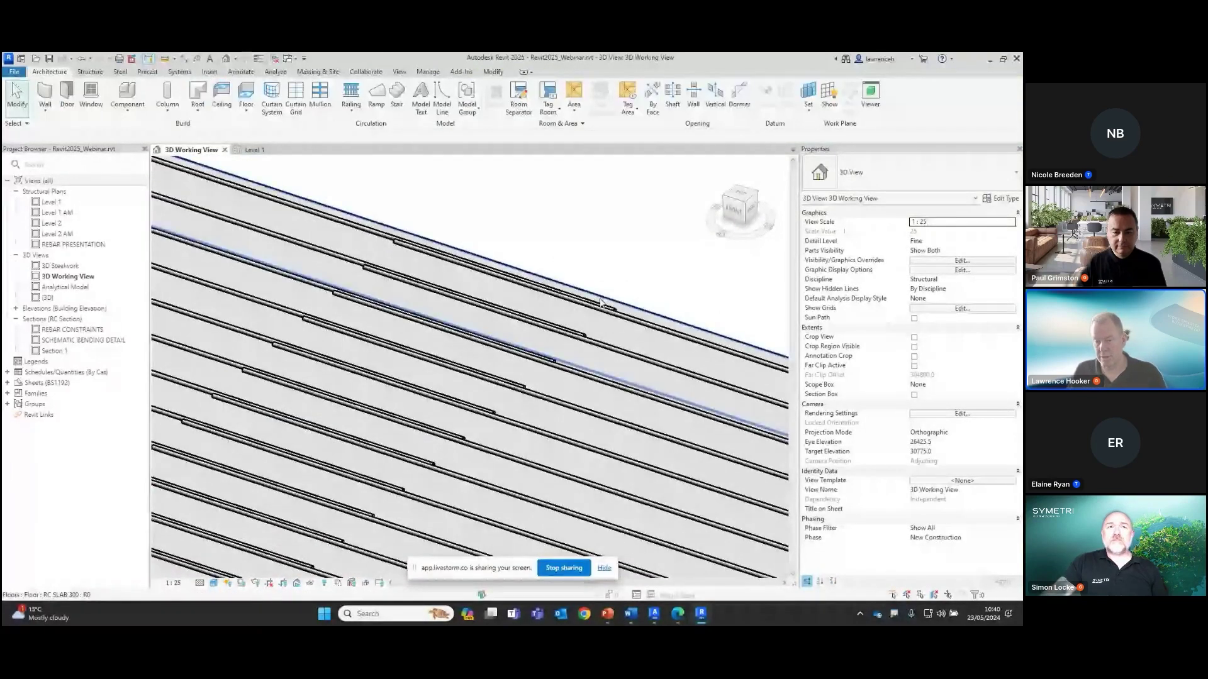
scroll(403, 270, "up", 2)
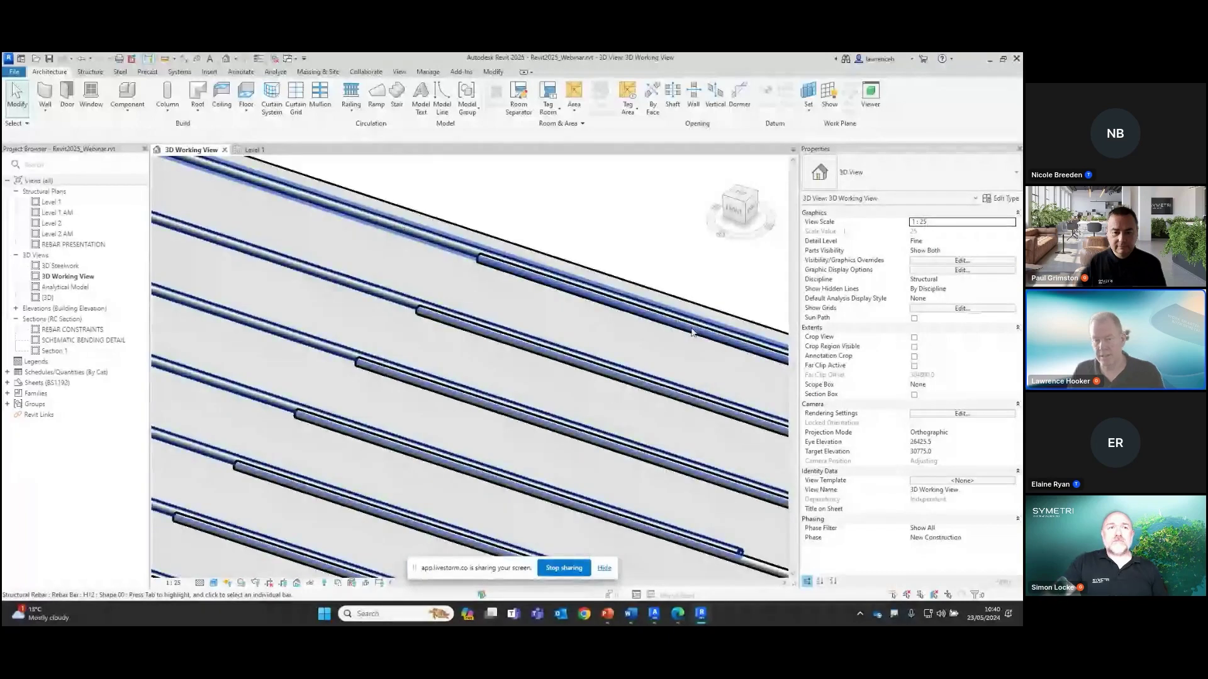
Step: Change the two lapped rebar sets at the splice to bar type H25 and review the laps
left_click(473, 311)
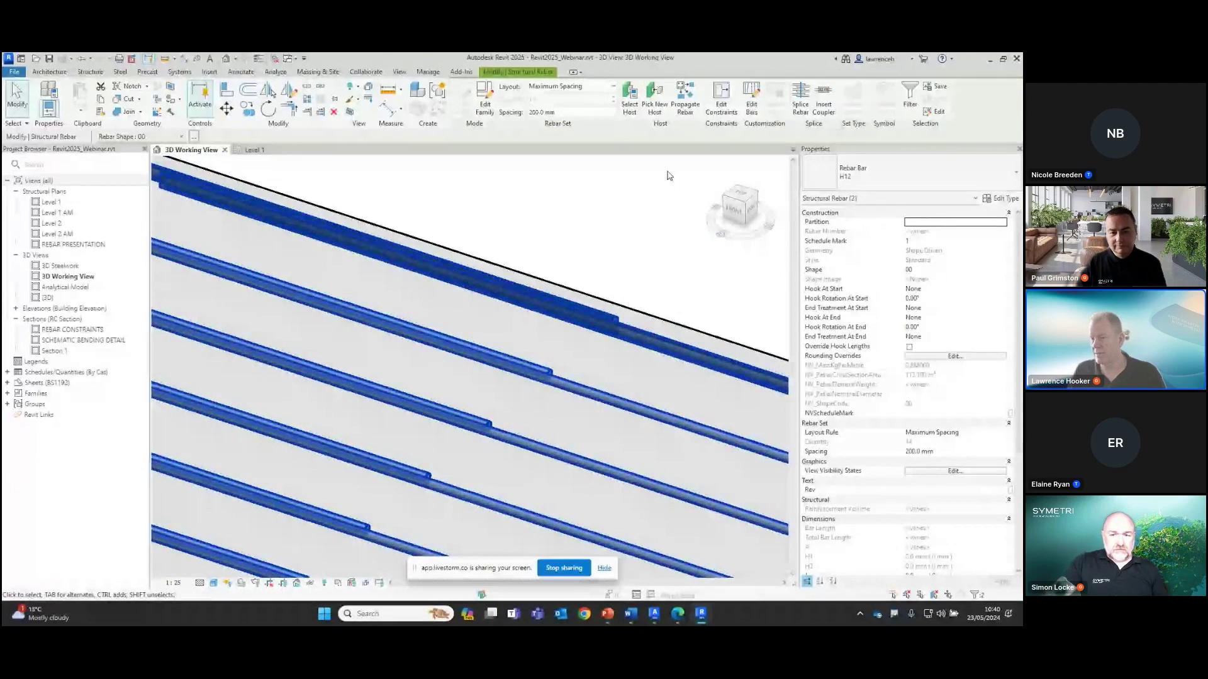
left_click(899, 174)
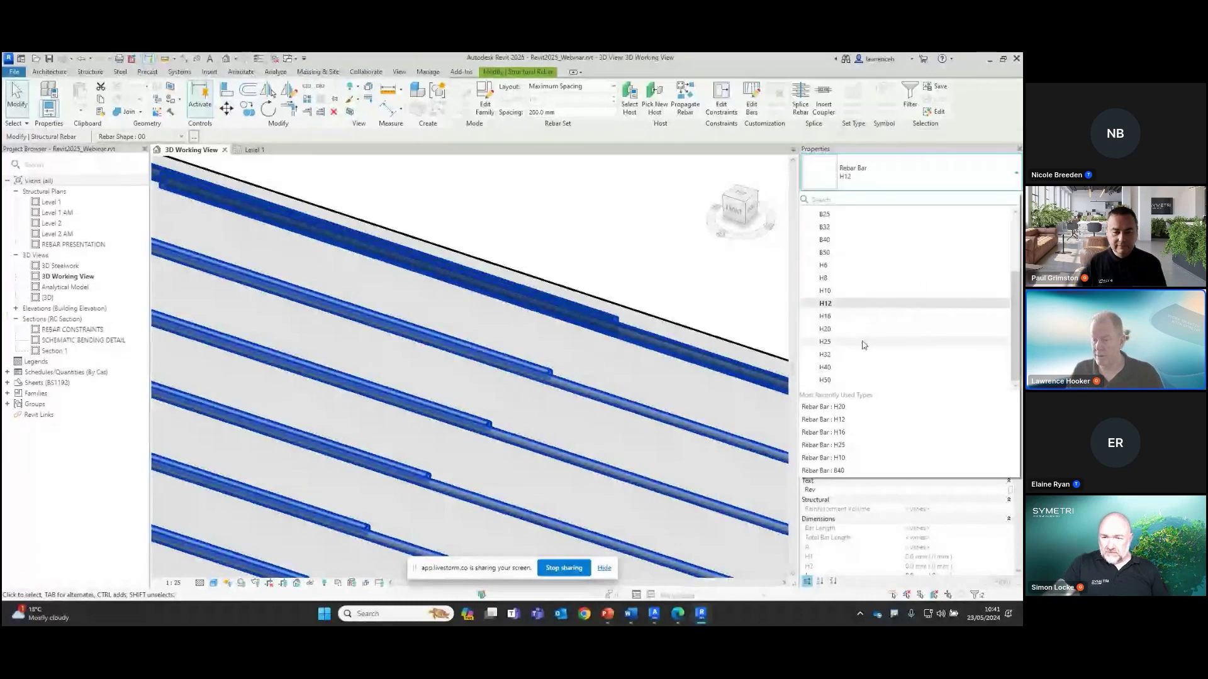
left_click(863, 342)
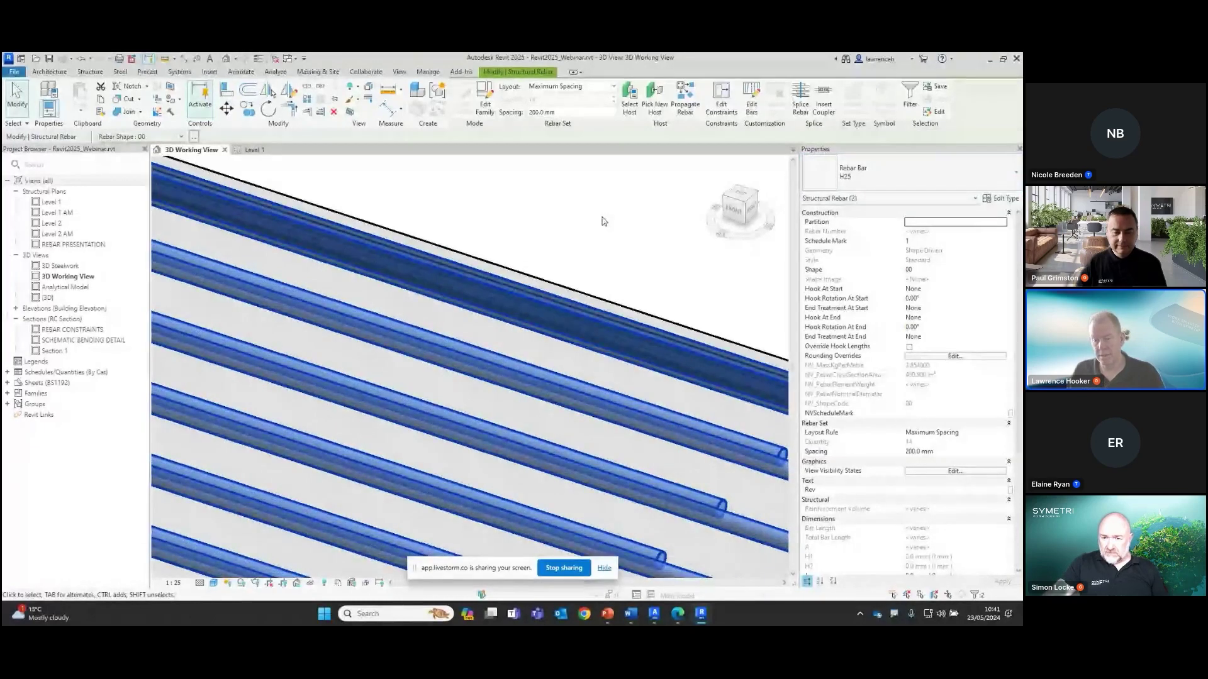
scroll(601, 221, "down", 5)
scroll(621, 256, "down", 3)
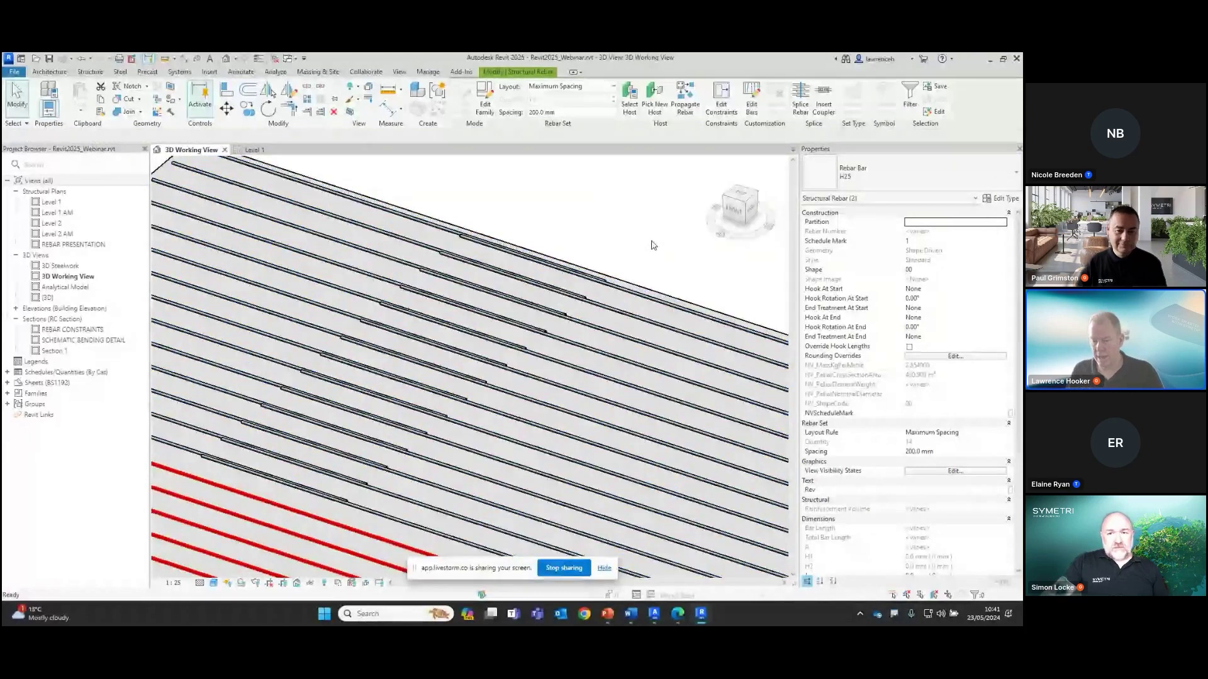
scroll(654, 252, "down", 4)
scroll(667, 264, "down", 3)
middle_click_drag(673, 264, 494, 242)
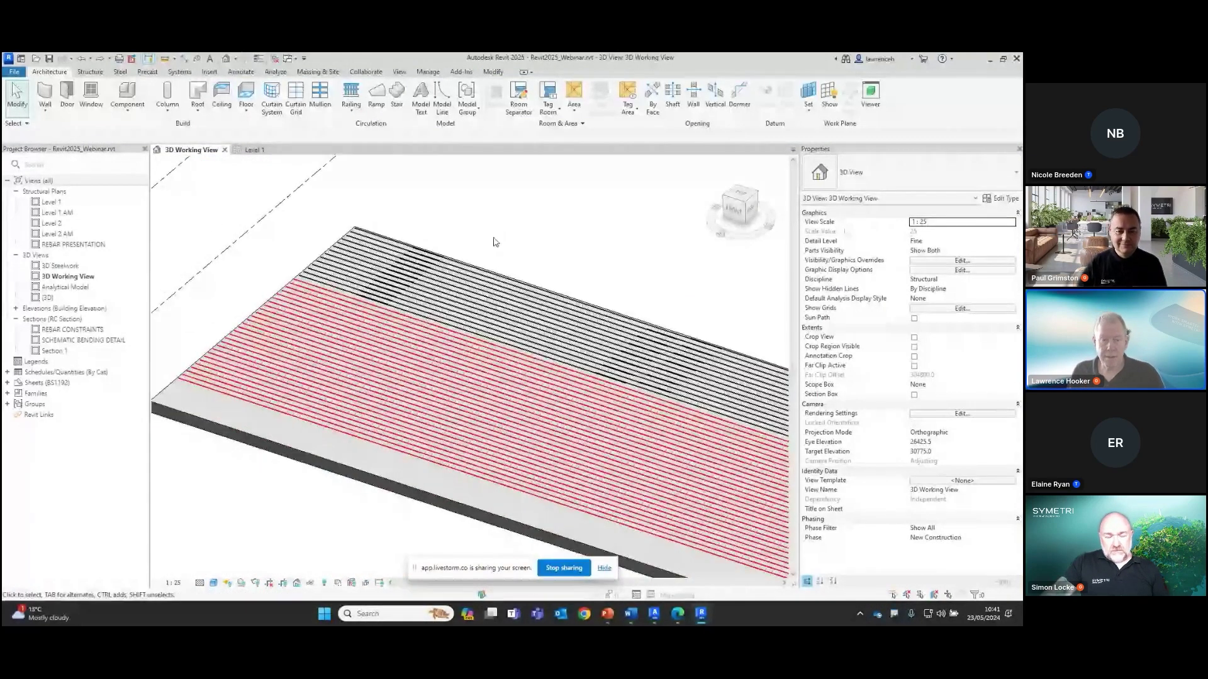
Step: In the Level 1 plan, move a staggered lap splice of the spliced rebar set along the bars and finish the splice edit
left_click(252, 149)
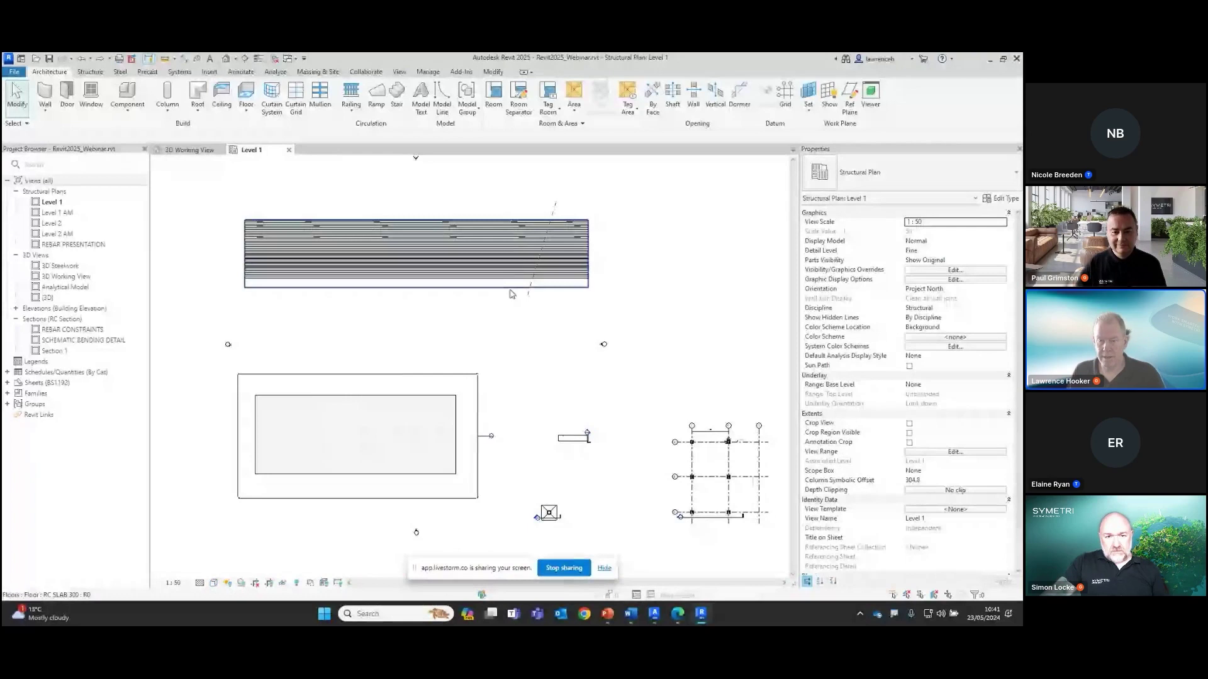
scroll(554, 214, "up", 5)
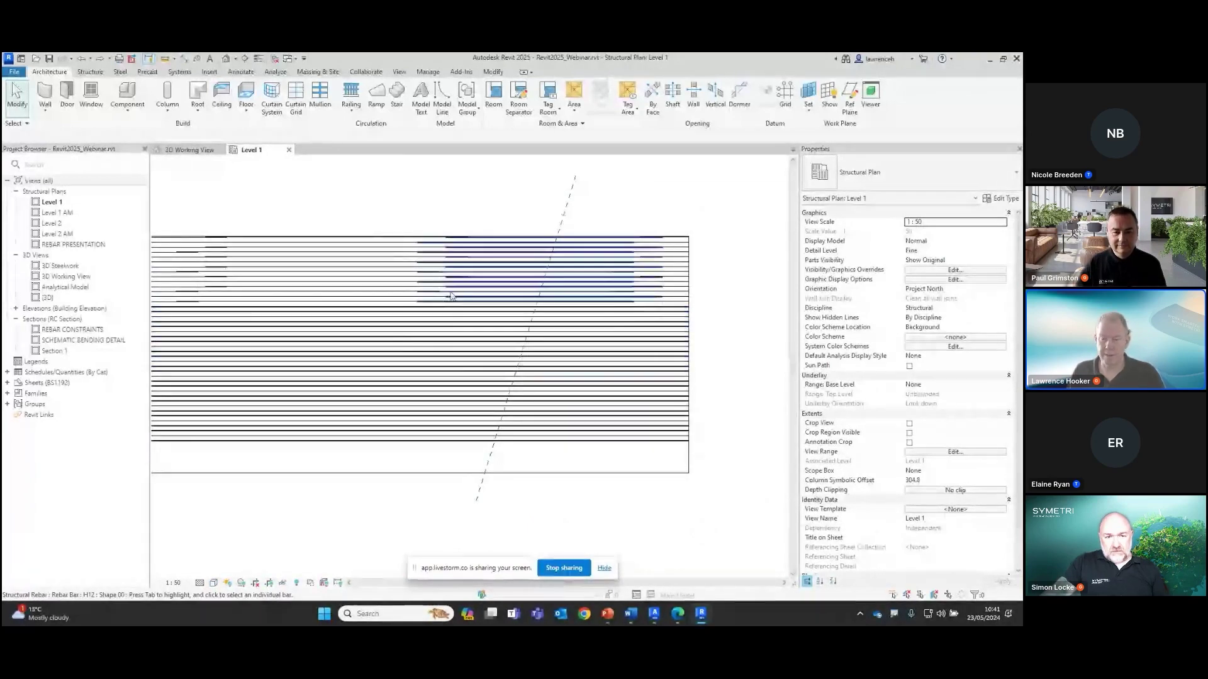
scroll(450, 296, "down", 2)
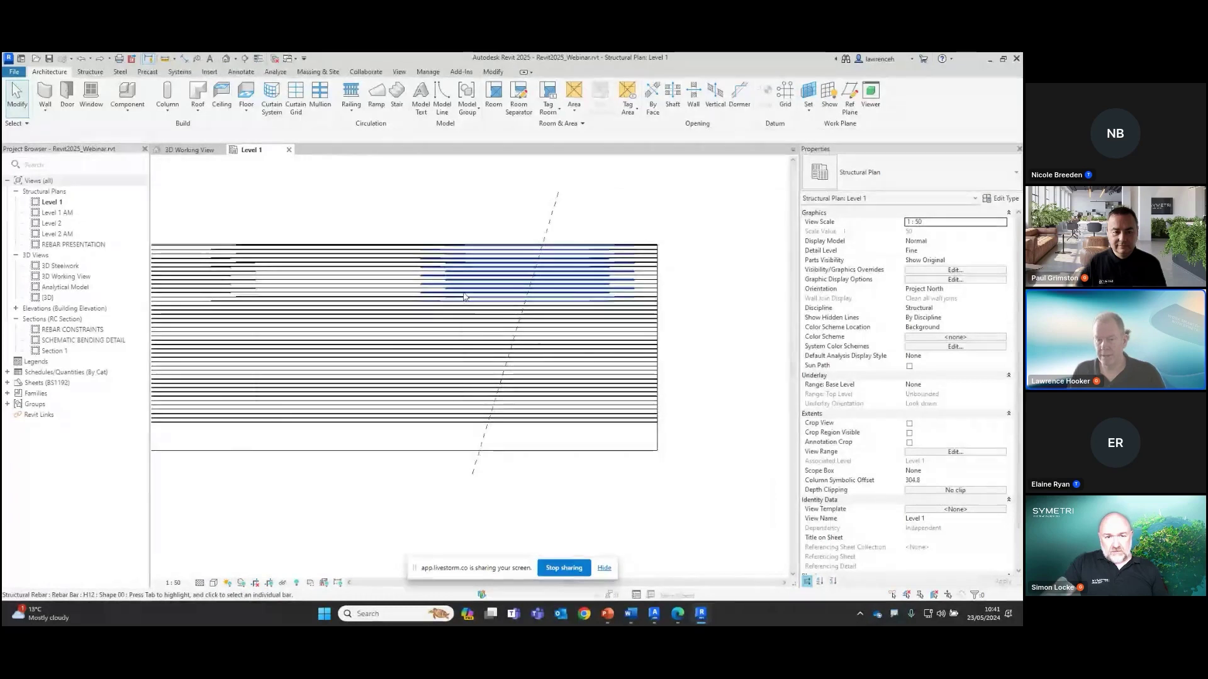
left_click(464, 296)
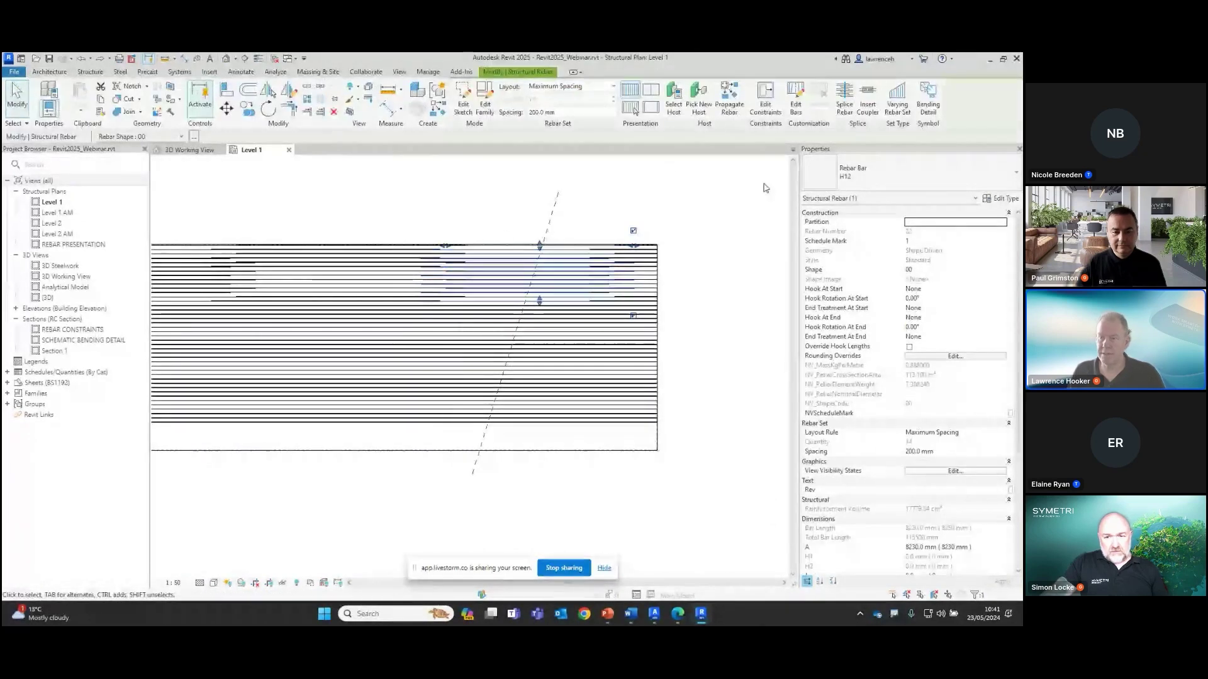
left_click(844, 102)
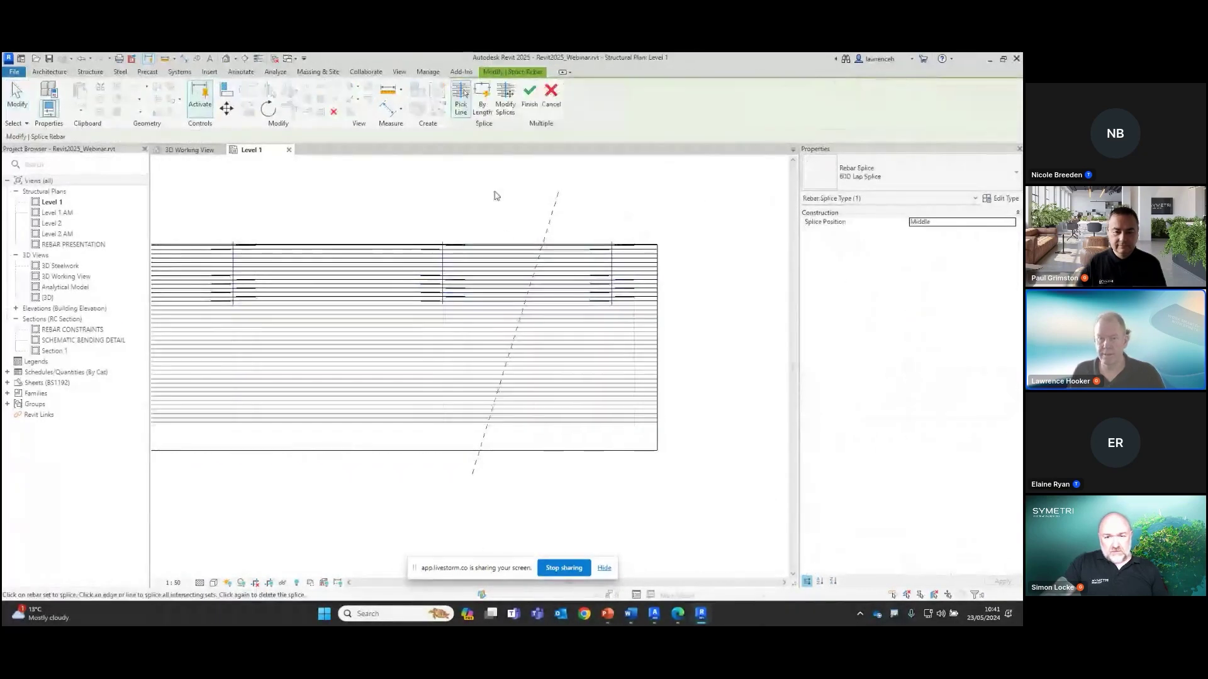
left_click(505, 108)
left_click(443, 291)
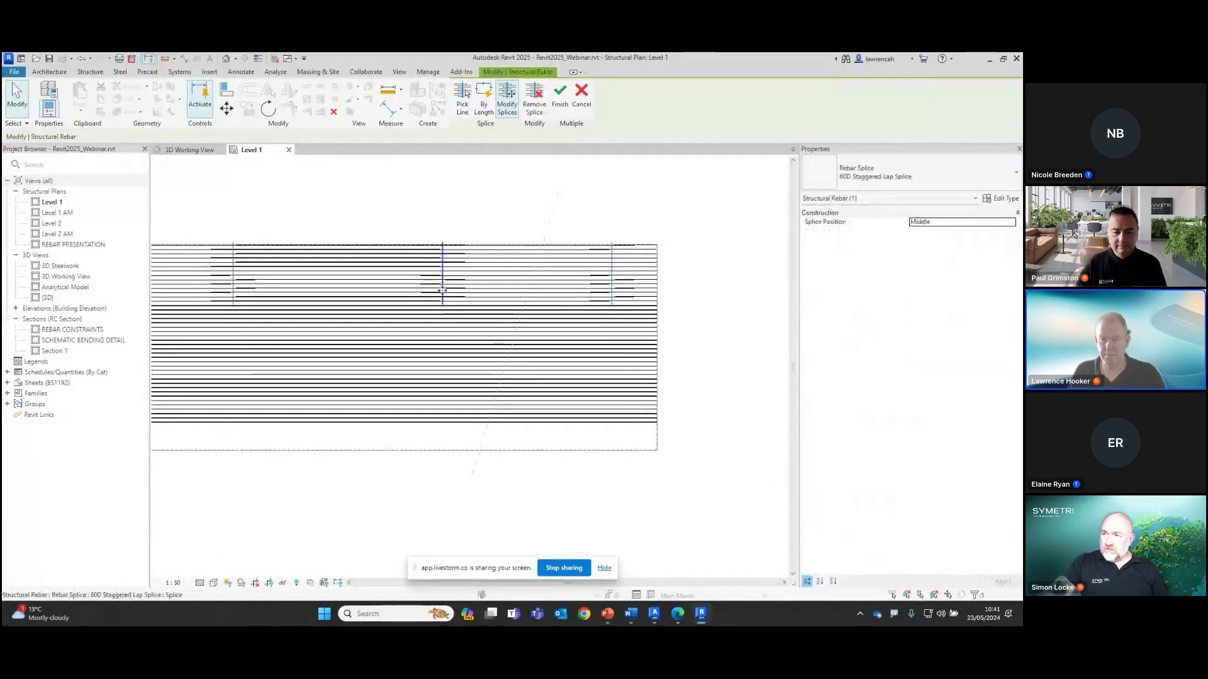
left_click_drag(429, 291, 401, 286)
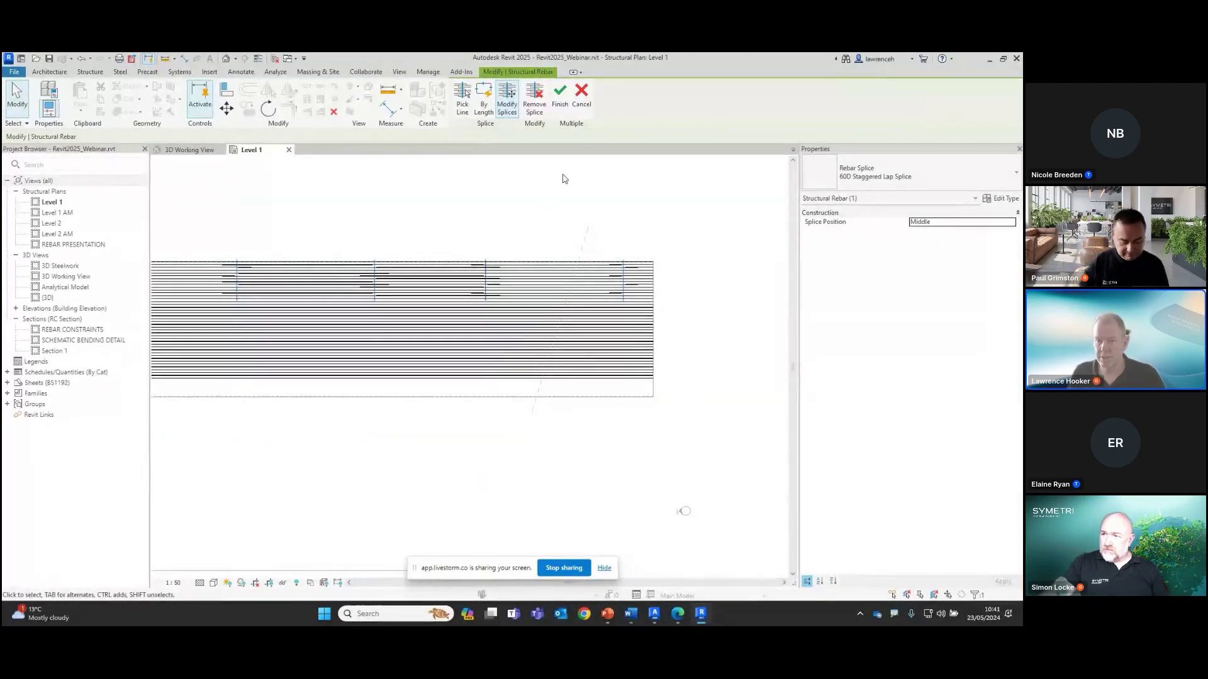
left_click(560, 94)
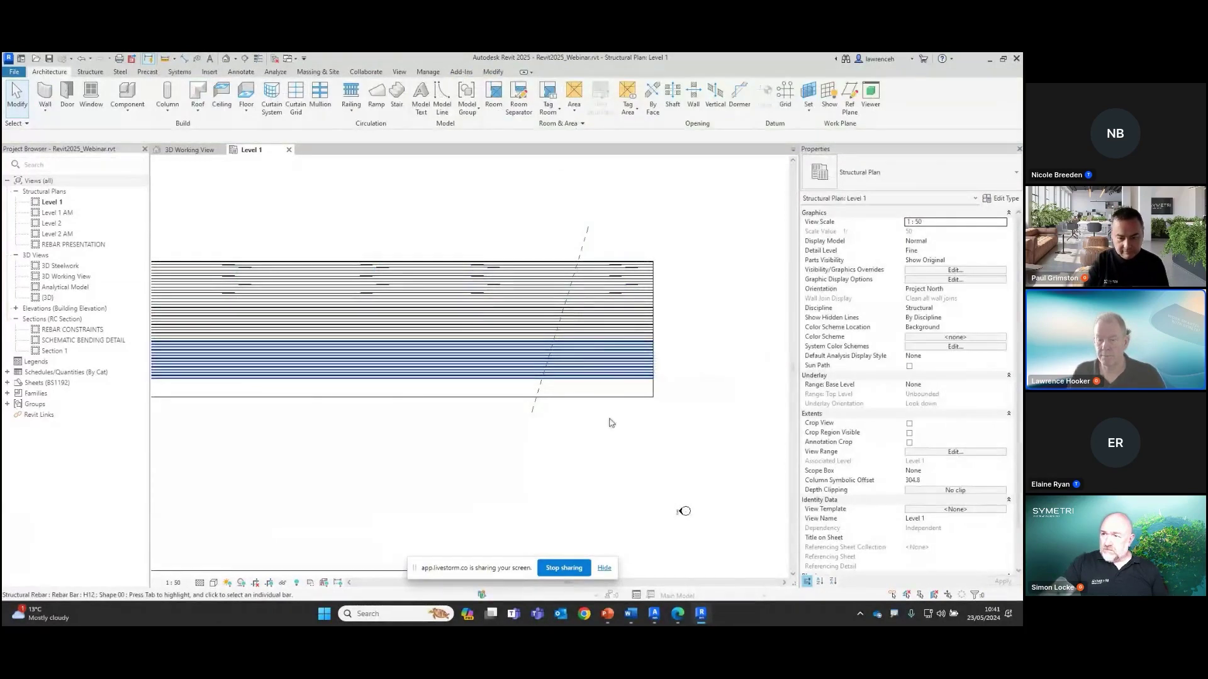
Step: Splice the lower H12 rebar set along the dashed diagonal line using the 60D Lap Splice and finish the splice
left_click(611, 375)
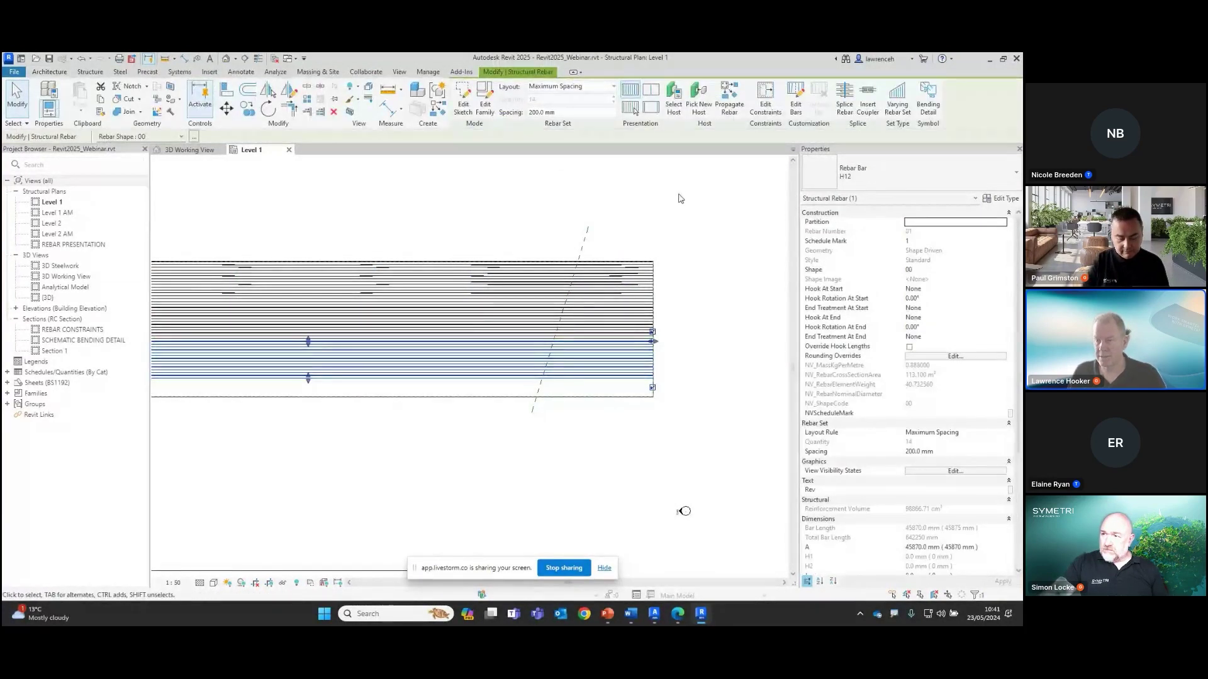
left_click(844, 94)
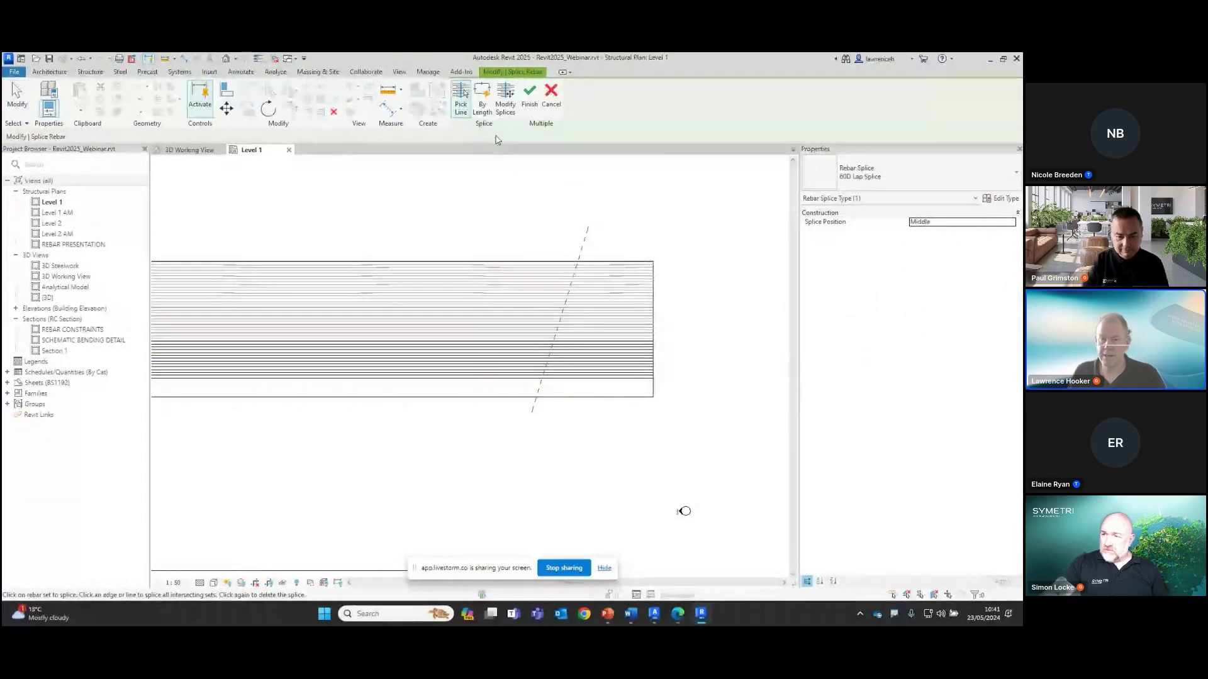
left_click(584, 239)
scroll(548, 380, "up", 2)
scroll(545, 371, "up", 2)
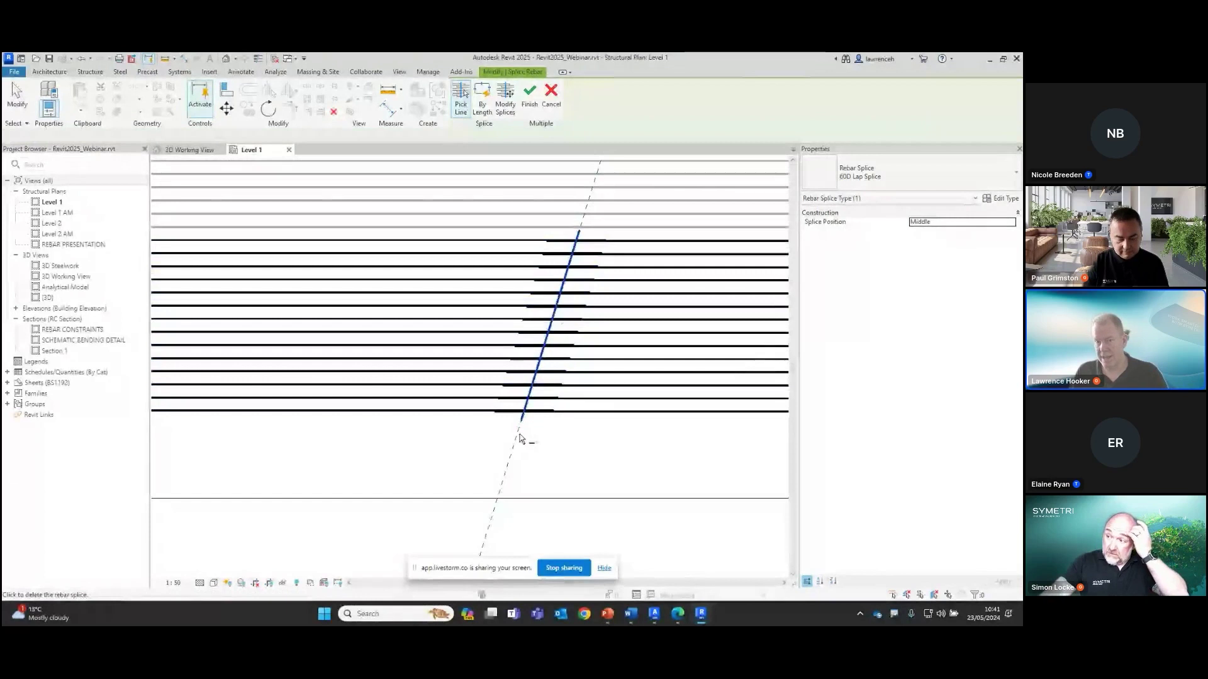
left_click(530, 100)
scroll(601, 429, "down", 3)
middle_click_drag(584, 436, 560, 441)
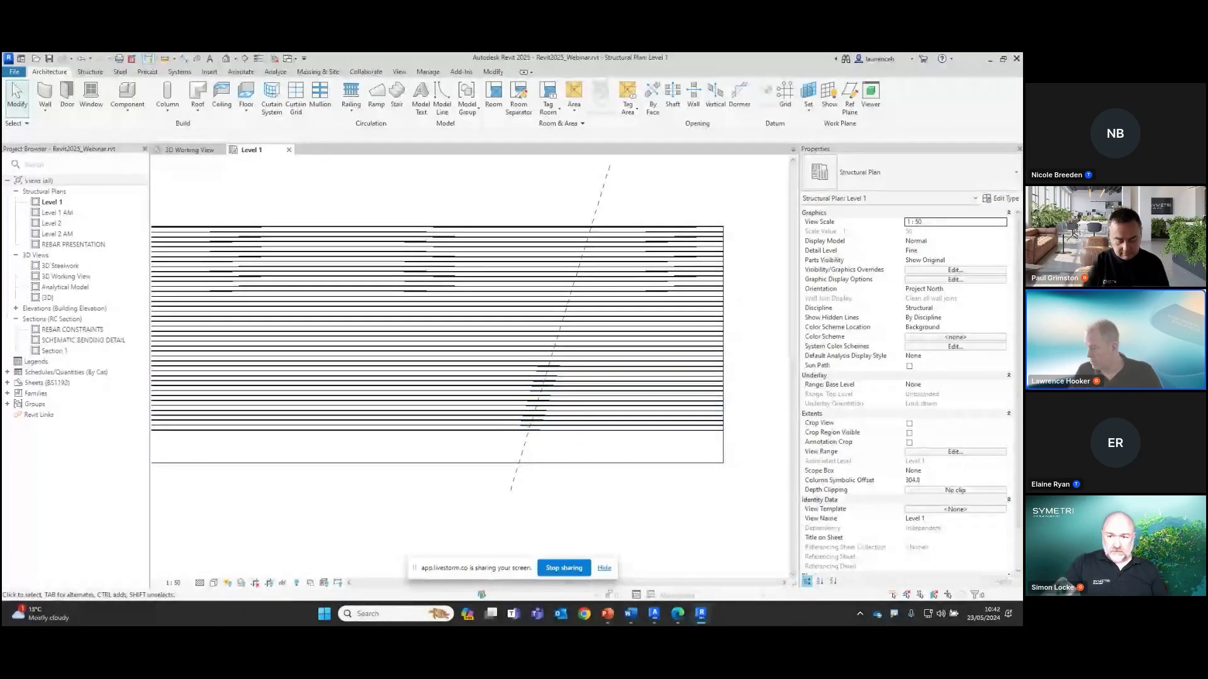
key("alt+Tab")
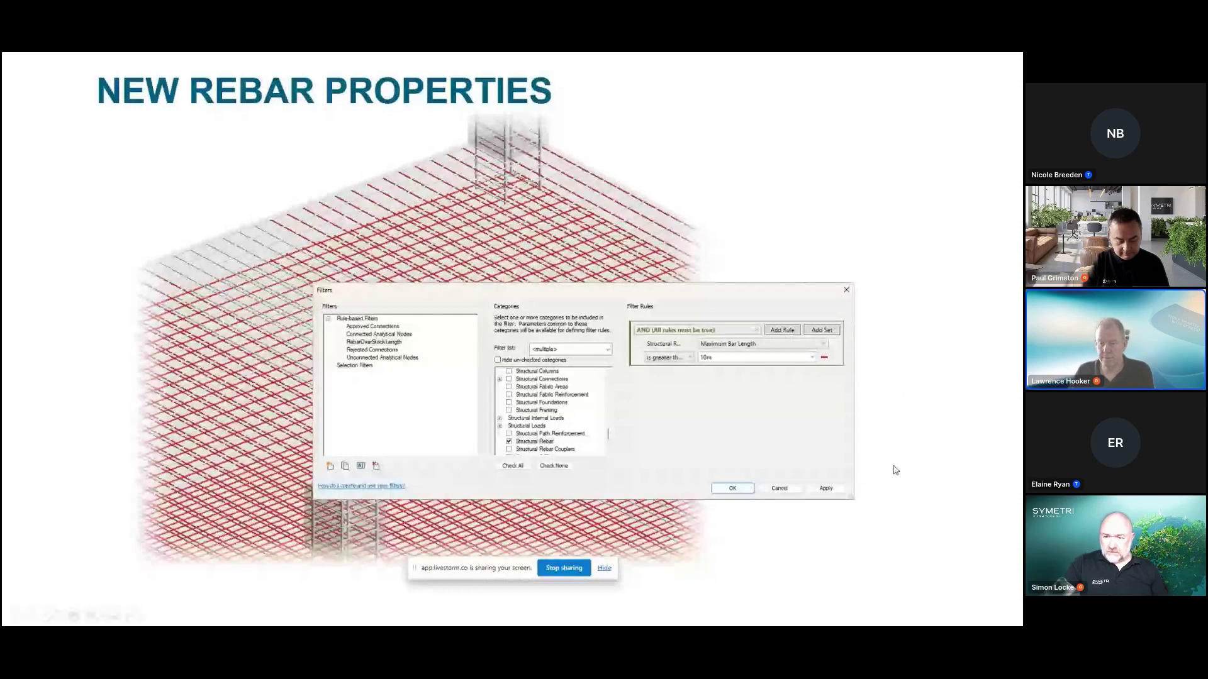
left_click(856, 507)
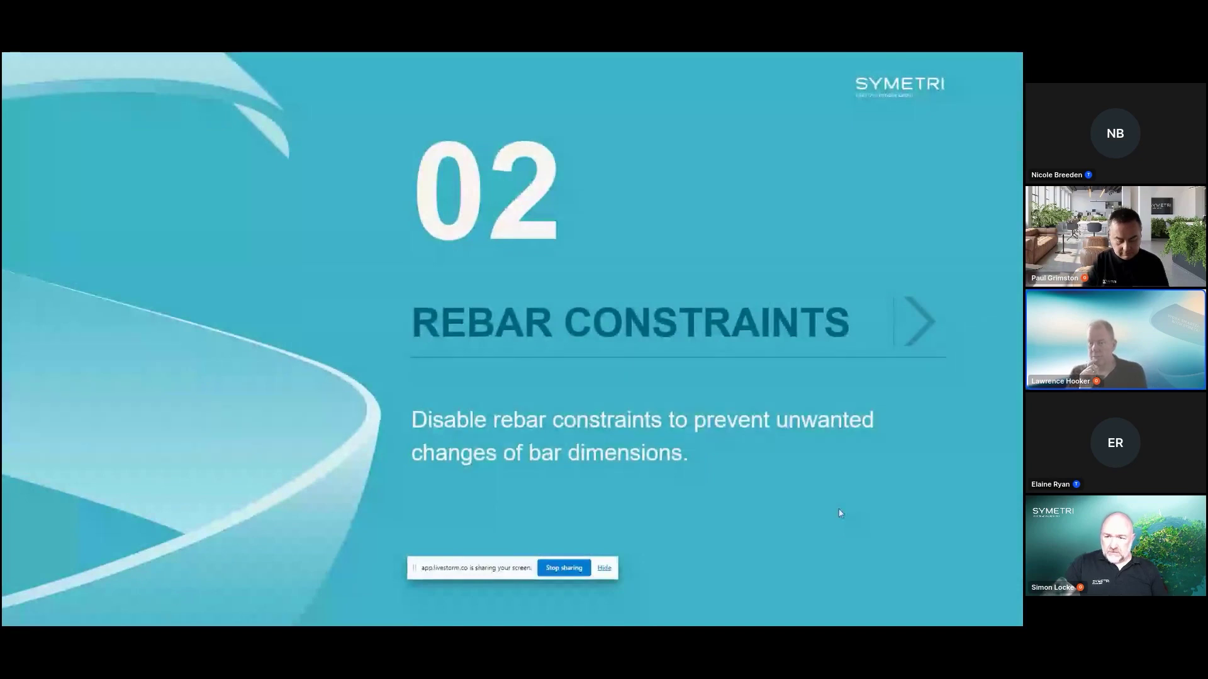
key("Right")
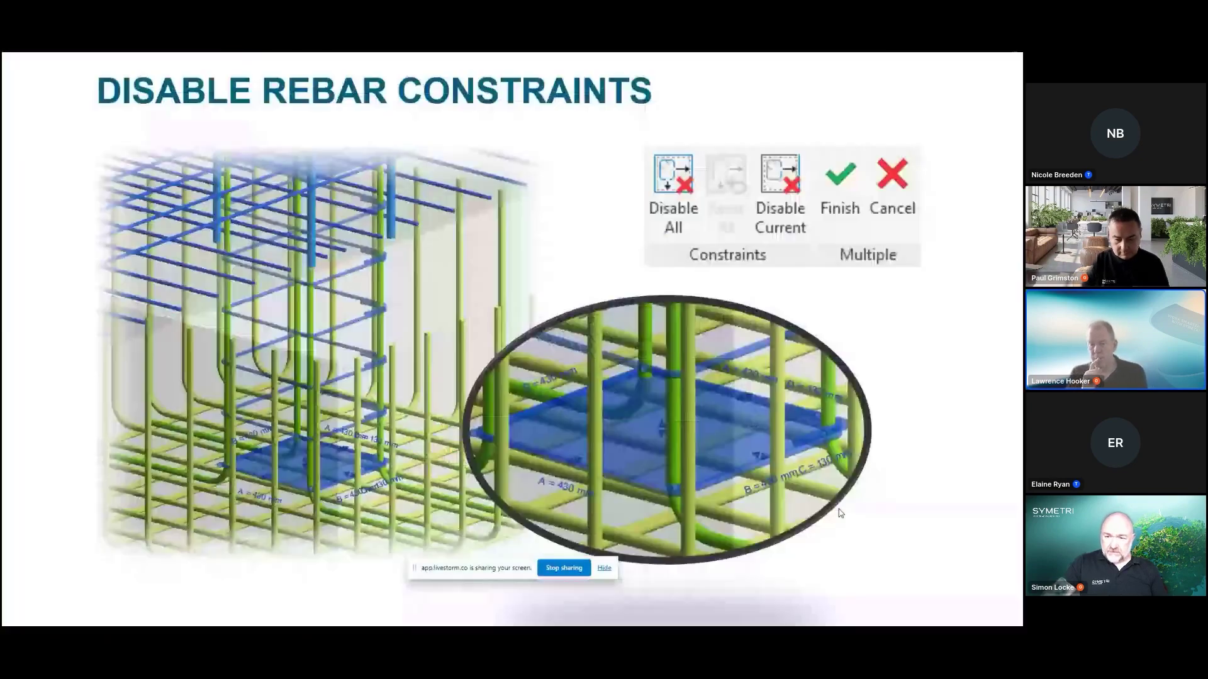
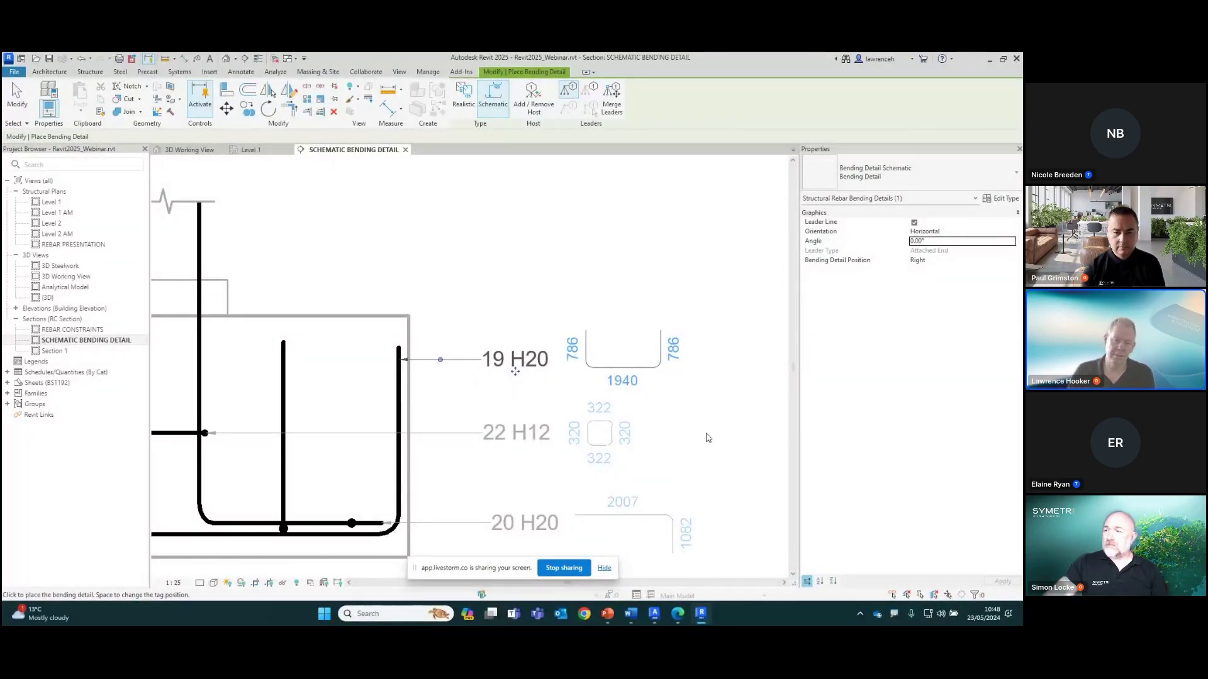
Step: End the schematic bending detail placement and place a realistic bending detail with tag for the H12 column link below the foundation
scroll(707, 433, "down", 3)
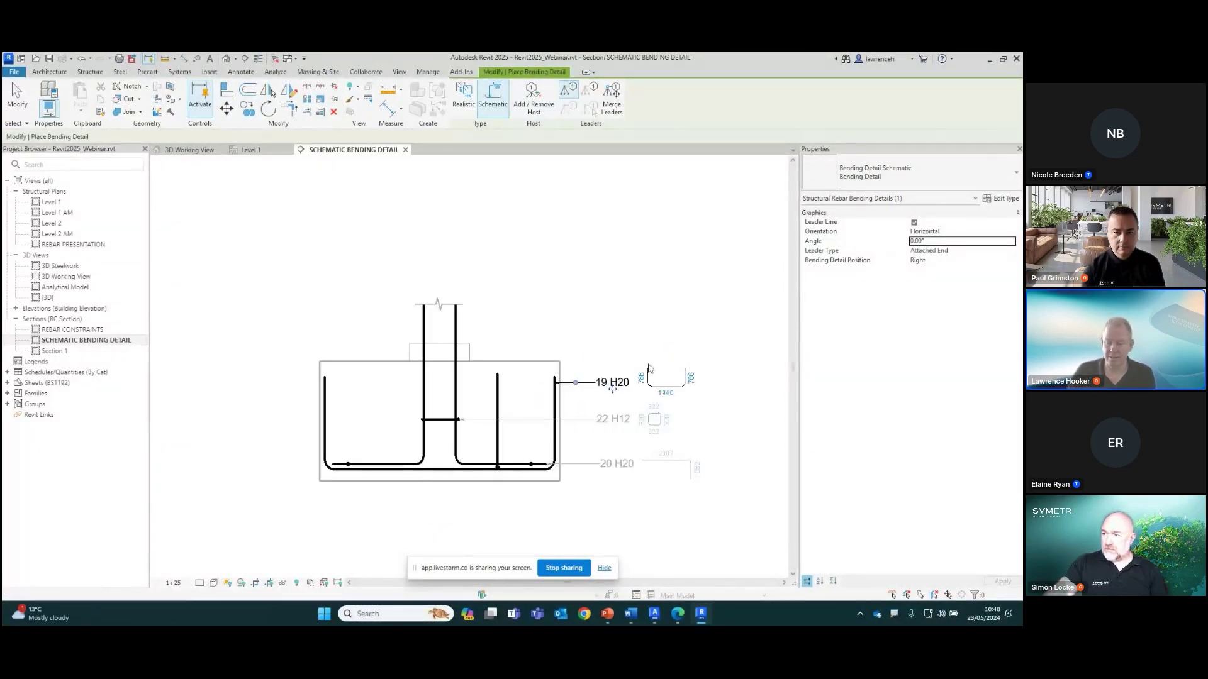
right_click(629, 294)
left_click(645, 303)
middle_click_drag(503, 447, 505, 423)
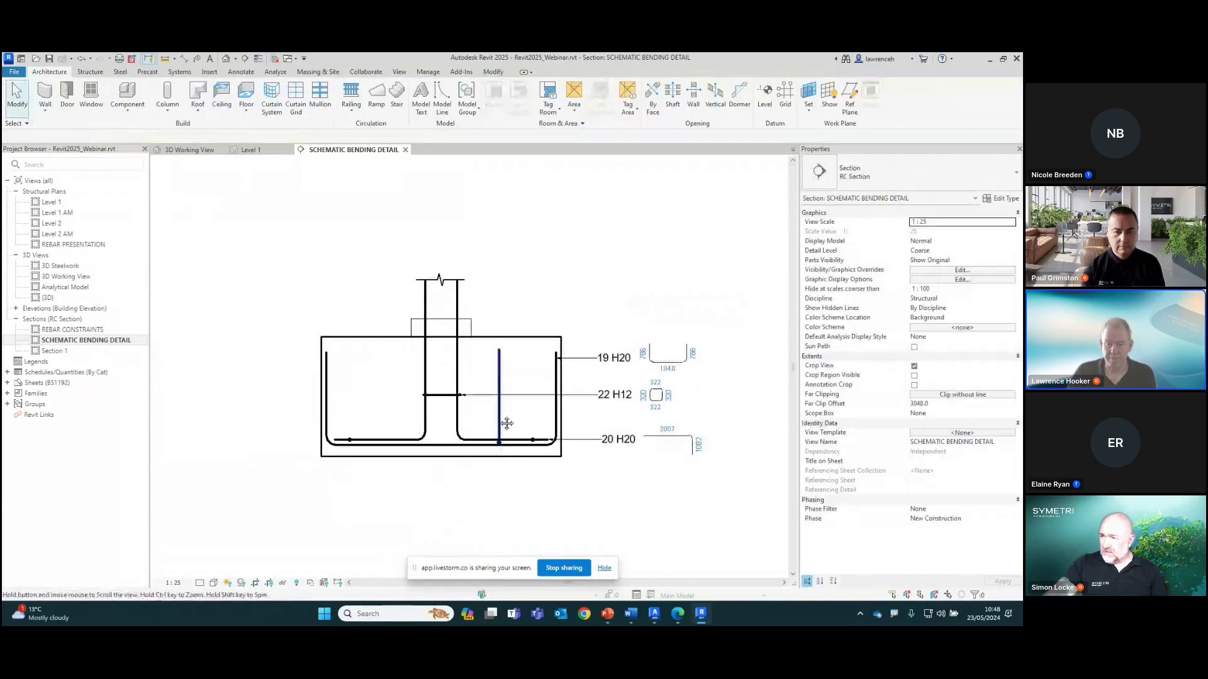
left_click(439, 395)
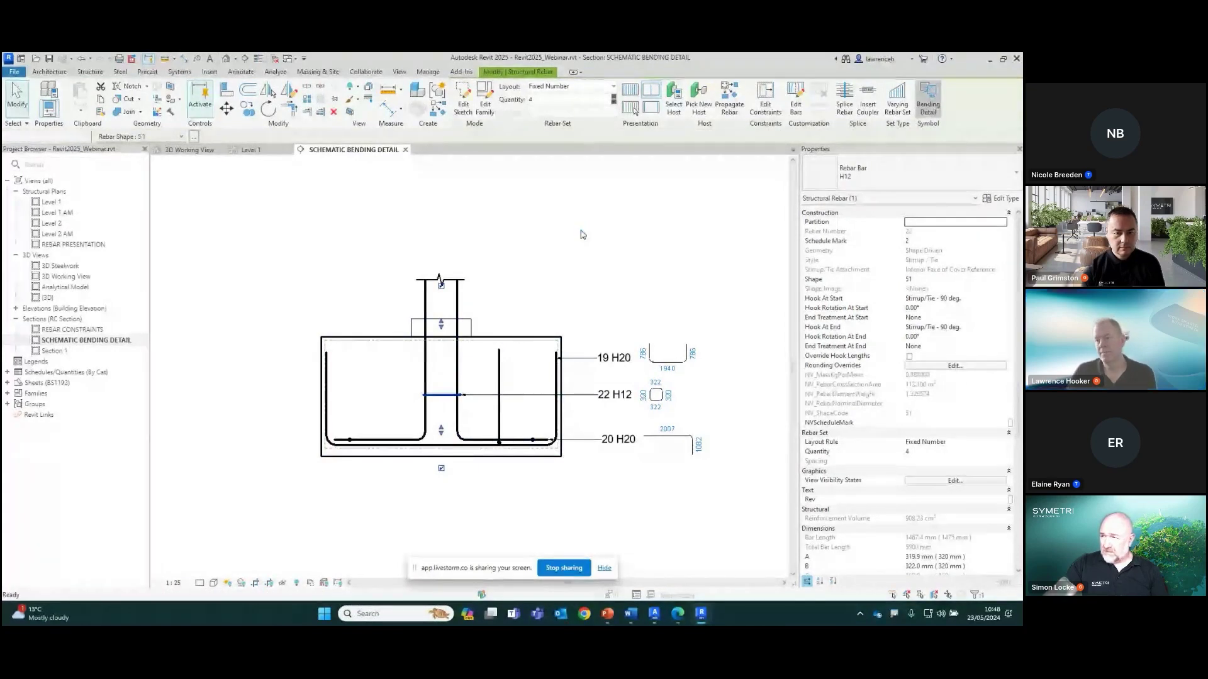
left_click(494, 165)
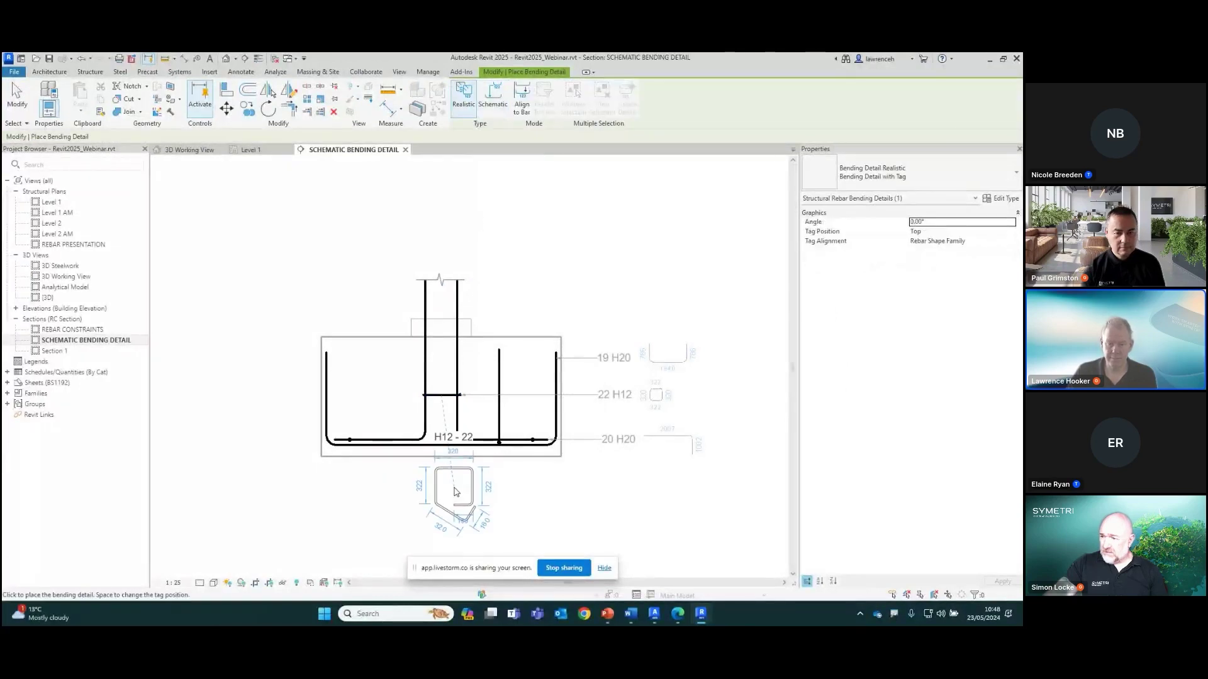
middle_click_drag(455, 493, 496, 388)
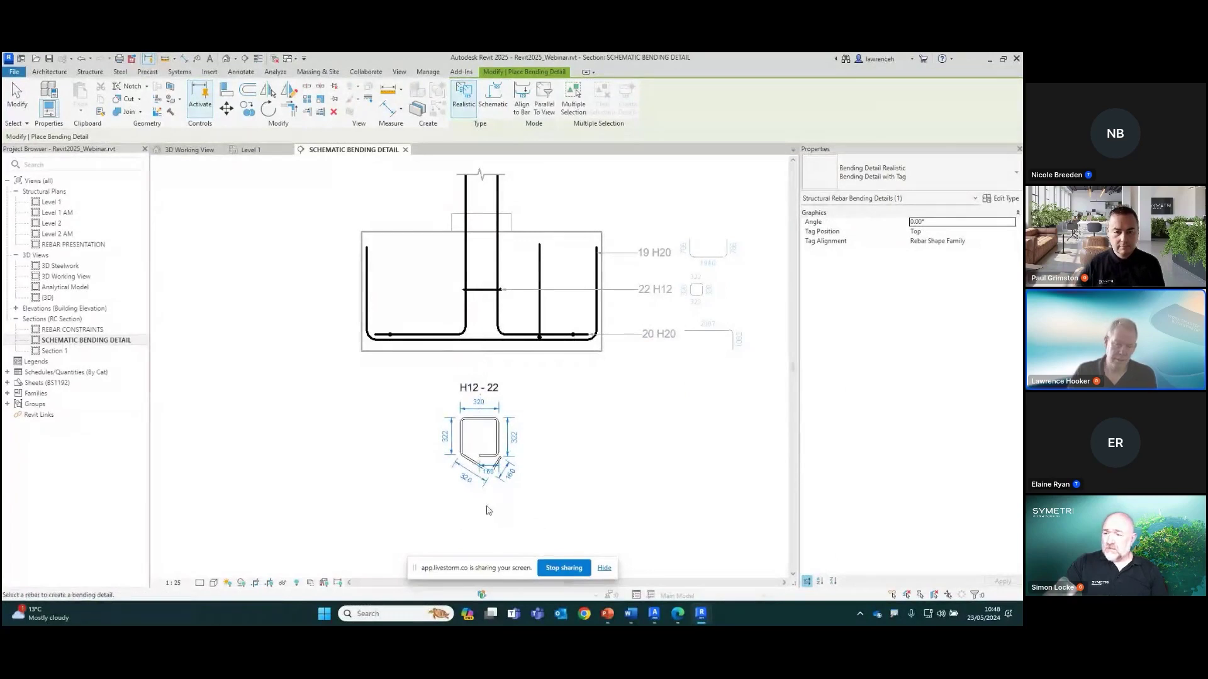
scroll(489, 508, "up", 3)
right_click(596, 342)
left_click(624, 349)
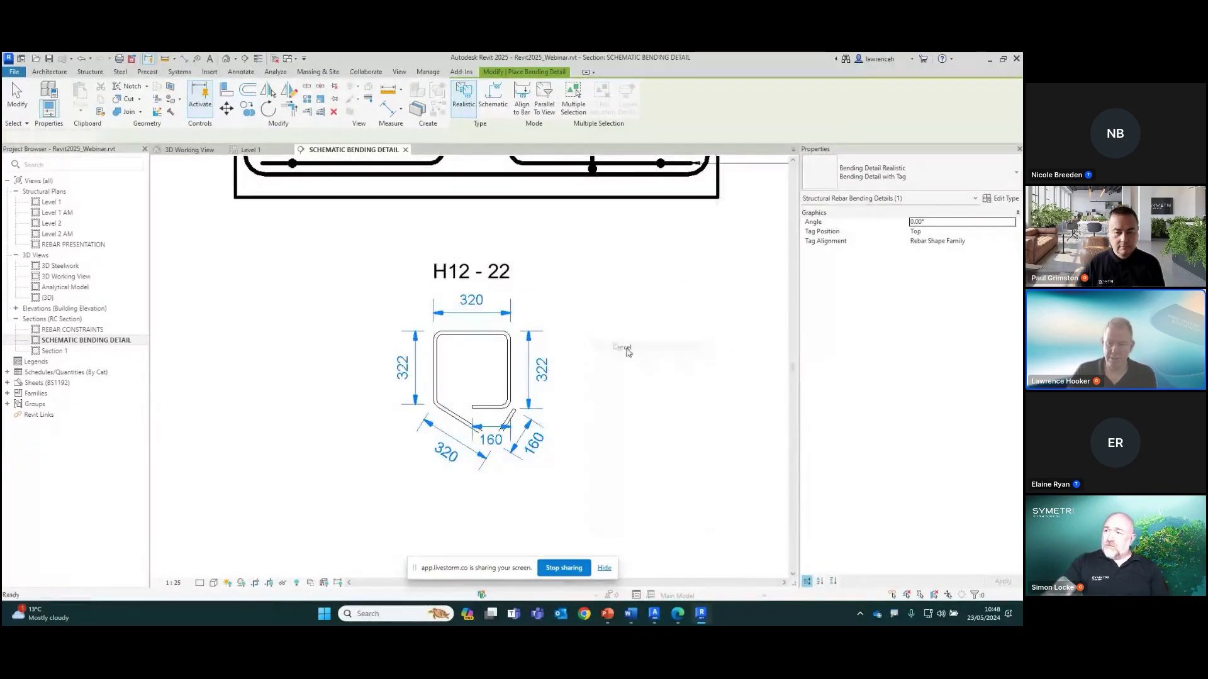
Step: Move the horizontal 160 hook dimension of the H12 bending detail up inside the link shape, clear of the bar outline
scroll(490, 486, "up", 2)
middle_click_drag(490, 486, 477, 520)
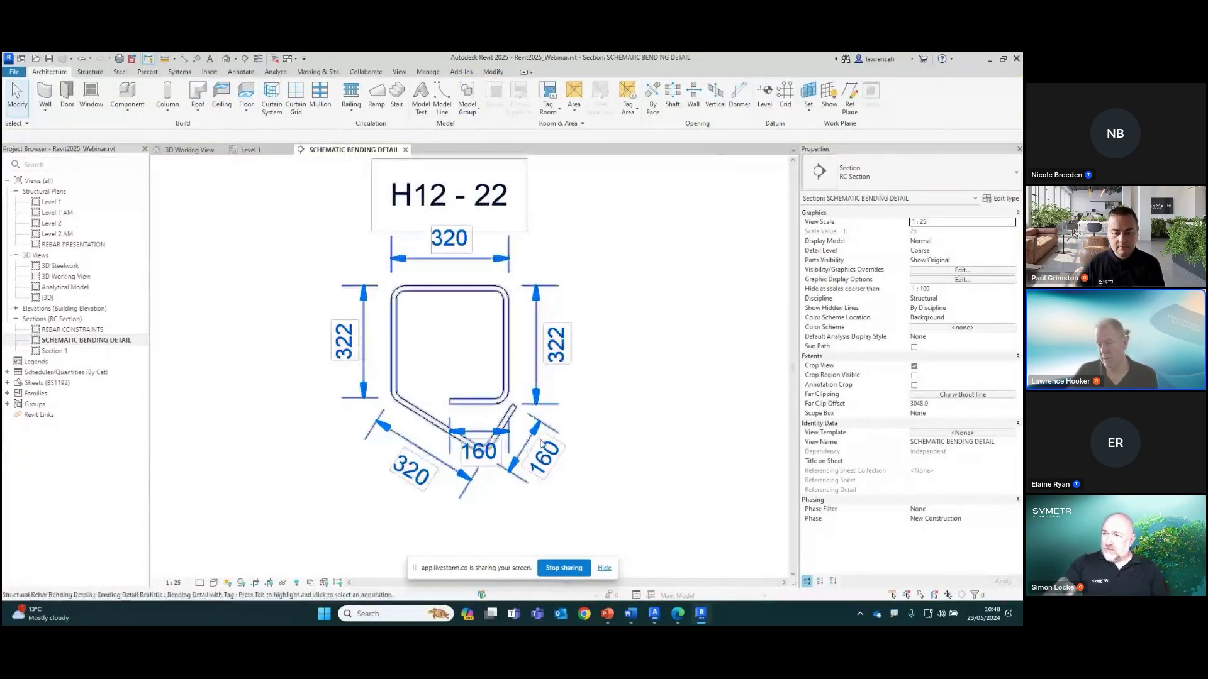
middle_click_drag(573, 471, 658, 447)
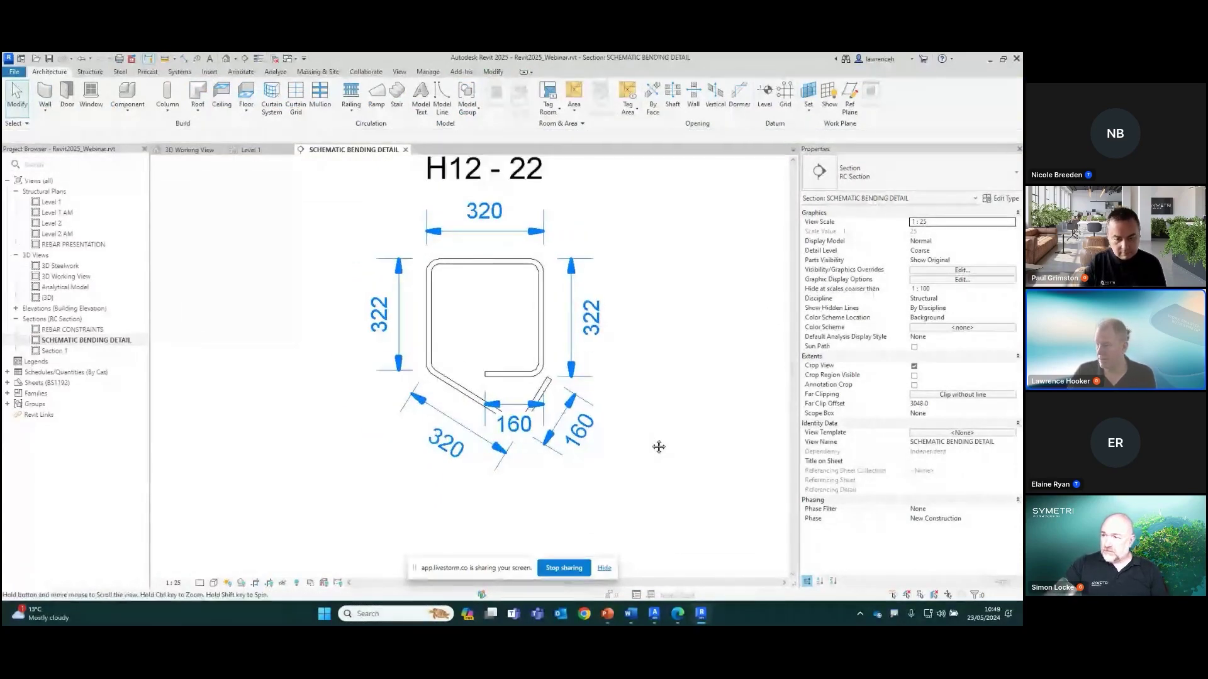
left_click(517, 413)
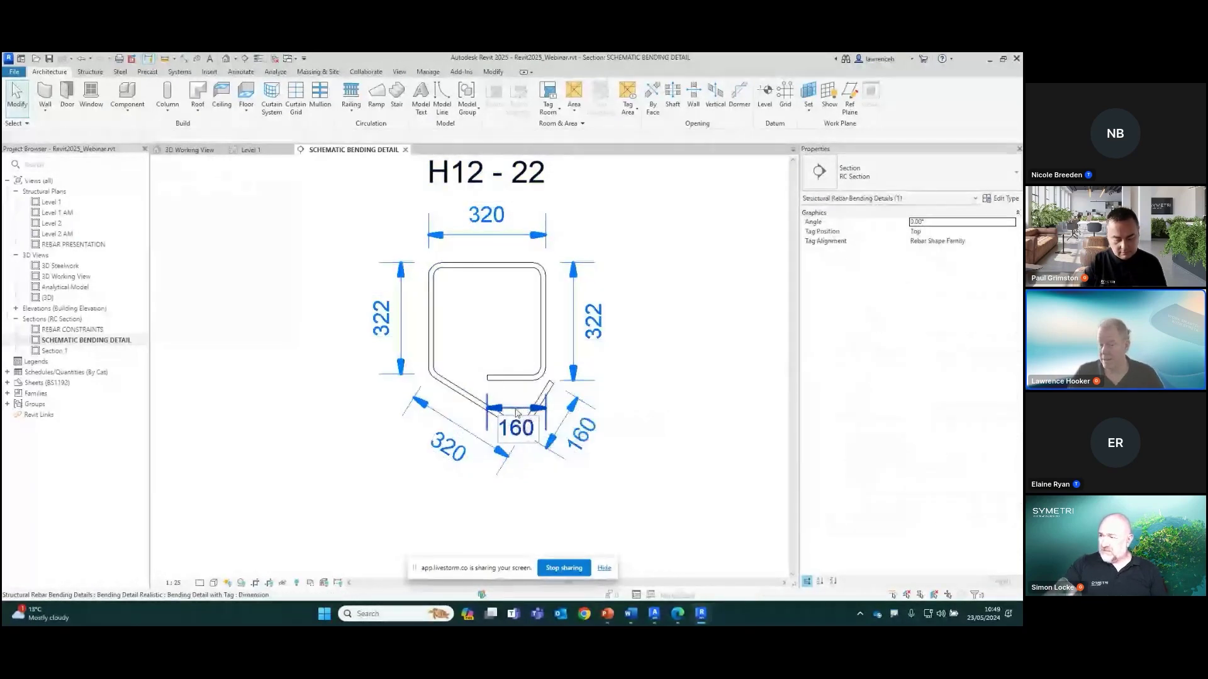
mouse_move(521, 351)
left_mouse_down()
mouse_move(502, 346)
mouse_move(522, 346)
left_mouse_up()
left_click(683, 384)
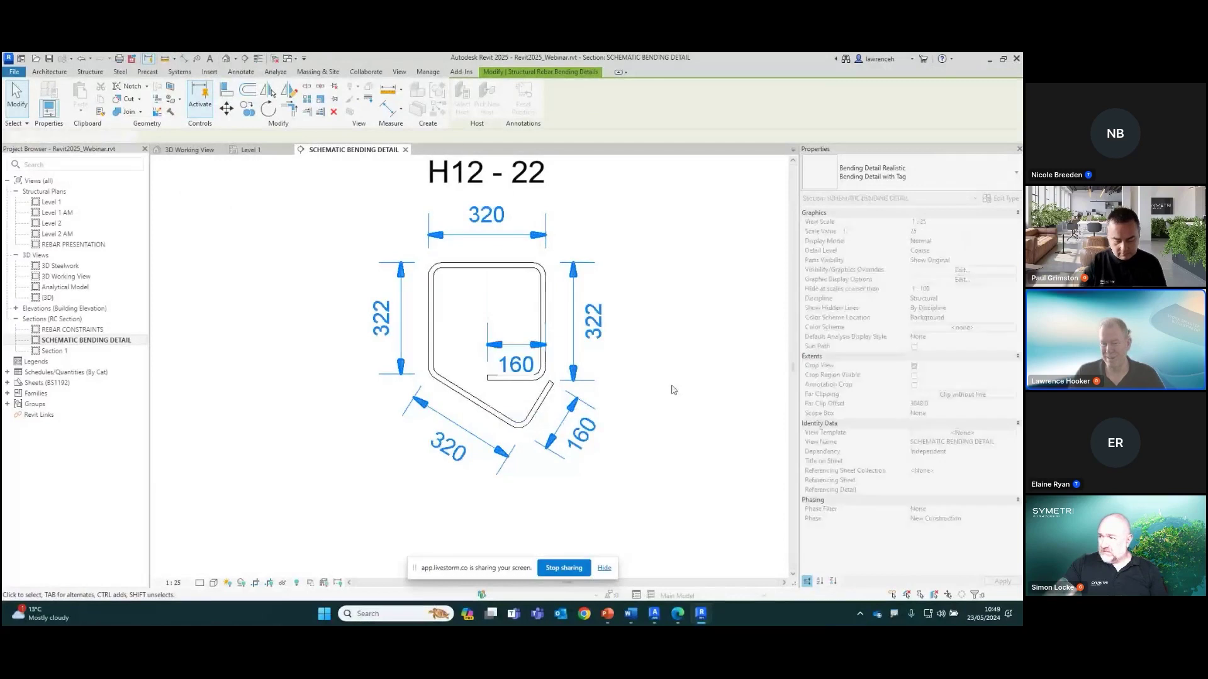
scroll(669, 394, "down", 1)
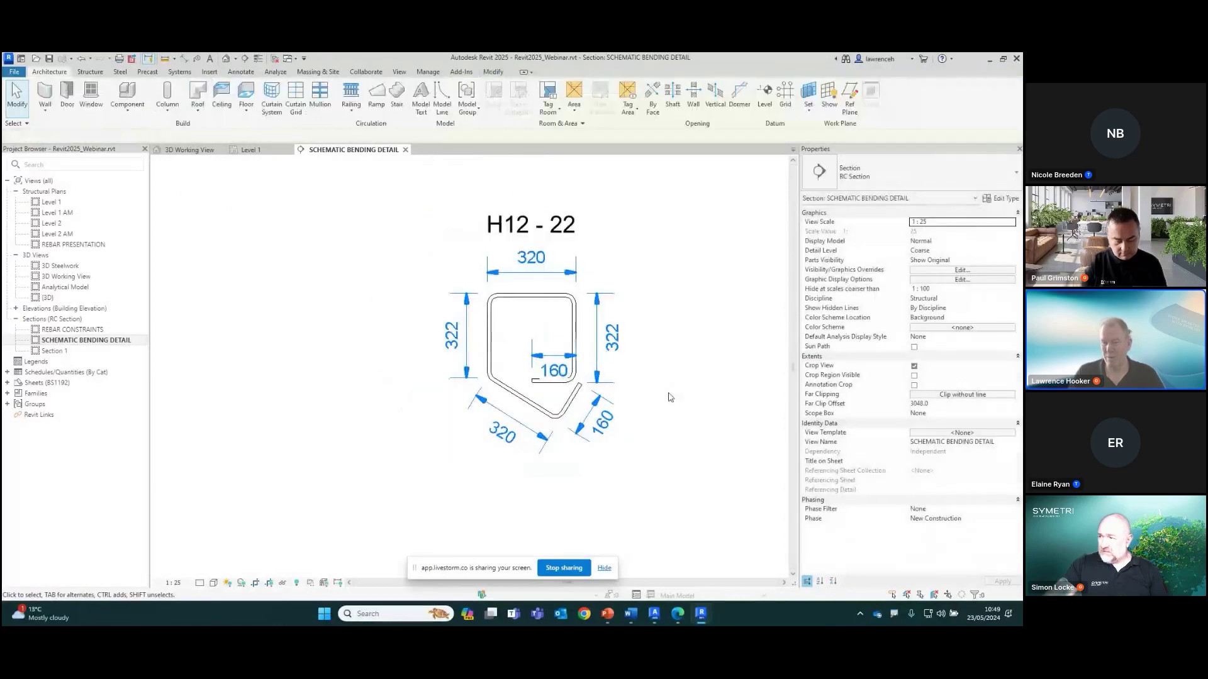
left_click(555, 359)
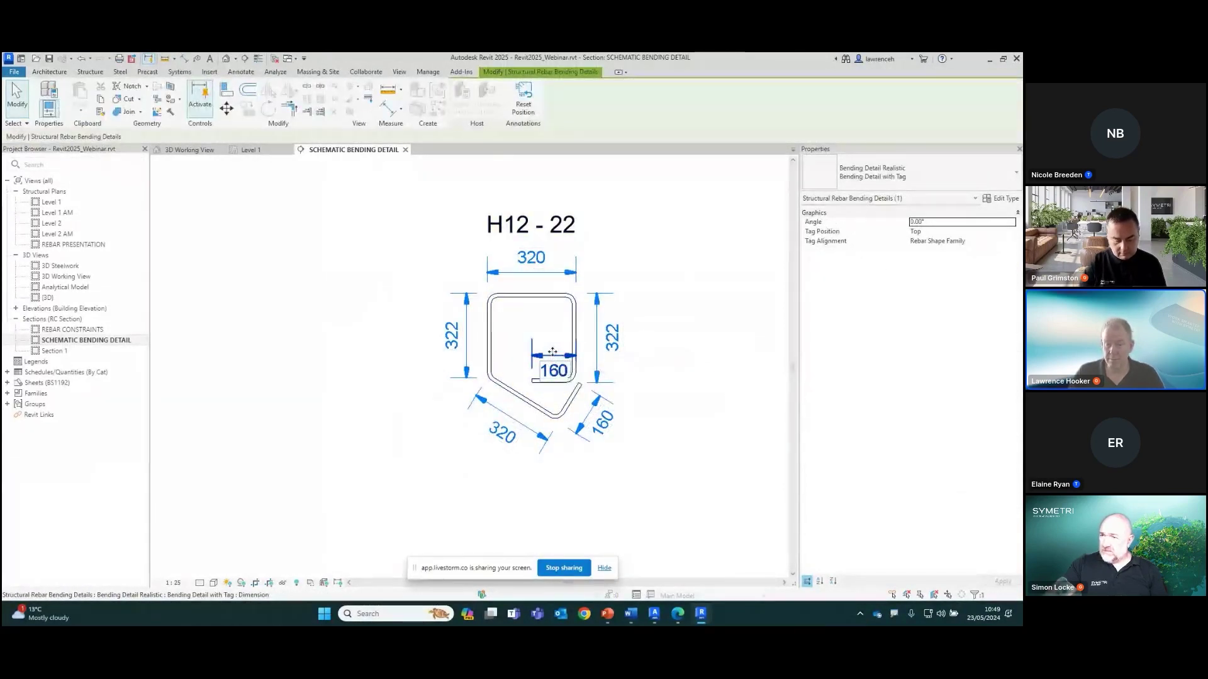
left_click_drag(556, 344, 556, 332)
left_click(710, 390)
scroll(710, 390, "down", 4)
middle_click_drag(710, 390, 558, 418)
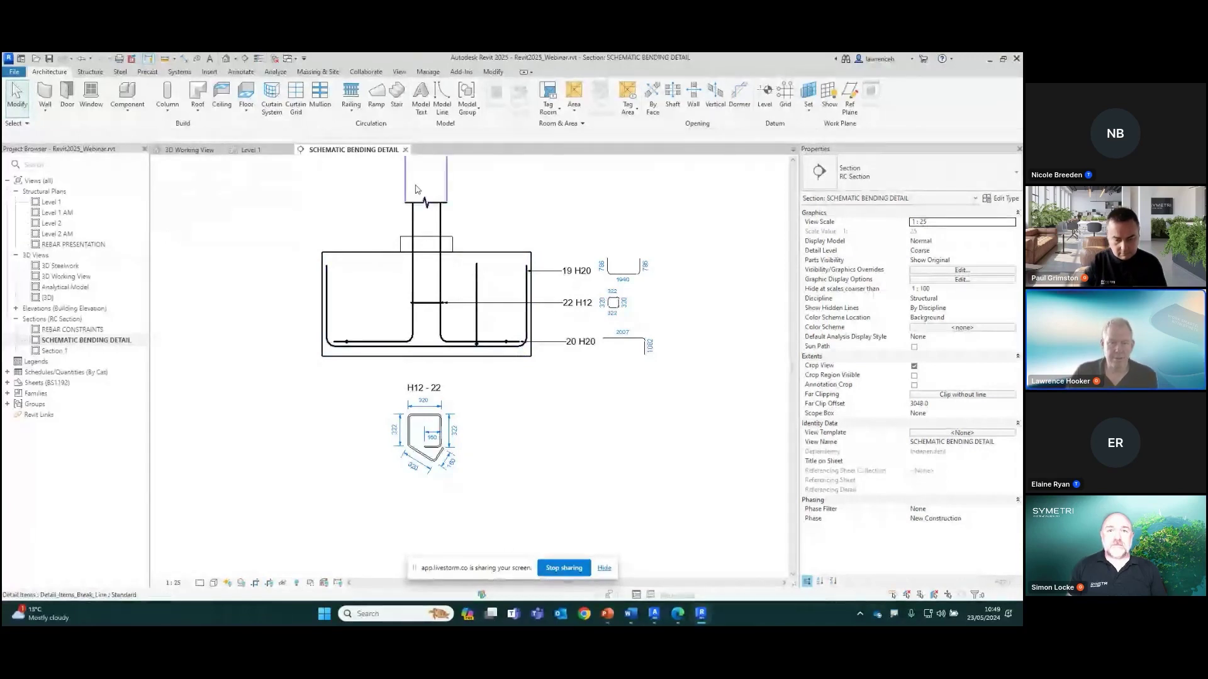
Step: Close the SCHEMATIC BENDING DETAIL section without saving the project and open the REBAR PRESENTATION structural plan
left_click(405, 149)
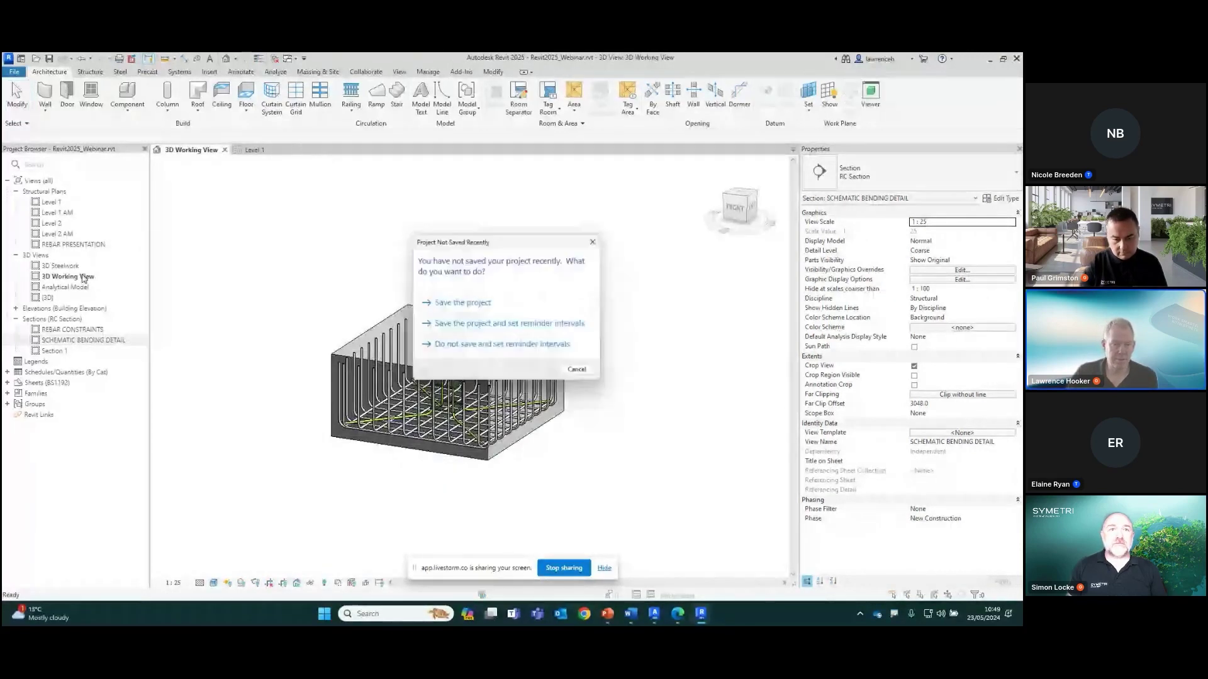
key("Escape")
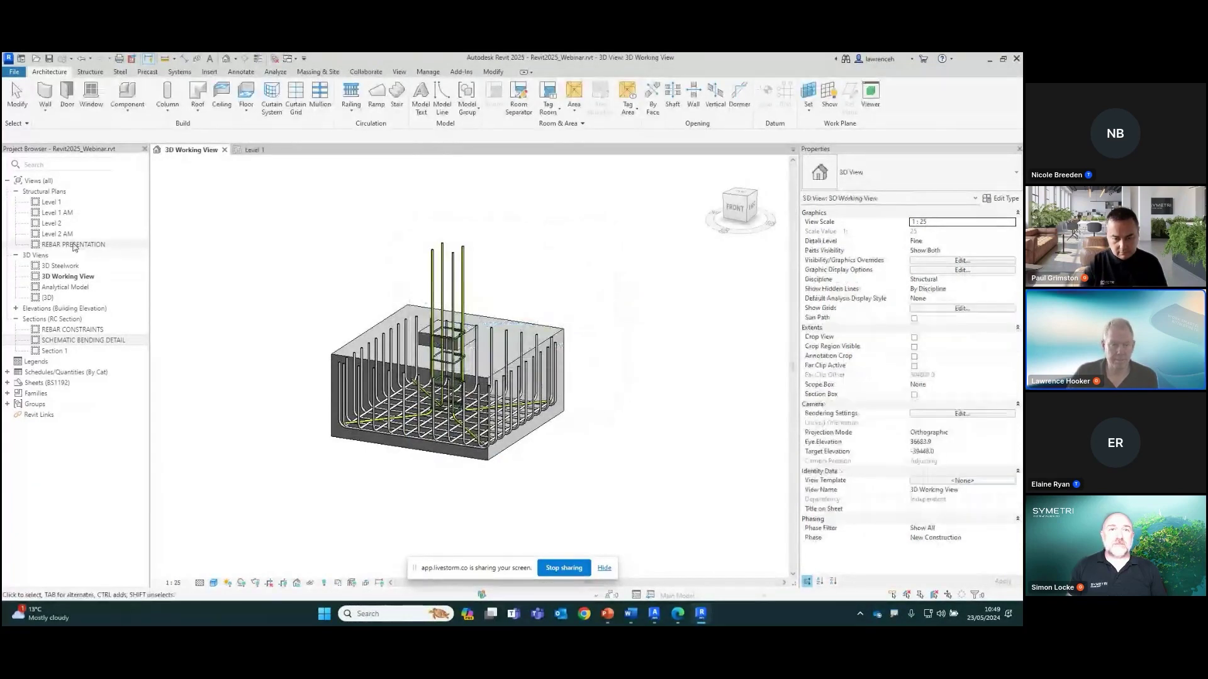
double_click(84, 245)
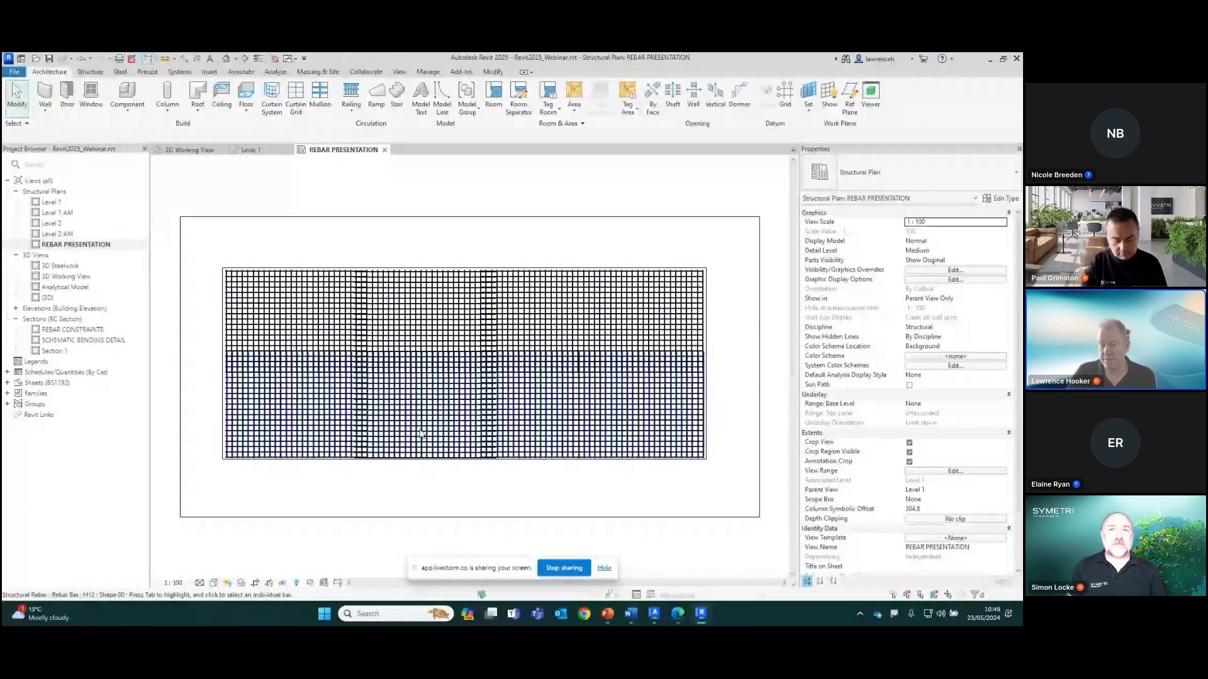
Step: Select all rebar sharing the slab set's schedule mark and clear every bar in the Select presentation editing
right_click(670, 428)
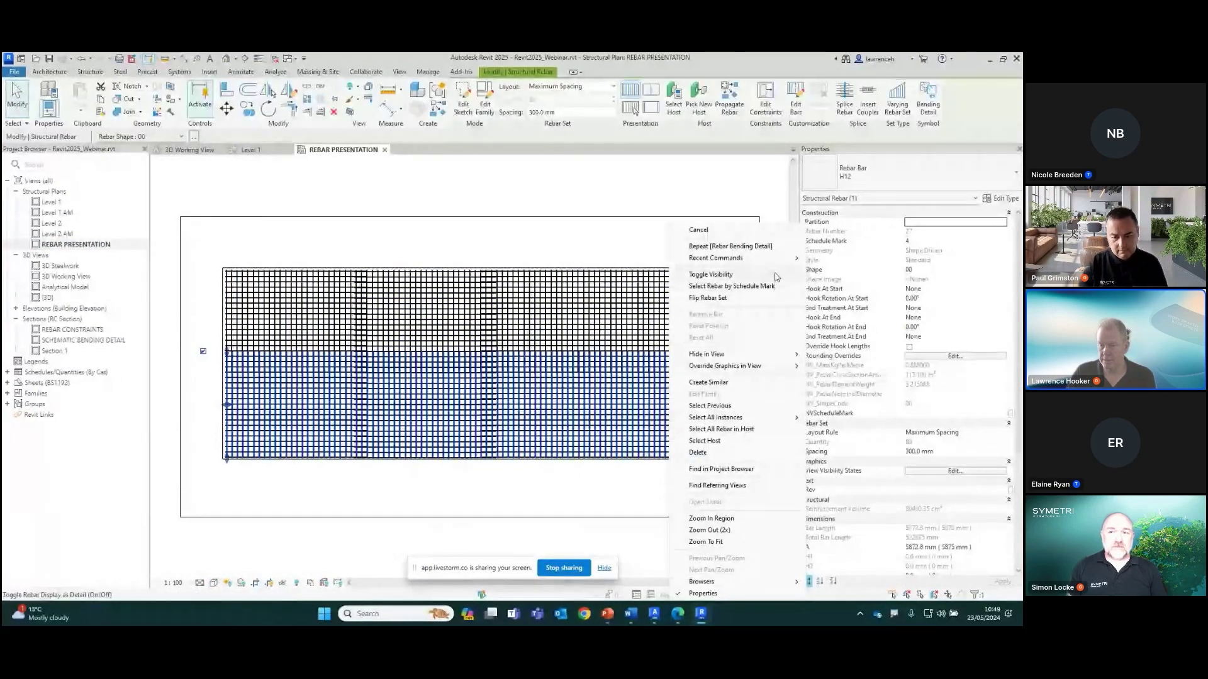
left_click(755, 301)
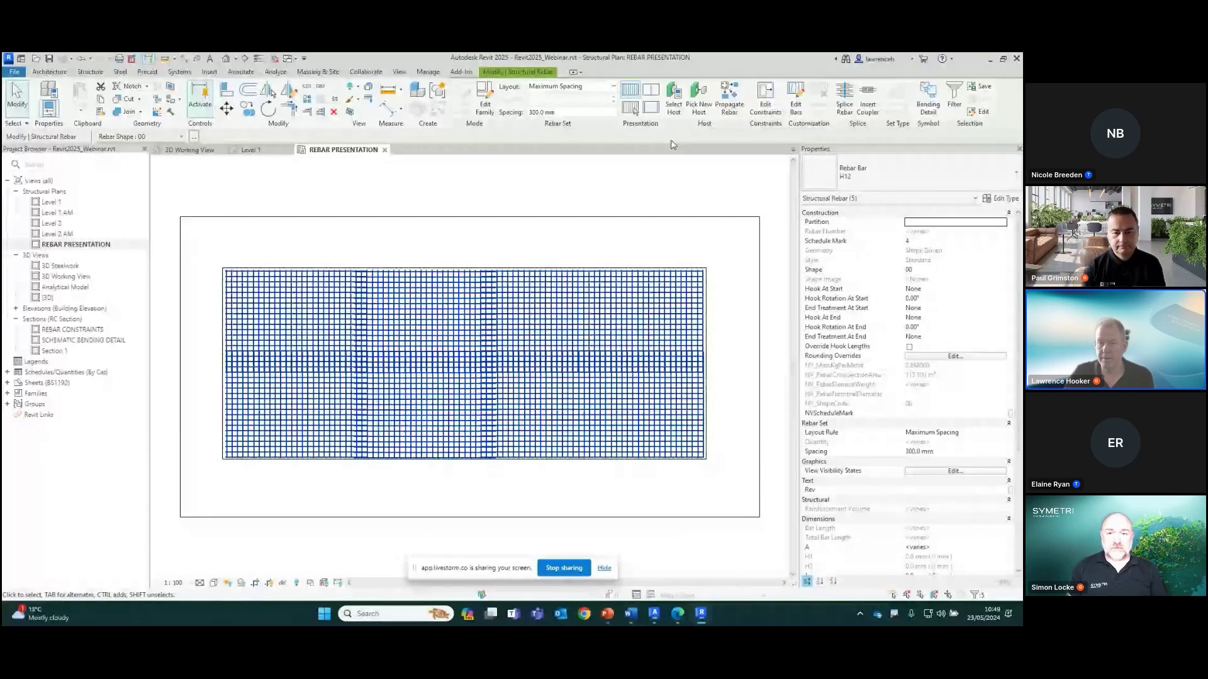
left_click(631, 108)
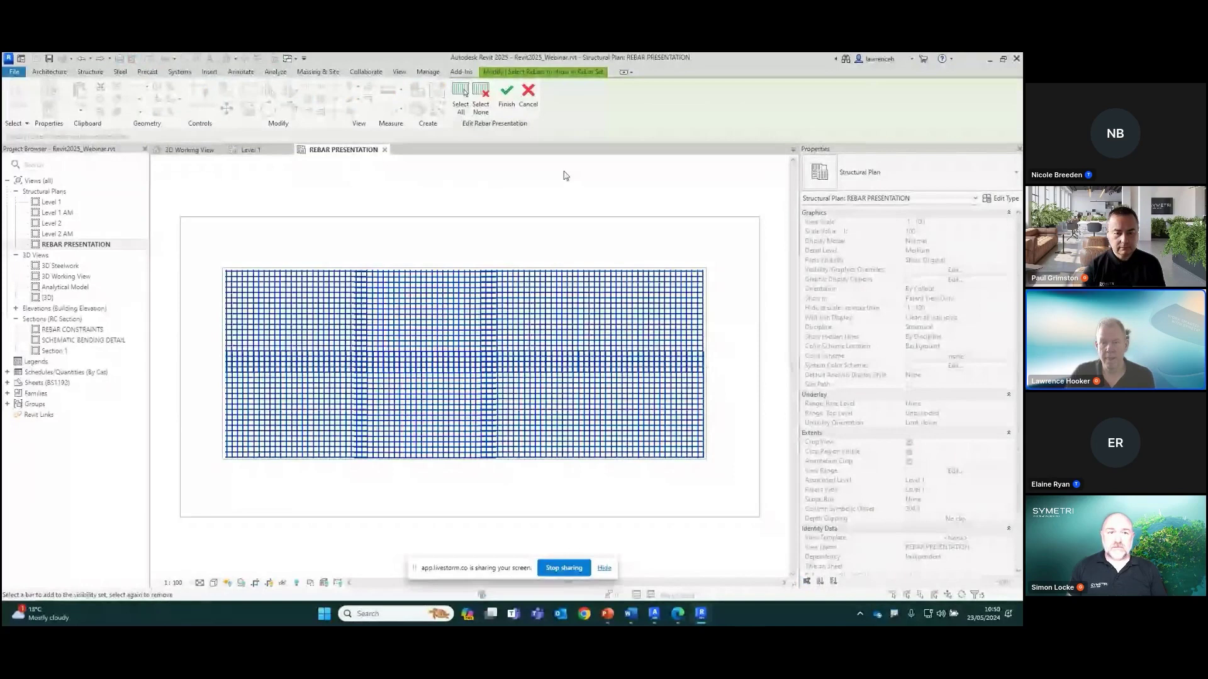
left_click(480, 98)
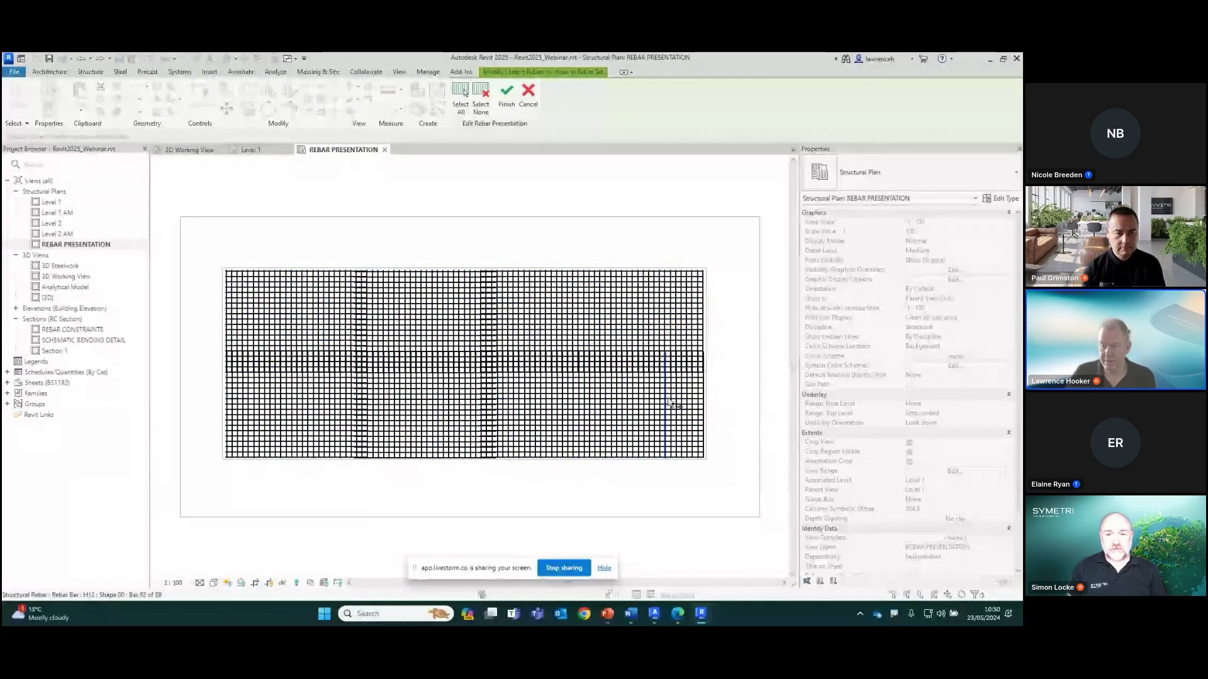
Step: Pick one representative bar to show in each horizontal and vertical slab rebar set and finish the rebar presentation editing
scroll(685, 409, "up", 3)
left_click(676, 410)
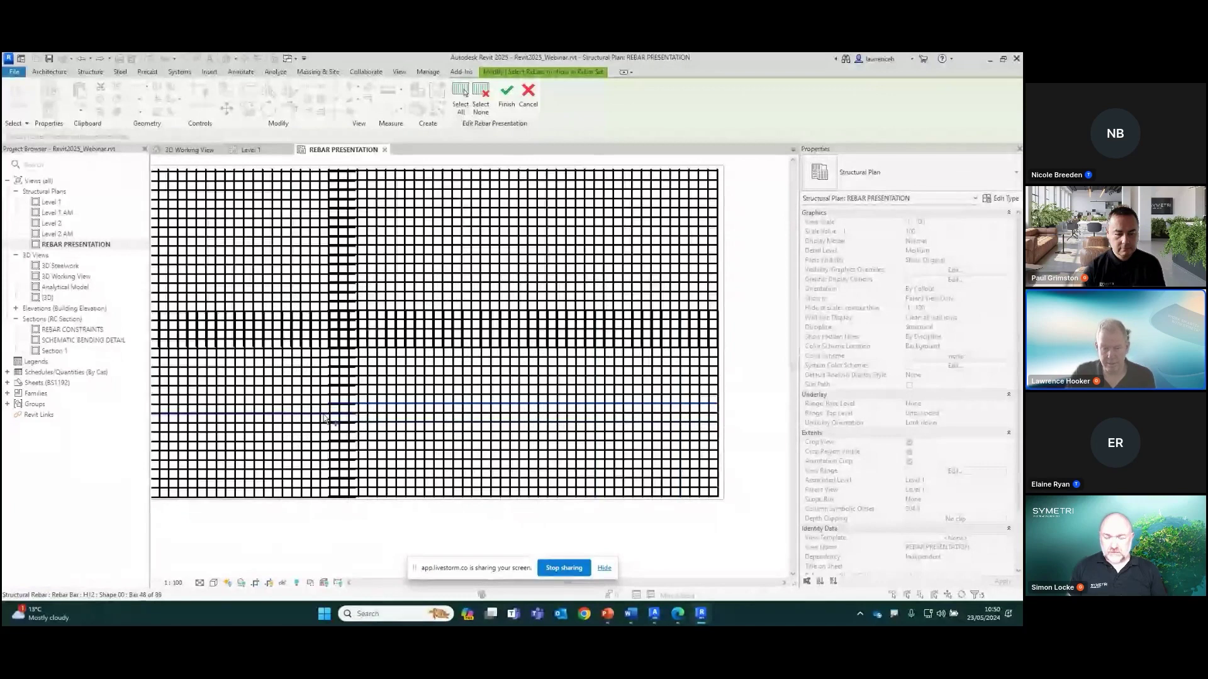
scroll(363, 432, "down", 4)
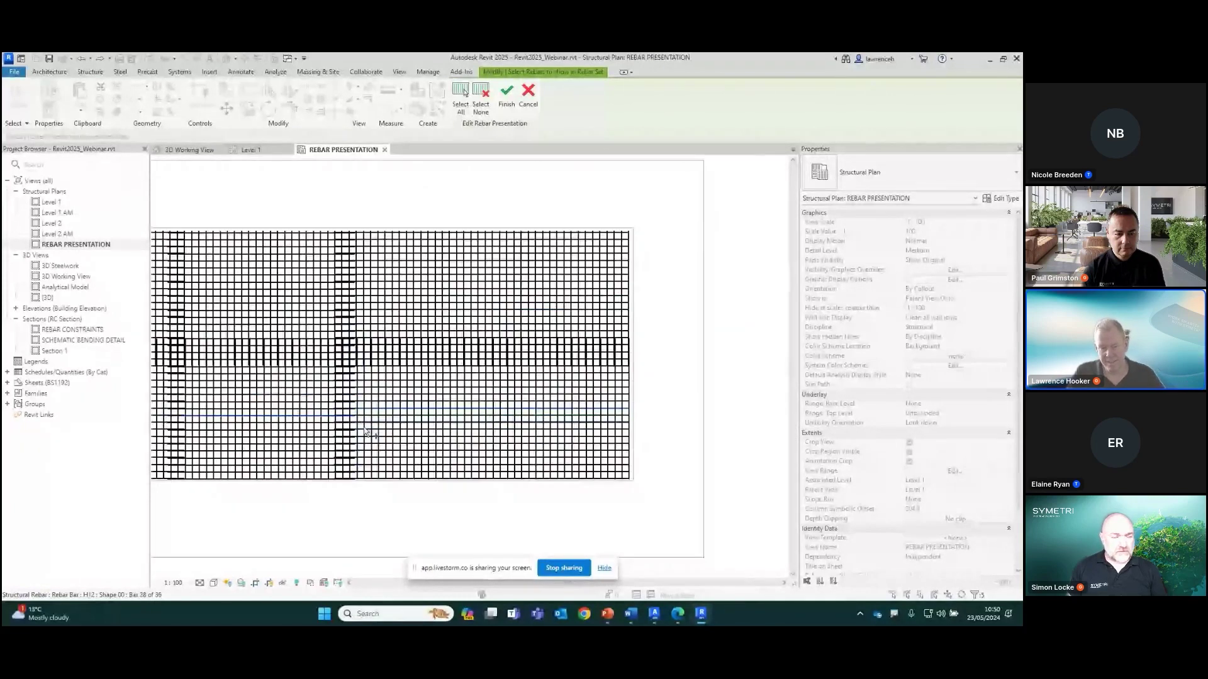
scroll(387, 430, "up", 3)
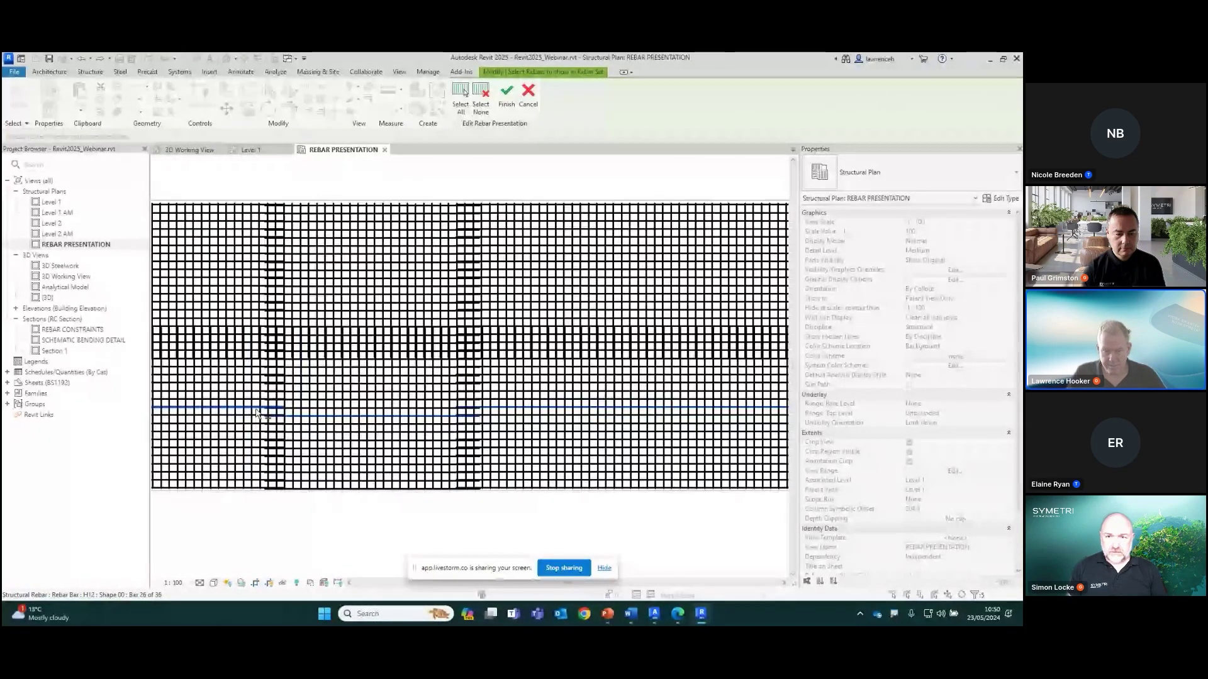
scroll(690, 431, "down", 2)
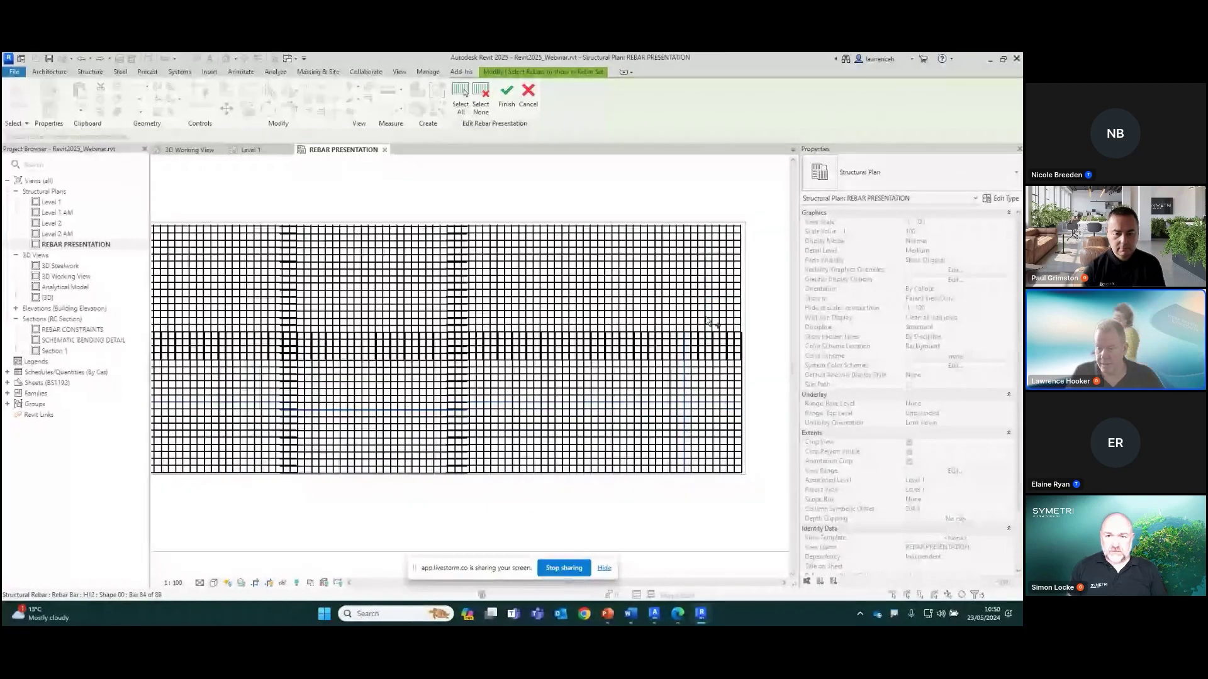
scroll(698, 377, "up", 2)
scroll(551, 429, "down", 1)
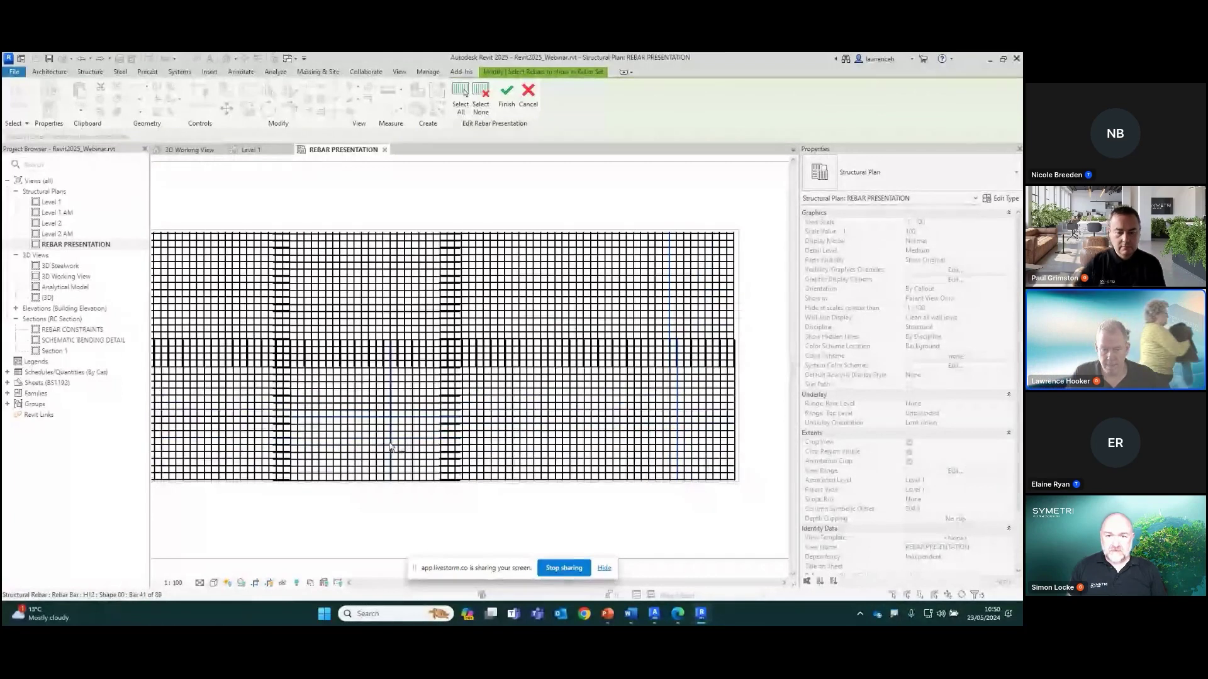
middle_click_drag(248, 447, 380, 453)
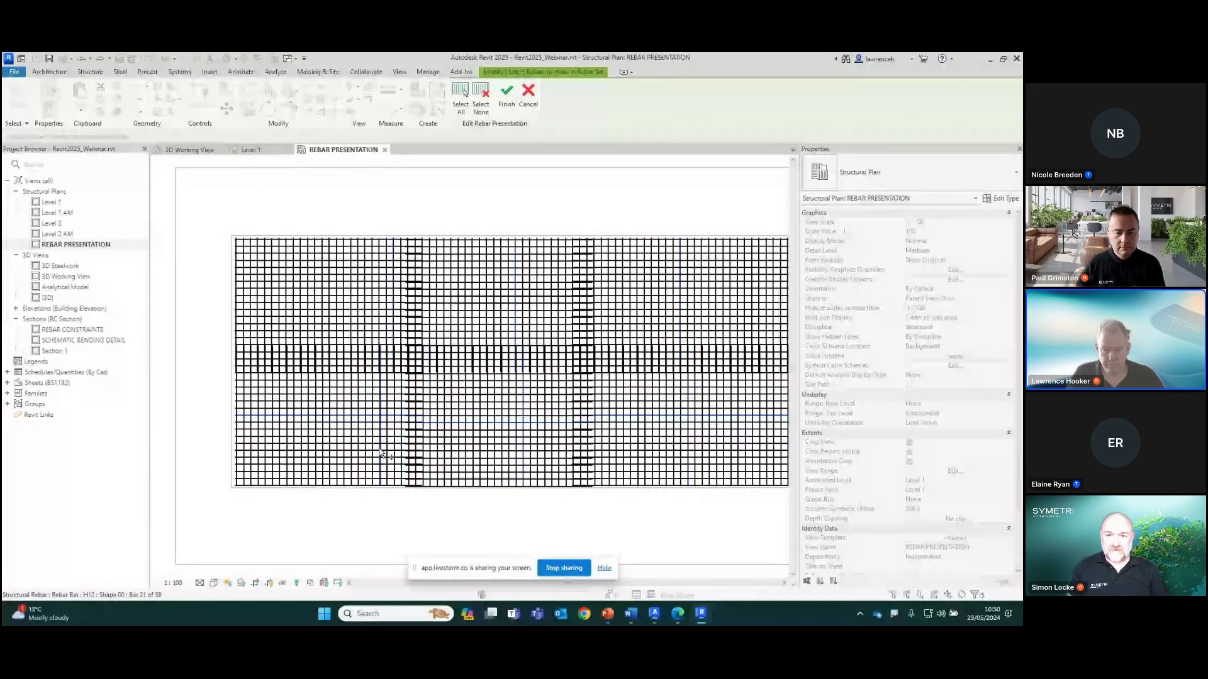
scroll(345, 332, "down", 4)
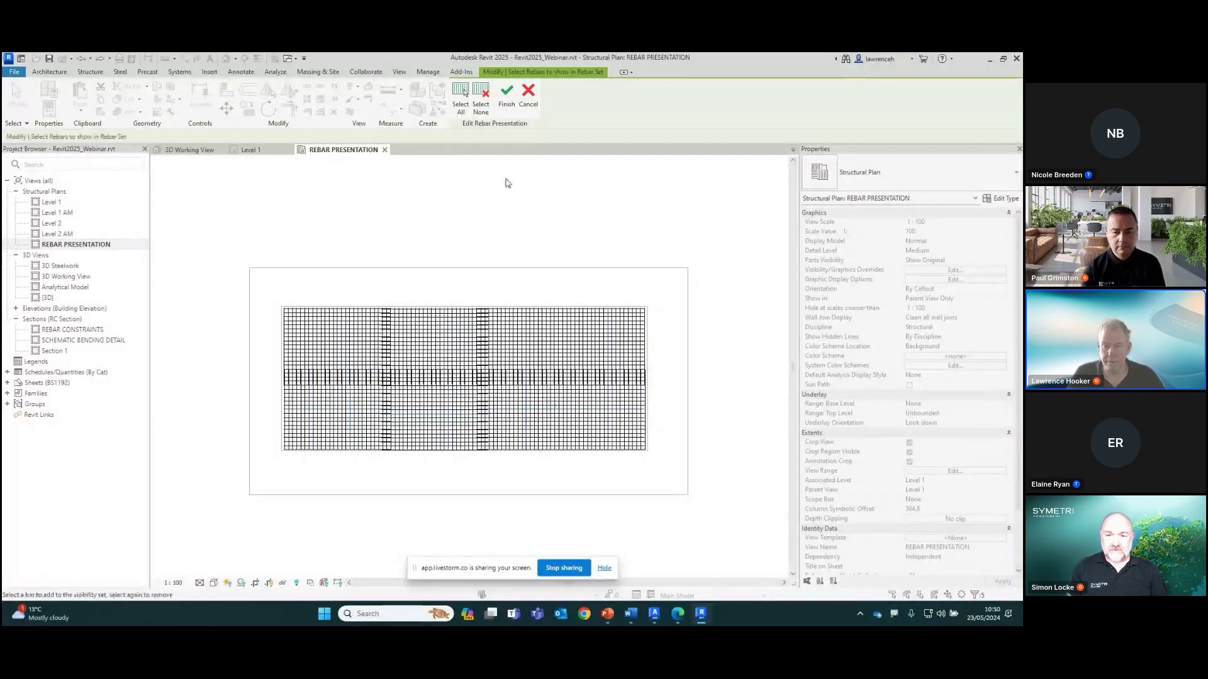
left_click(507, 100)
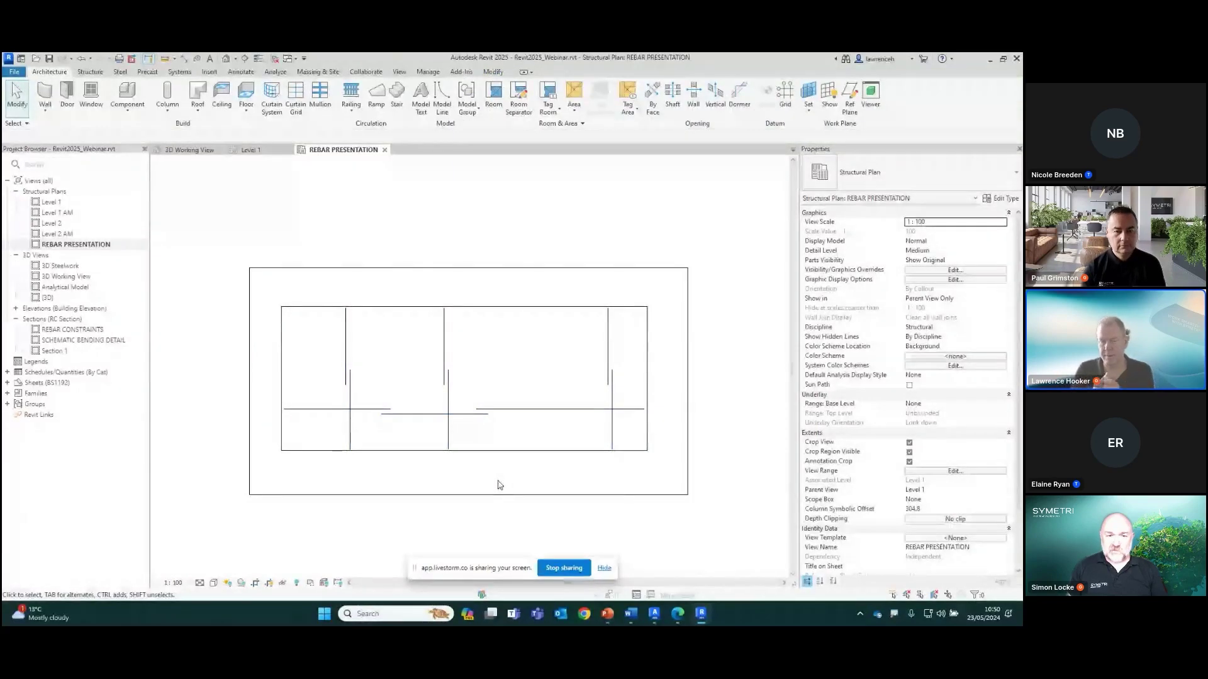
Step: Place aligned multi-rebar annotations on the three horizontal bar sets, with their tags below the slab's lower edge
scroll(609, 482, "up", 4)
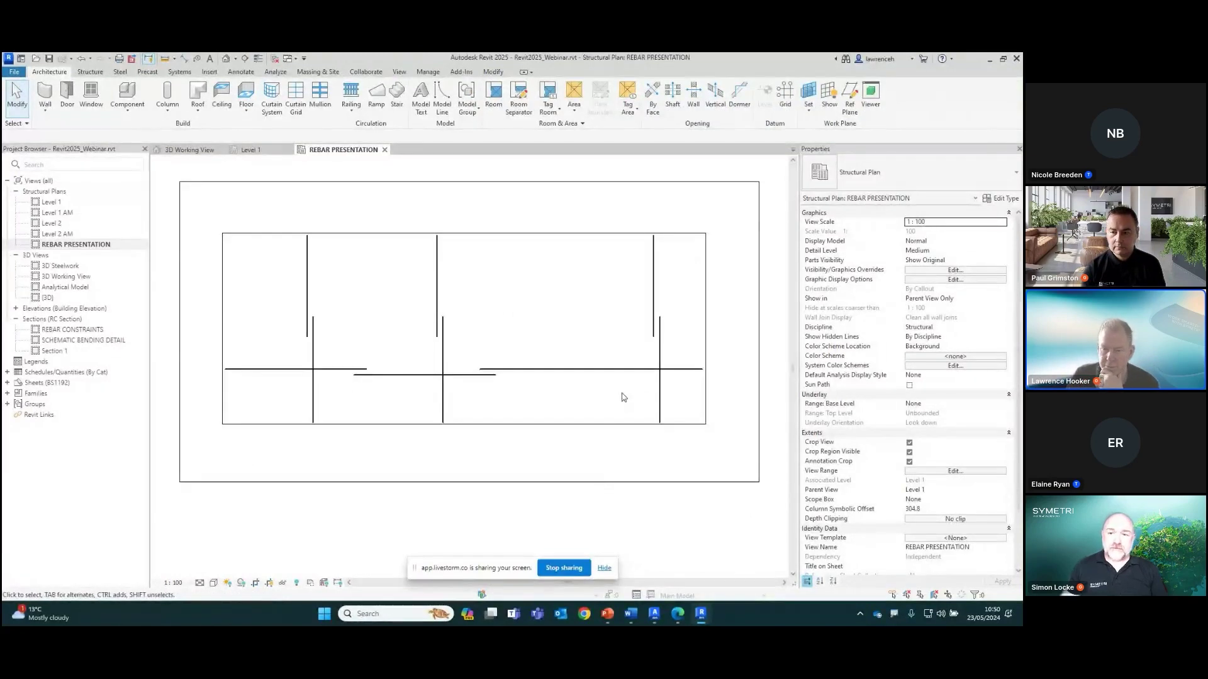
mouse_move(624, 438)
middle_mouse_down()
mouse_move(627, 464)
mouse_move(635, 445)
middle_mouse_up()
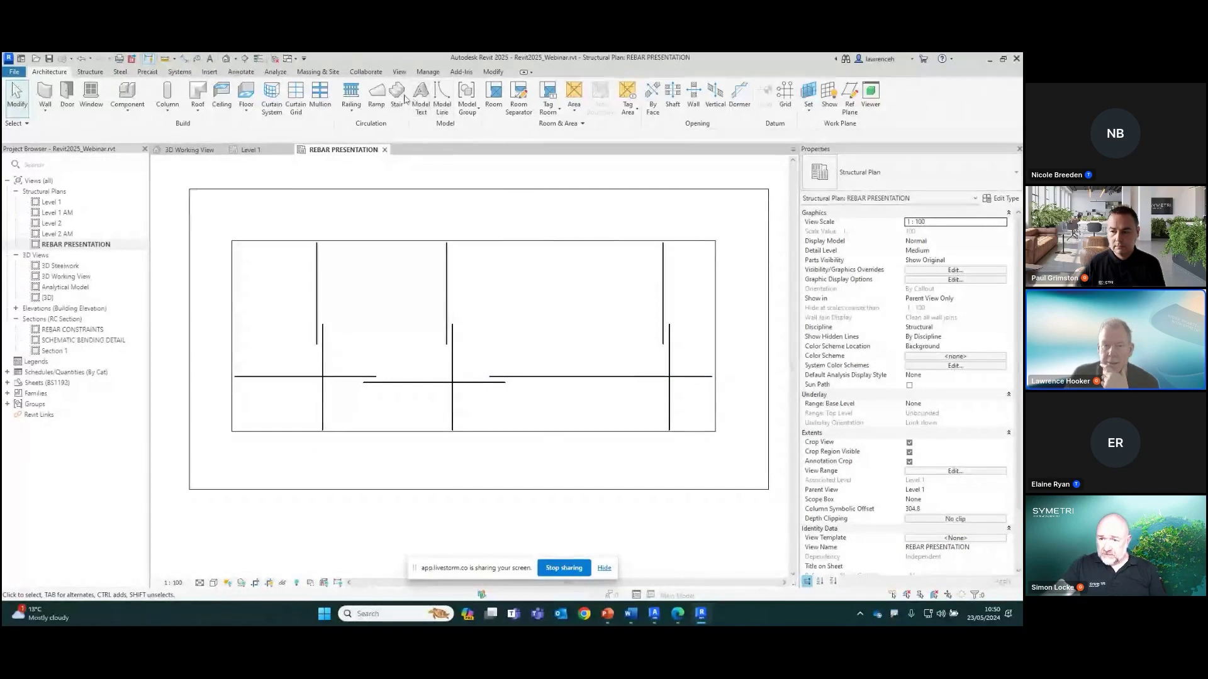
left_click(242, 73)
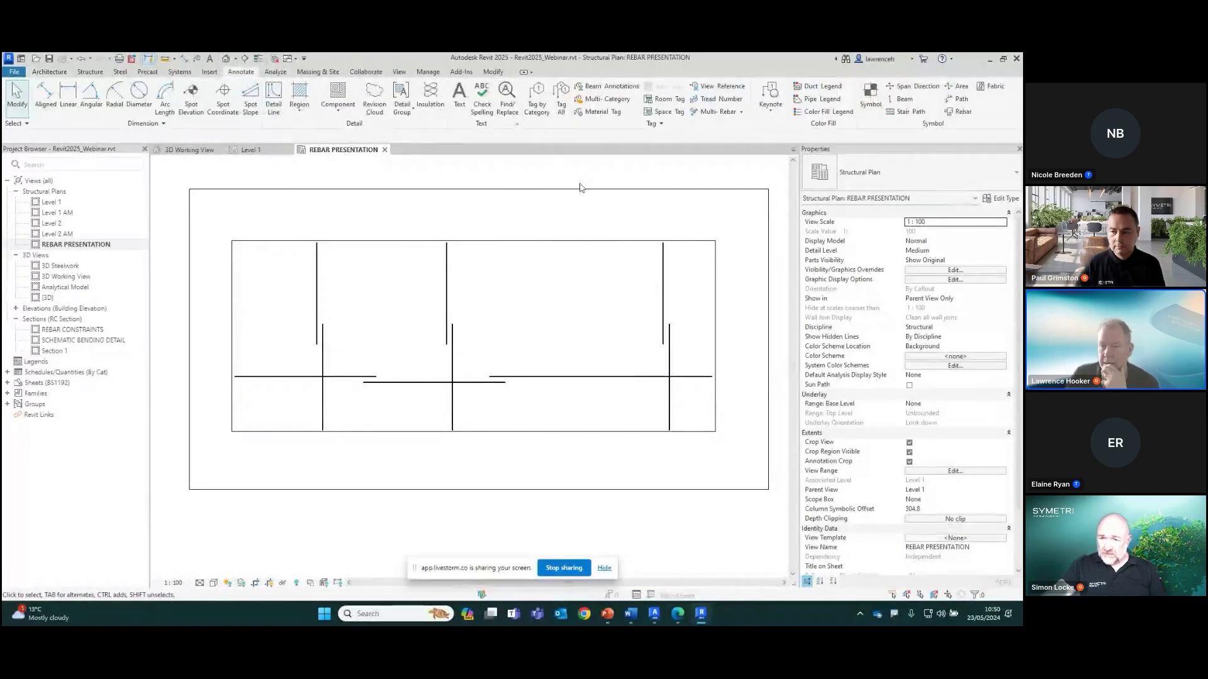
left_click(742, 114)
left_click(738, 131)
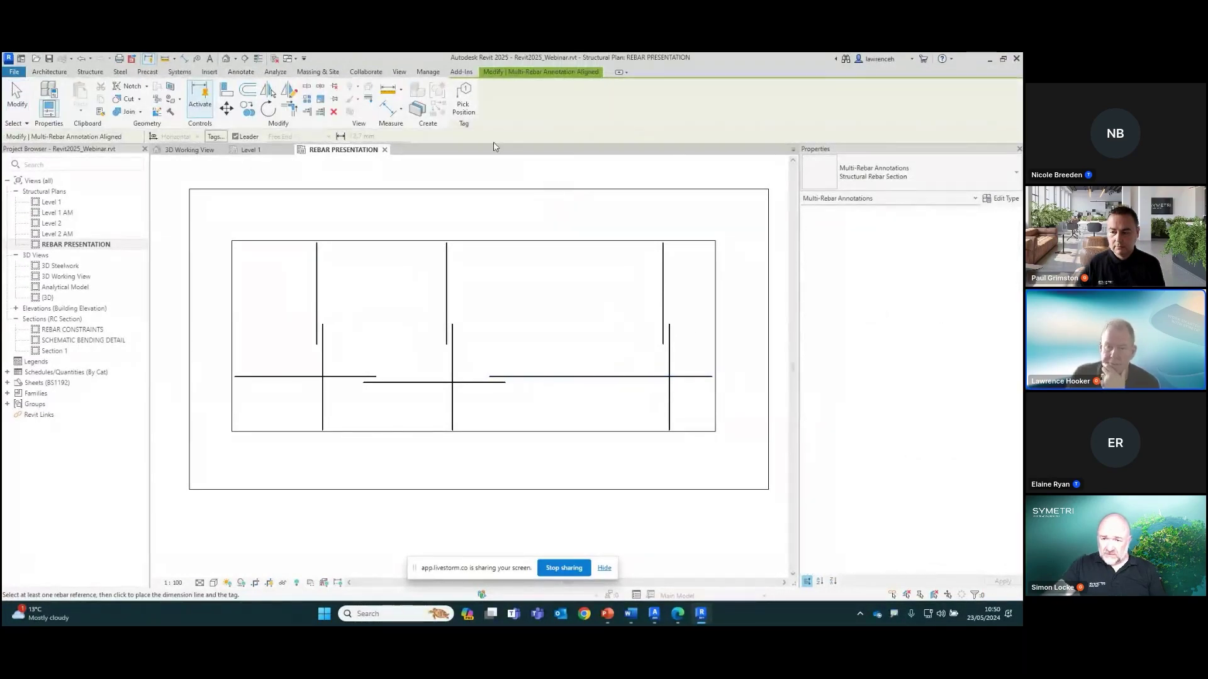
left_click(628, 377)
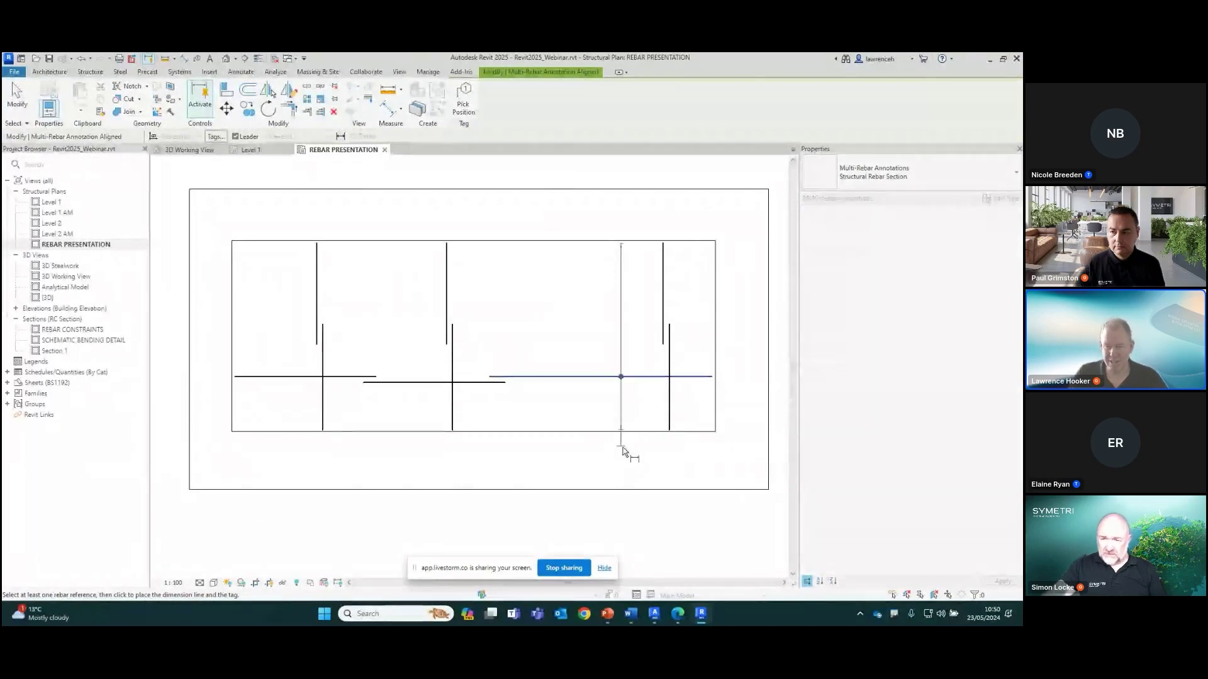
left_click(624, 450)
left_click(436, 382)
left_click(438, 445)
left_click(304, 378)
left_click(297, 447)
Step: Annotate the lower and upper rows of vertical bars with aligned multi-rebar annotations tagged beyond the slab's left edge
left_click(669, 403)
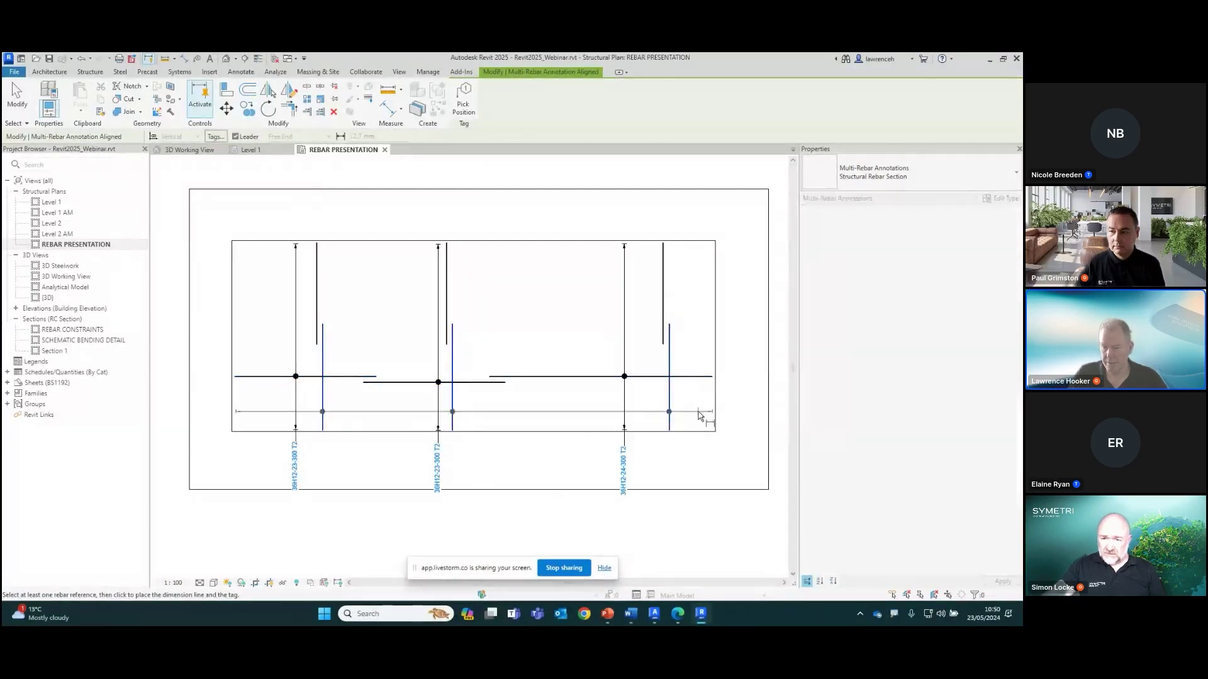
left_click(217, 410)
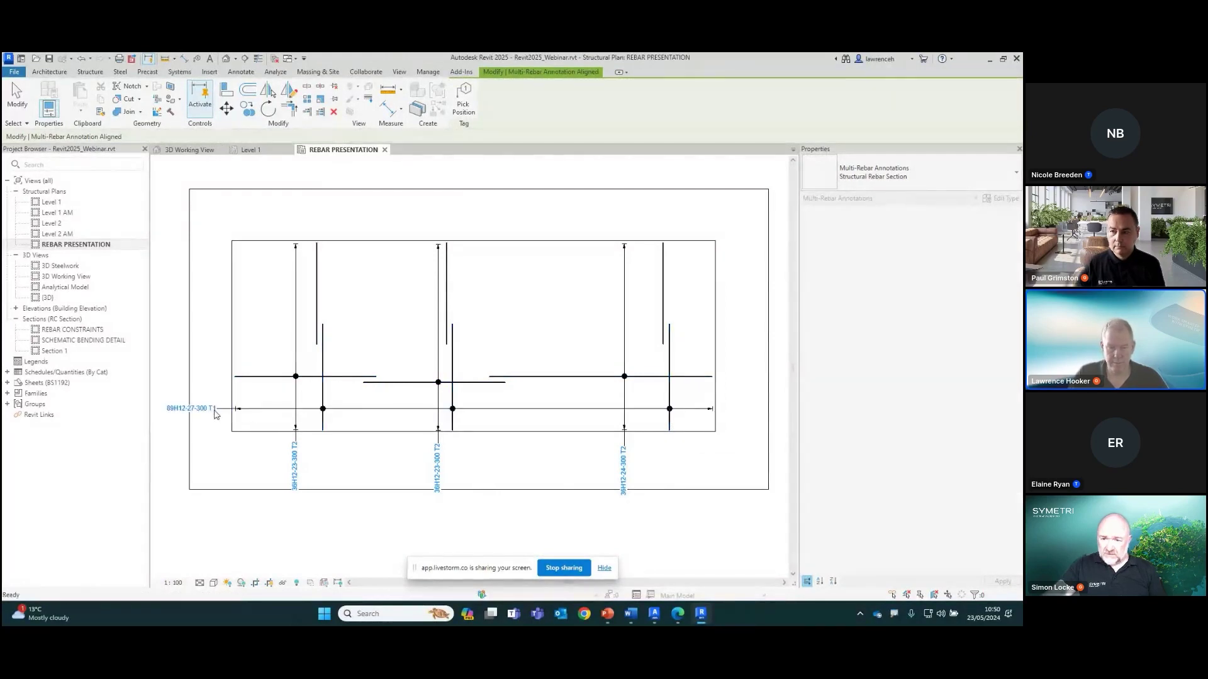
left_click(318, 311)
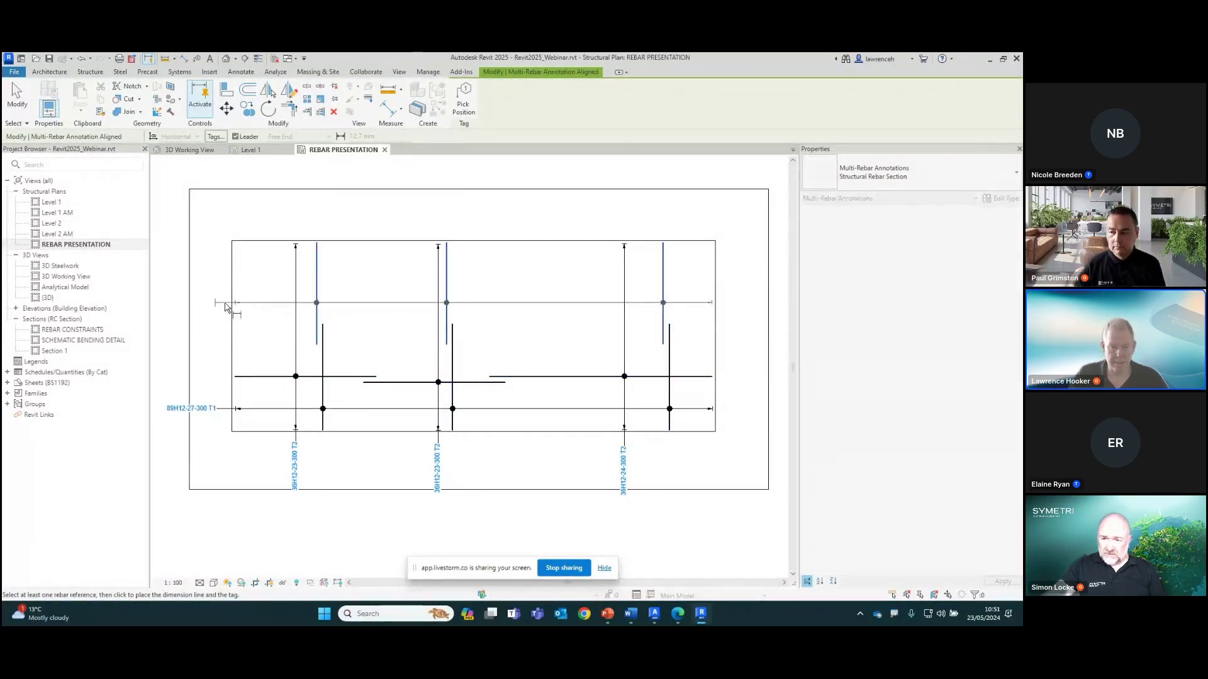
left_click(224, 305)
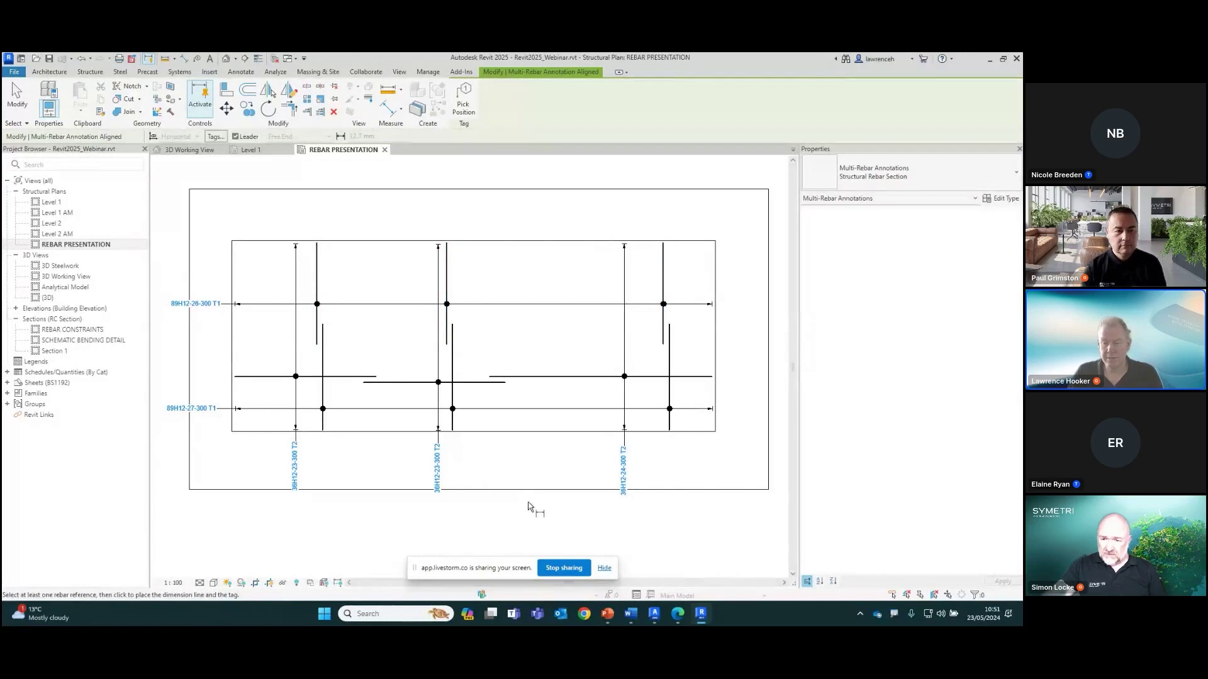
key("Escape")
Step: Select the three annotations below the slab, switch the selection to their tags for inspection, and clear it
middle_click_drag(519, 515, 533, 475)
scroll(547, 491, "up", 2)
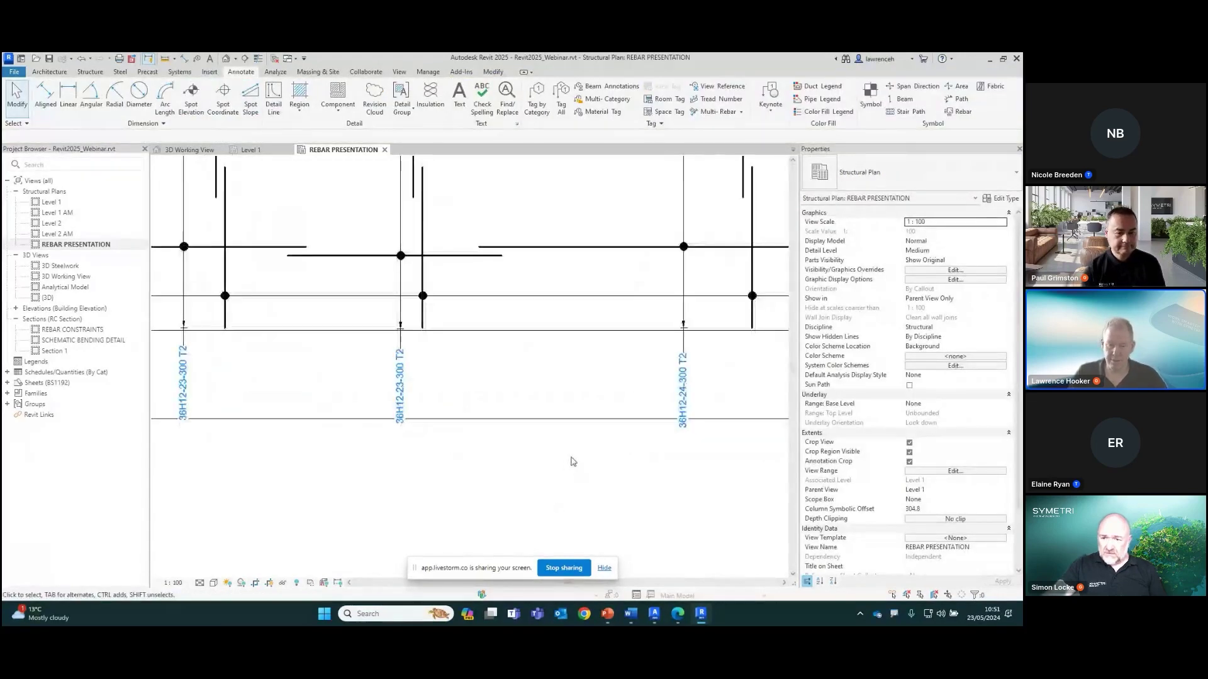
scroll(573, 456, "down", 1)
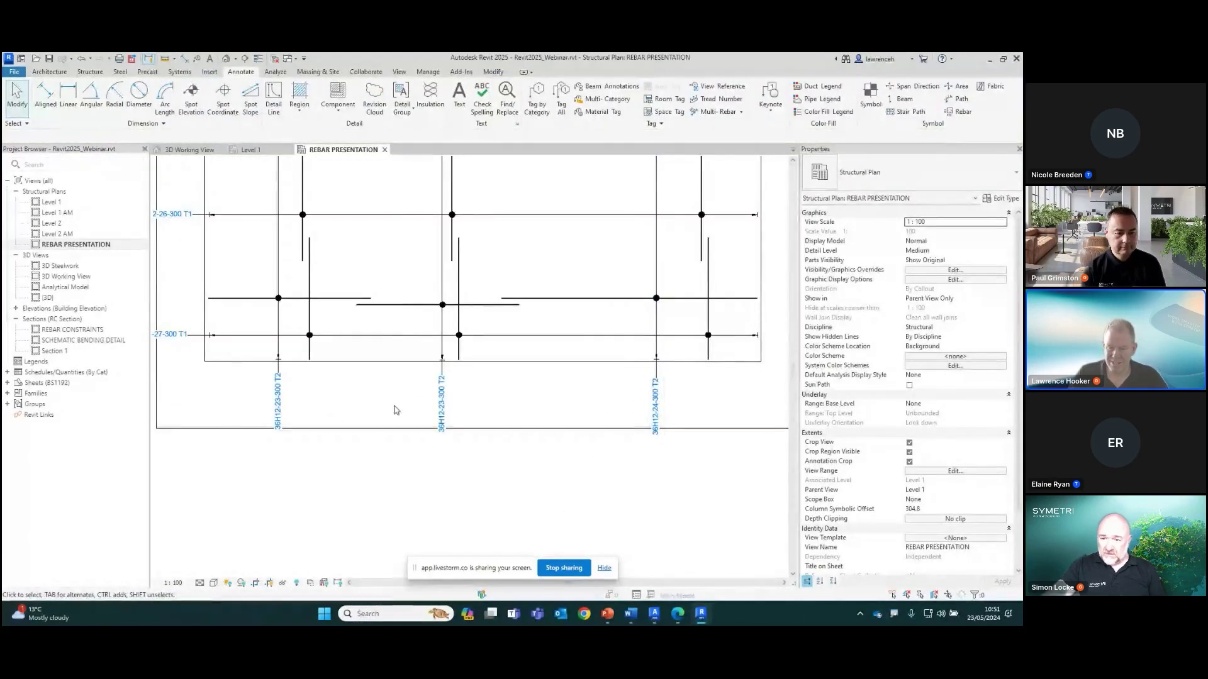
left_click_drag(684, 407, 253, 413)
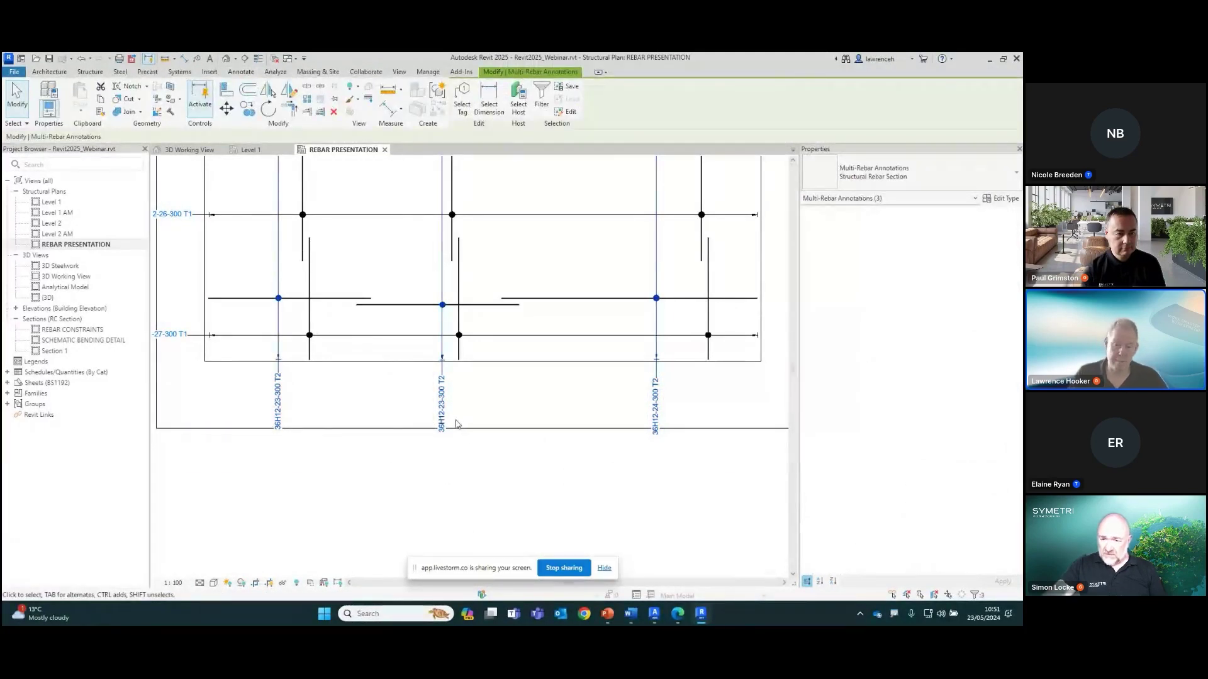
left_click(463, 108)
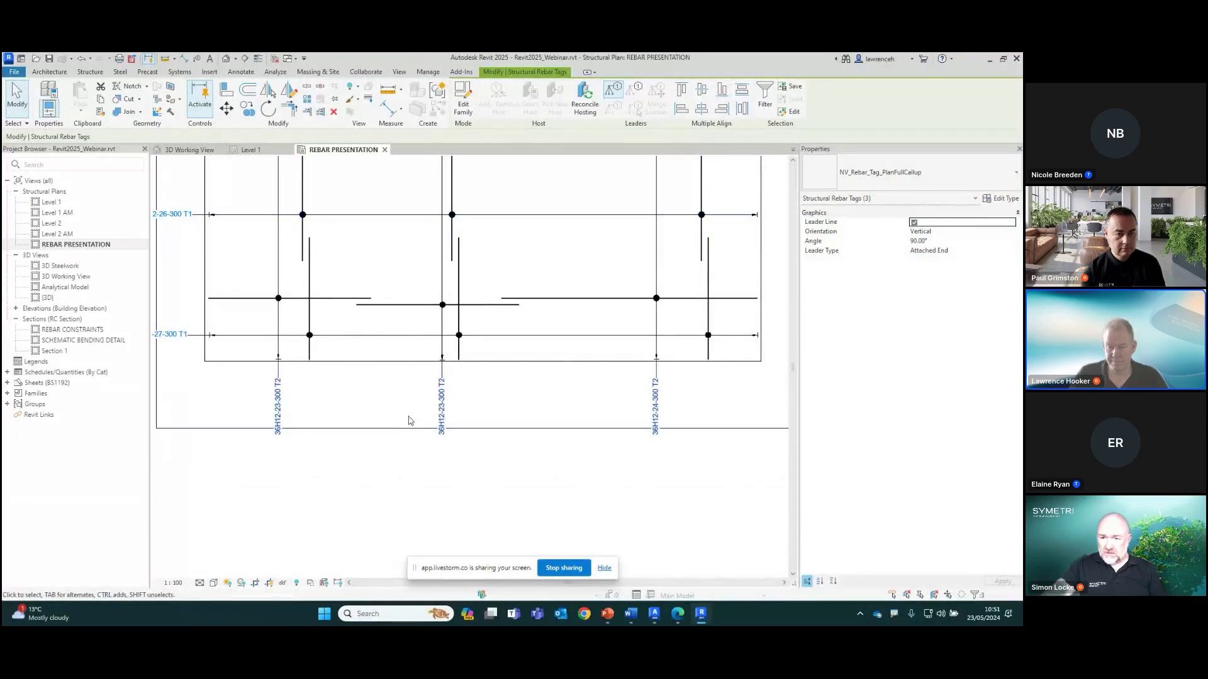
scroll(436, 444, "up", 2)
scroll(436, 444, "down", 1)
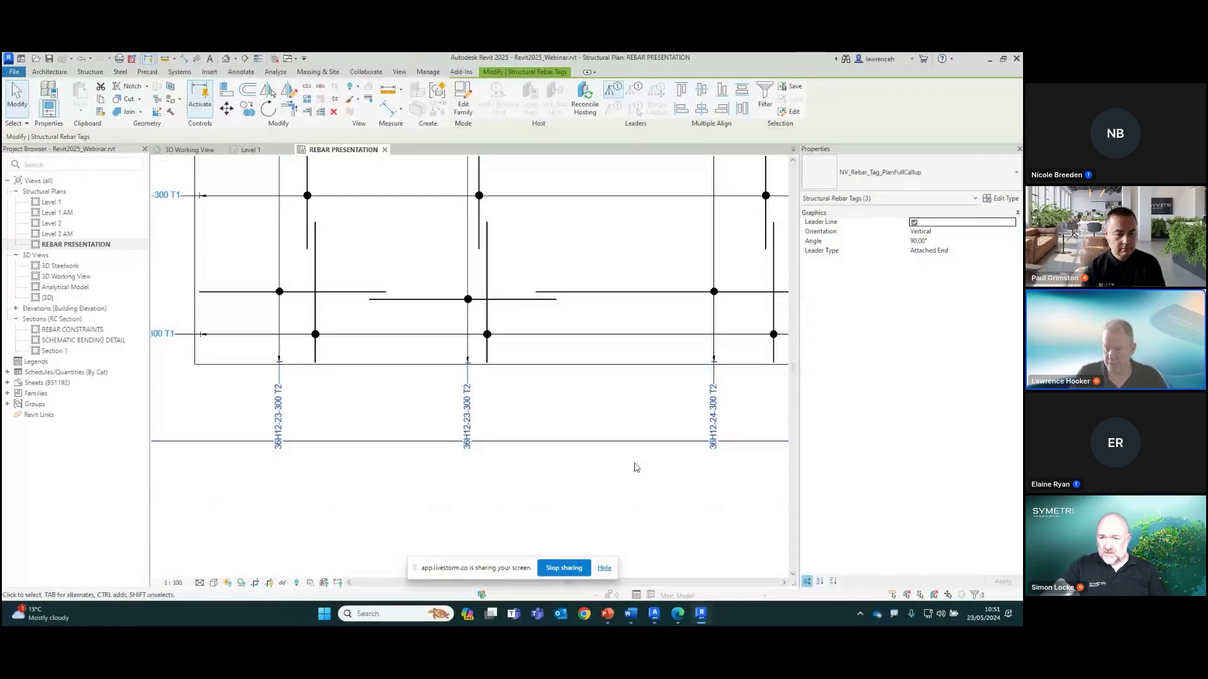
scroll(636, 463, "down", 2)
left_click(539, 505)
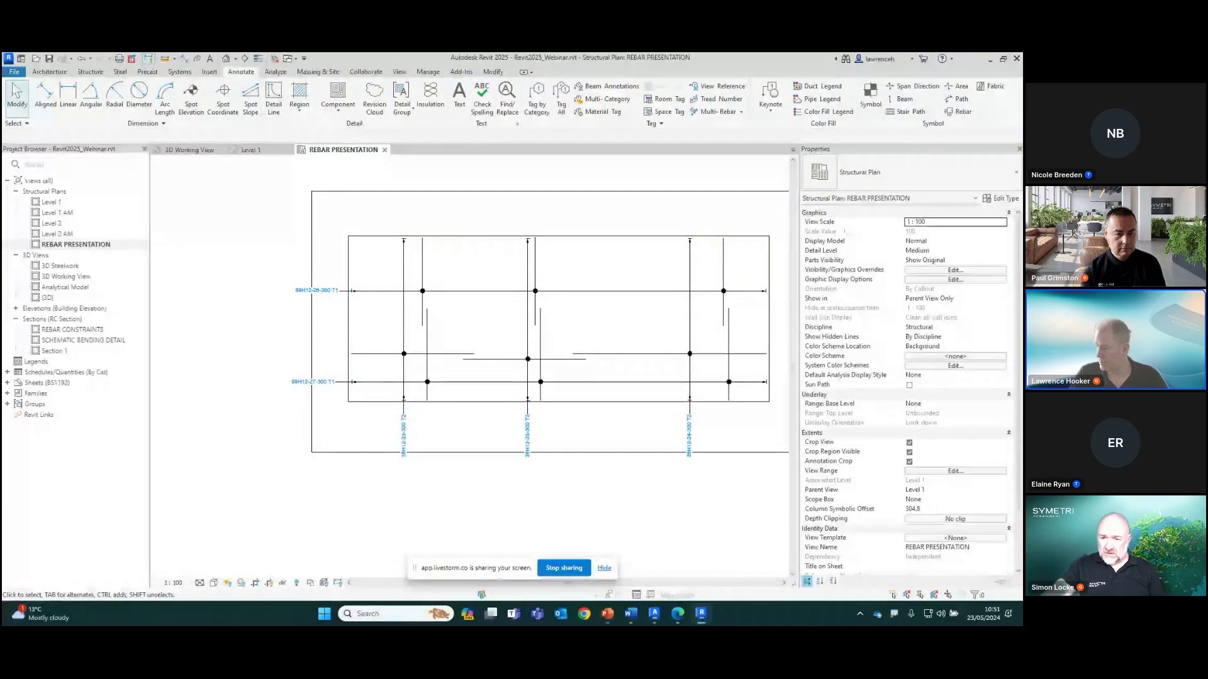
Step: Switch to the PowerPoint slideshow and advance from the ANALYTICAL MODELLING title to the MOVES WITH GRIDS slide
key("alt+Tab")
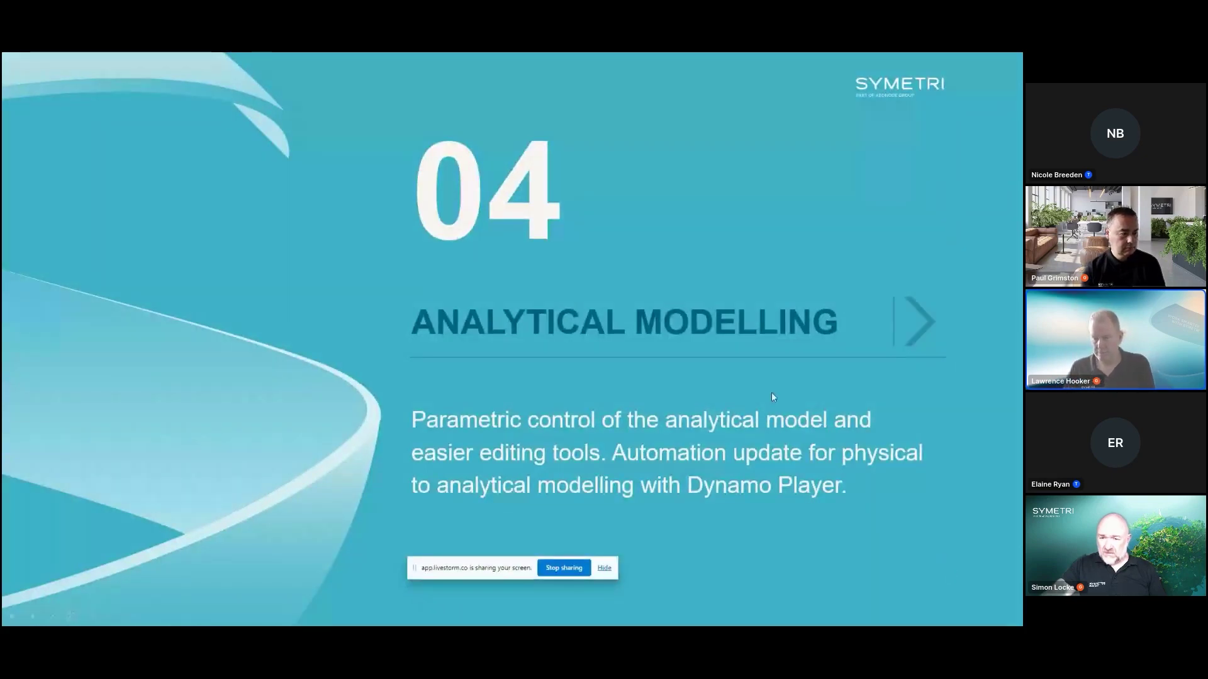
left_click(763, 373)
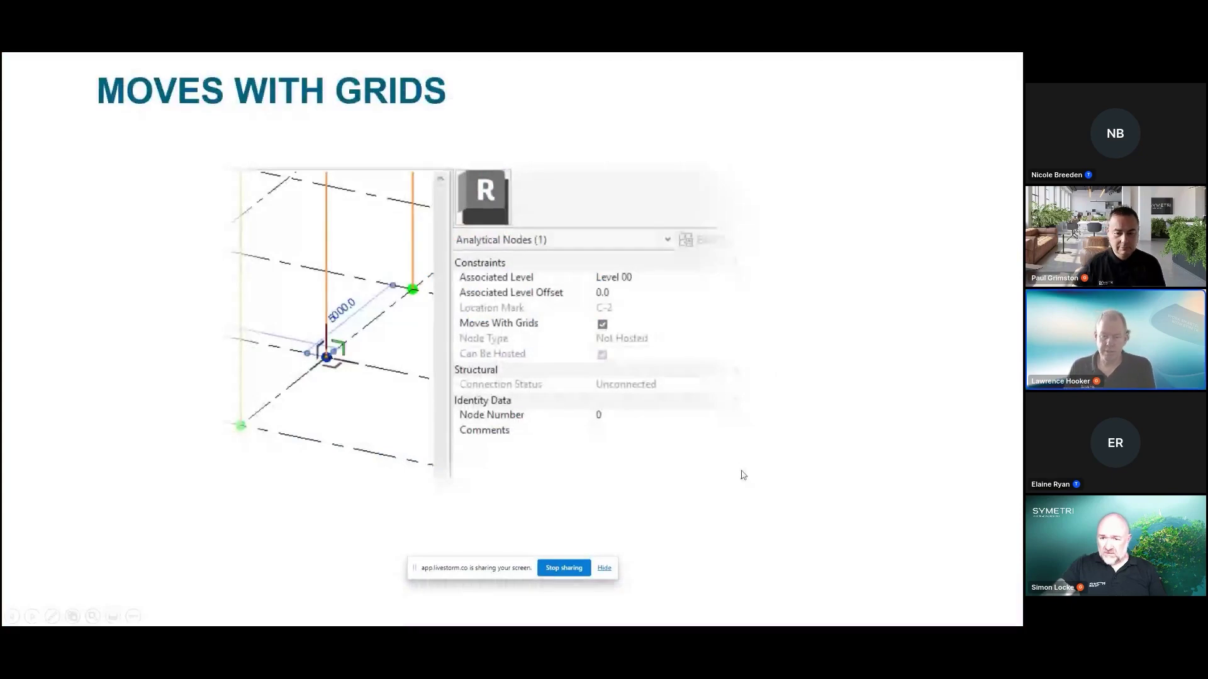